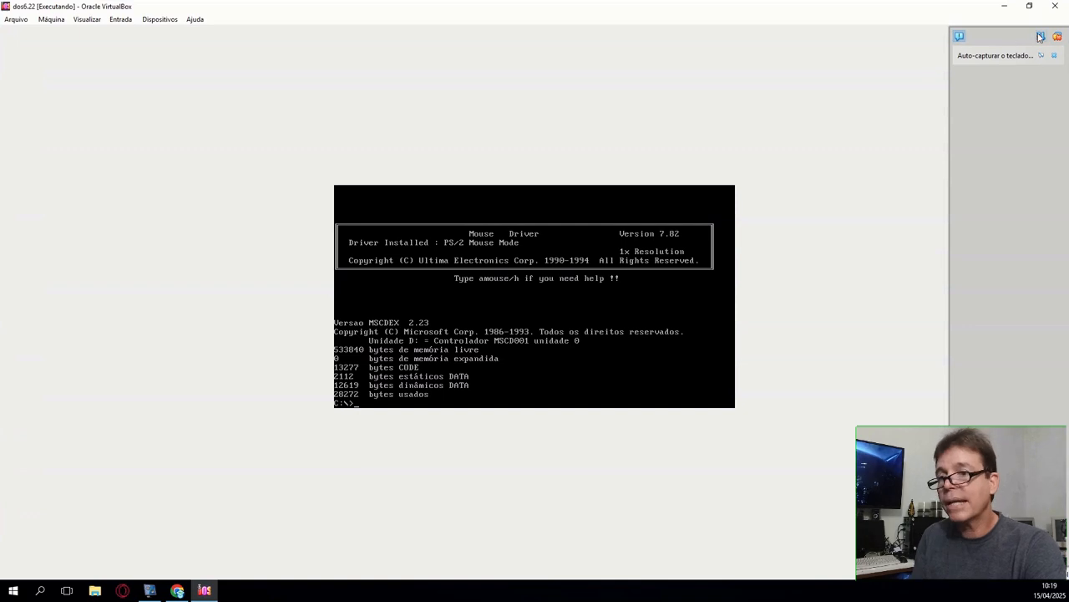
- Restore the virtual machine to a smaller window, list the C: root directory with dir, and launch Windows with win
click(1029, 5)
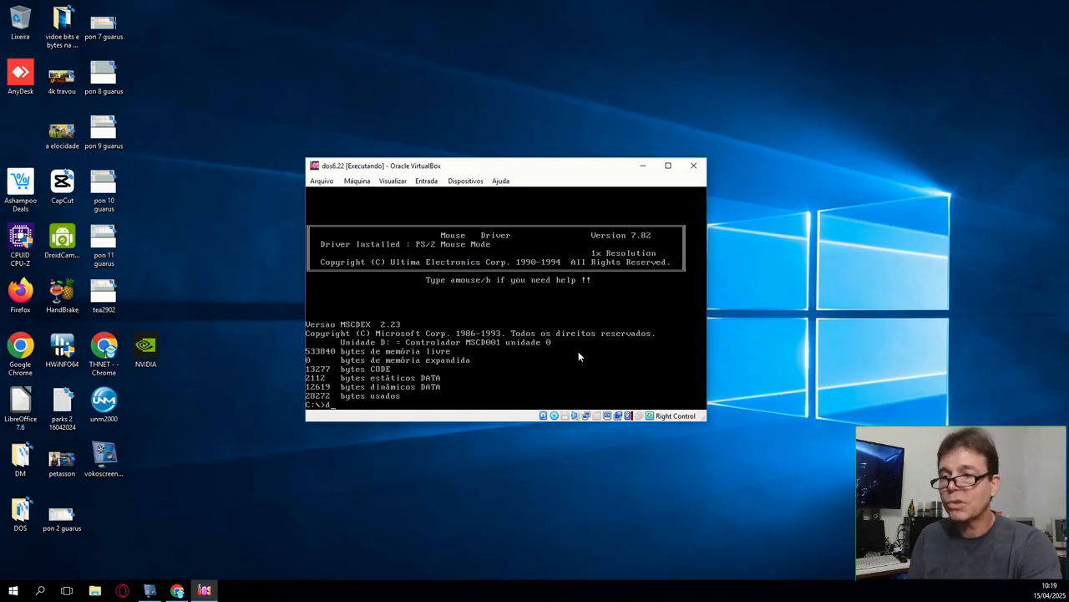
text(ir)
key(Return)
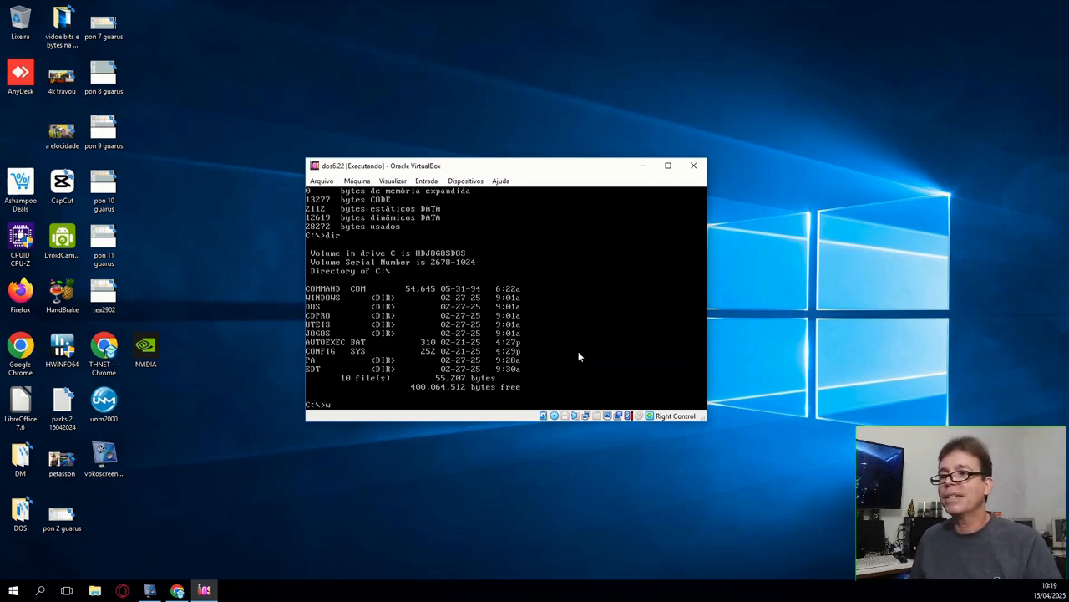
text(win)
key(Return)
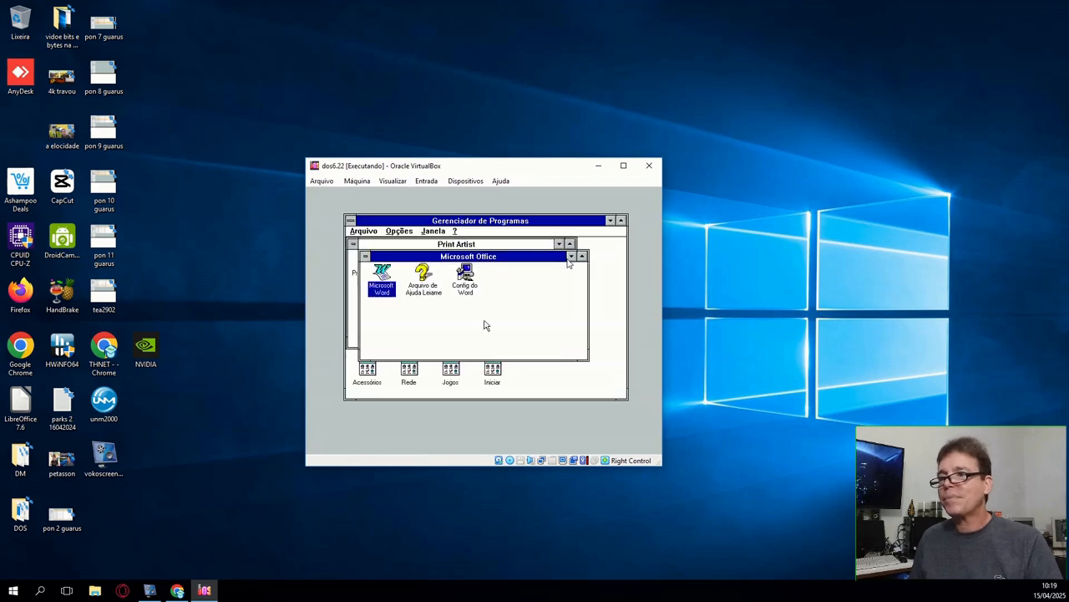
- Minimize the Microsoft Office, Print Artist and Principal group windows inside Gerenciador de Programas
click(572, 256)
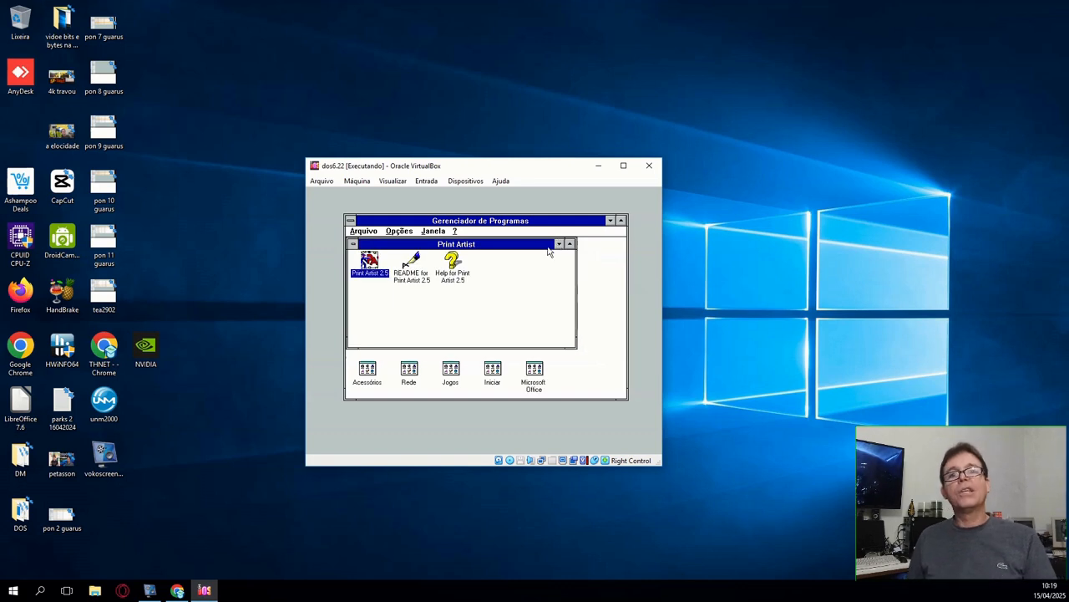
click(559, 244)
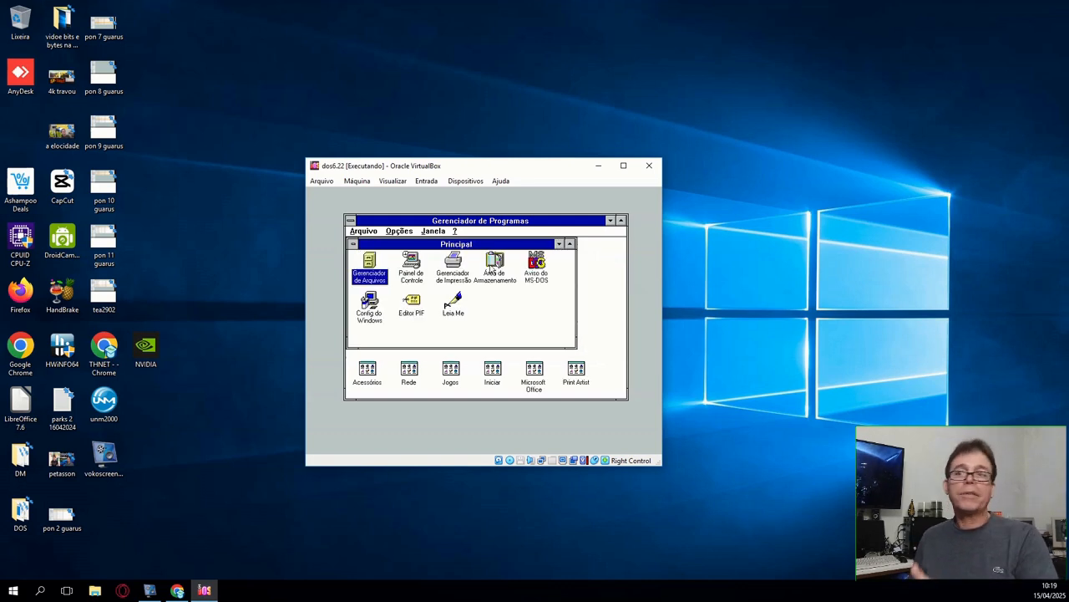
click(559, 244)
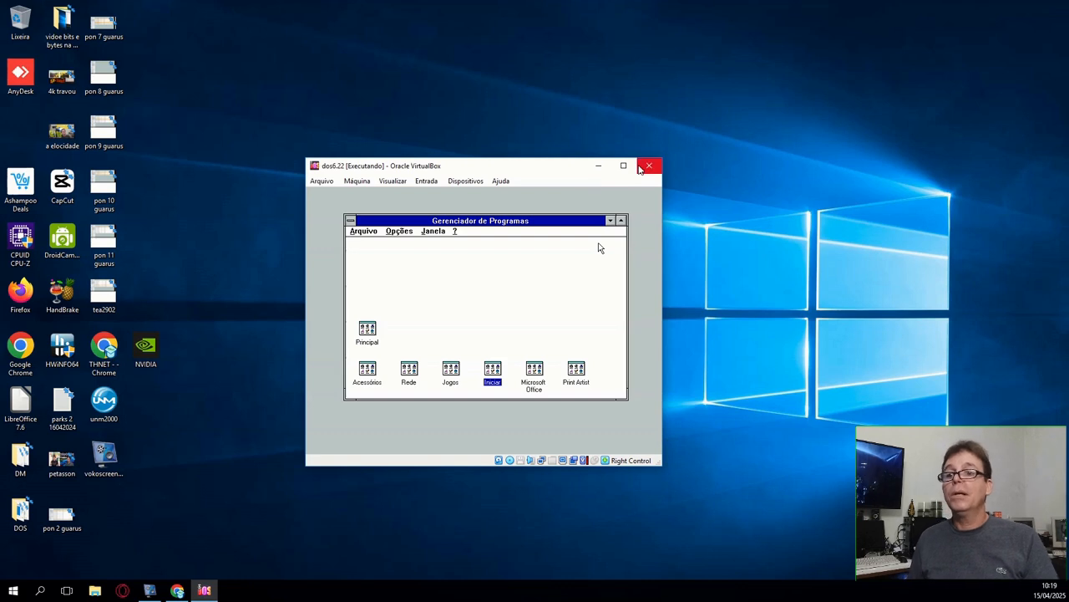
- Power off the dos6.22 virtual machine and reposition the VirtualBox manager window on the desktop
click(649, 165)
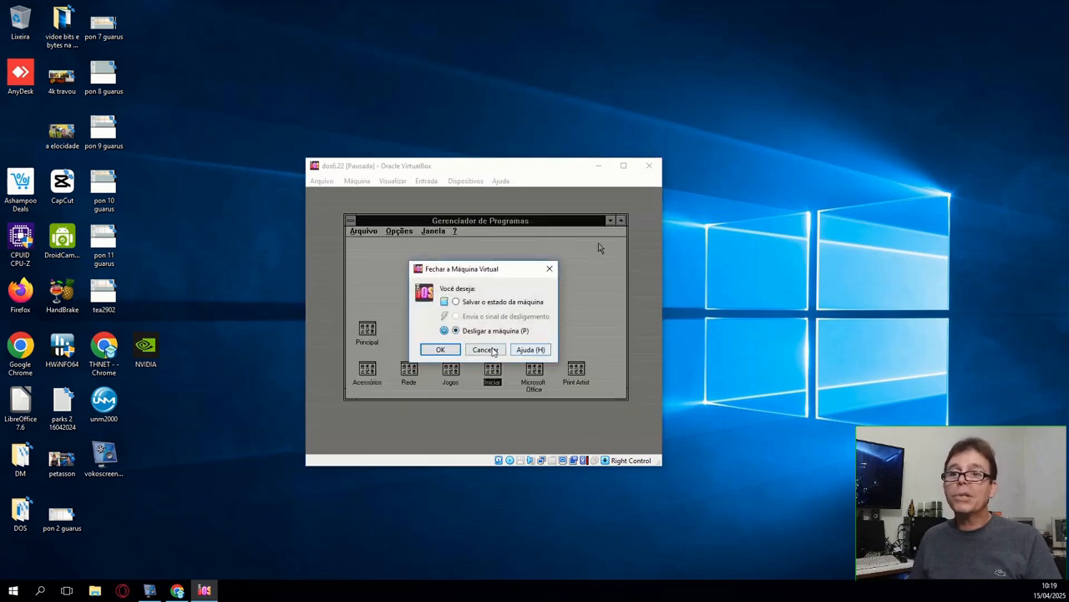
click(455, 348)
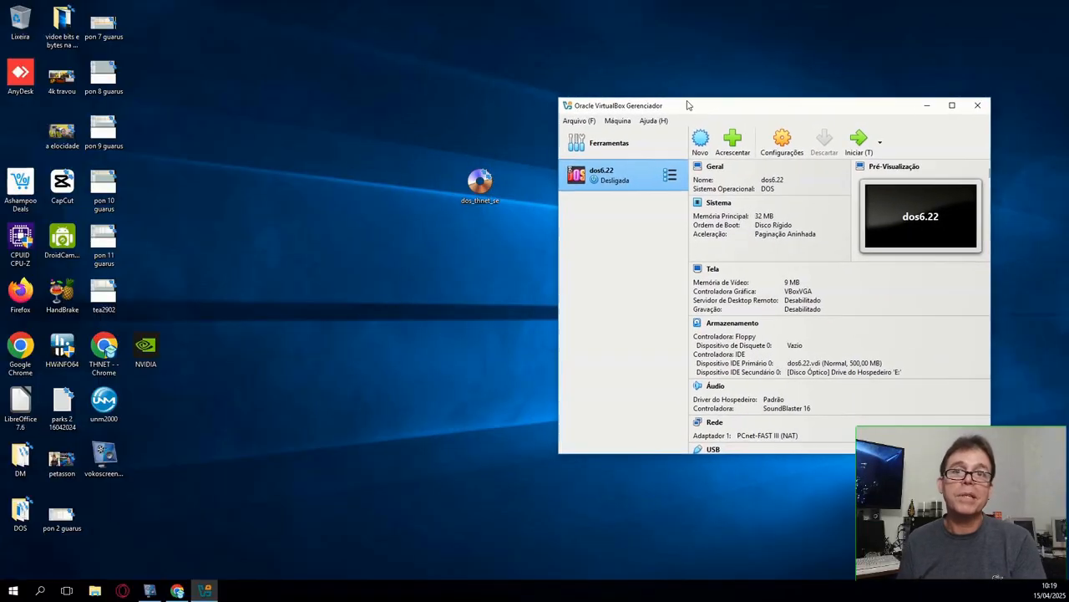
drag(702, 105, 673, 98)
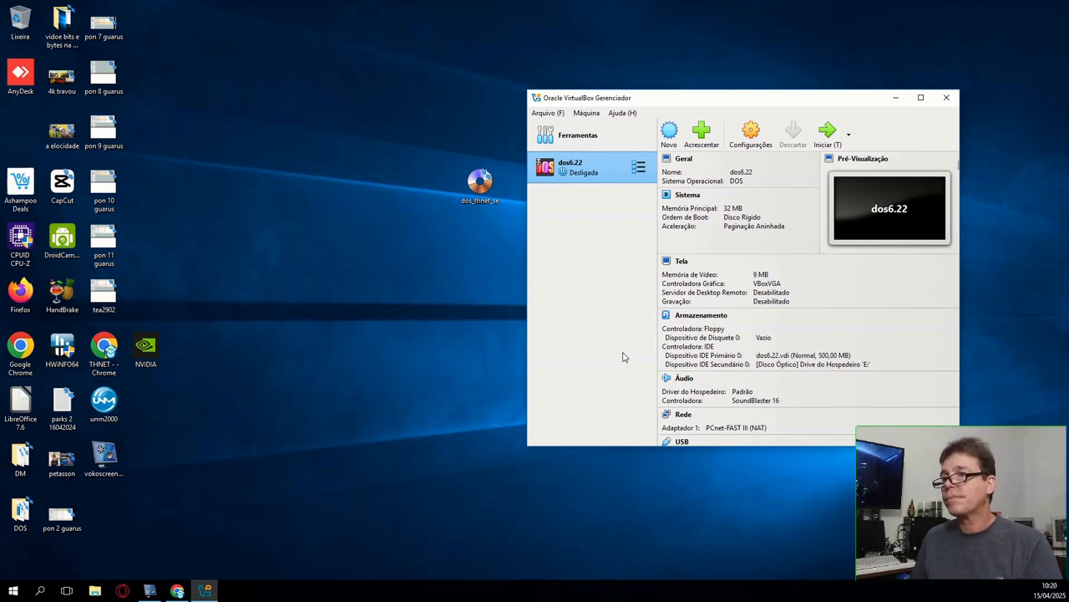
- Start creating a new virtual machine and name it windows95
click(670, 134)
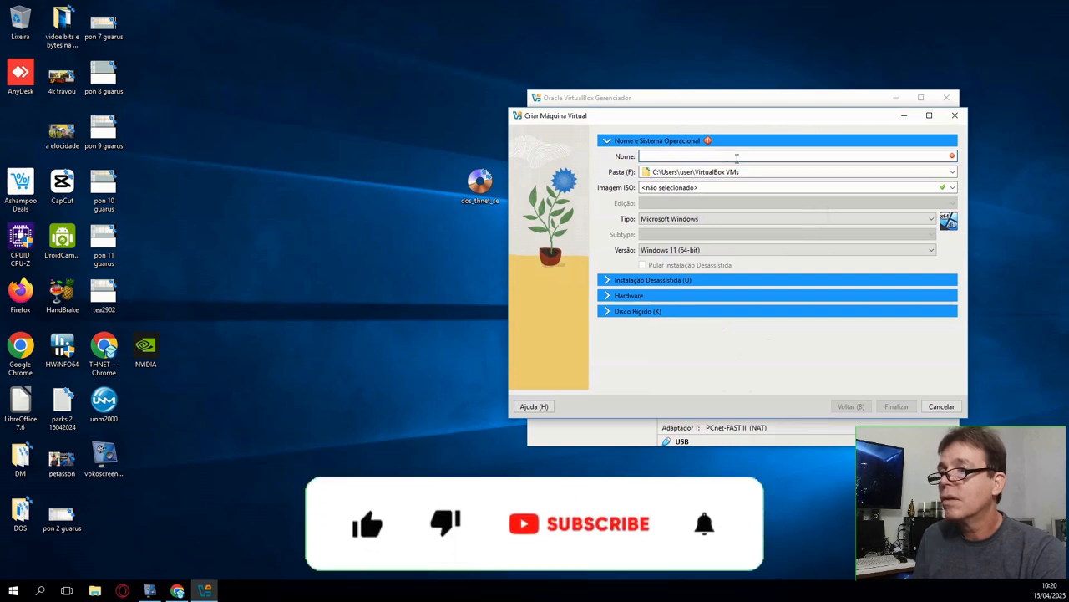
text(windows)
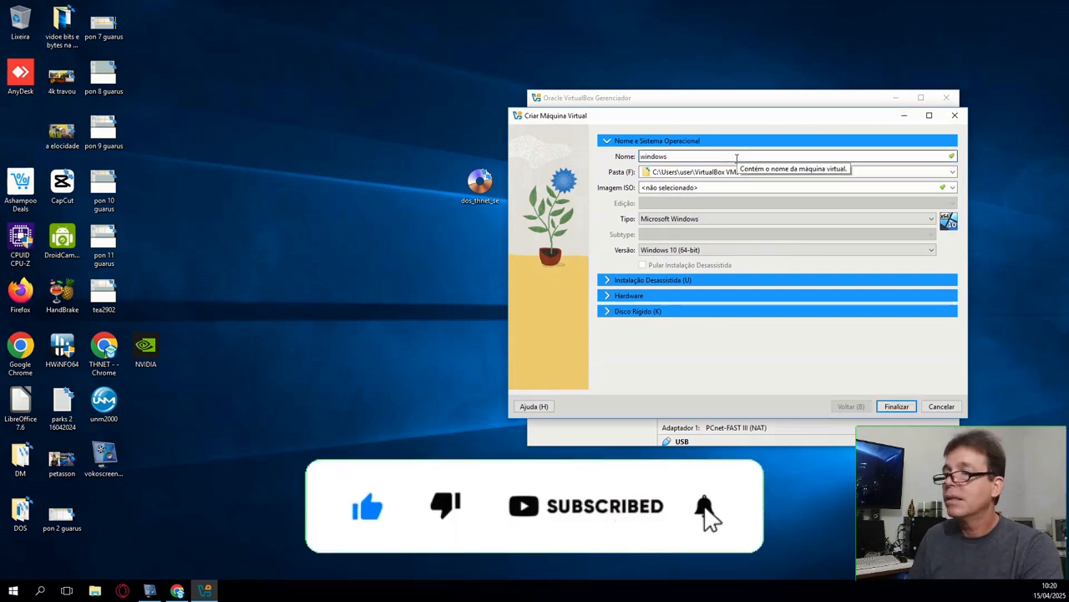
text(95)
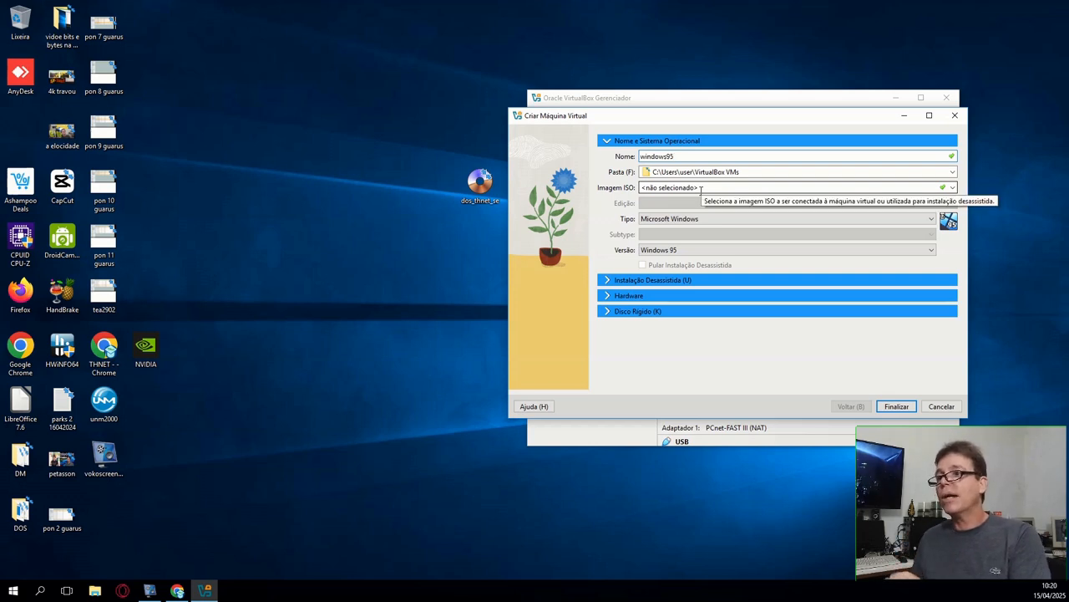
- Choose dos_thnet_se from the Área de Trabalho folder as the new machine's ISO image
click(705, 188)
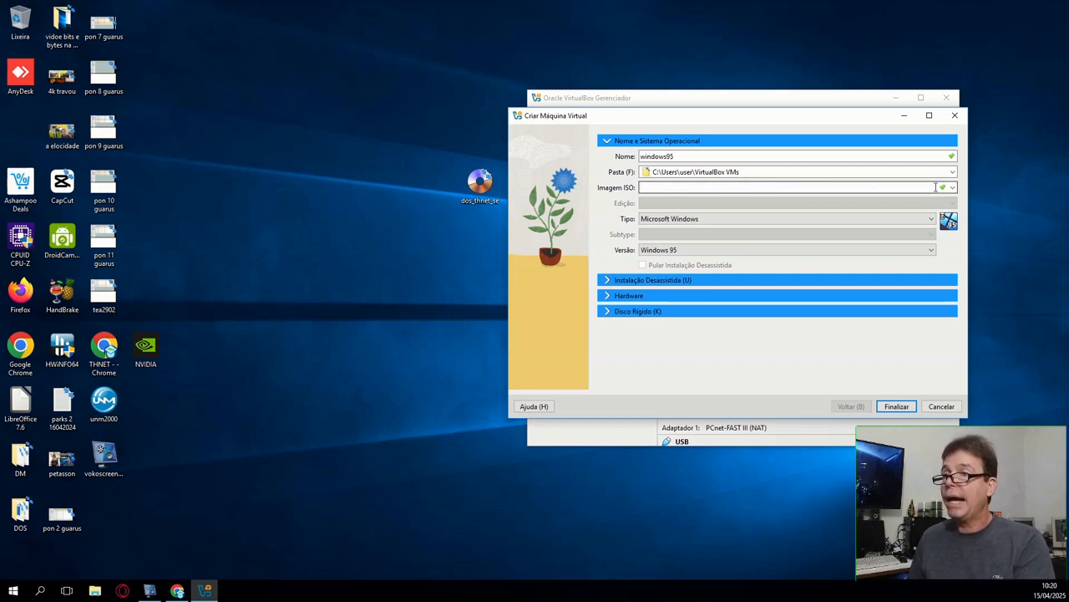
click(953, 187)
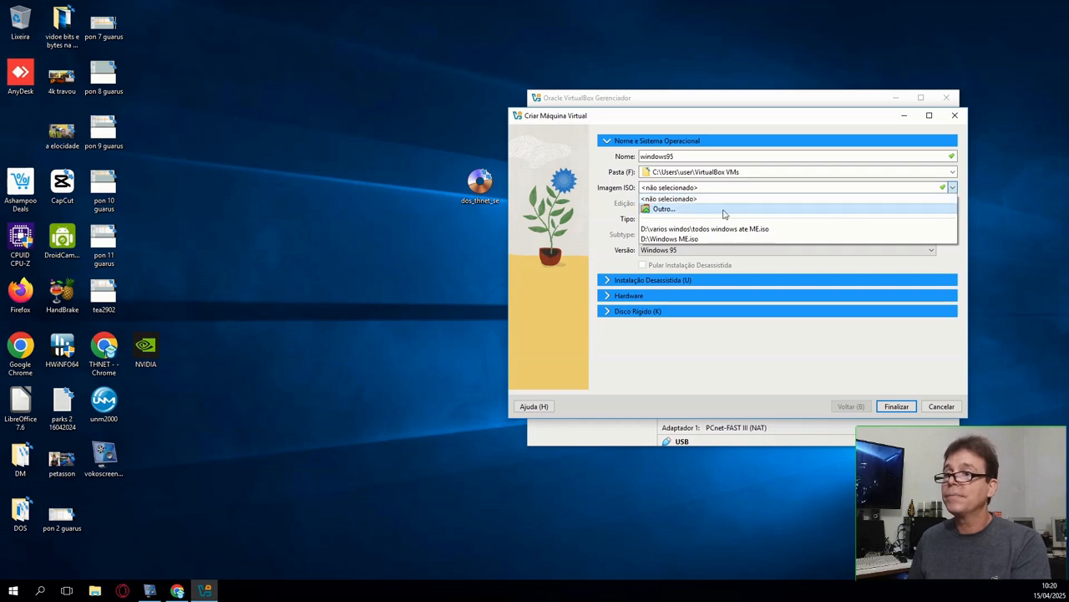
click(698, 209)
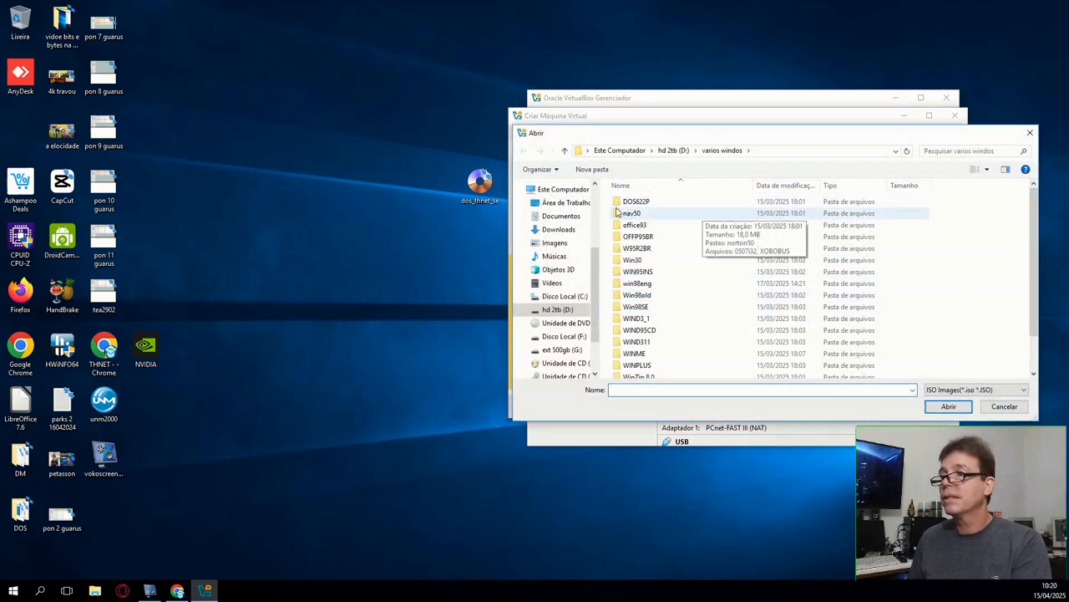
click(571, 202)
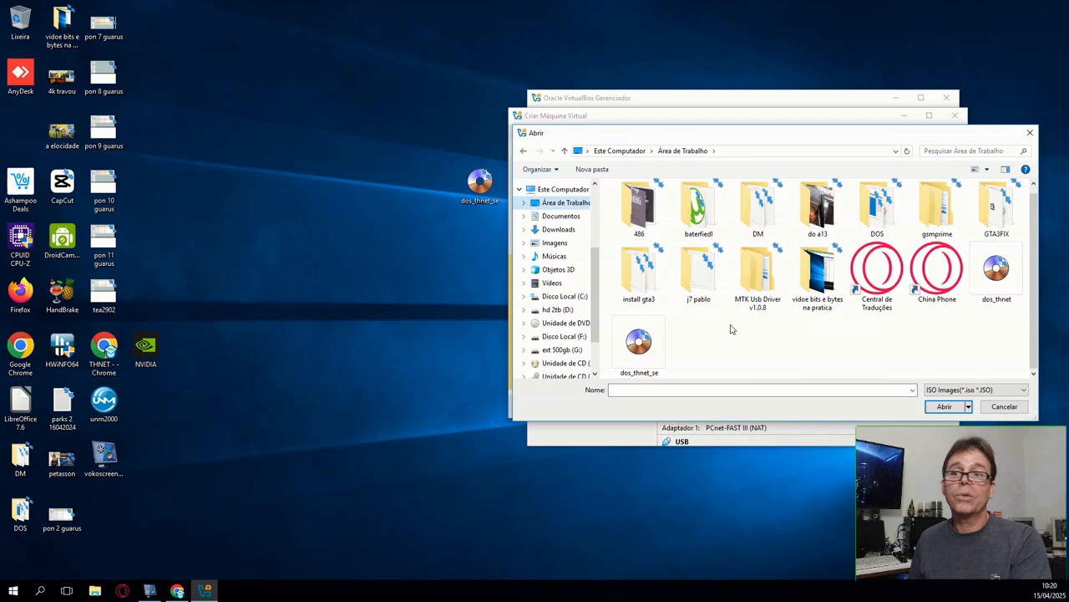
click(996, 269)
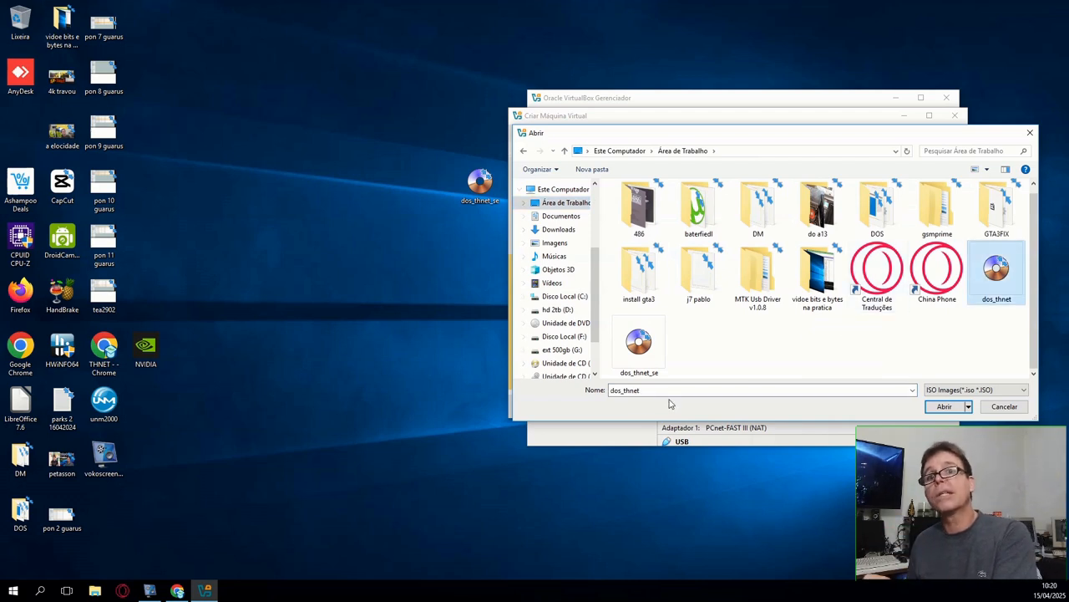
click(642, 352)
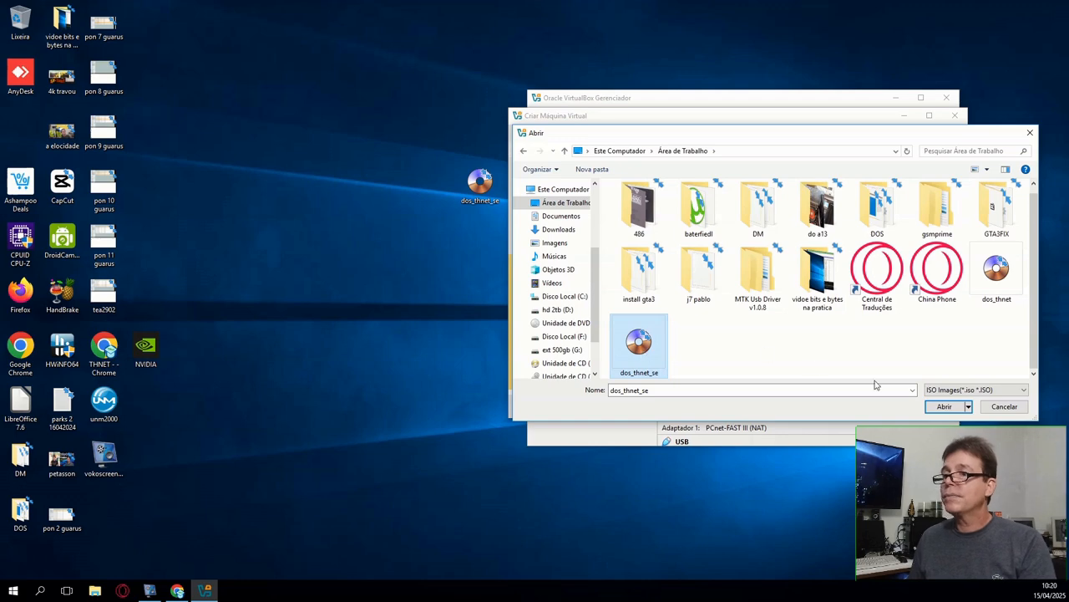
click(945, 406)
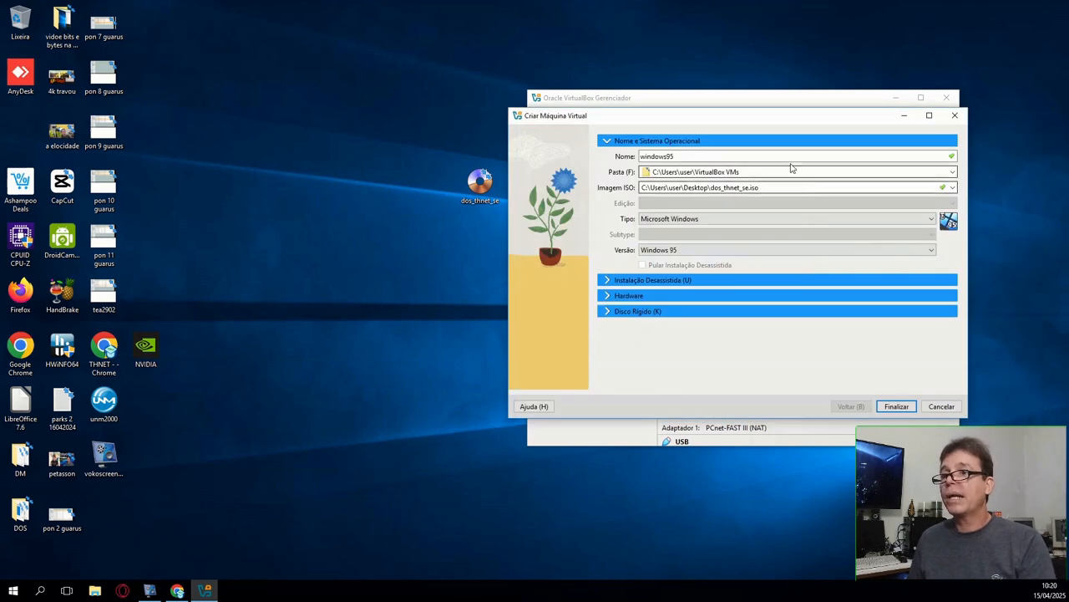
- Choose Windows 95 as the guest version and finish creating the virtual machine
drag(805, 115, 622, 88)
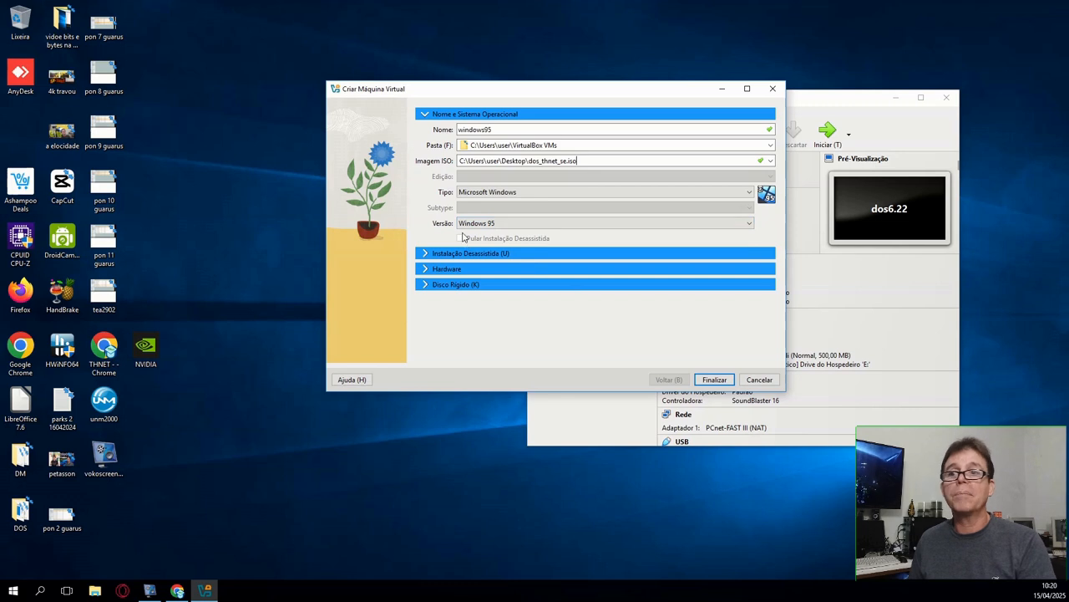
click(534, 224)
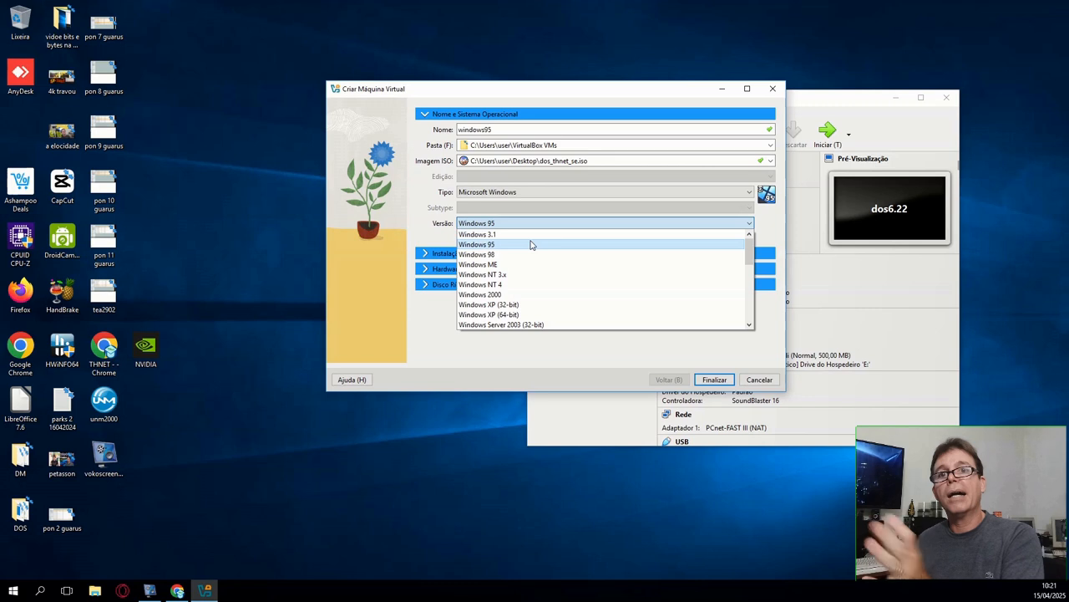
click(532, 243)
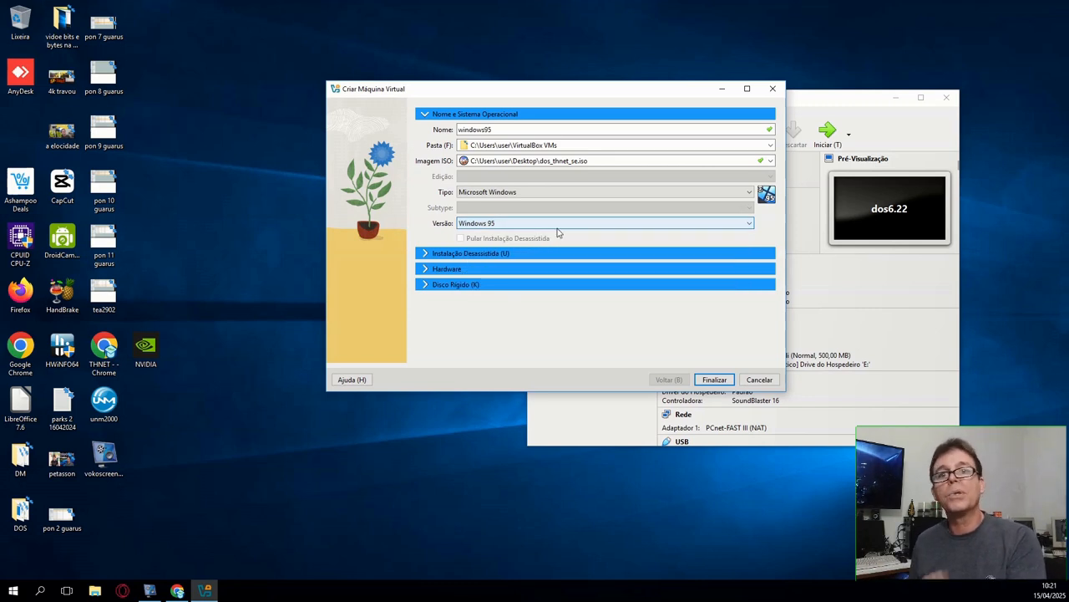
click(563, 224)
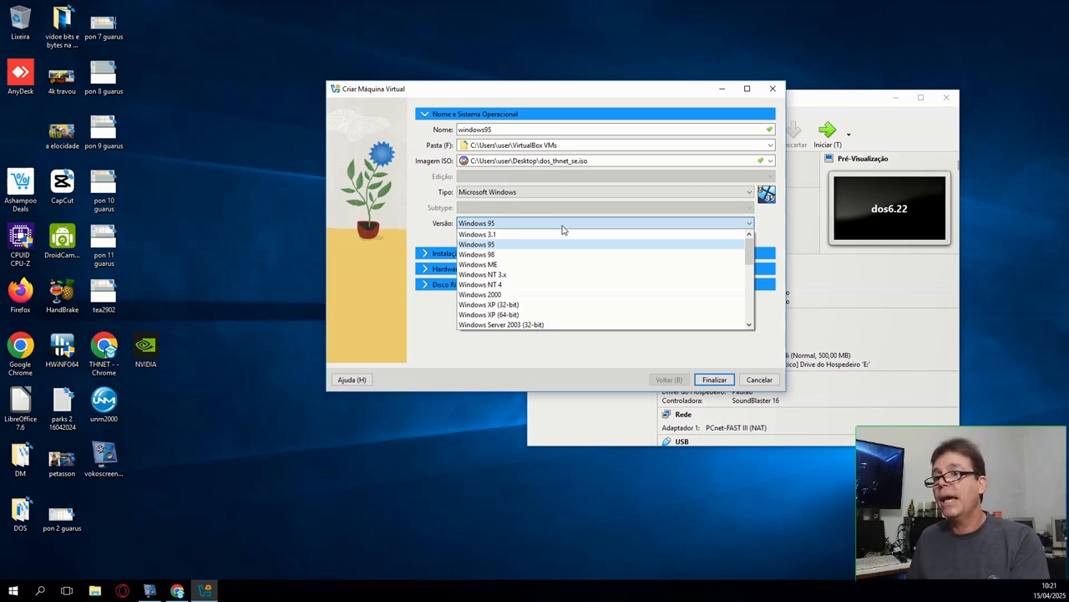
click(520, 243)
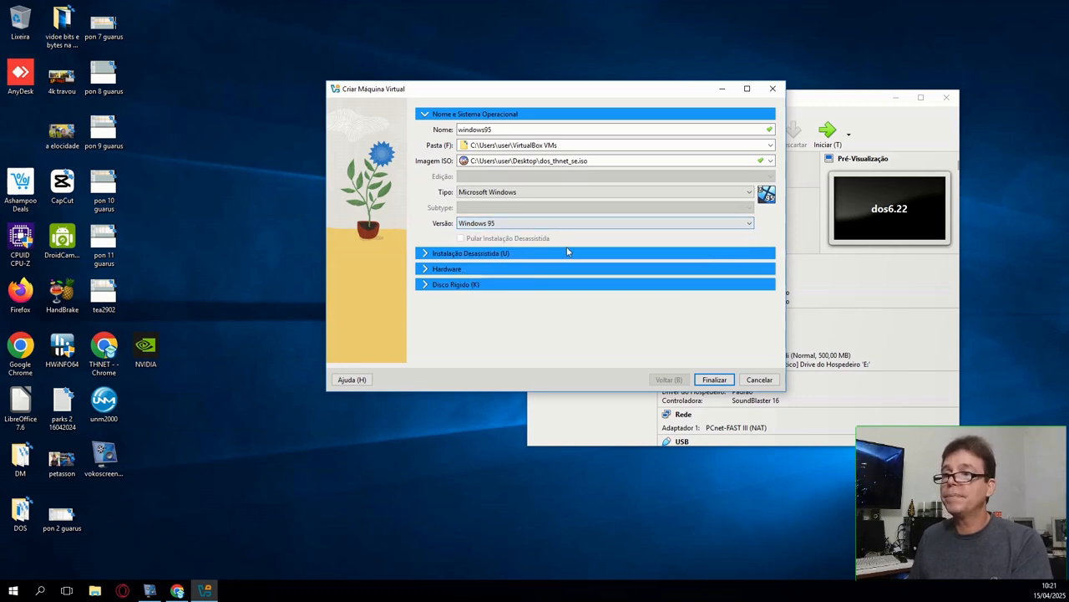
click(715, 381)
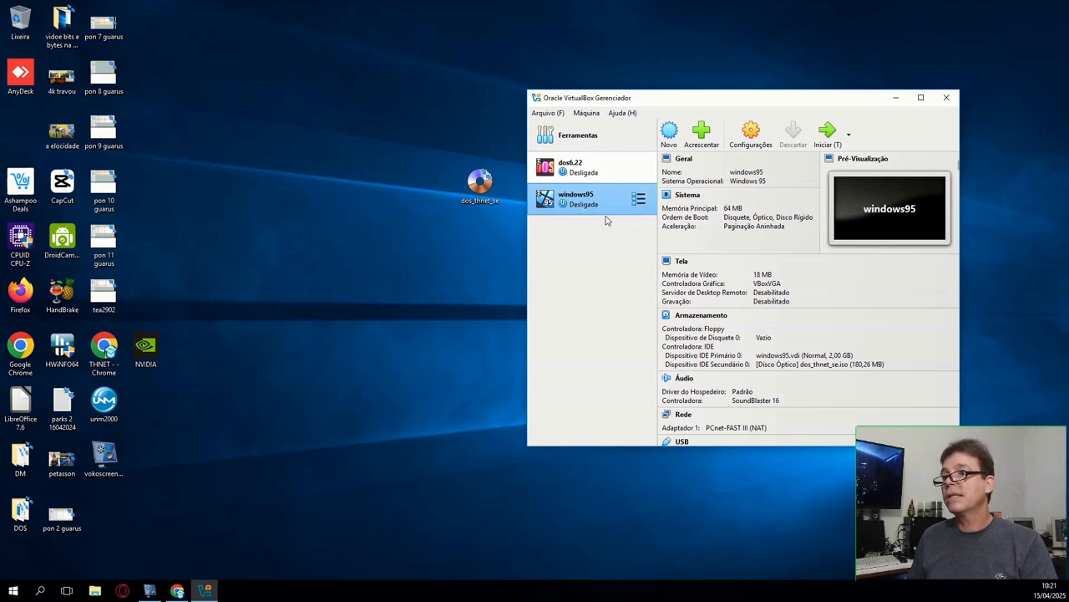
- Open the windows95 machine's system settings and disable Disquete in the boot order
click(746, 137)
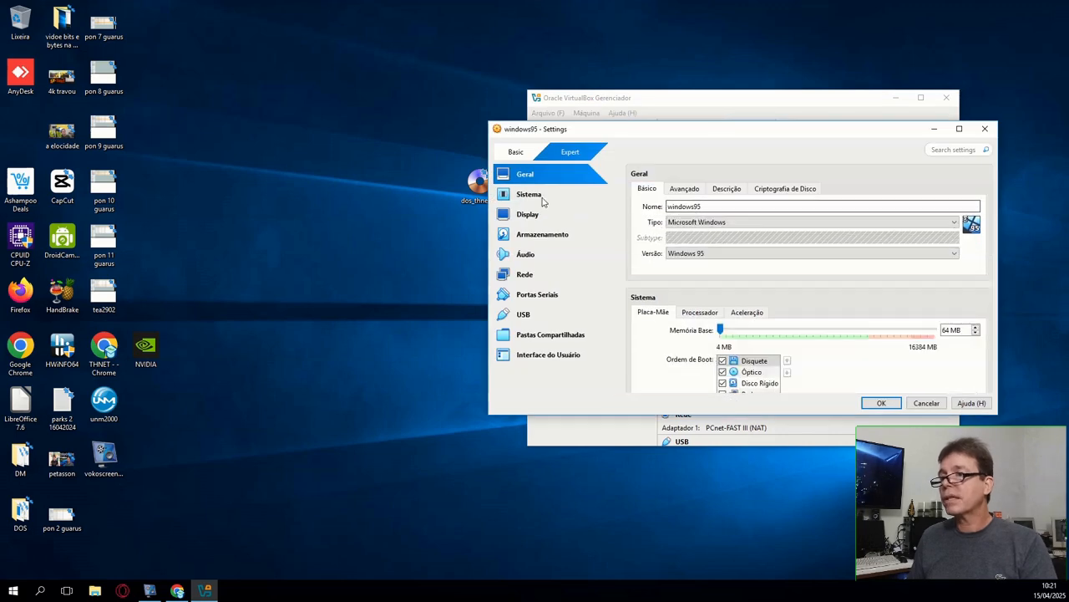
click(535, 199)
scroll(778, 289, down, 2)
scroll(779, 289, up, 2)
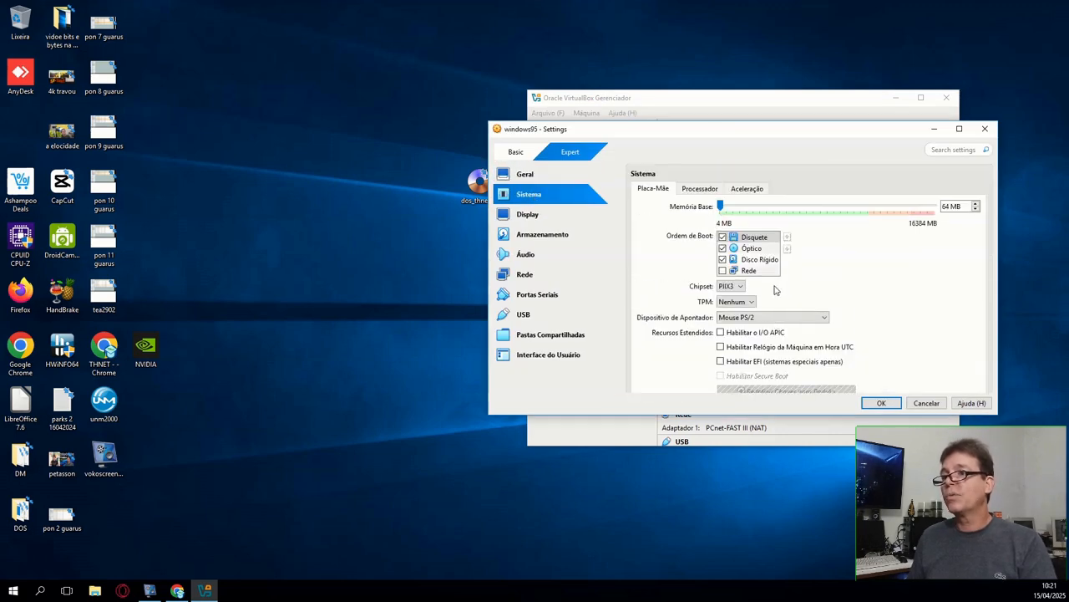
click(723, 237)
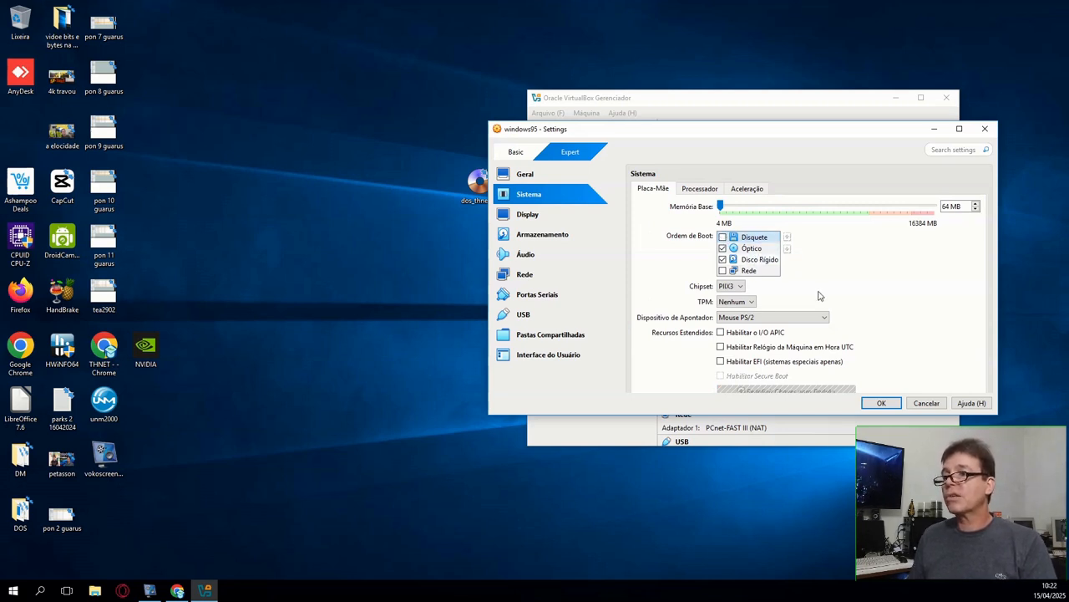
- Review the windows95 machine's motherboard and display settings, including base memory, boot order, video memory and graphics controller
scroll(823, 284, down, 1)
scroll(878, 251, up, 2)
scroll(940, 256, down, 3)
scroll(936, 256, up, 3)
scroll(941, 258, down, 4)
scroll(941, 258, down, 3)
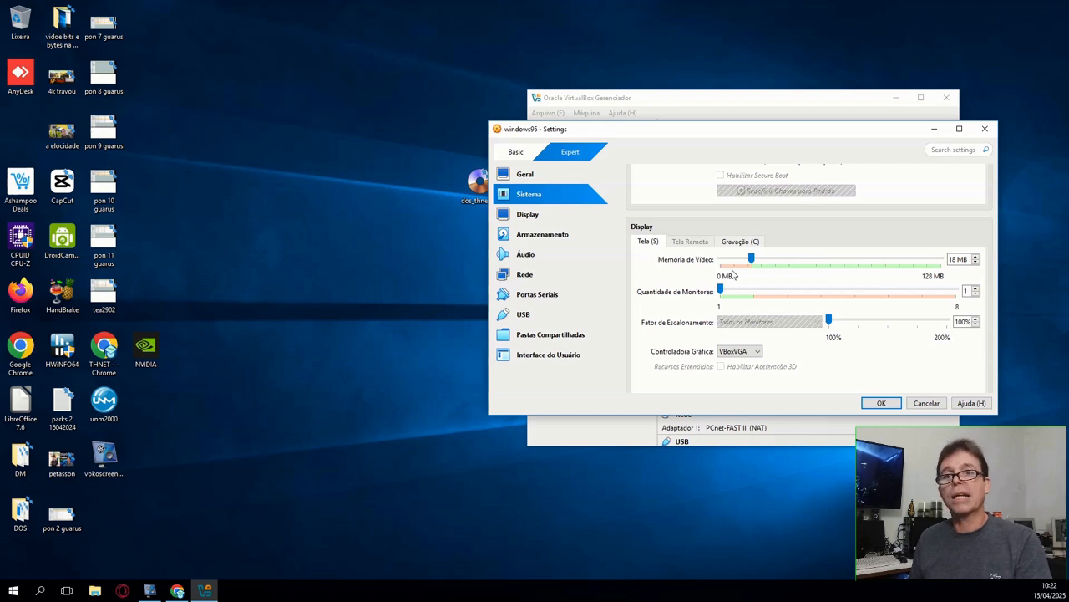
scroll(775, 274, up, 2)
scroll(775, 275, down, 2)
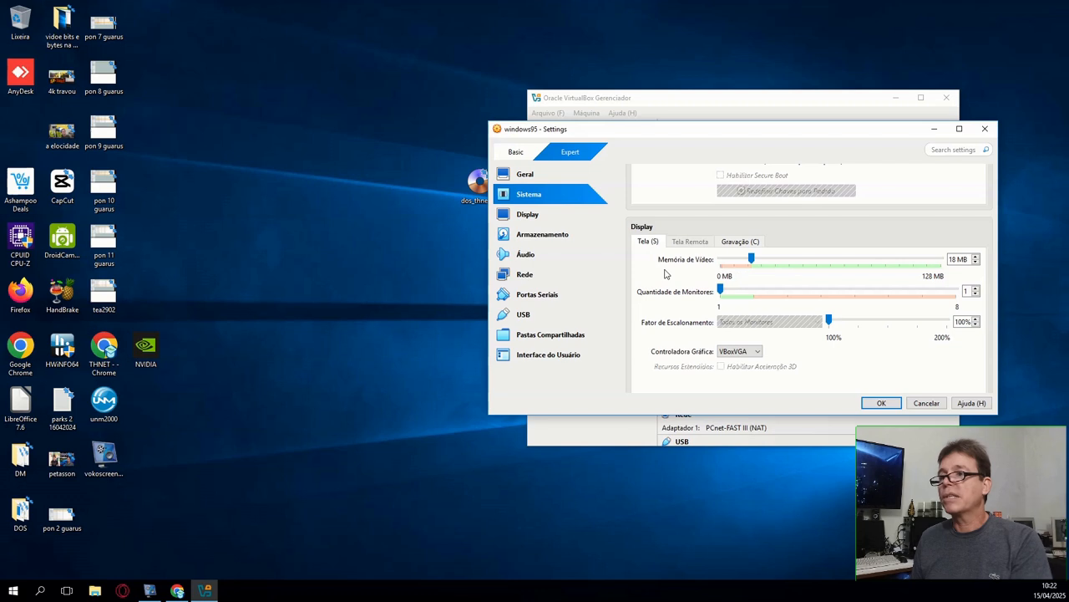
scroll(762, 272, up, 4)
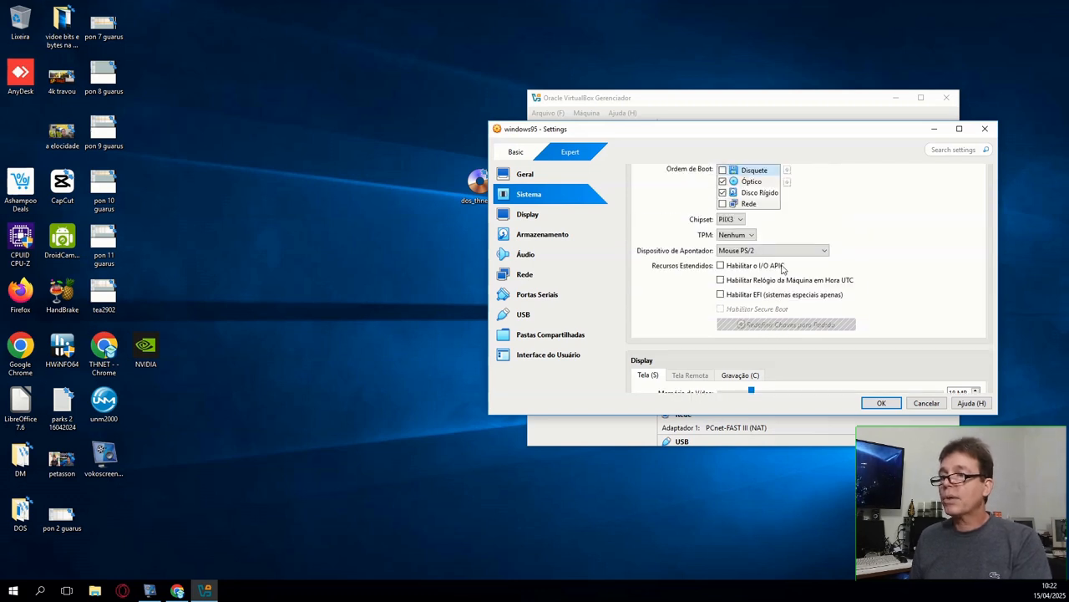
scroll(782, 267, up, 3)
scroll(783, 270, up, 2)
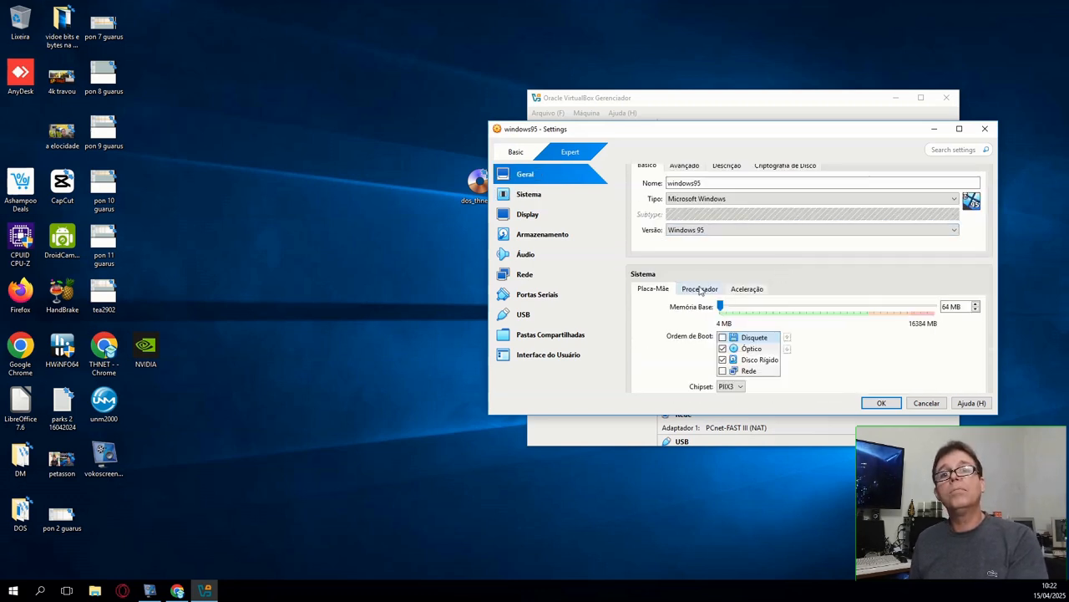
- Examine the windows95 machine's processor options and advanced general settings
click(702, 288)
scroll(790, 288, down, 2)
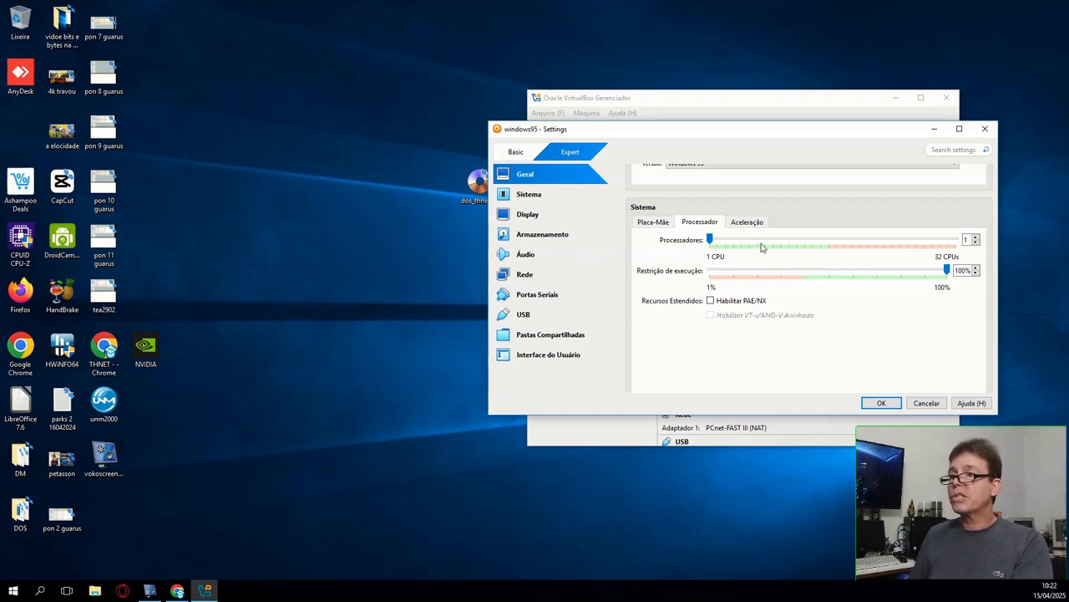
scroll(686, 289, up, 2)
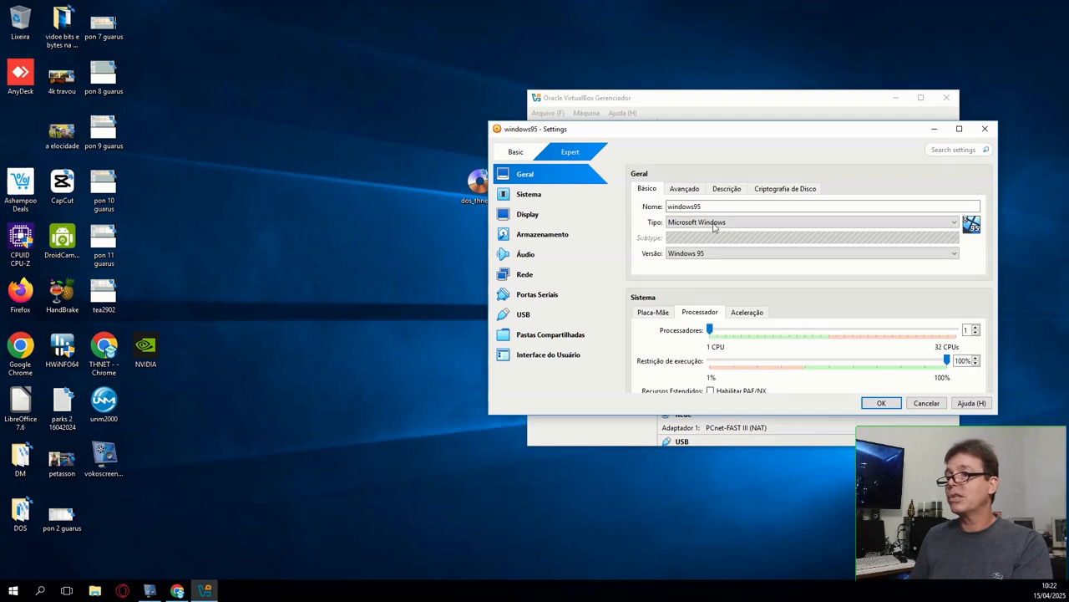
click(684, 189)
scroll(790, 267, down, 2)
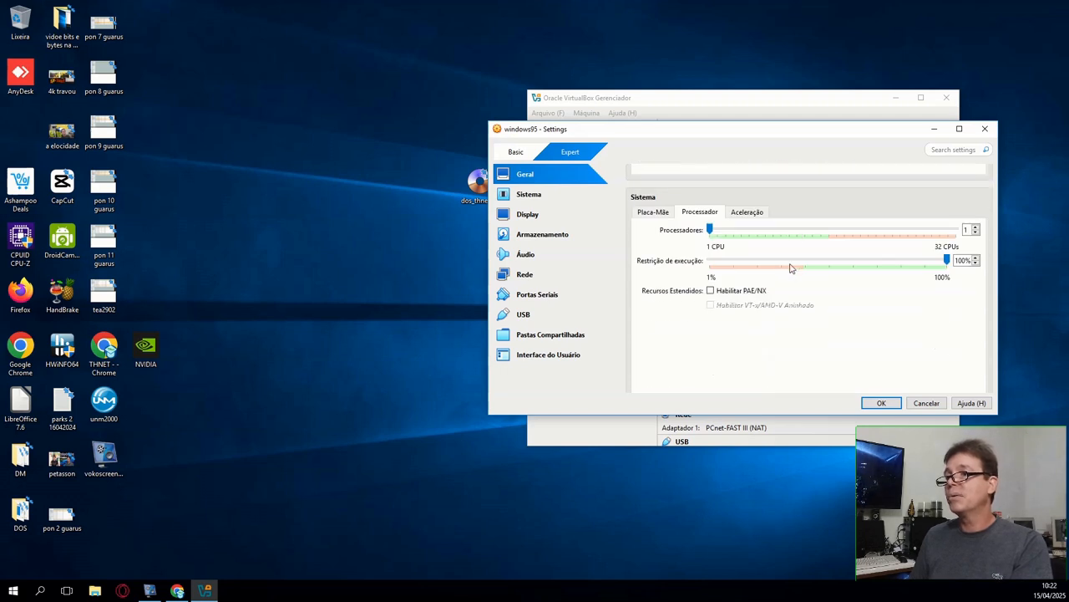
- Examine the windows95 machine's description and disk encryption options, plus its motherboard settings with the boot order
scroll(794, 267, up, 2)
scroll(760, 274, up, 1)
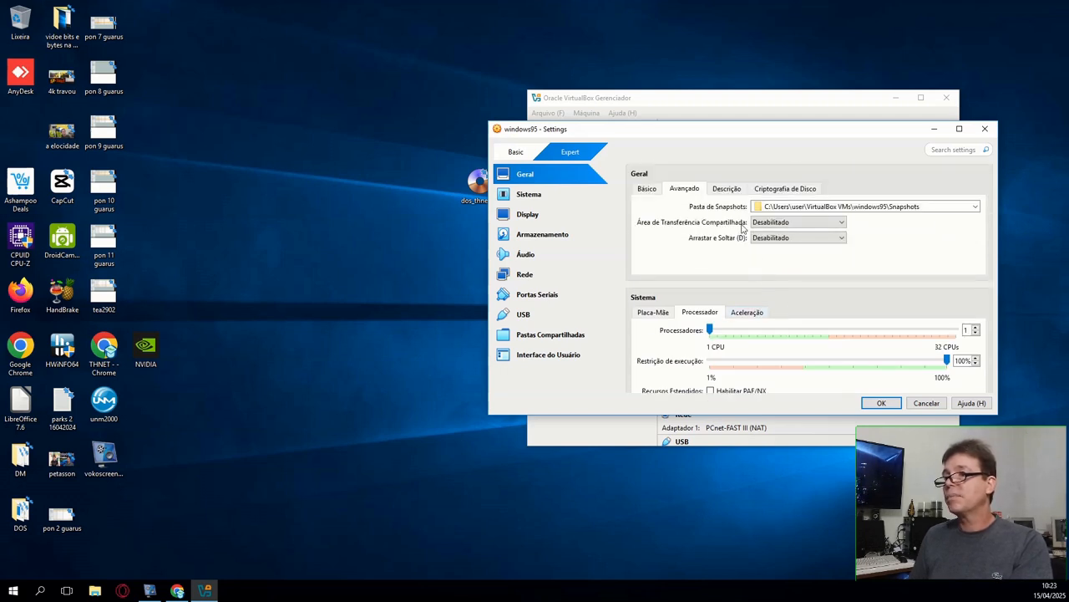
click(727, 189)
click(783, 189)
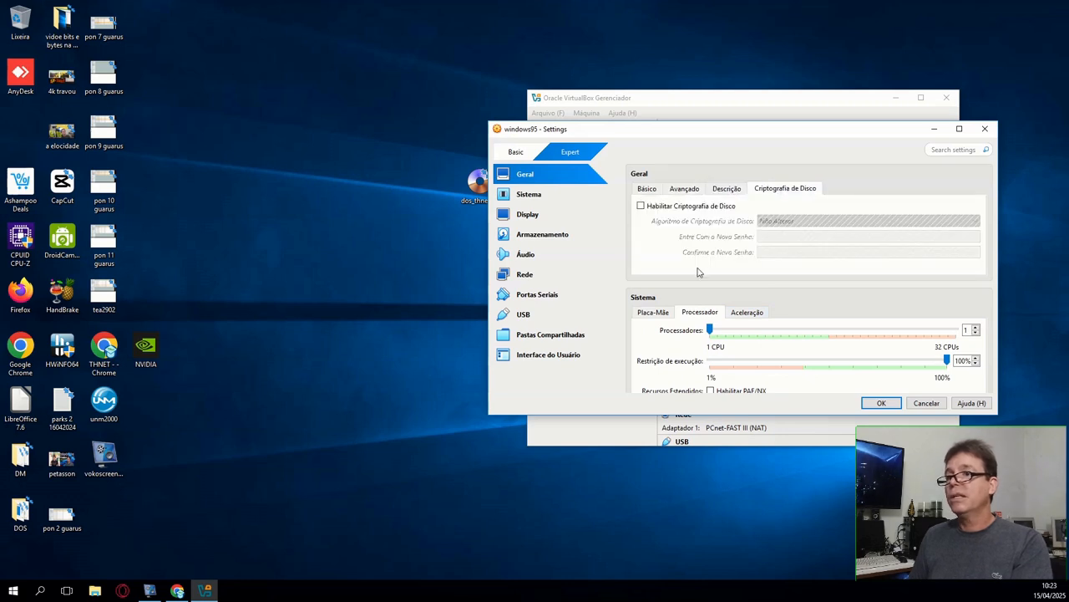
click(549, 195)
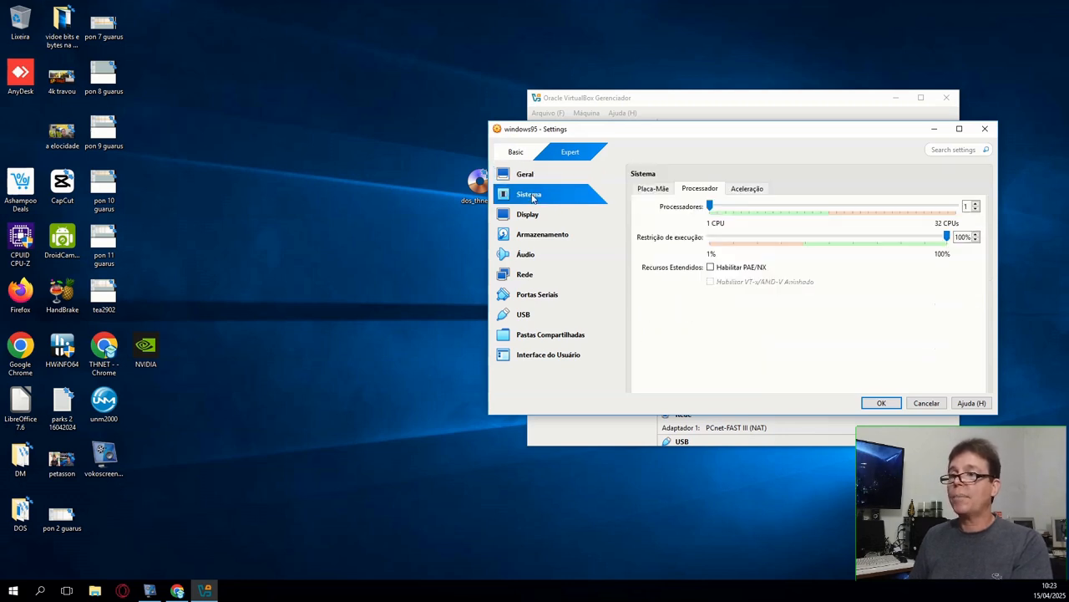
scroll(614, 274, up, 1)
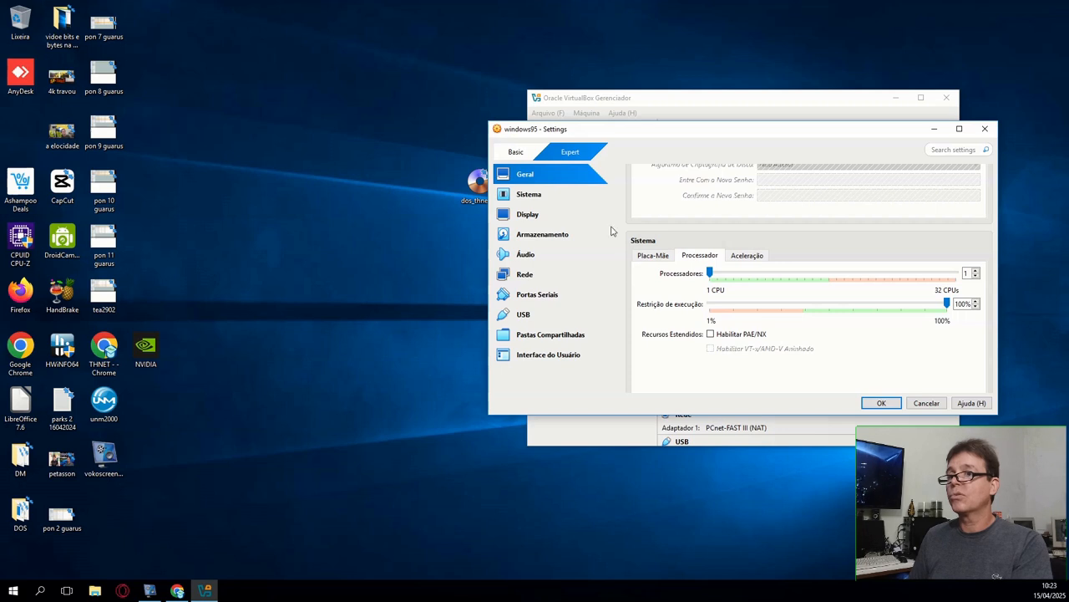
scroll(777, 255, up, 1)
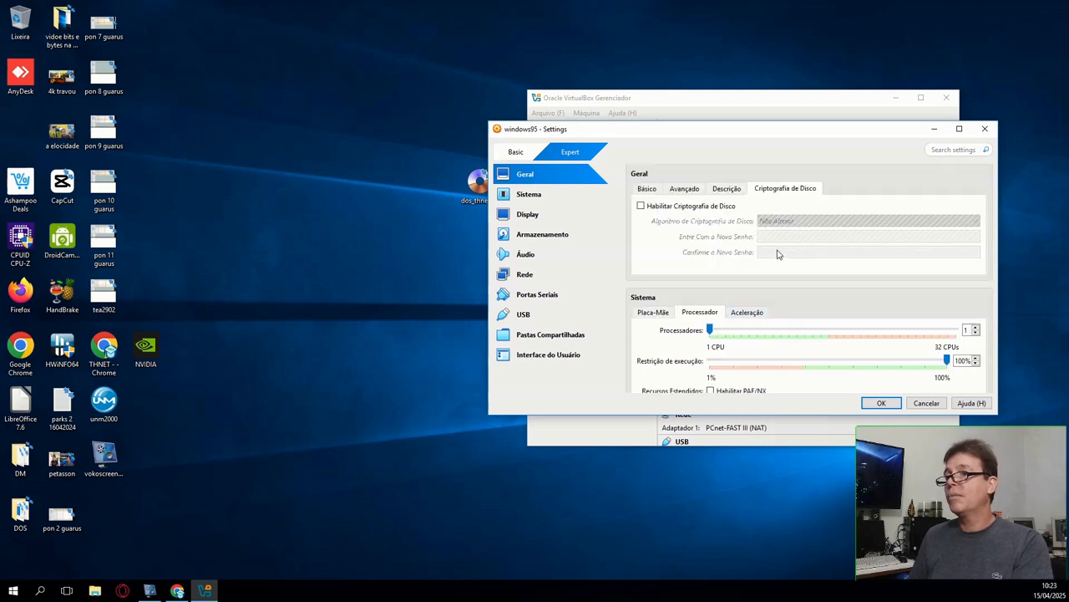
click(533, 195)
scroll(864, 301, up, 1)
click(653, 221)
click(557, 196)
scroll(794, 292, up, 1)
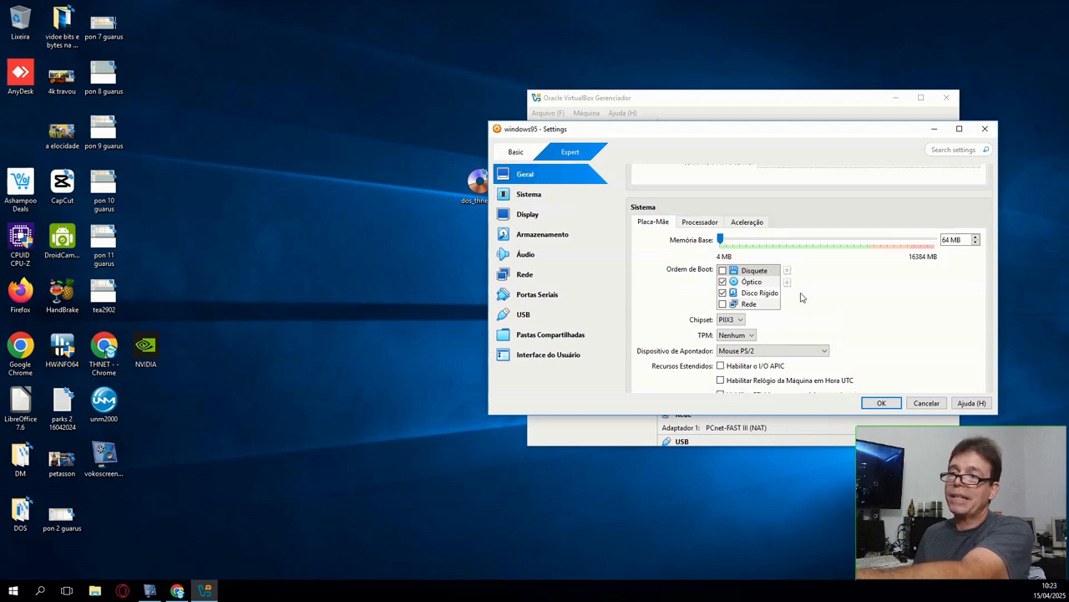
- Review the network settings, including the card types available for Adaptador 1, and save the windows95 machine's settings
scroll(730, 262, down, 3)
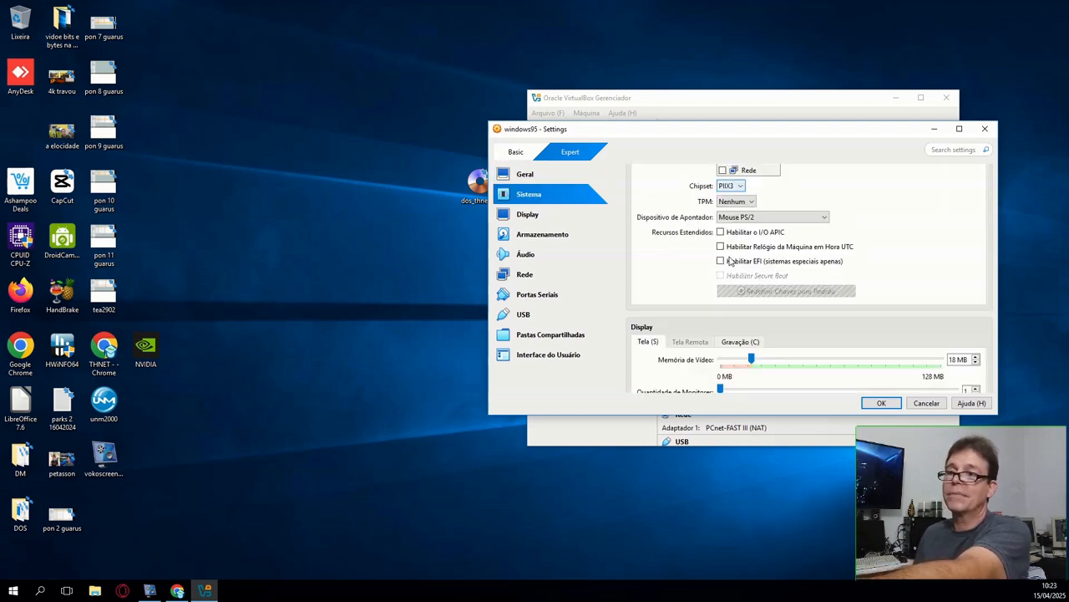
scroll(729, 260, down, 5)
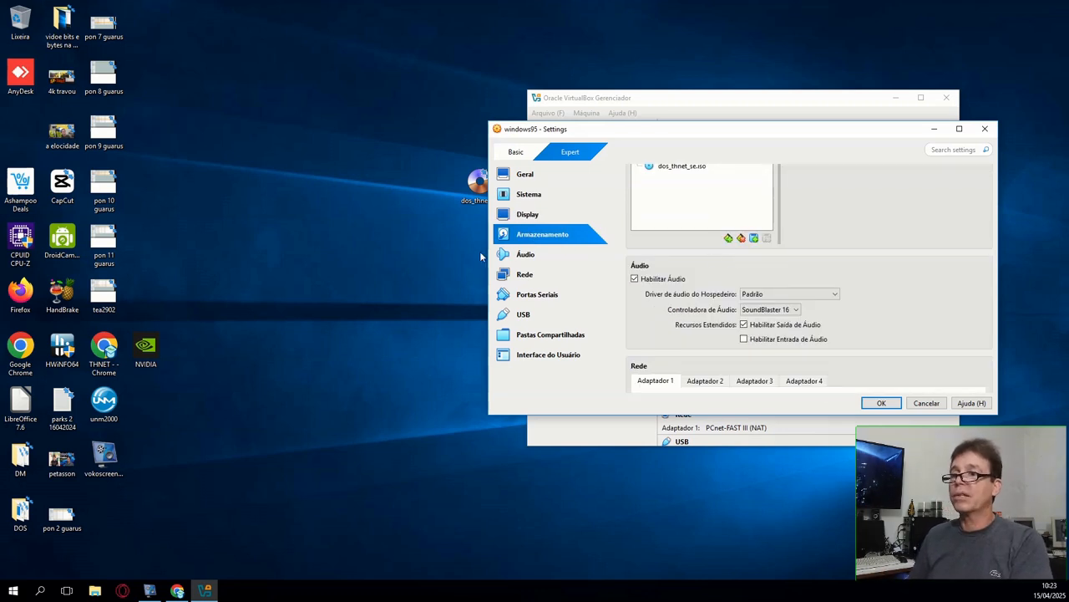
scroll(634, 266, down, 5)
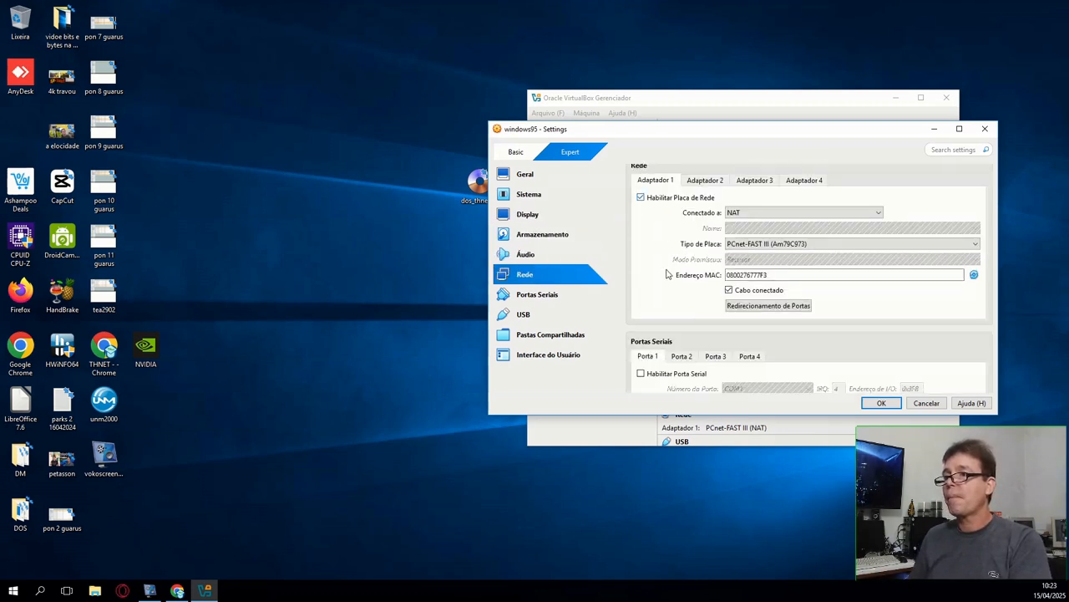
scroll(695, 278, down, 2)
scroll(709, 303, up, 2)
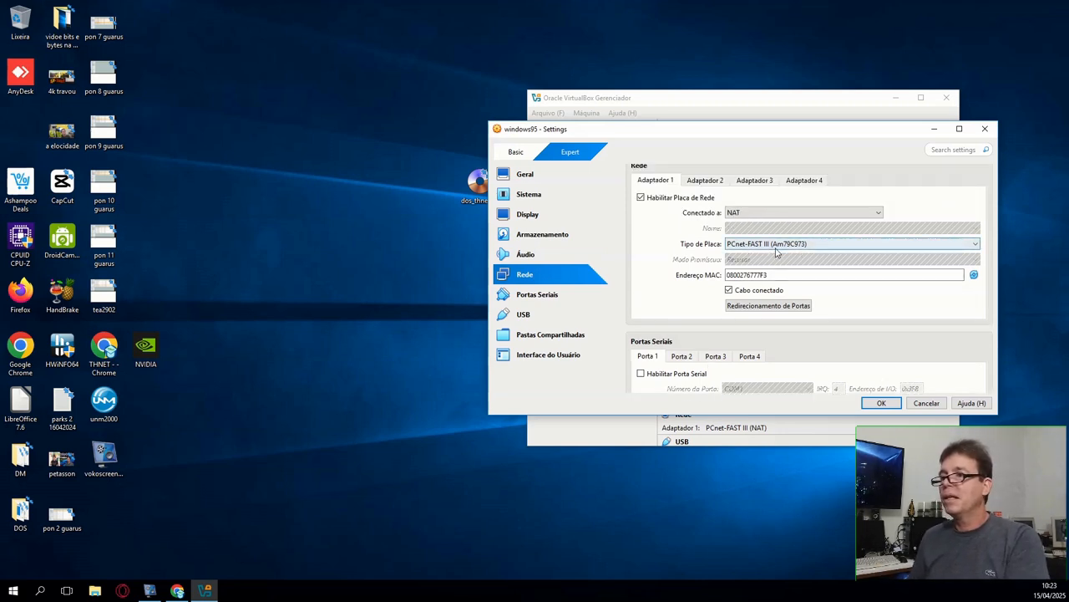
click(888, 247)
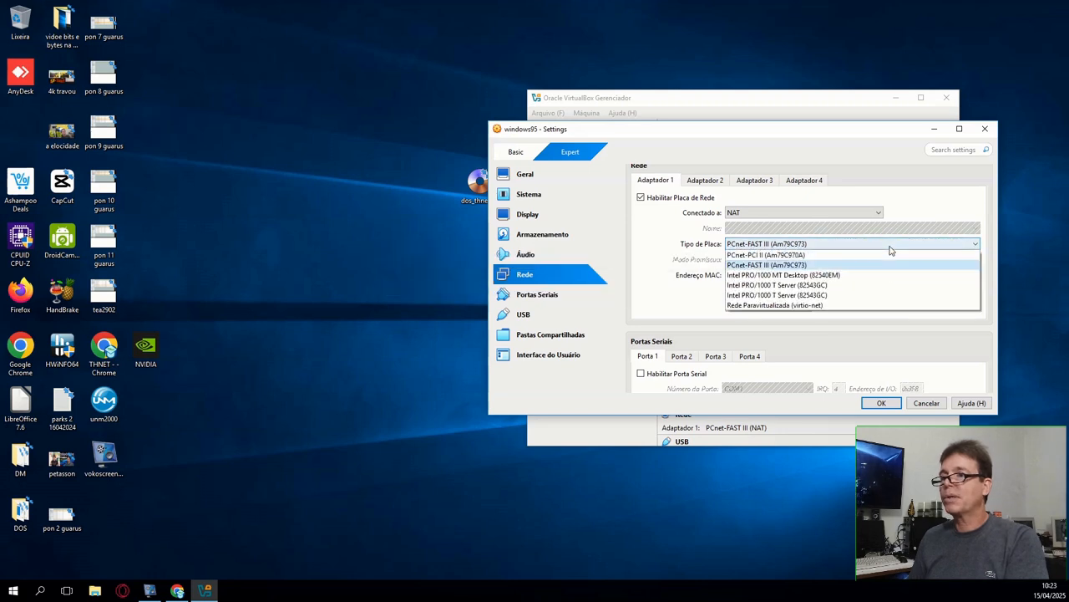
click(886, 247)
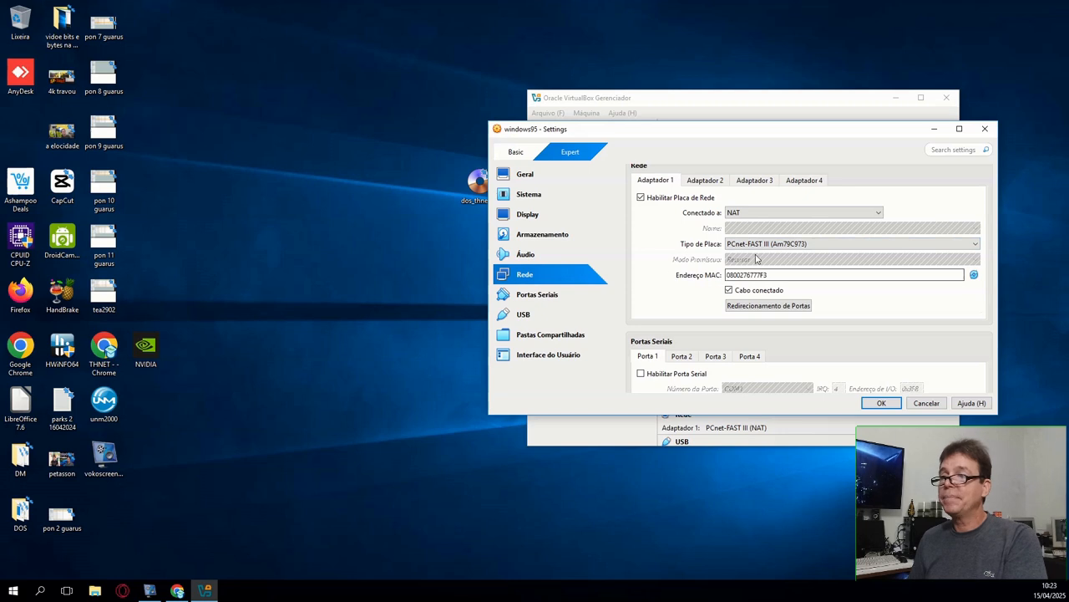
click(789, 247)
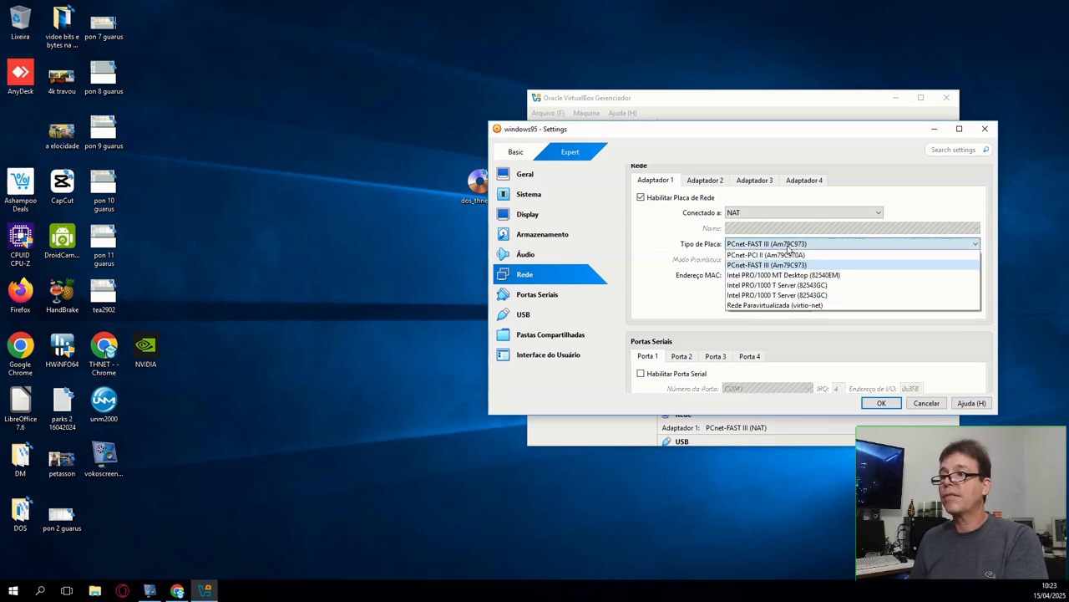
click(902, 209)
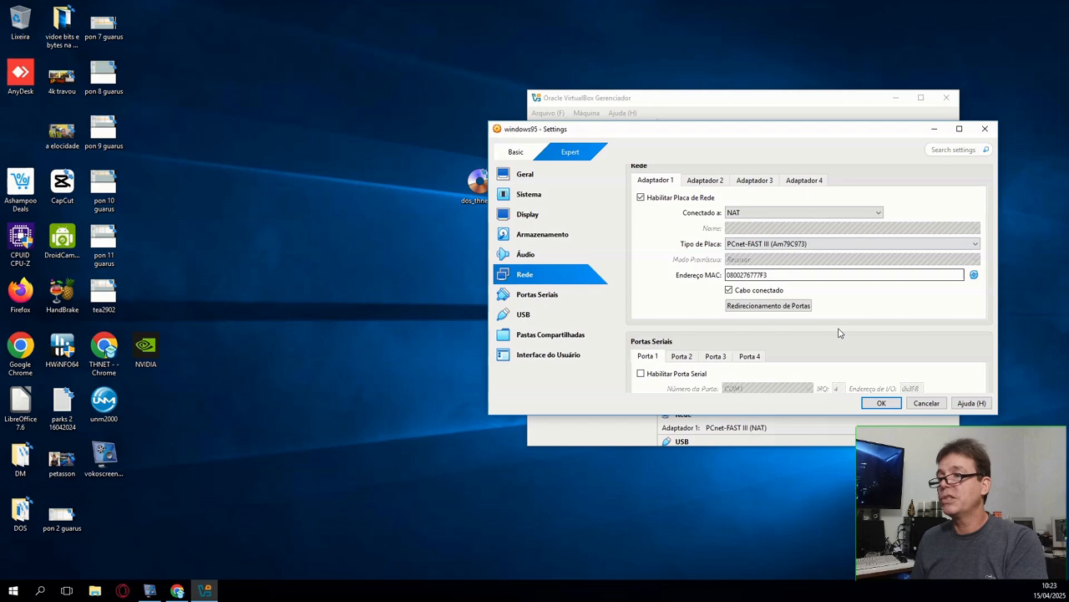
click(881, 403)
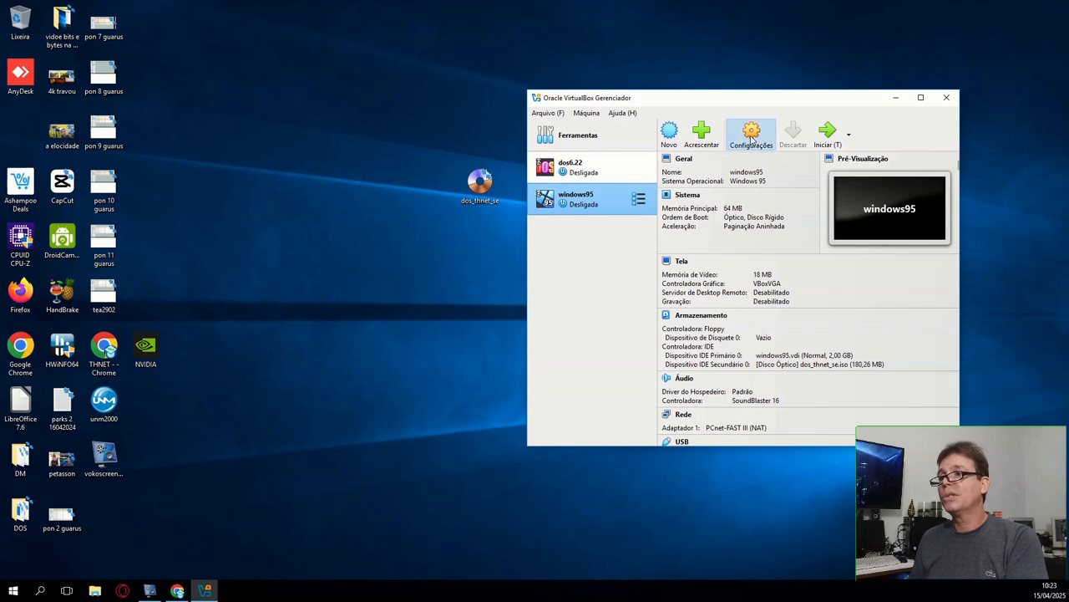
- Reopen the windows95 machine's settings and check the order of the optical drive and hard disk in the boot order
click(690, 161)
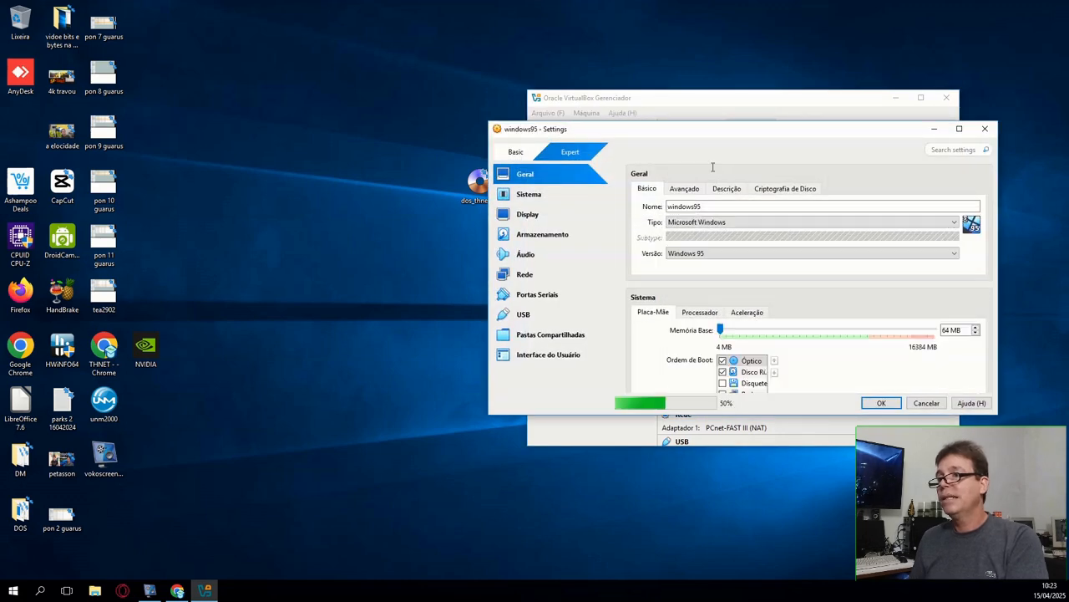
click(542, 198)
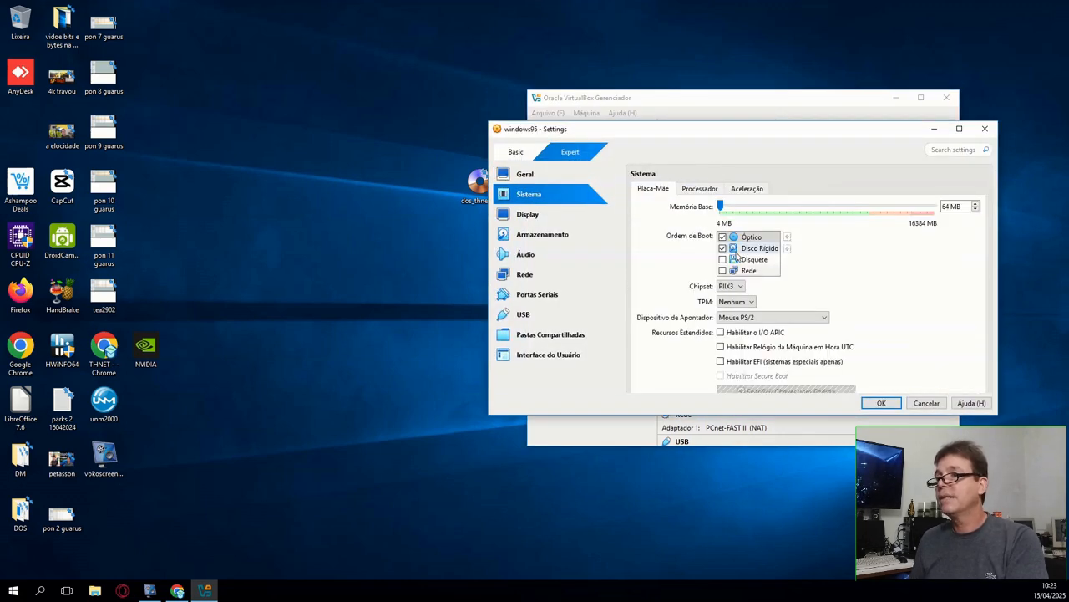
scroll(808, 298, down, 1)
scroll(823, 295, up, 2)
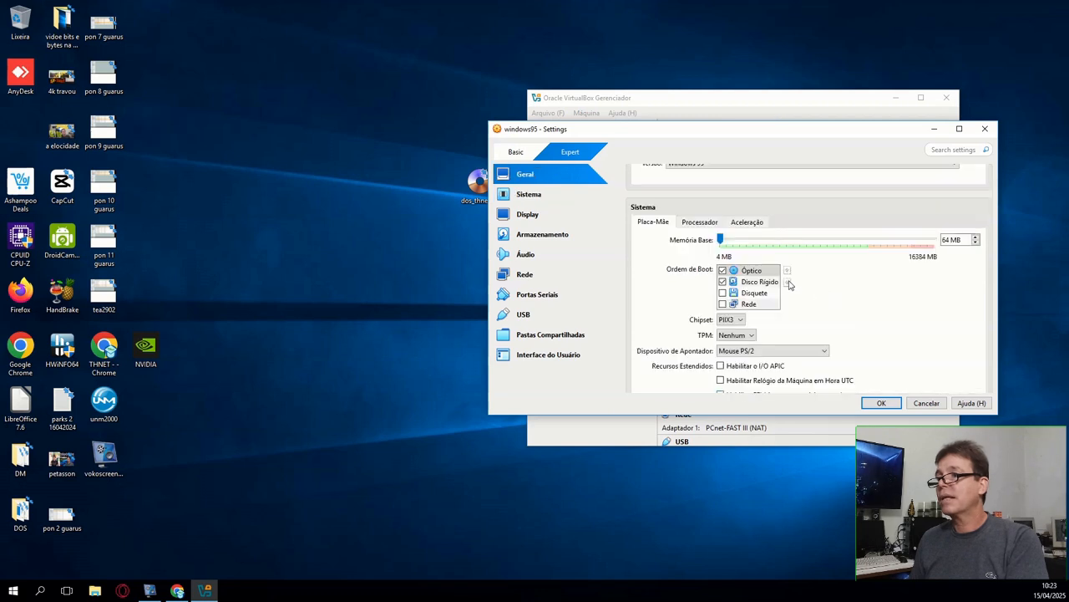
scroll(789, 285, up, 2)
scroll(789, 285, down, 3)
scroll(790, 285, up, 1)
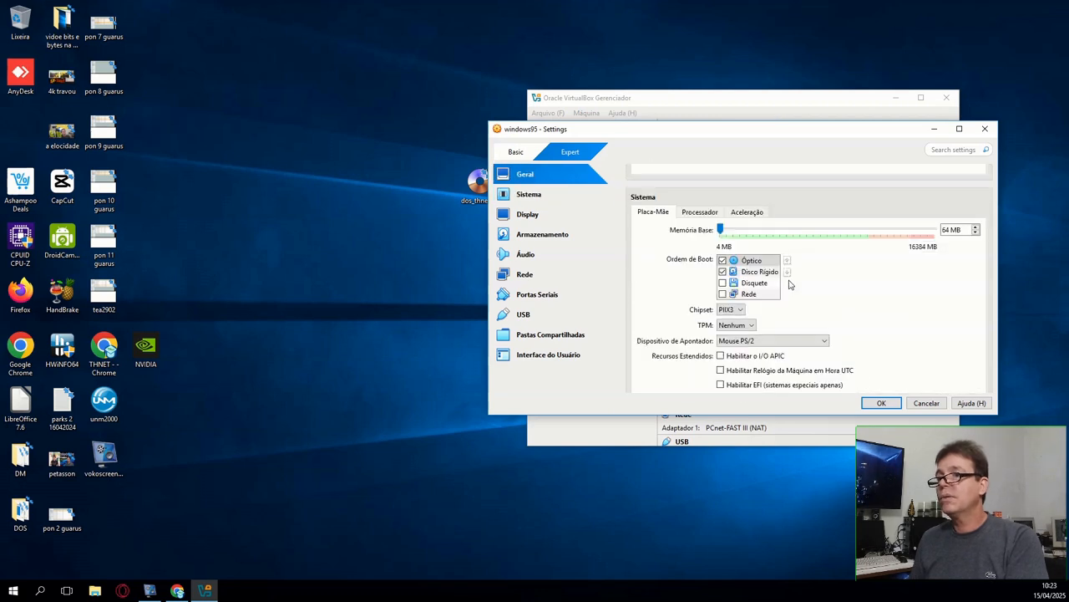
click(755, 272)
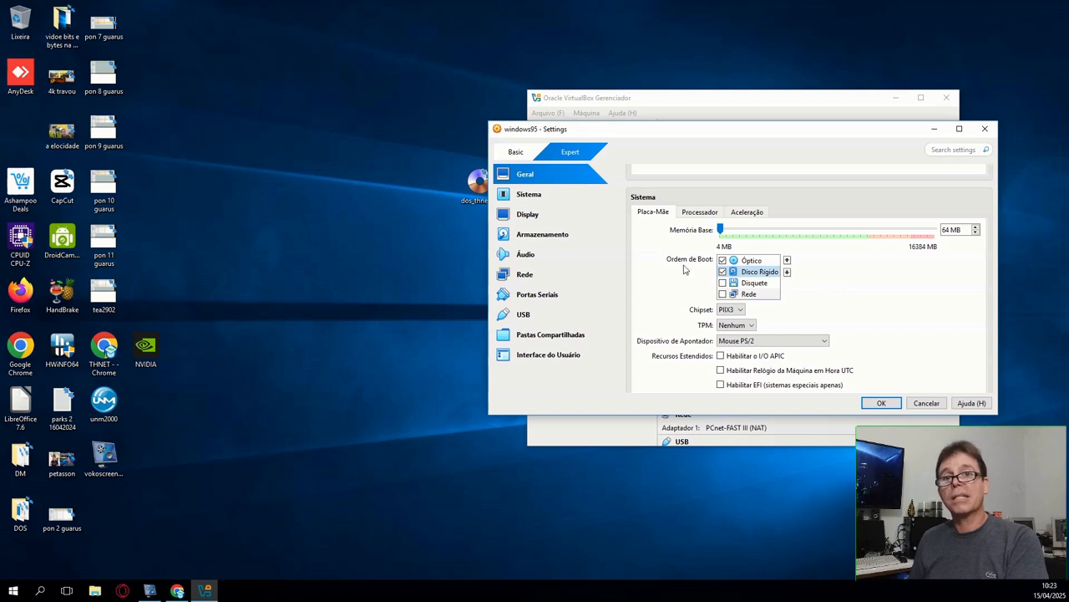
- Inspect the disk choices for the optical drive holding dos_thnet_se.iso in the storage settings, and cancel the settings
click(539, 237)
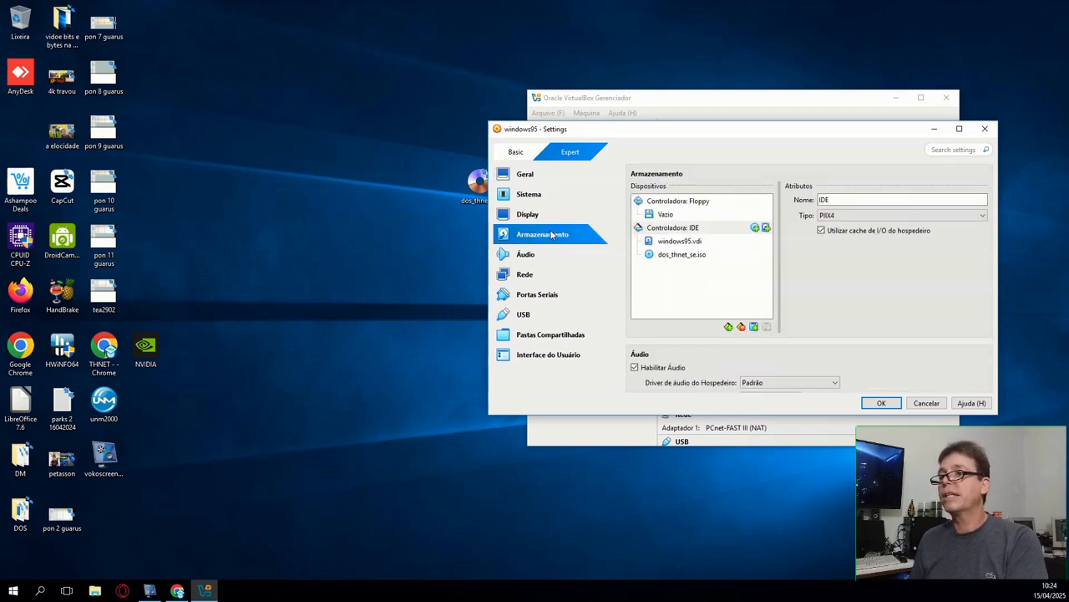
click(673, 255)
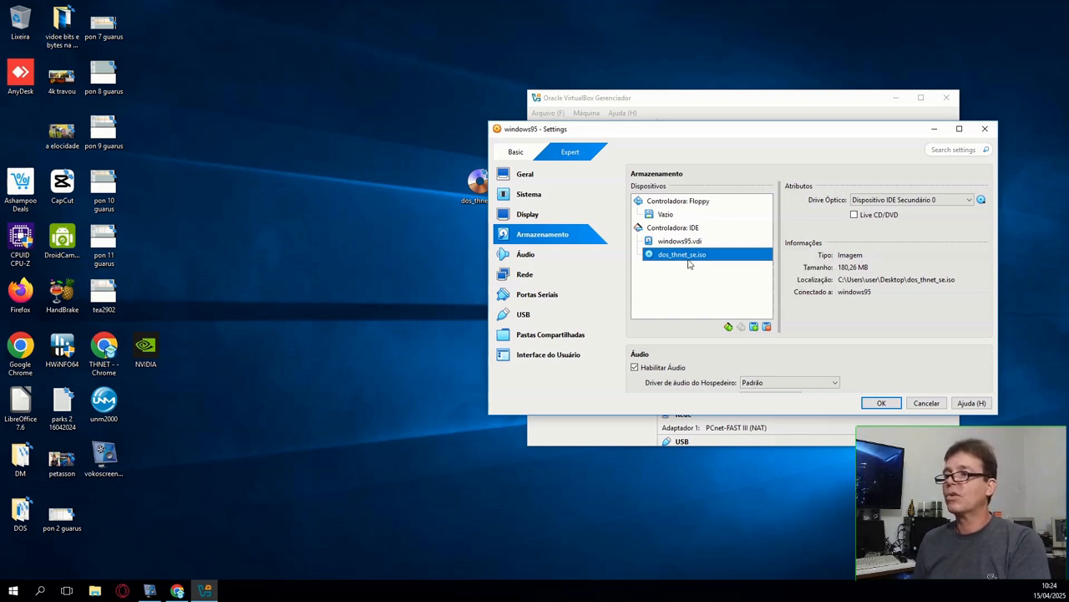
click(982, 200)
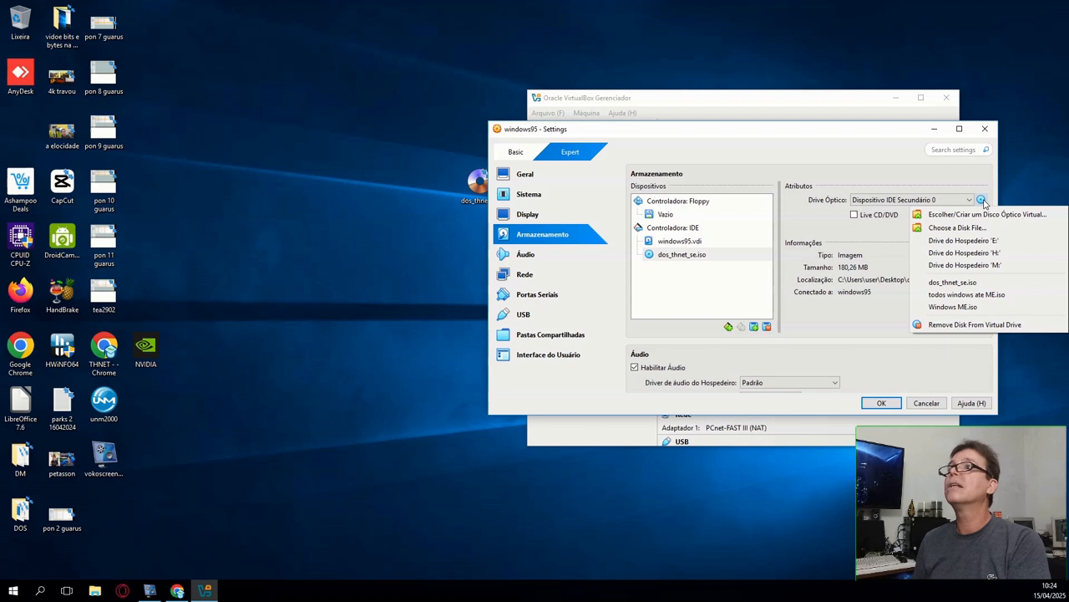
click(981, 215)
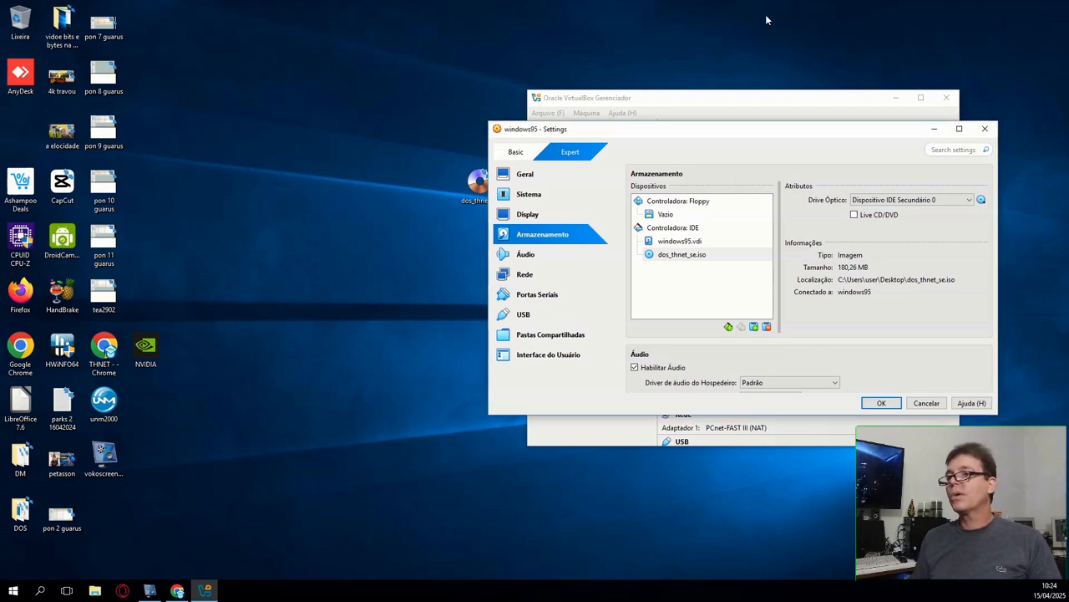
click(912, 406)
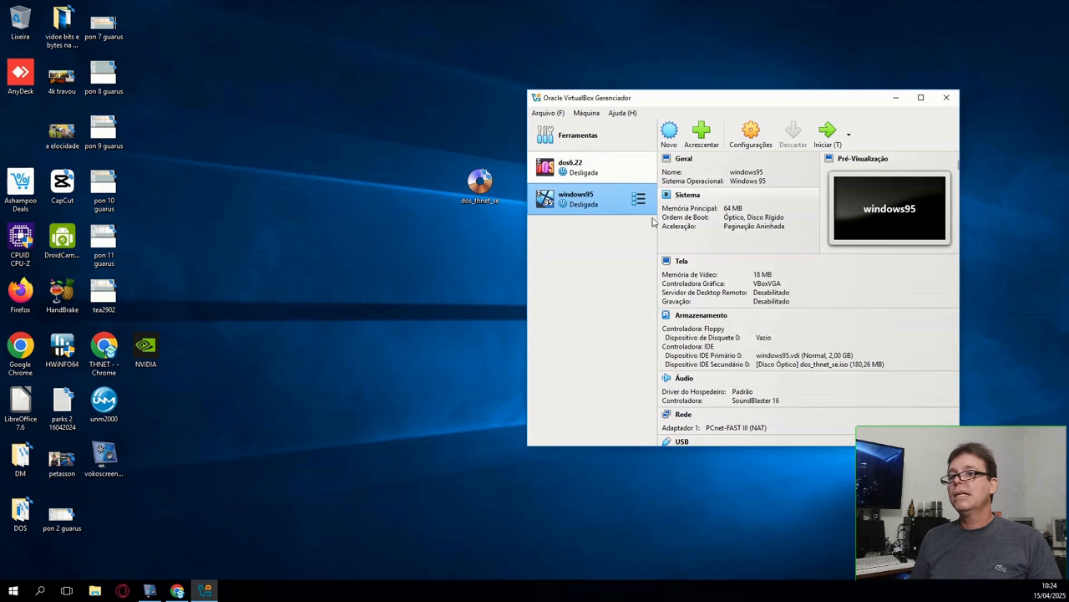
- Start the windows95 machine and dismiss the notifications covering its display
drag(683, 102, 447, 146)
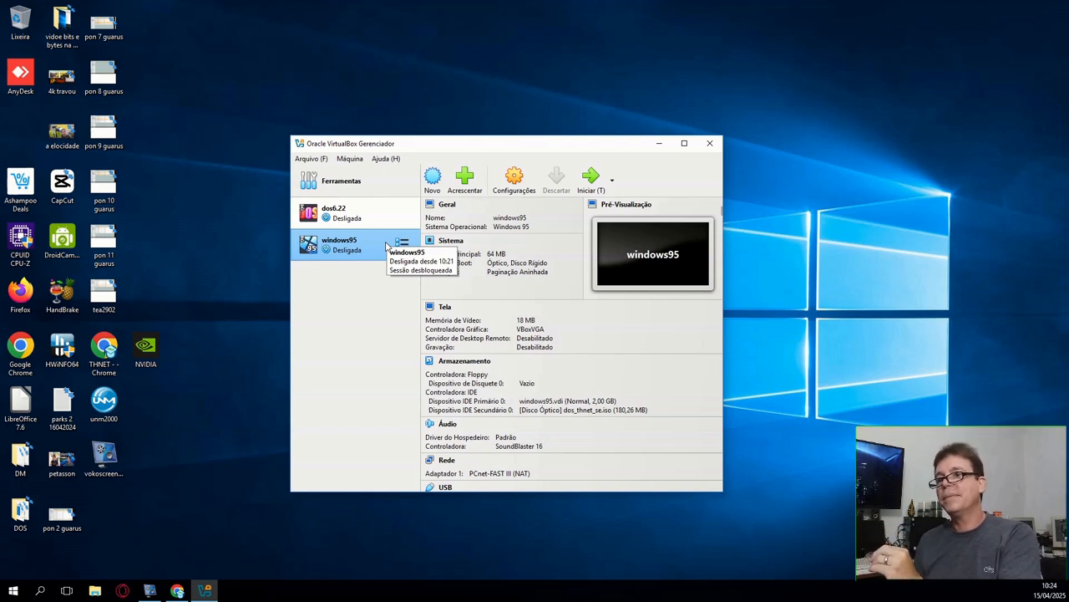
click(591, 177)
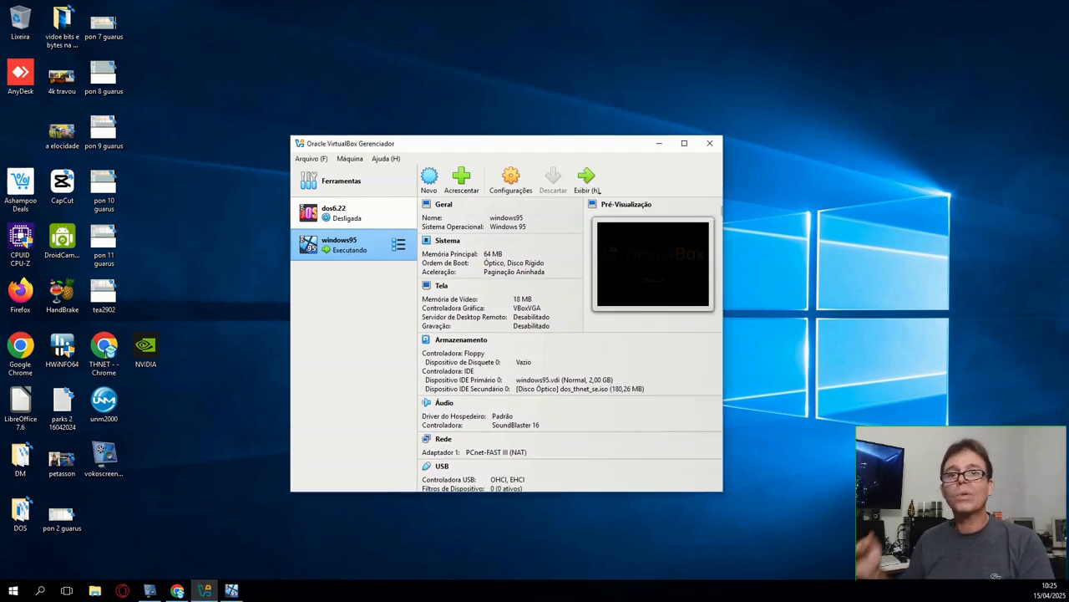
drag(474, 205, 406, 198)
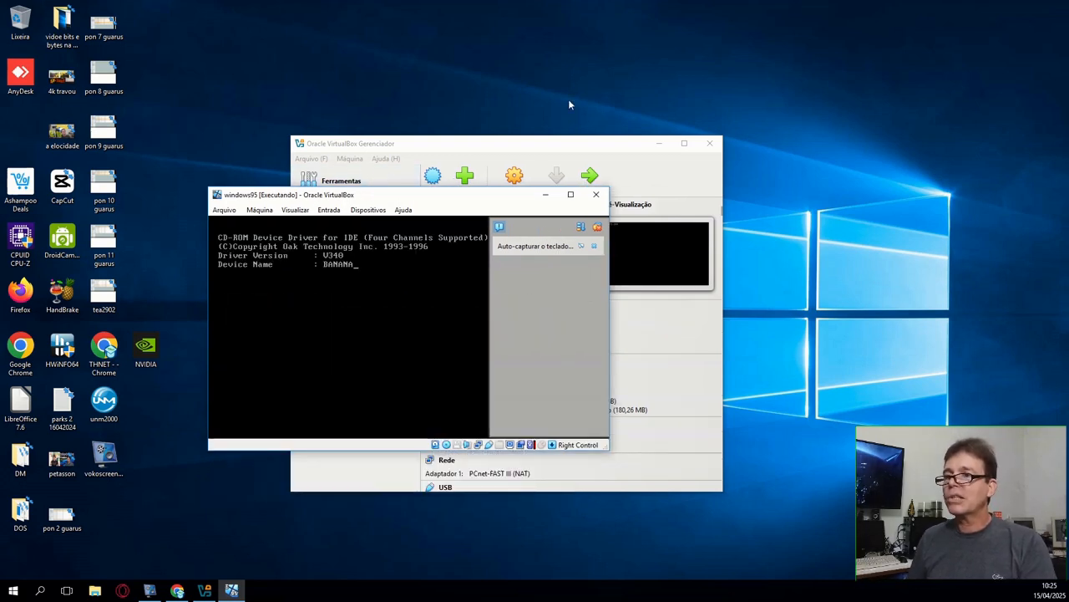
click(597, 227)
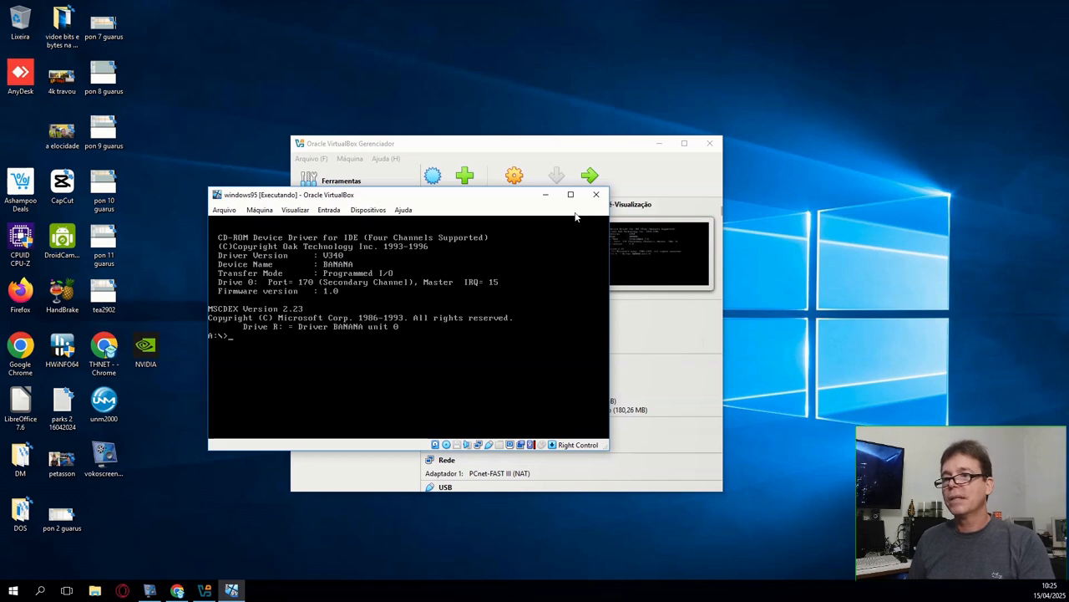
- Close the running windows95 machine's window and power the machine off
click(597, 194)
click(423, 338)
click(365, 356)
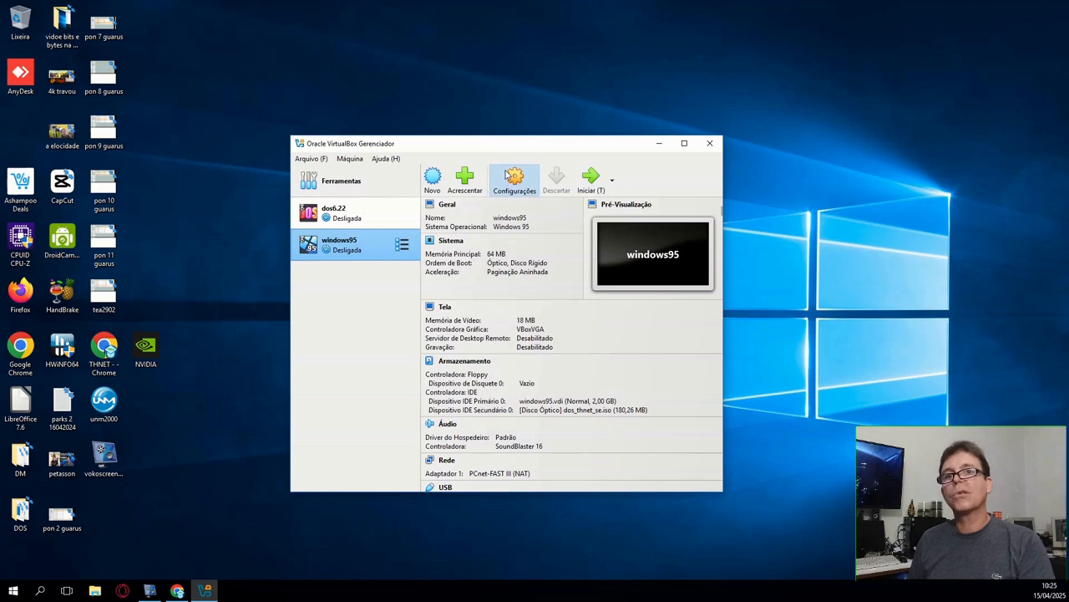
- Set the windows95 machine's display scaling factor to 200% and start the machine again
key(ctrl+s)
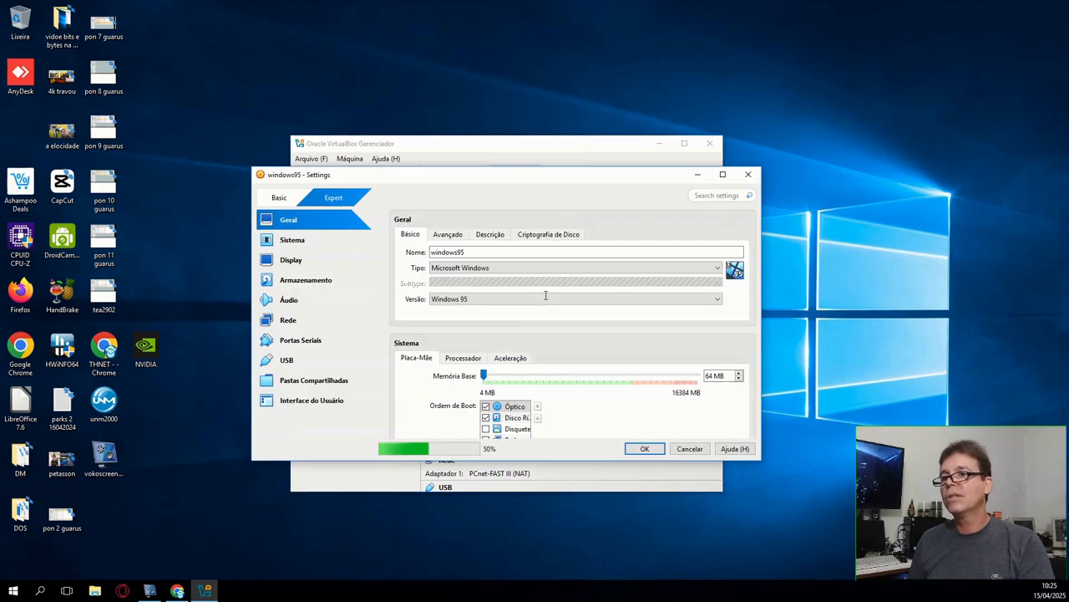
click(355, 261)
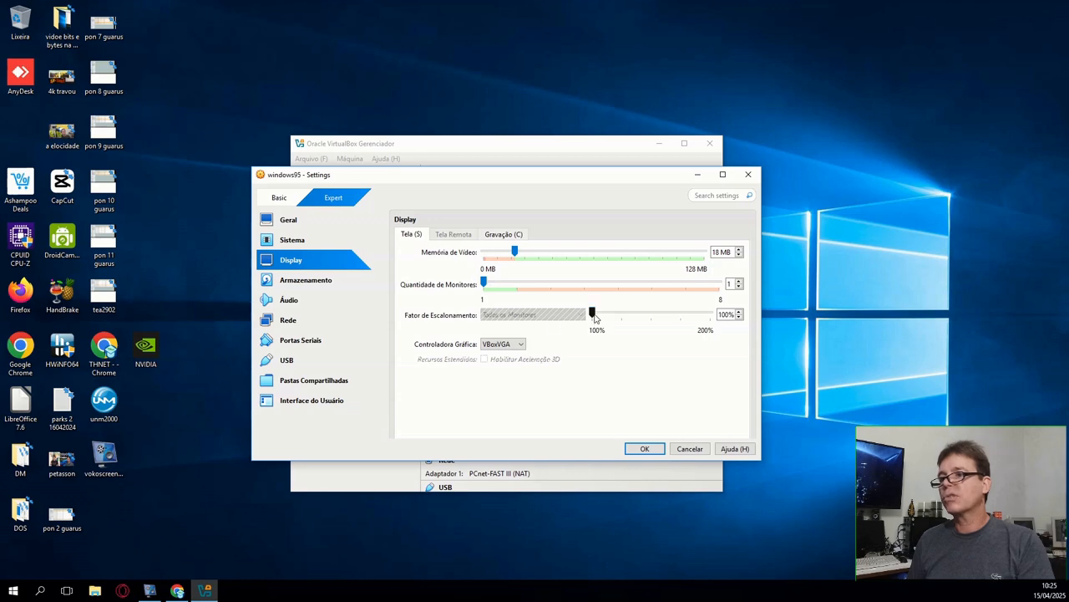
drag(591, 316, 710, 316)
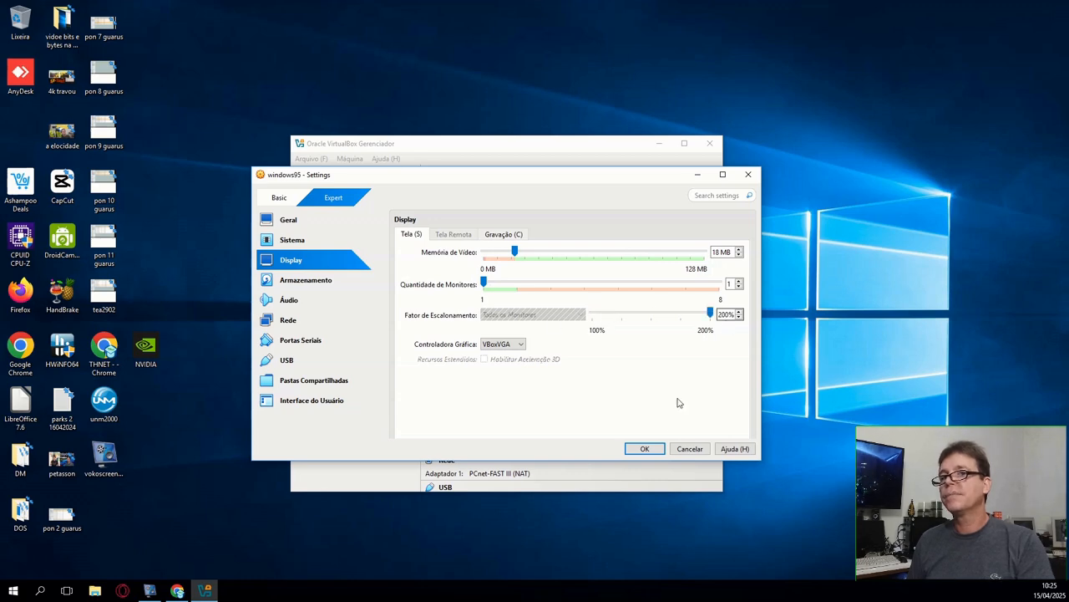
click(641, 447)
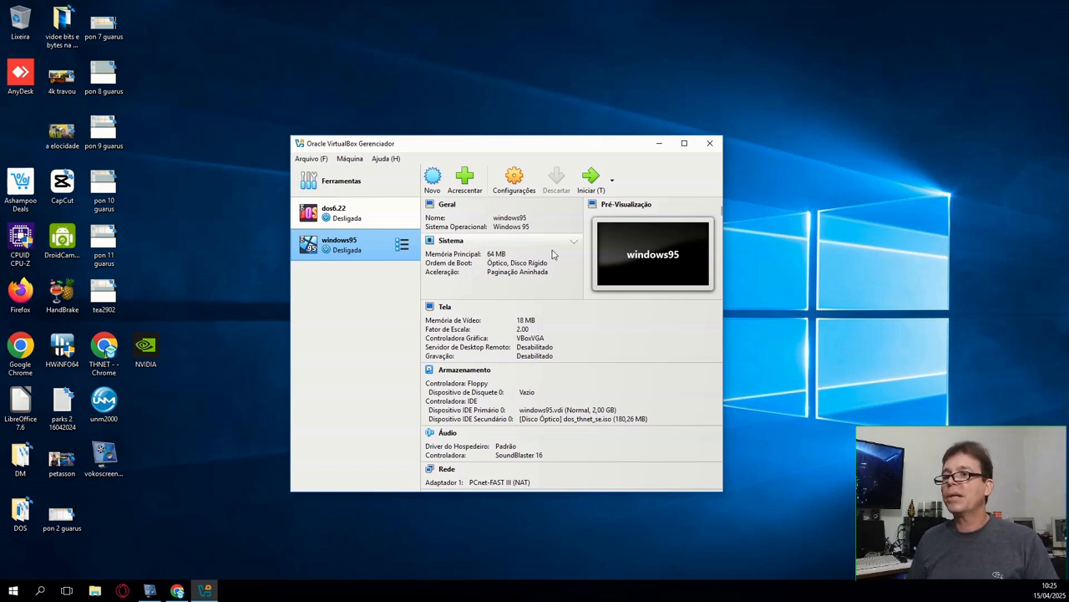
click(592, 180)
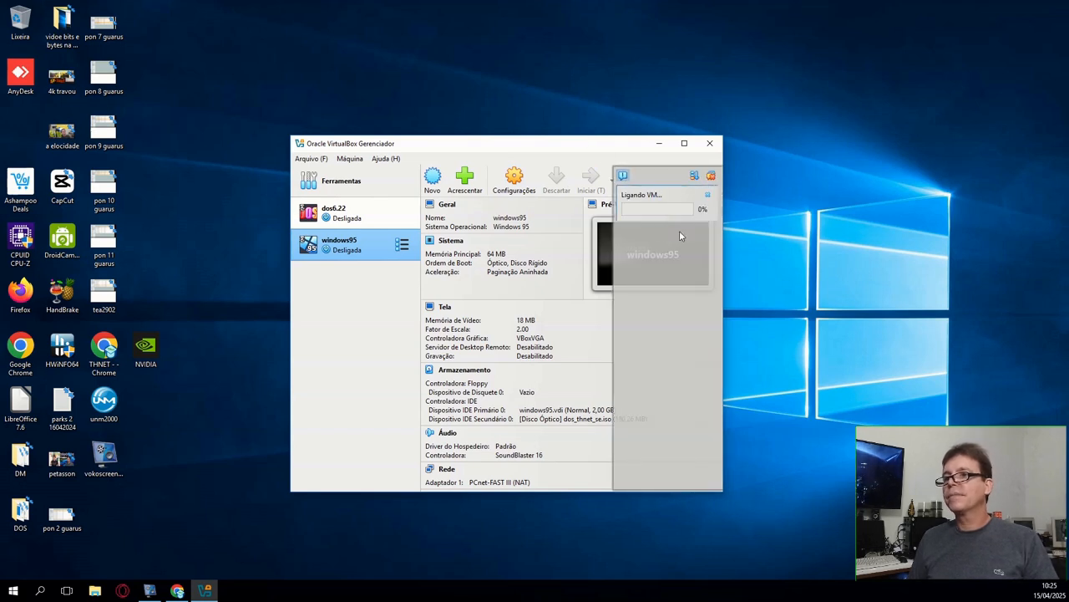
- Reposition the windows95 machine's window, and at the DOS prompt try to switch to drive C: and list its files
drag(584, 146, 523, 134)
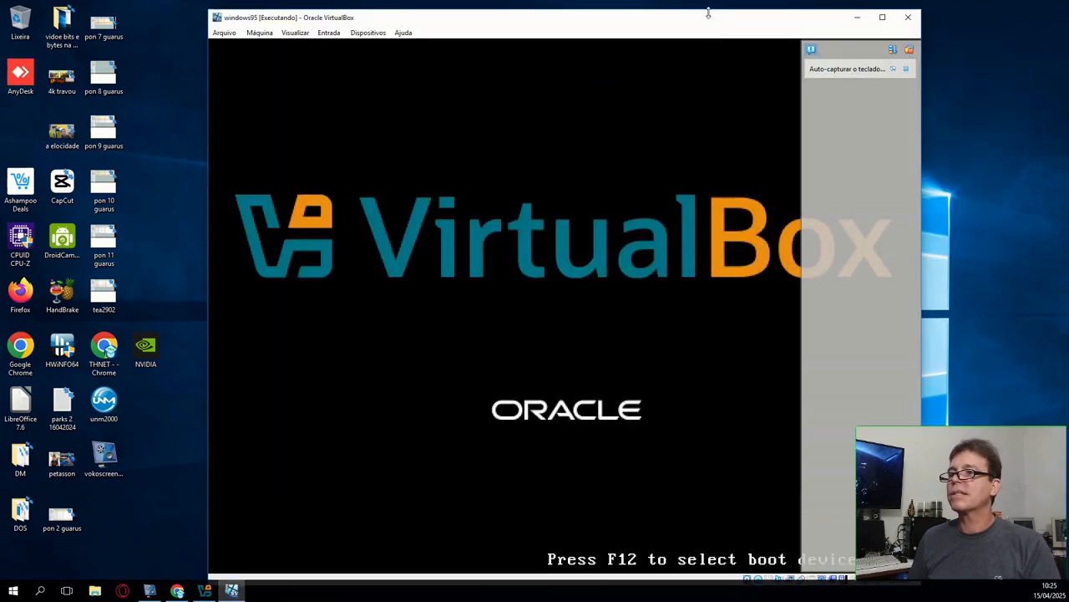
drag(706, 22, 689, 21)
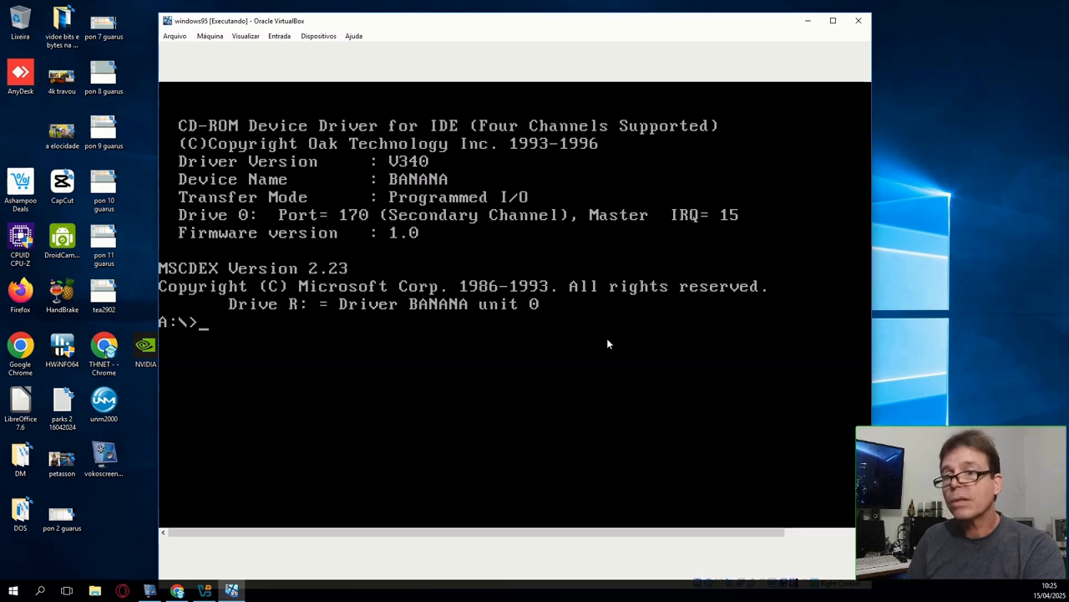
text(c:)
key(Return)
text(dir)
key(Return)
- Select drive A: at the DOS prompt and list its files
text(f)
key(BackSpace)
text(a:)
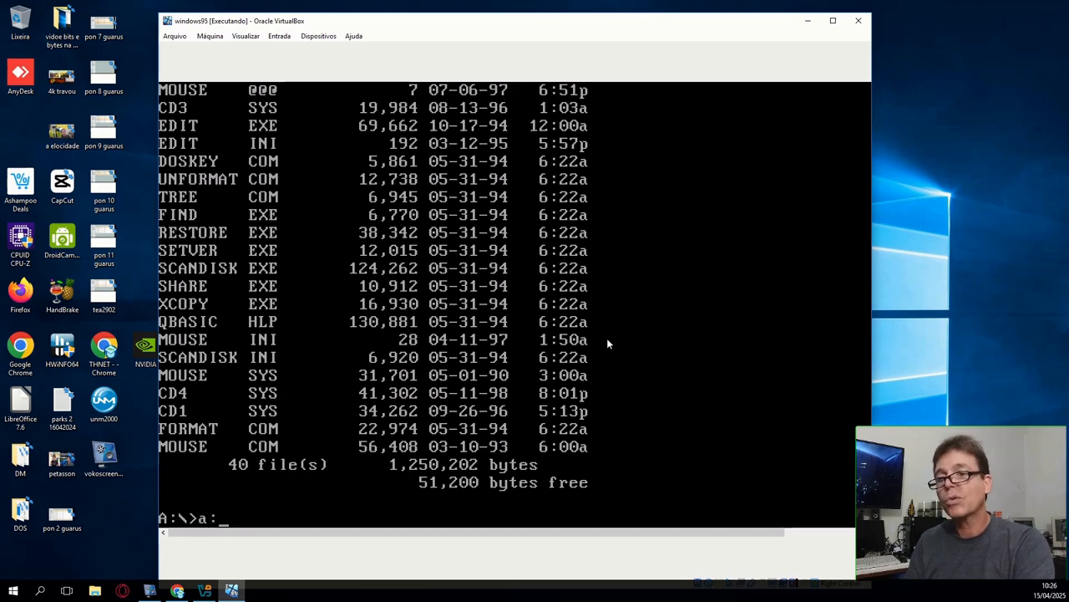
key(Return)
text(dir)
key(Return)
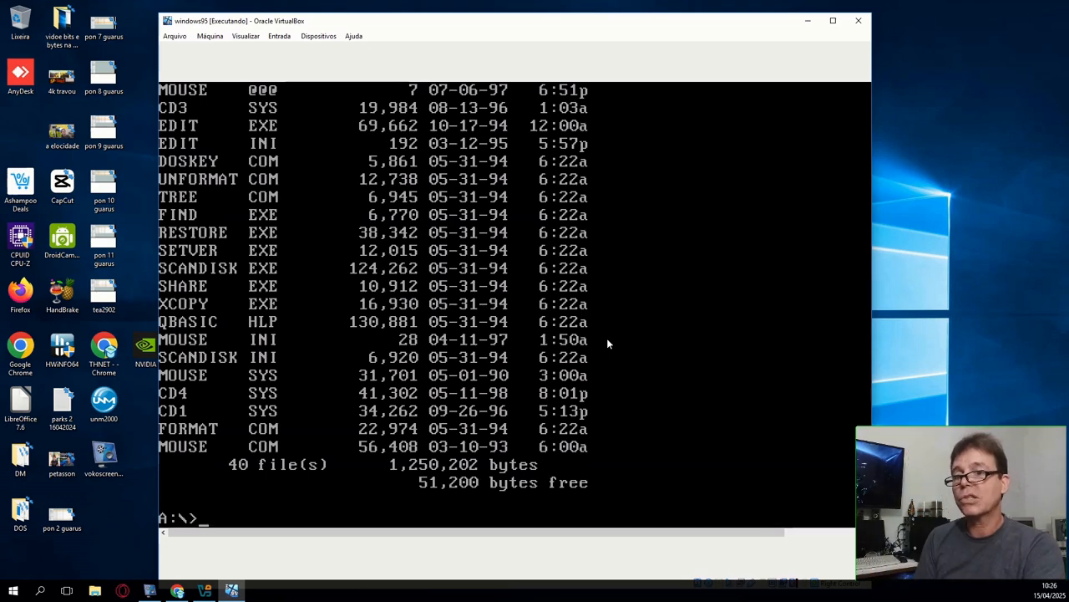
- List drive A:'s files one page at a time with dir /p, going through to the end
text(dir /p)
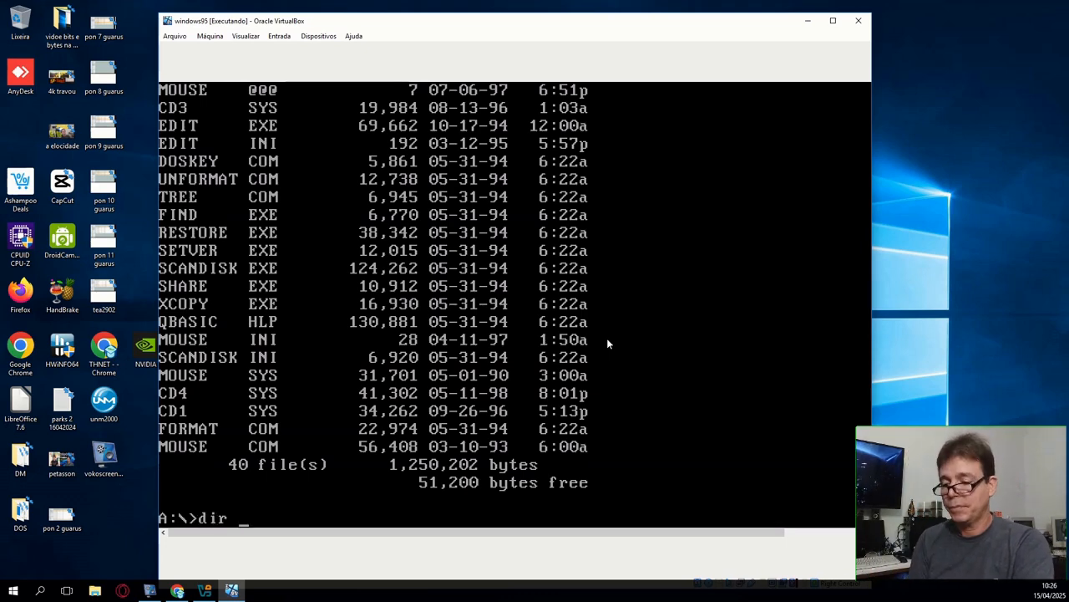
key(Return)
text(dir /p)
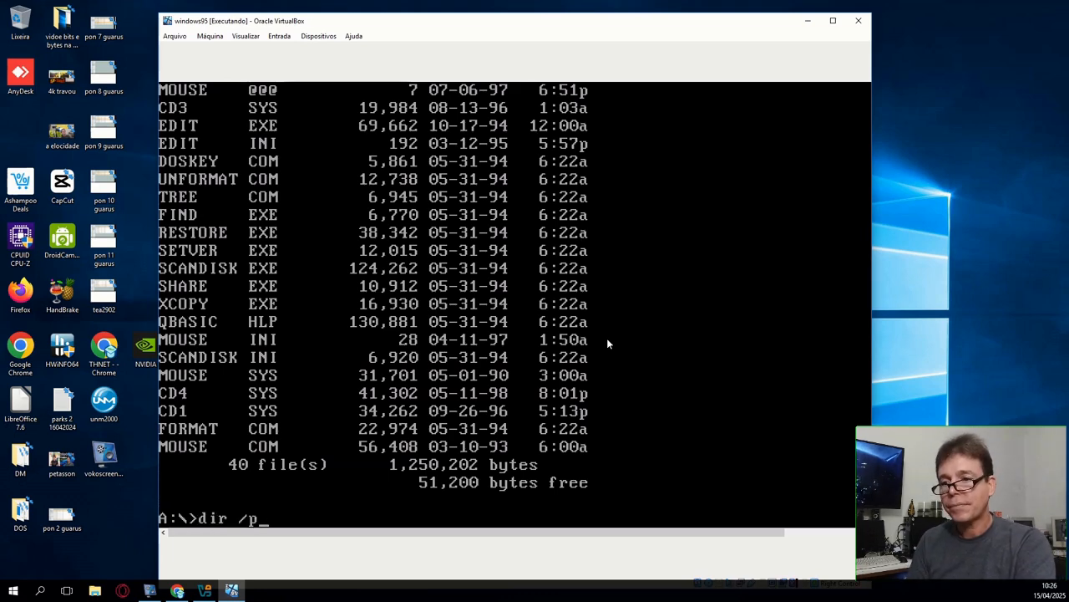
key(Return)
key(Return)
key(Return)
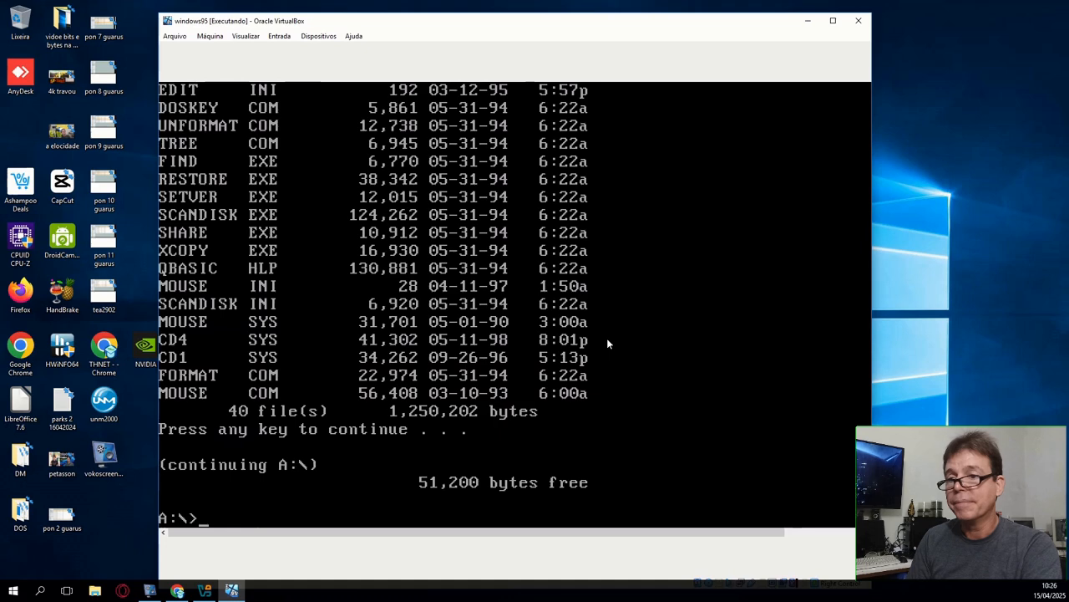
- Switch to drive R: and list its contents in full, and again page by page with dir/p
text(r:)
key(Return)
text(dir)
key(Return)
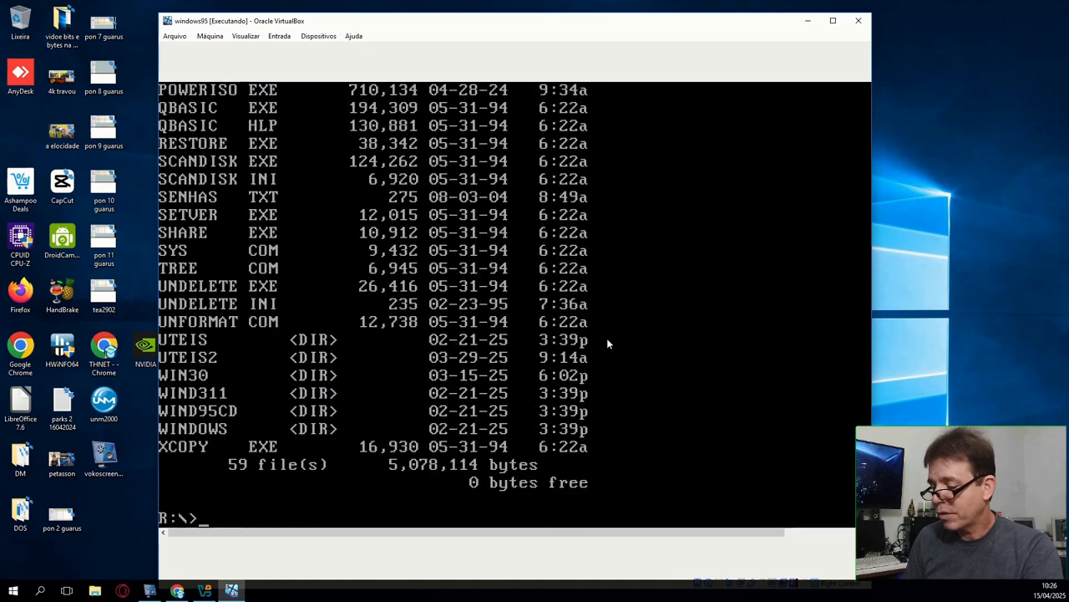
text(dir/p)
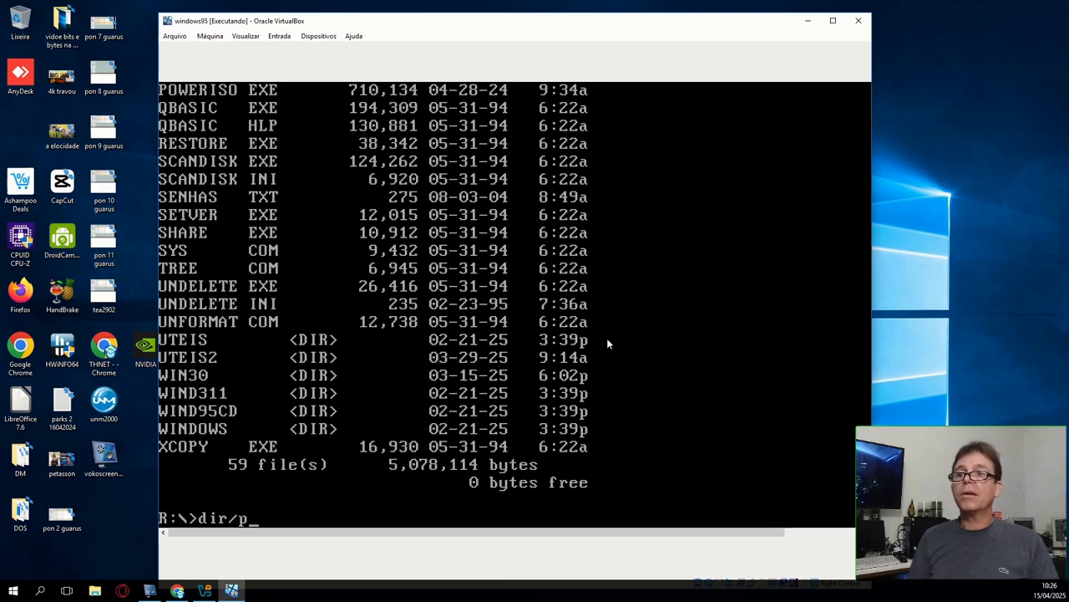
key(Return)
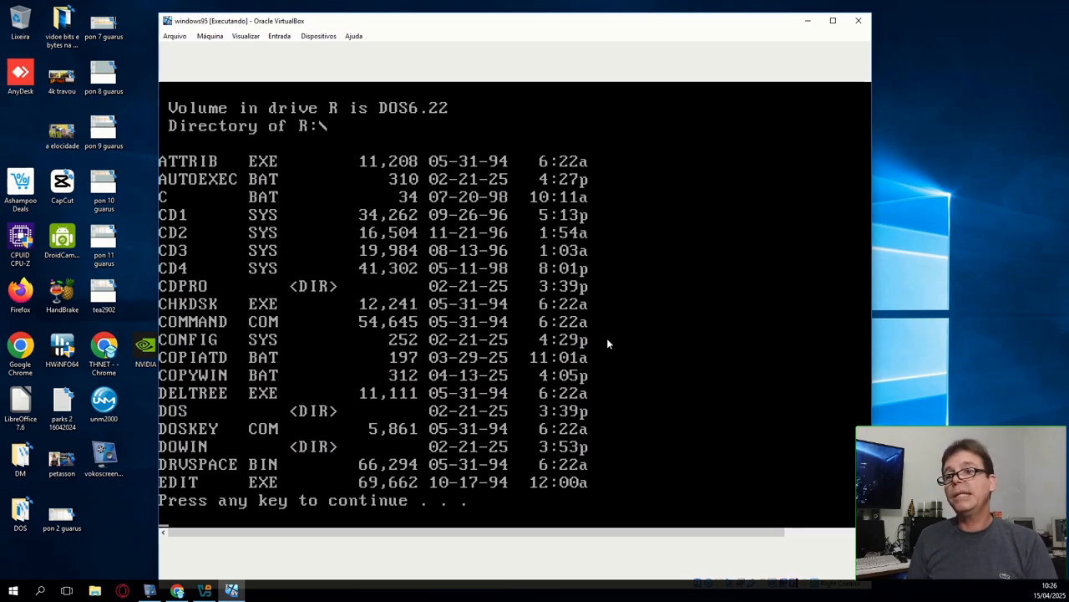
key(space)
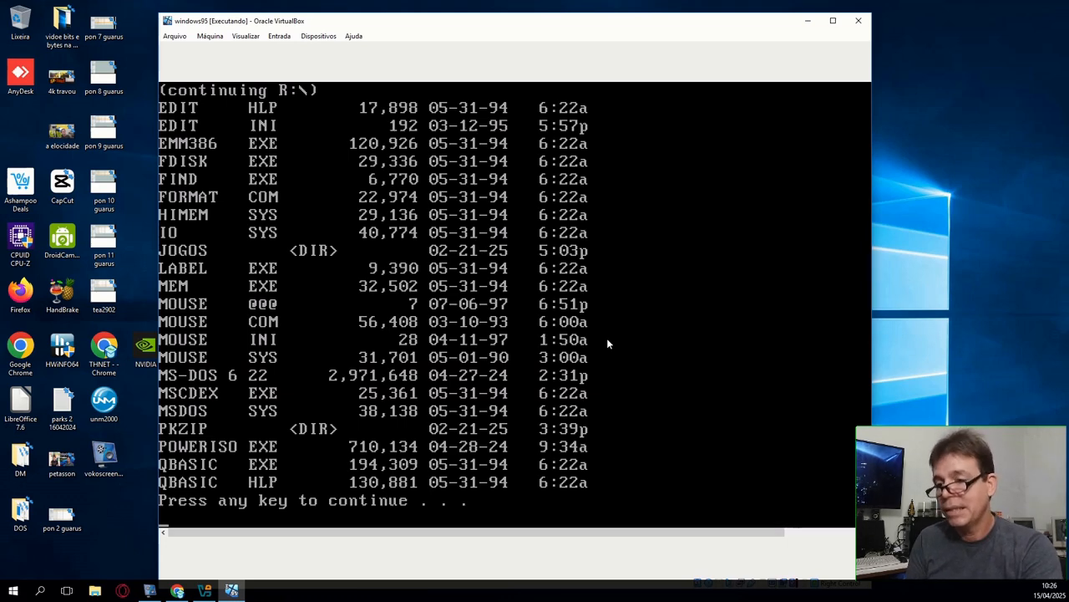
key(space)
- Page through drive R:'s directory listing again with dir /p until the prompt returns
text(dir/p)
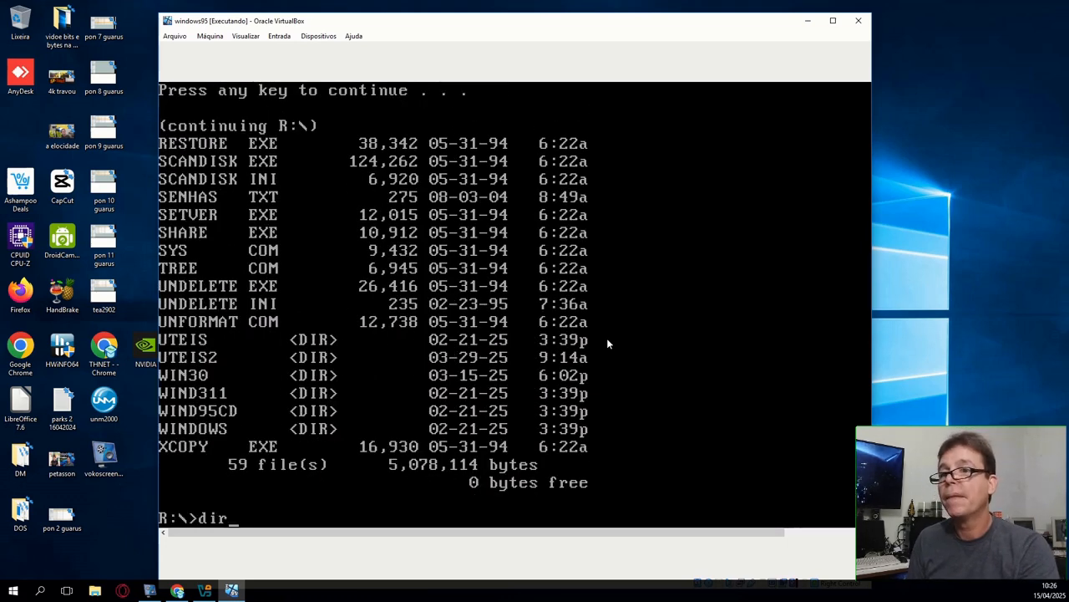
key(Return)
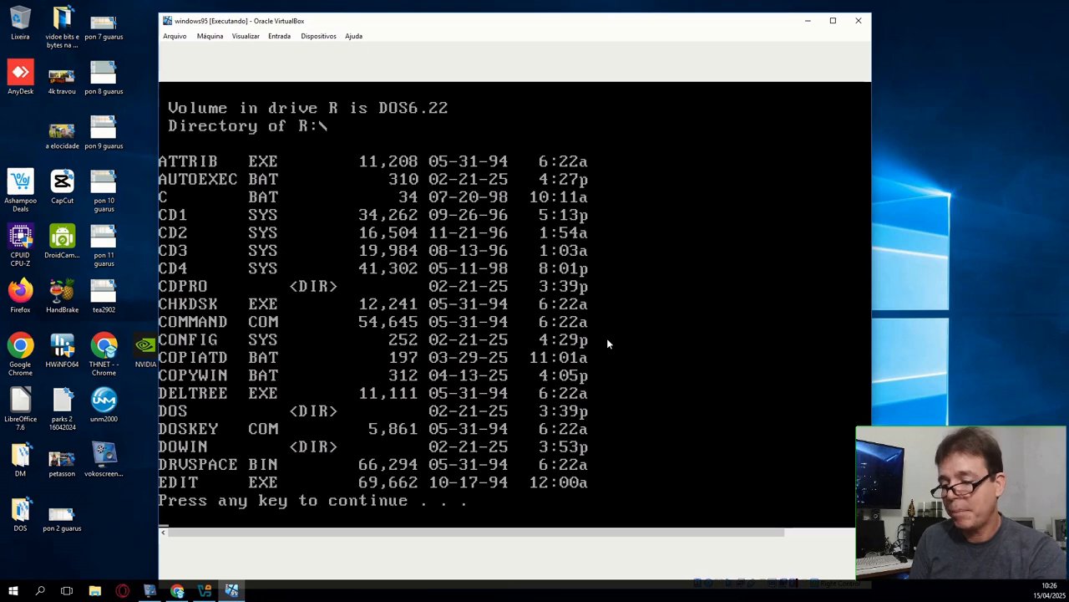
key(Return)
text(dir /p)
key(Return)
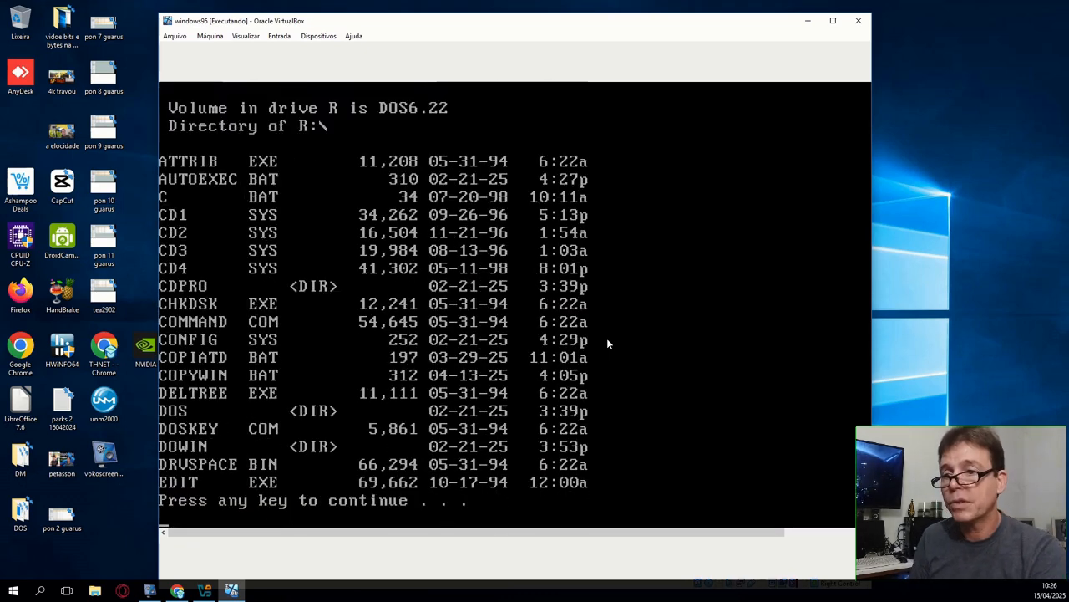
key(Return)
key(Return)
key(Return)
key(Return)
- List only the batch files on drive R: with dir /p *.bat
text(dir /p )
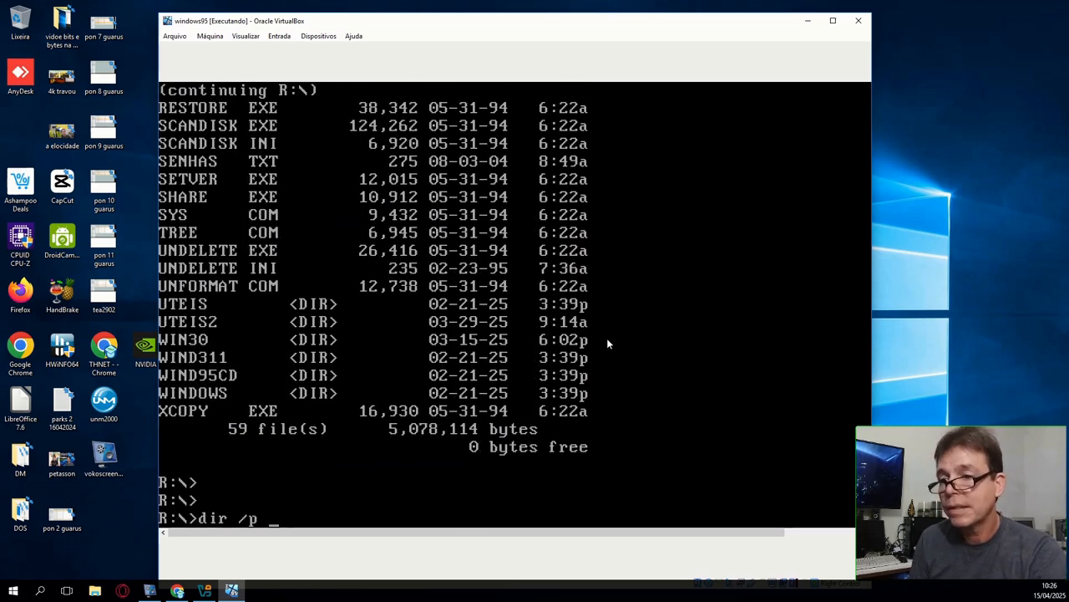
text(*.bta)
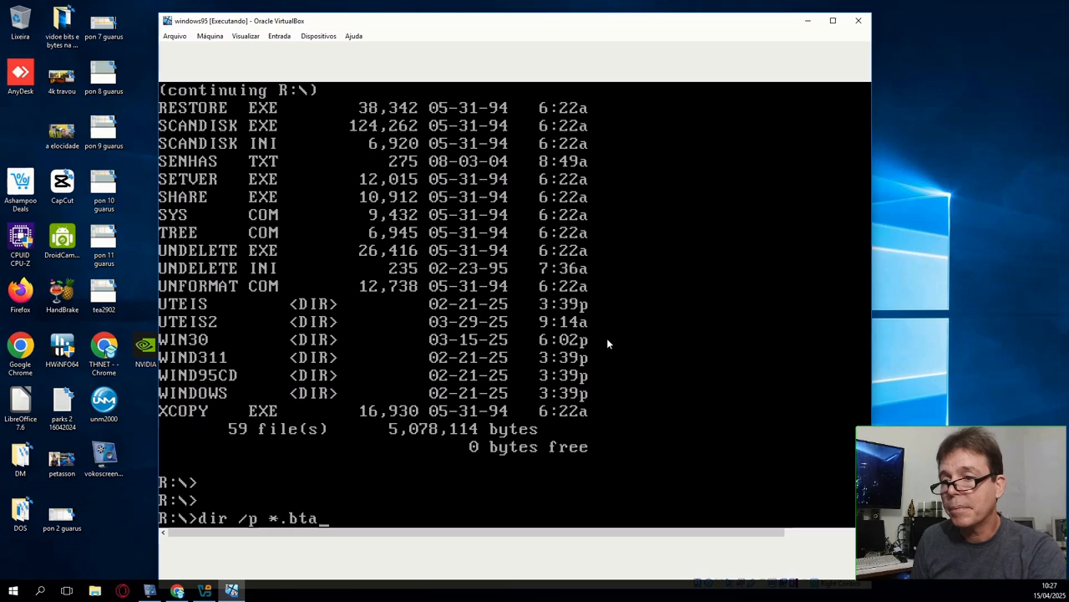
key(Return)
text(dir /p *.bta)
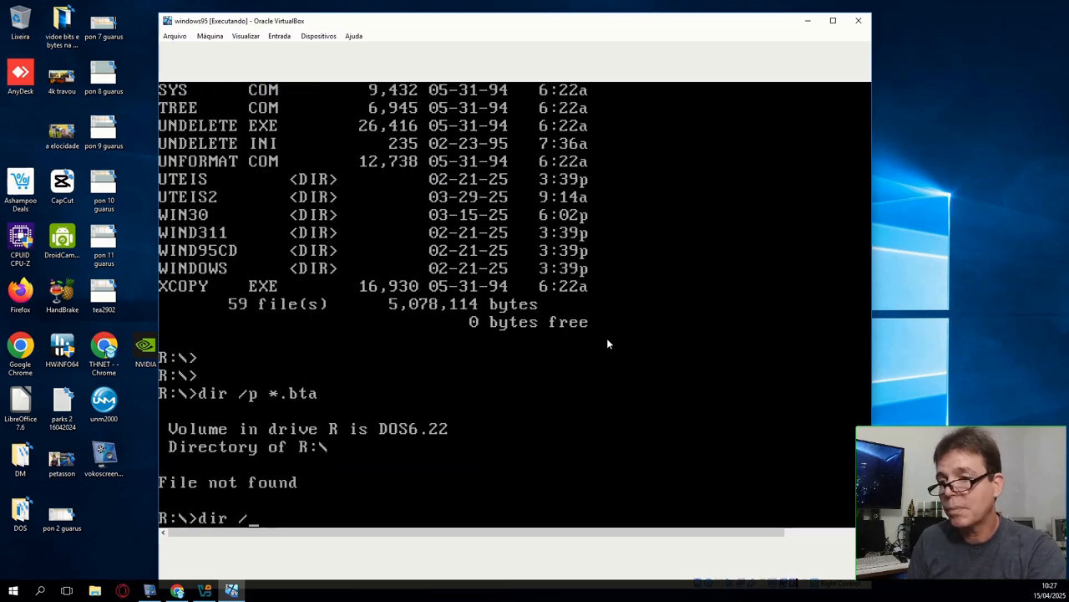
key(BackSpace)
key(BackSpace)
text(at)
key(Return)
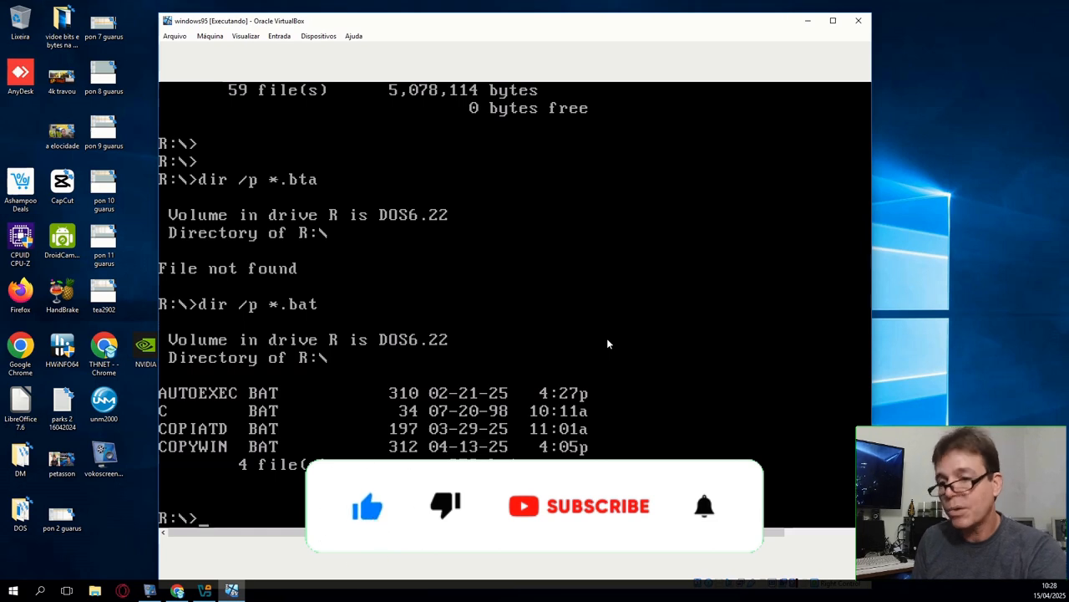
- Create an active primary DOS partition of the maximum available size on fixed disk 1 with fdisk, and restart the machine
text(fd)
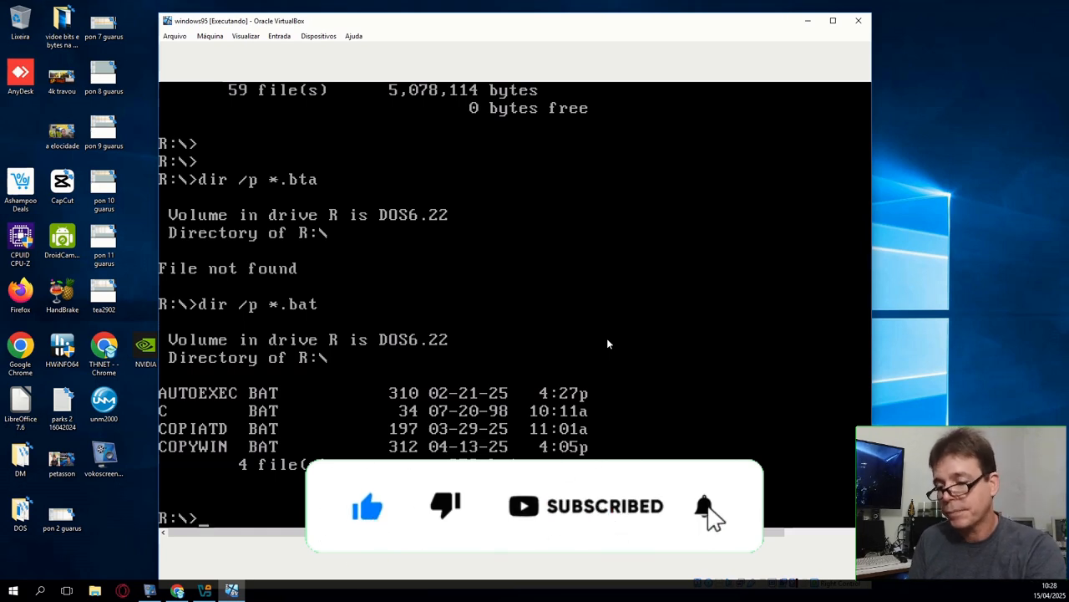
text(isk)
key(BackSpace)
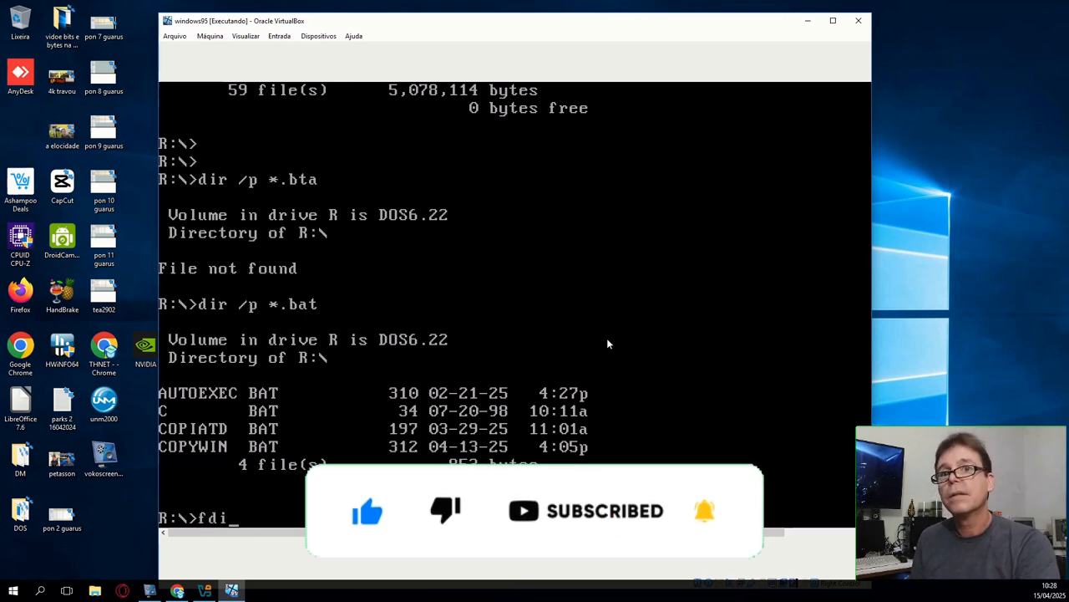
text(sk)
key(Return)
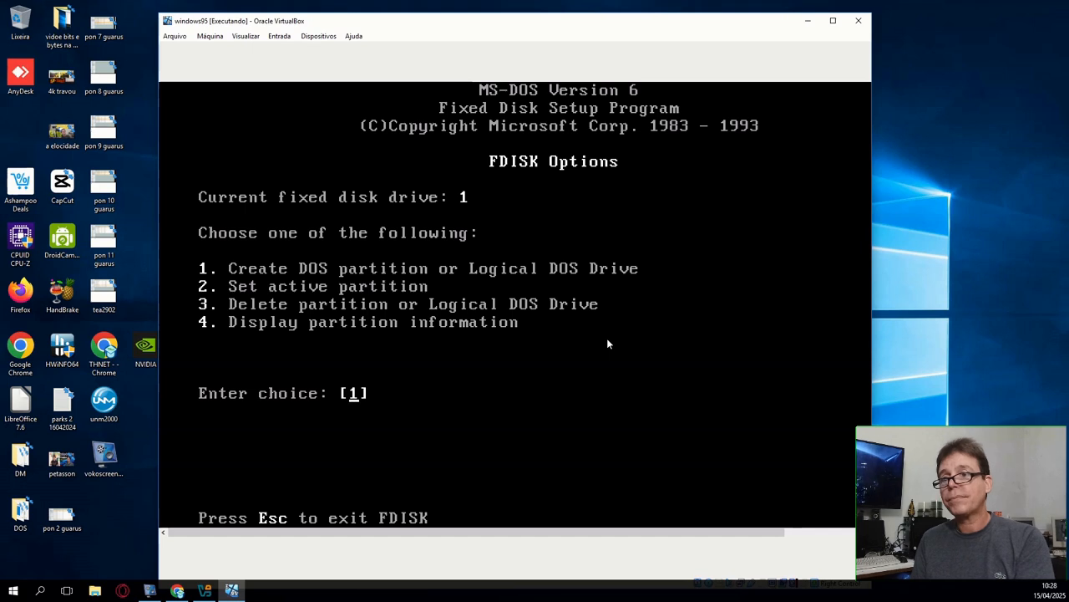
key(Return)
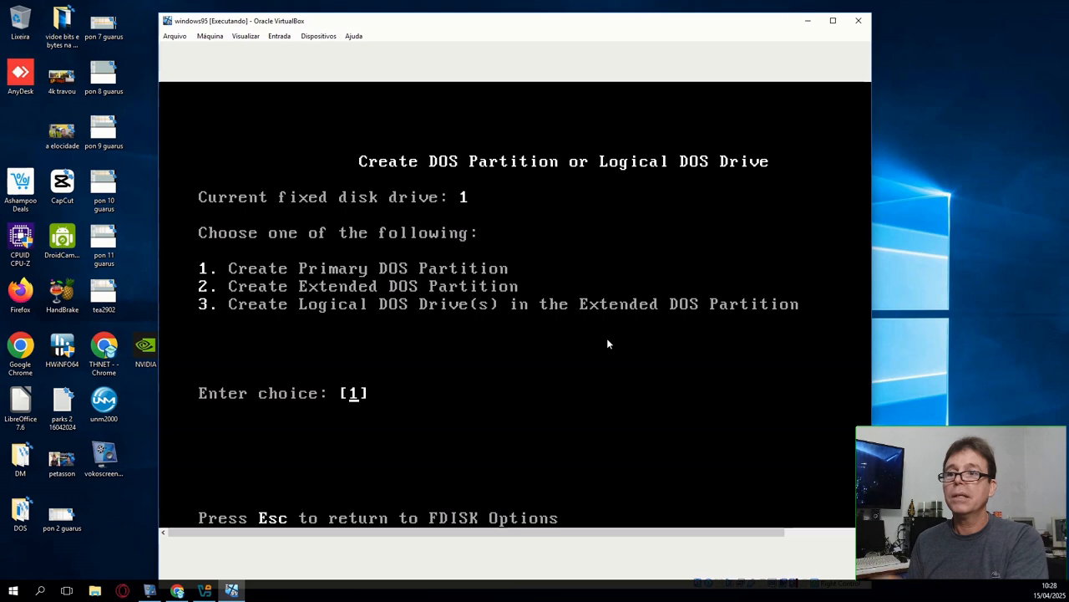
key(Return)
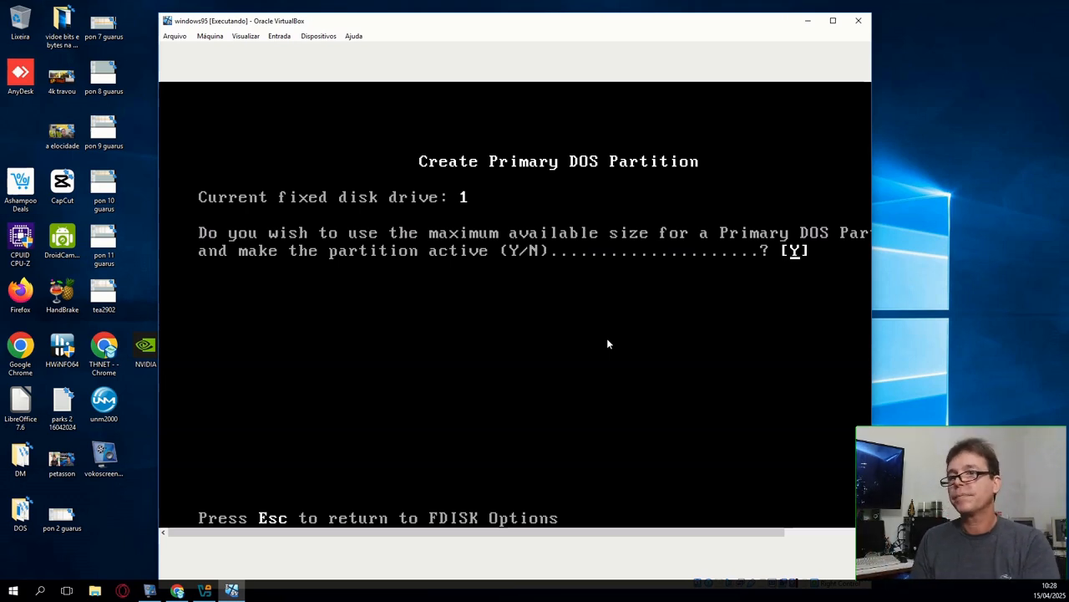
key(Return)
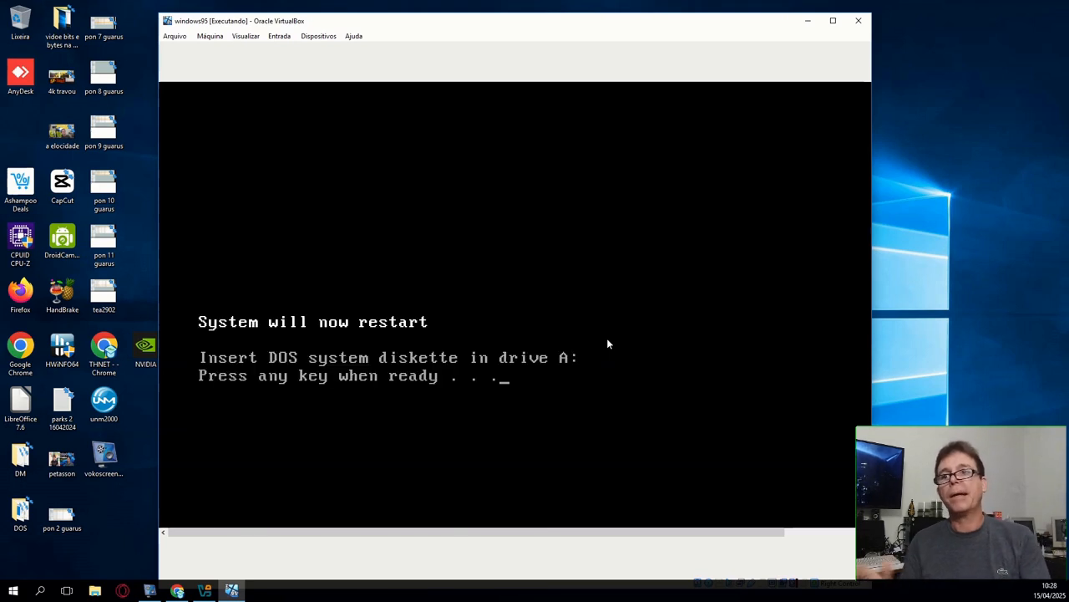
key(Return)
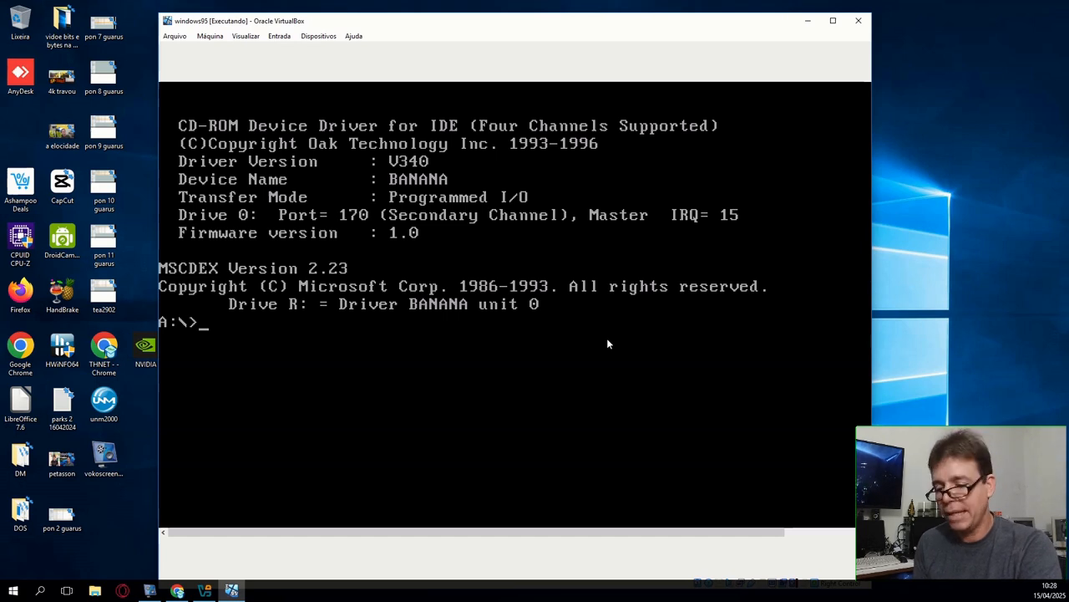
- Try to list the contents of drive C: from the A: prompt, and abort the read
text(dir c:)
key(Return)
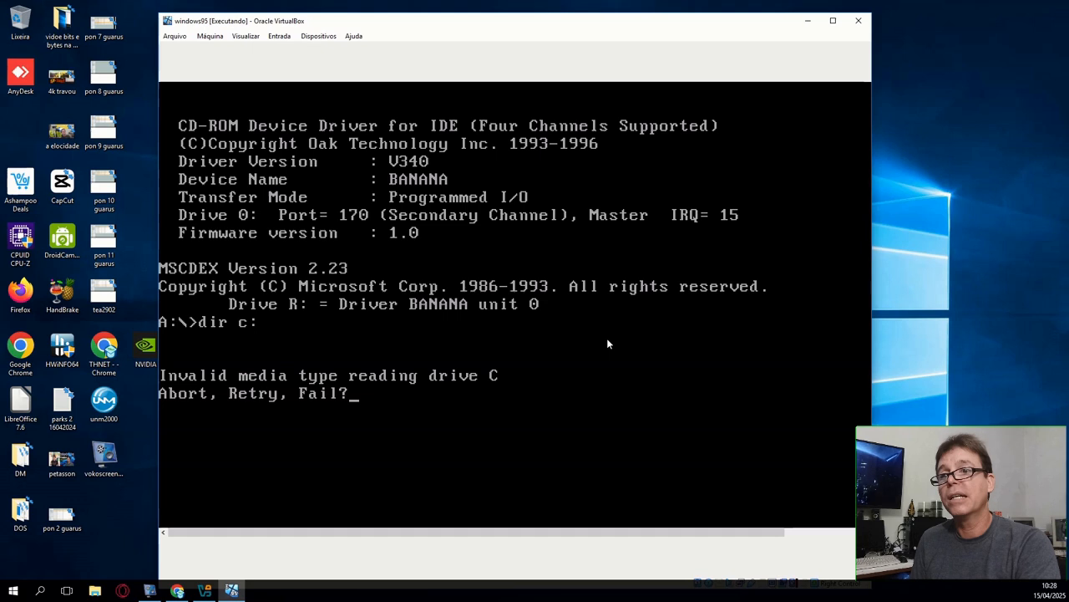
key(a)
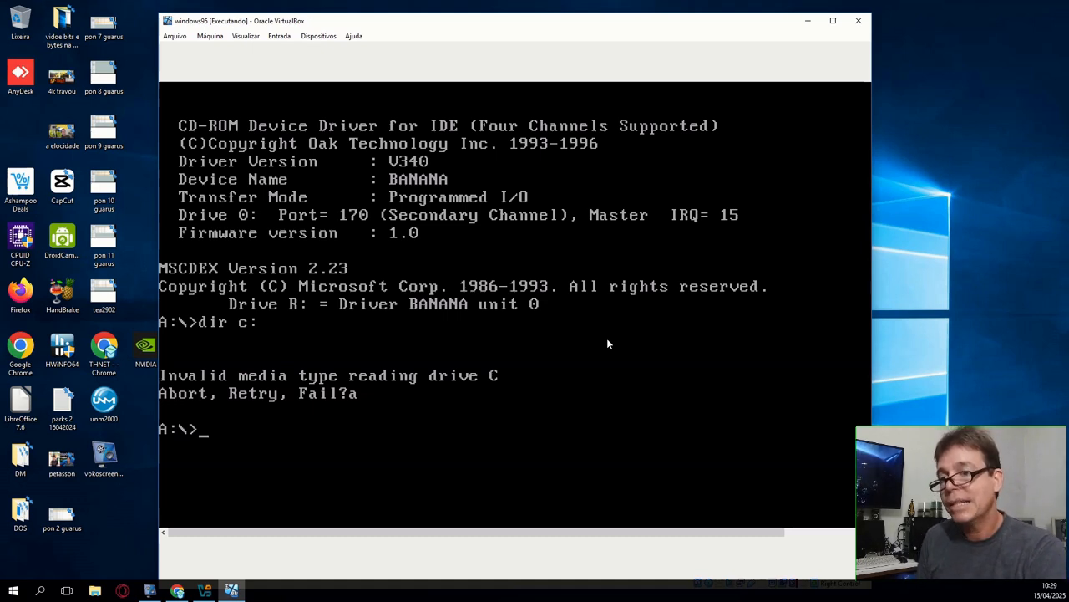
- Format drive C: with the format command, agreeing to erase all its data
text(format c:)
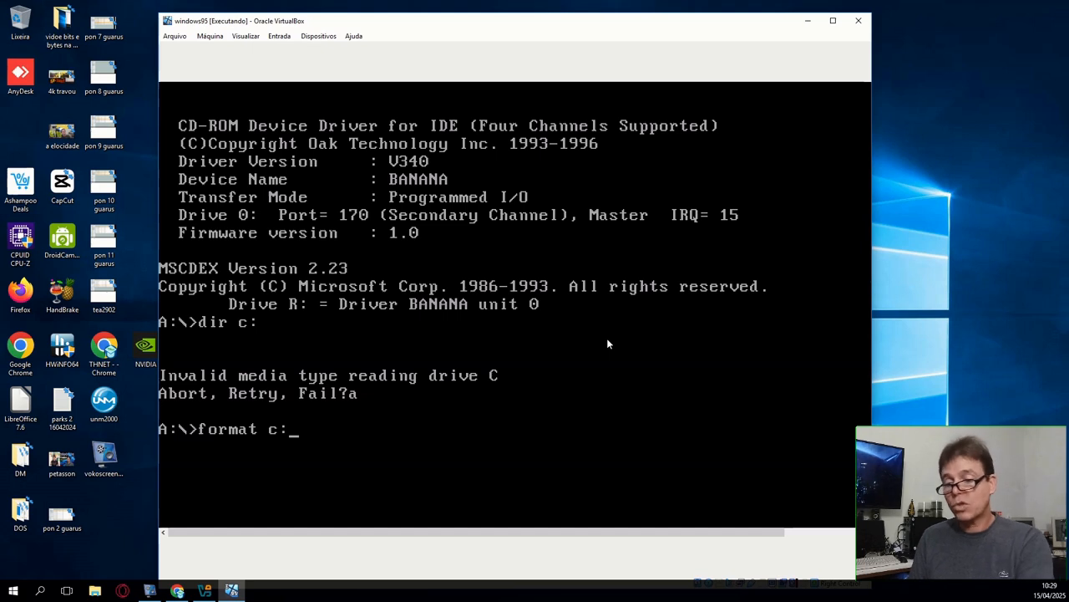
key(Return)
text(ty)
key(BackSpace)
key(BackSpace)
text(y)
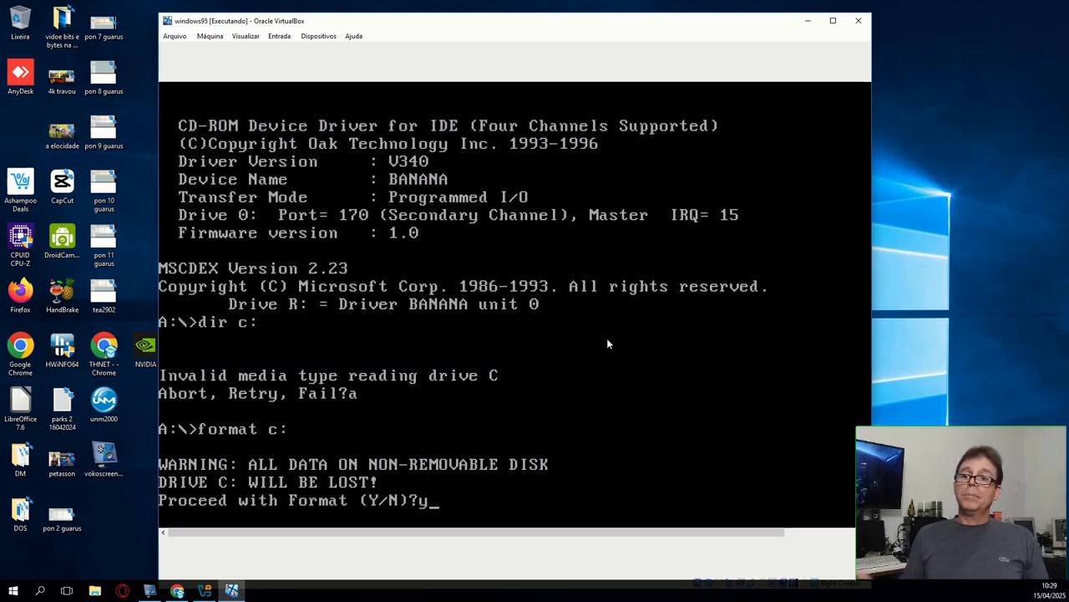
key(Return)
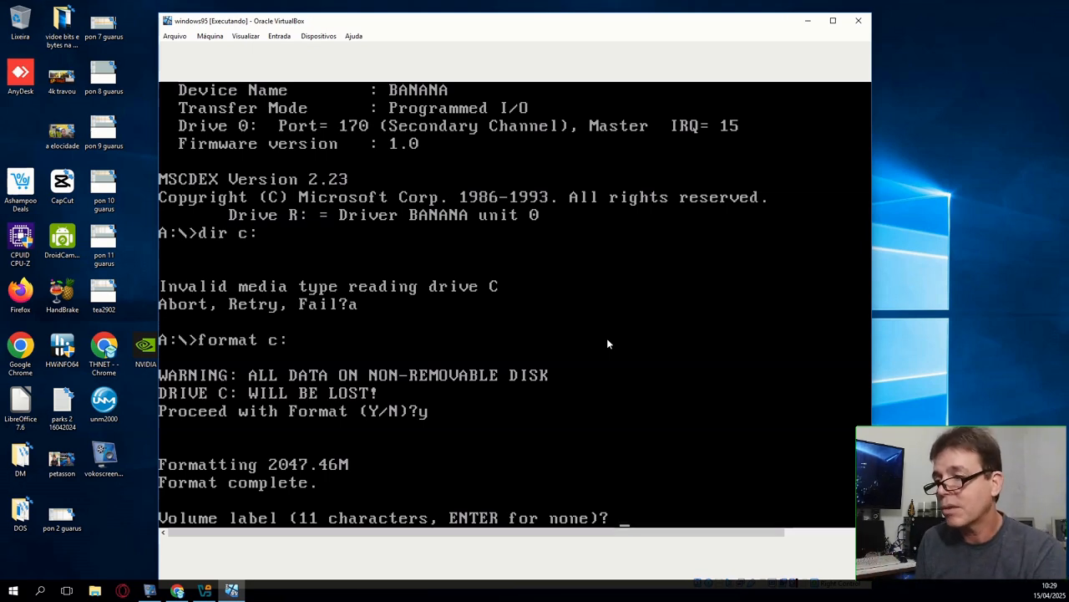
- Set the formatted drive's volume label to windows95
text(windows)
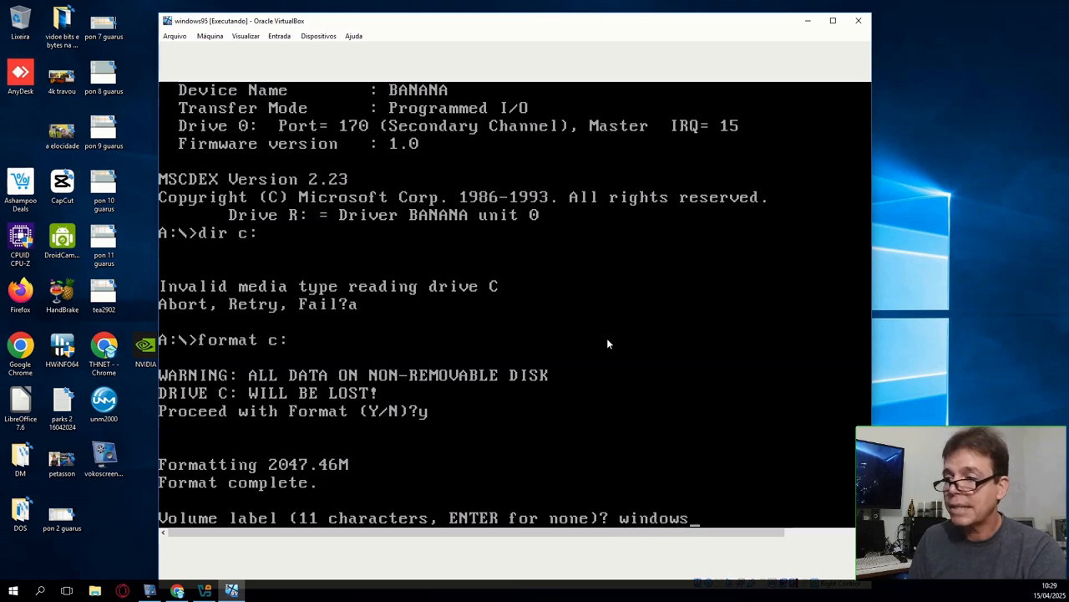
key(BackSpace)
key(BackSpace)
key(BackSpace)
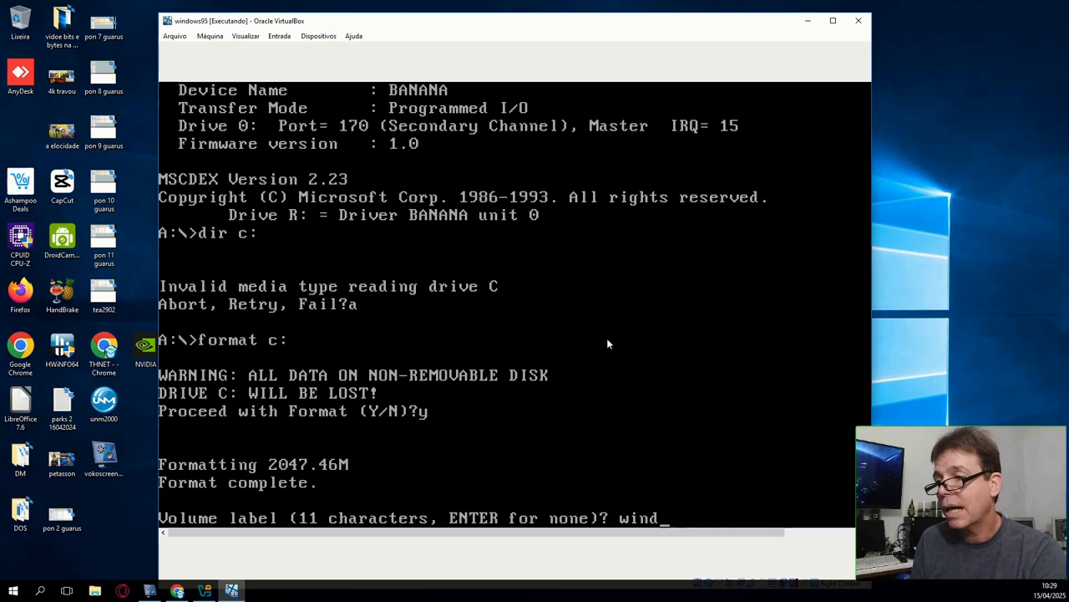
text(ows11)
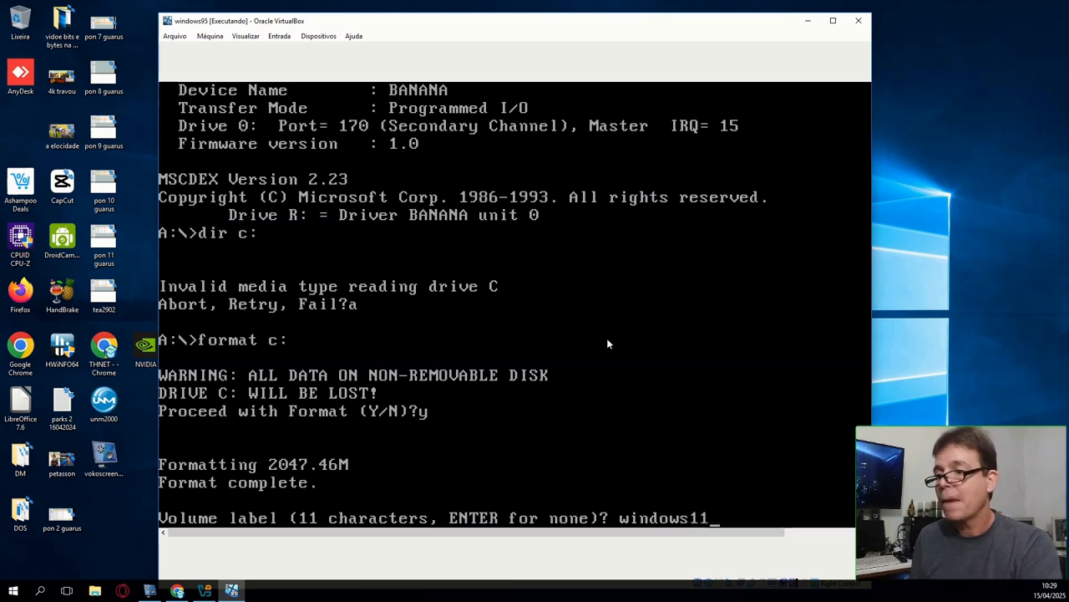
key(BackSpace)
key(BackSpace)
text(95)
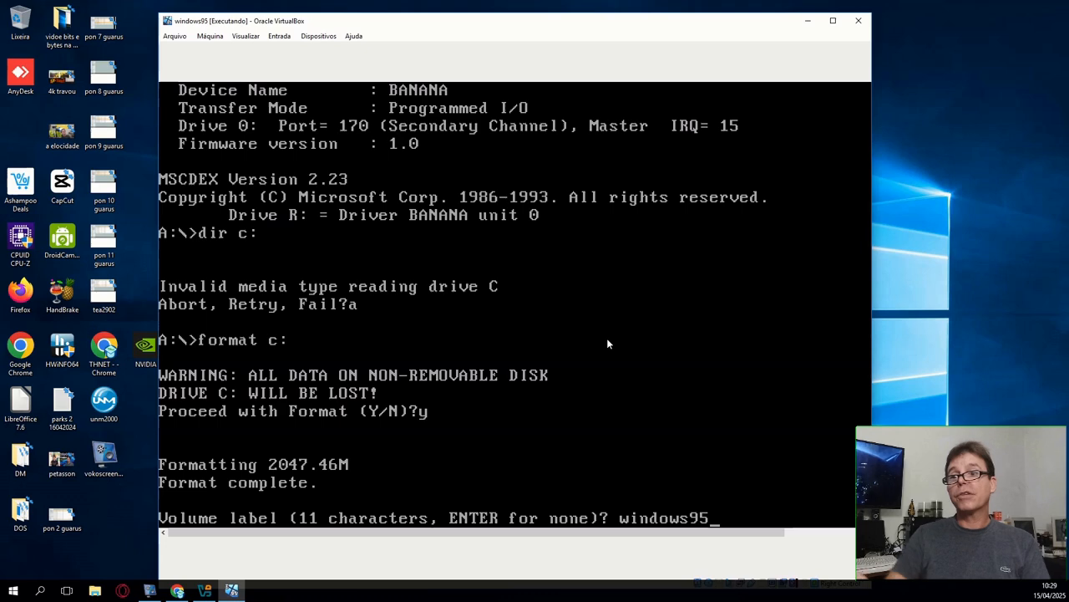
key(Return)
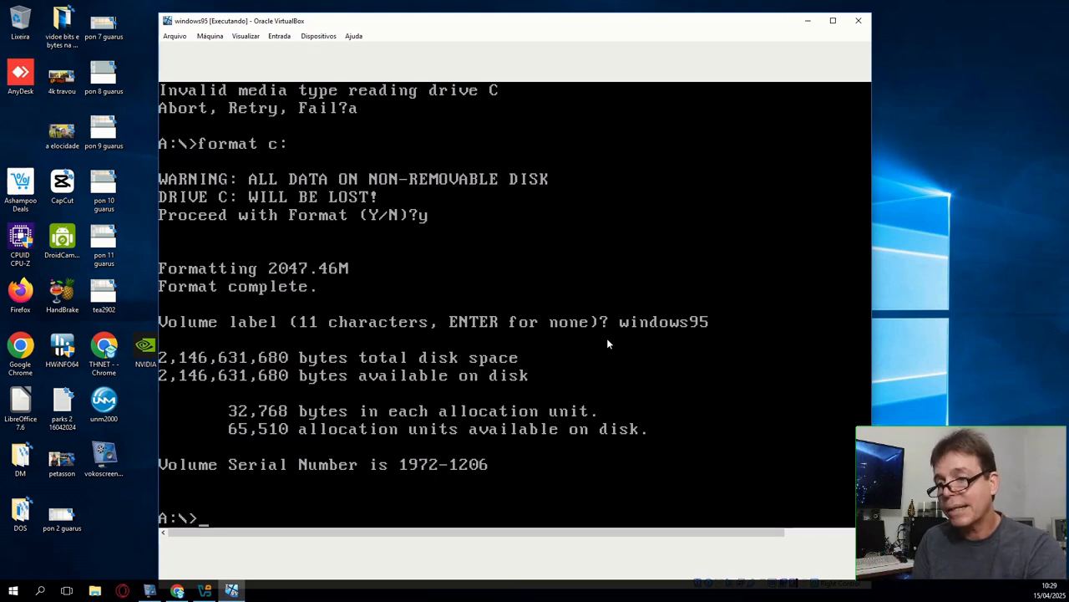
- List the contents of drive C: from the A: prompt, and list them again from the C: prompt
text(dir)
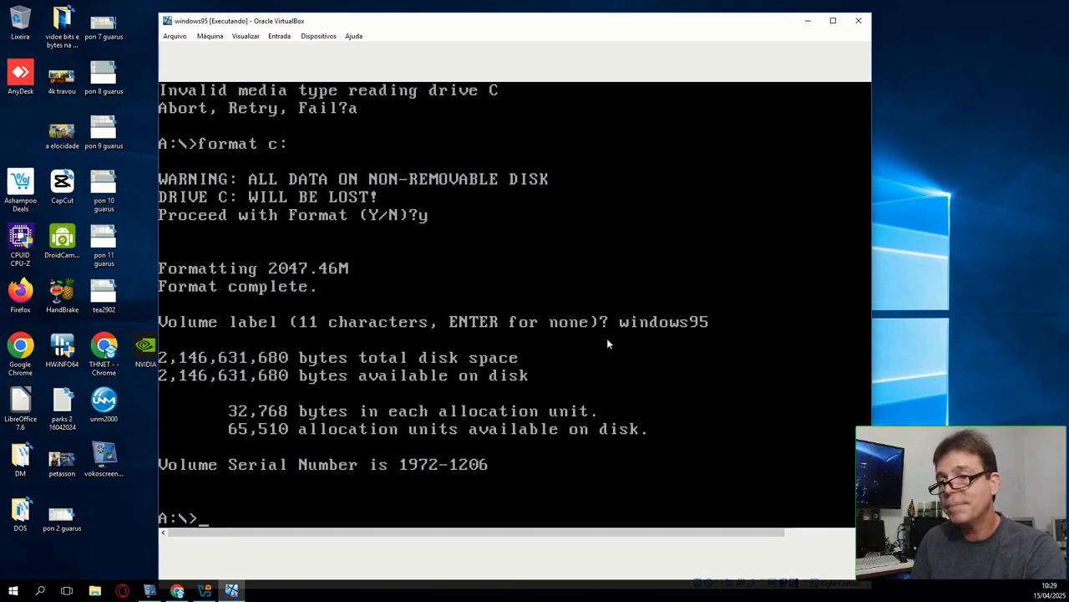
text( c:)
key(Return)
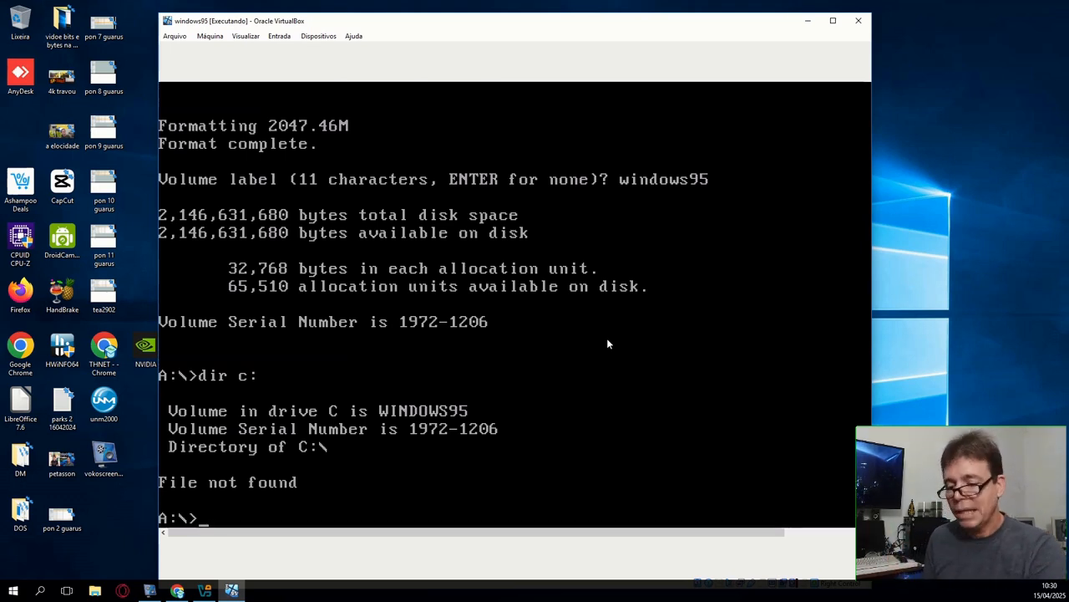
text(c:)
key(Return)
text(dir)
key(Return)
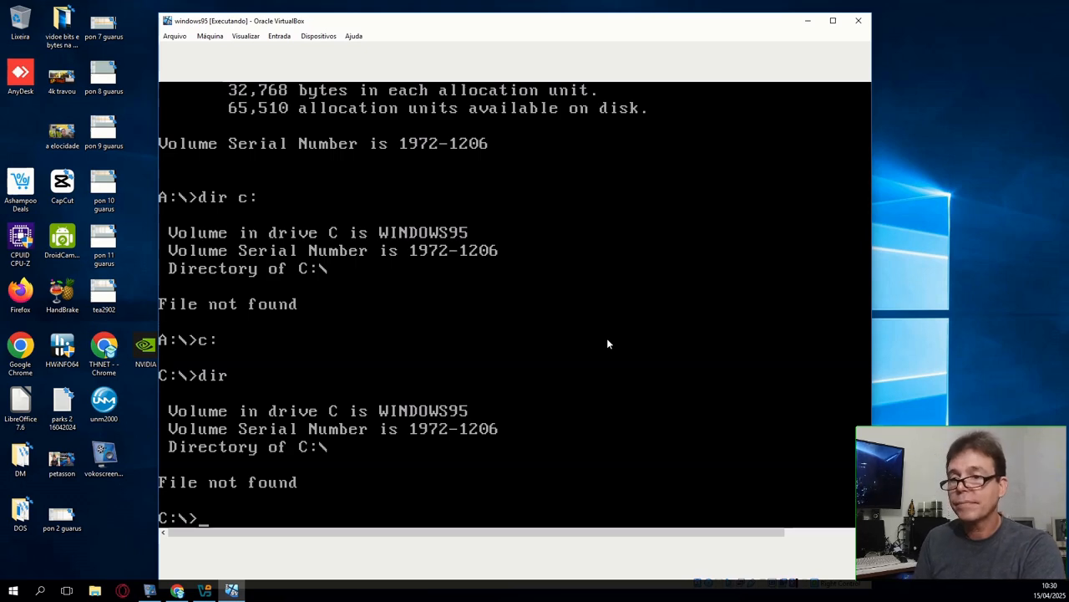
- Switch to drive R: and list its contents, including a filtered listing of only the *.bat files
text(r:)
key(Return)
text(dir)
key(Return)
text(dir *.a)
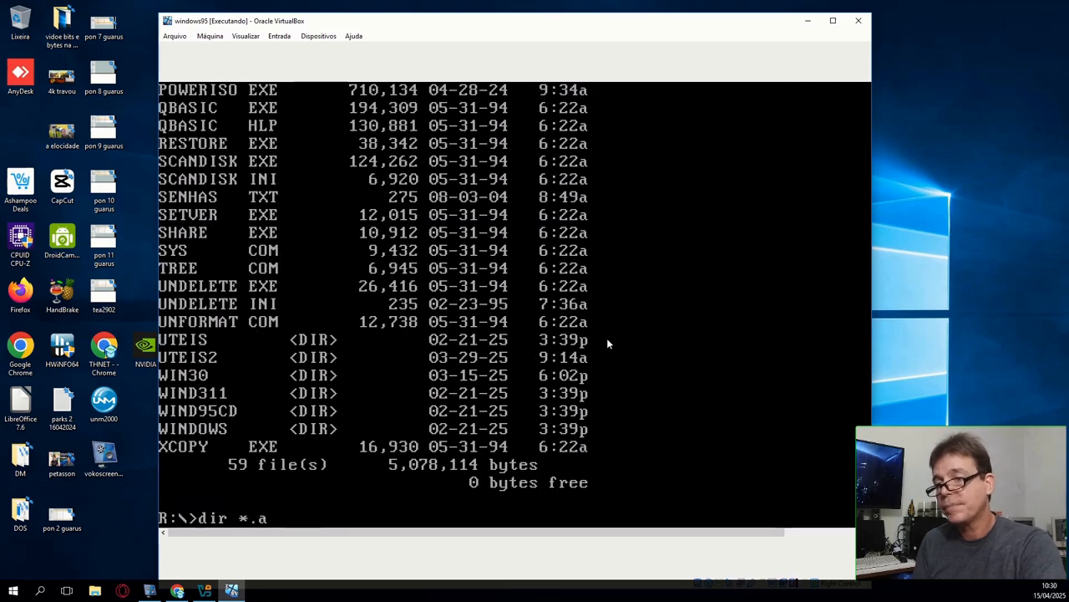
key(BackSpace)
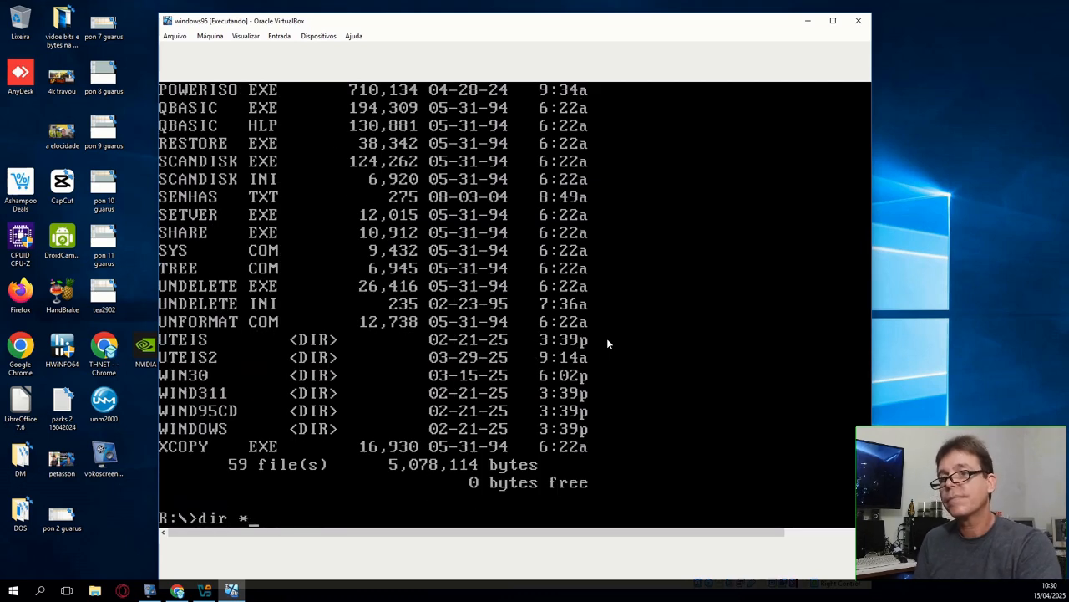
text(bat)
key(Return)
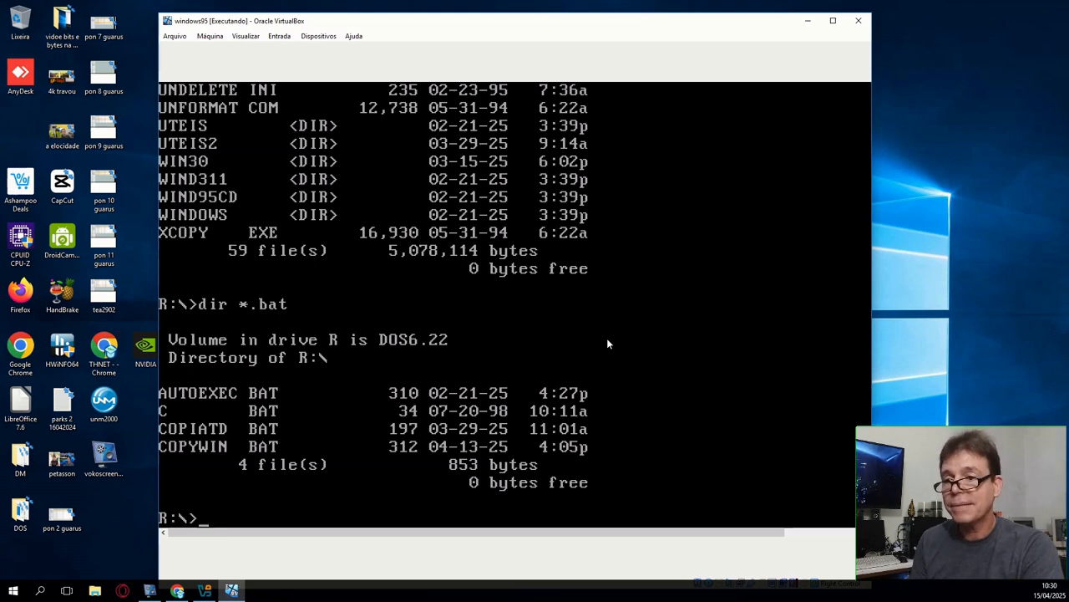
- Transfer the system files to drive C: with sys, and list that drive's contents without and with hidden files
text(ys c:)
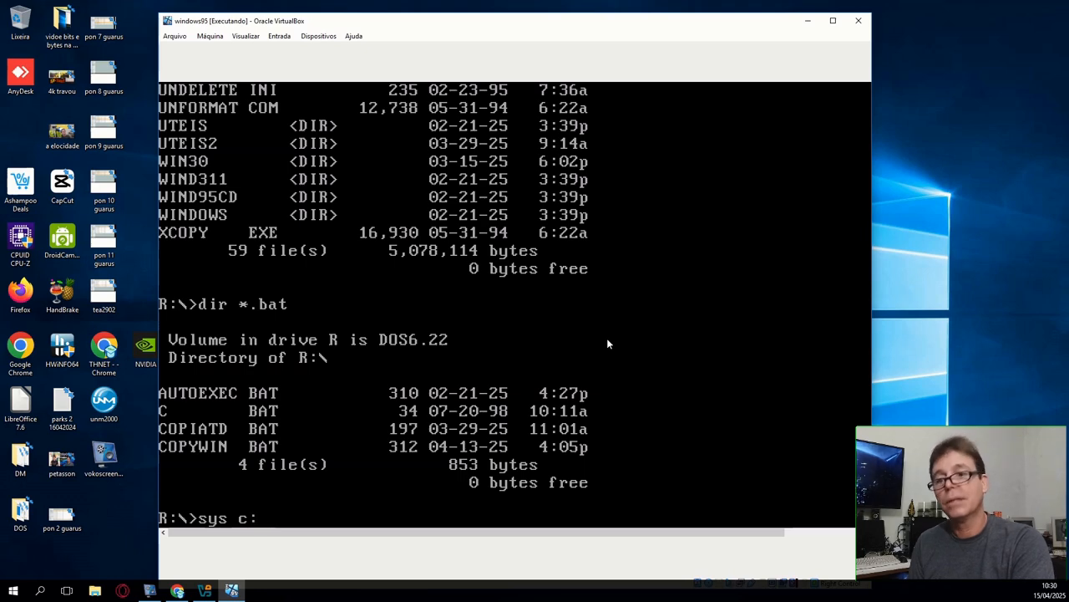
key(Return)
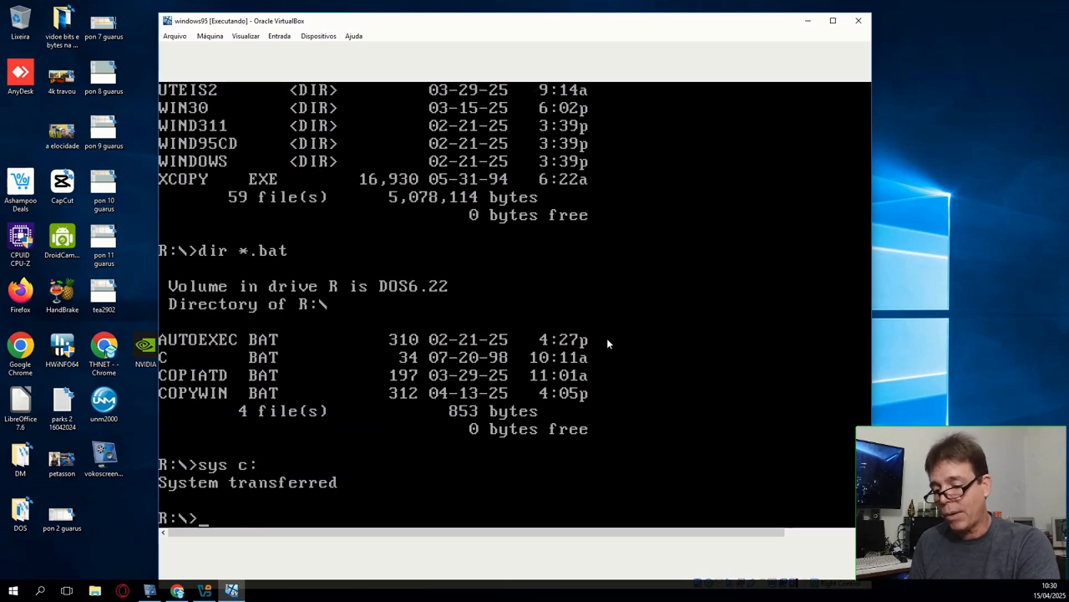
text(c:)
key(Return)
text(dir)
key(Return)
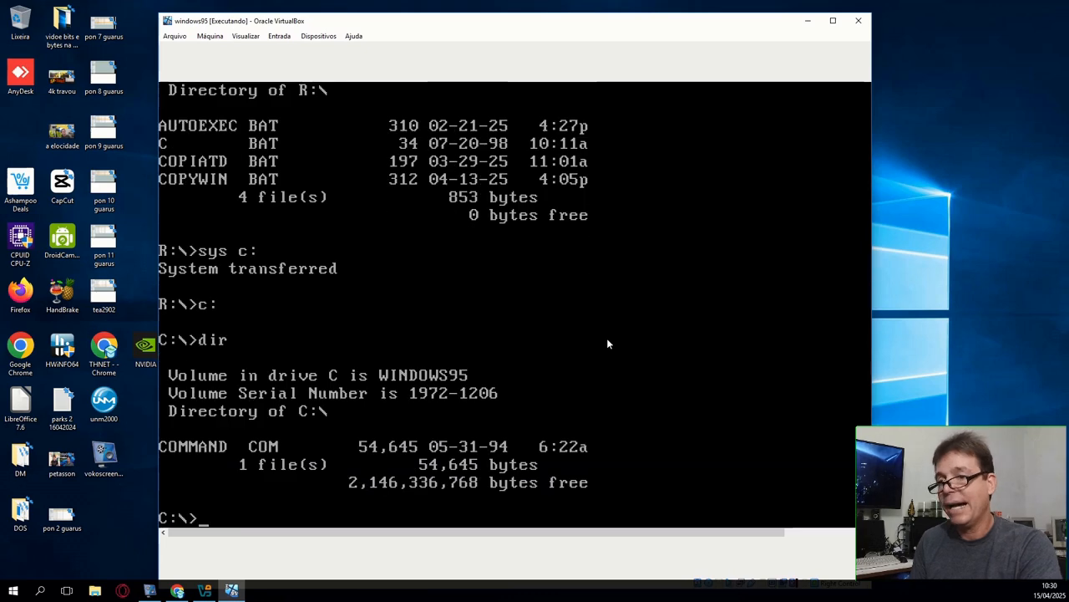
text(dir /a)
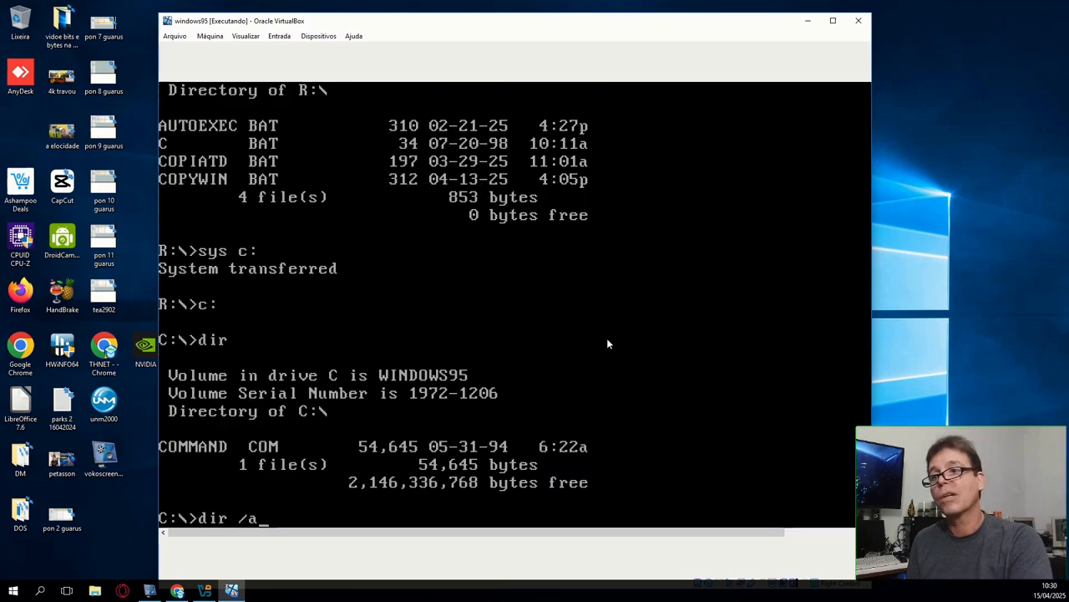
key(Return)
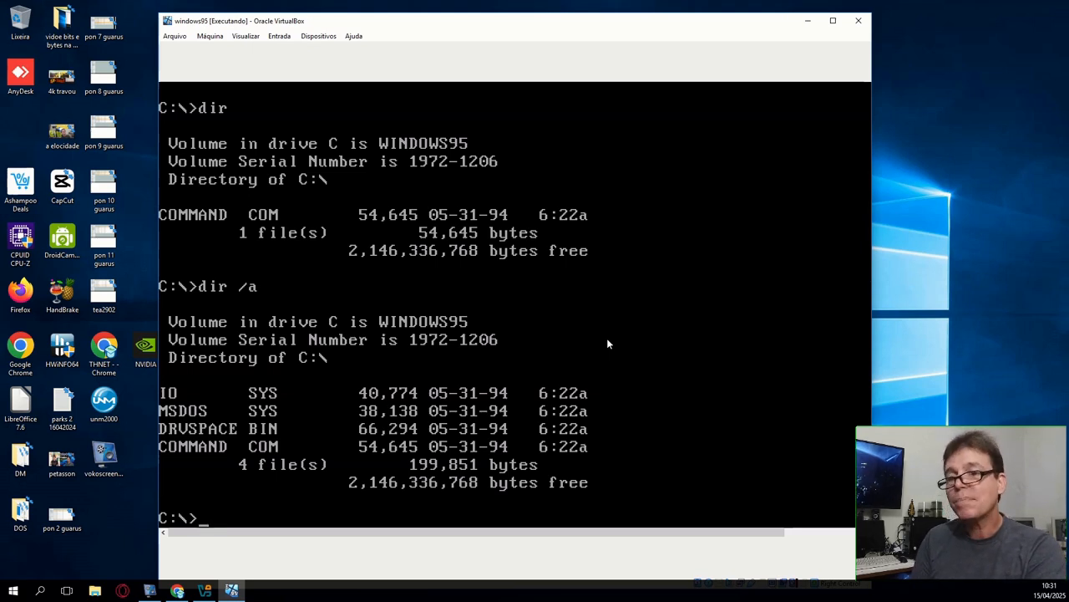
- Switch to drive R:, list its contents and change to the WIND95CD directory
text(:)
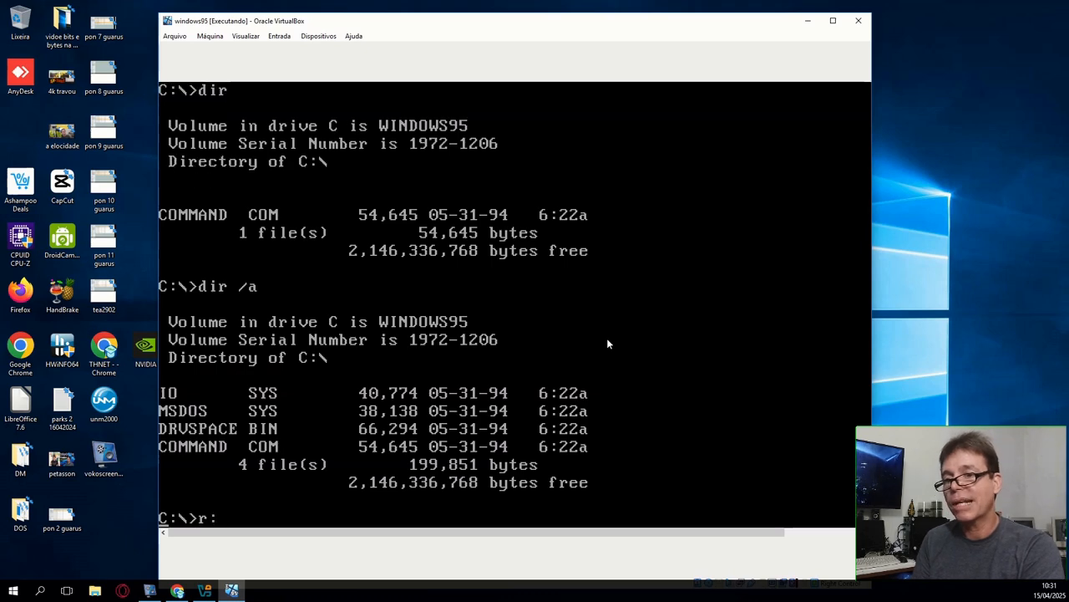
key(Return)
text(dir)
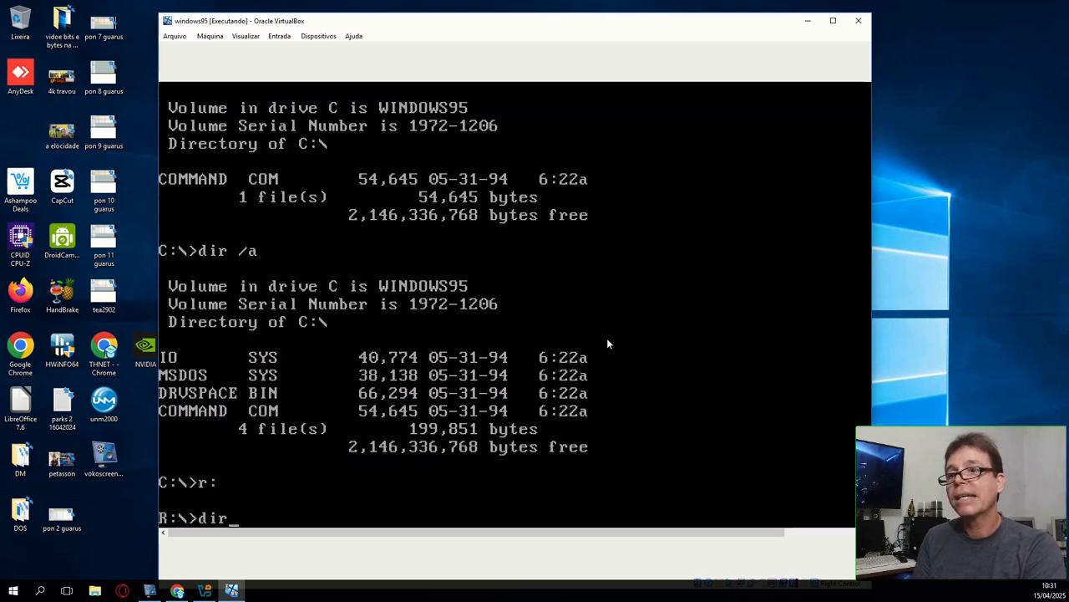
key(Return)
key(Return)
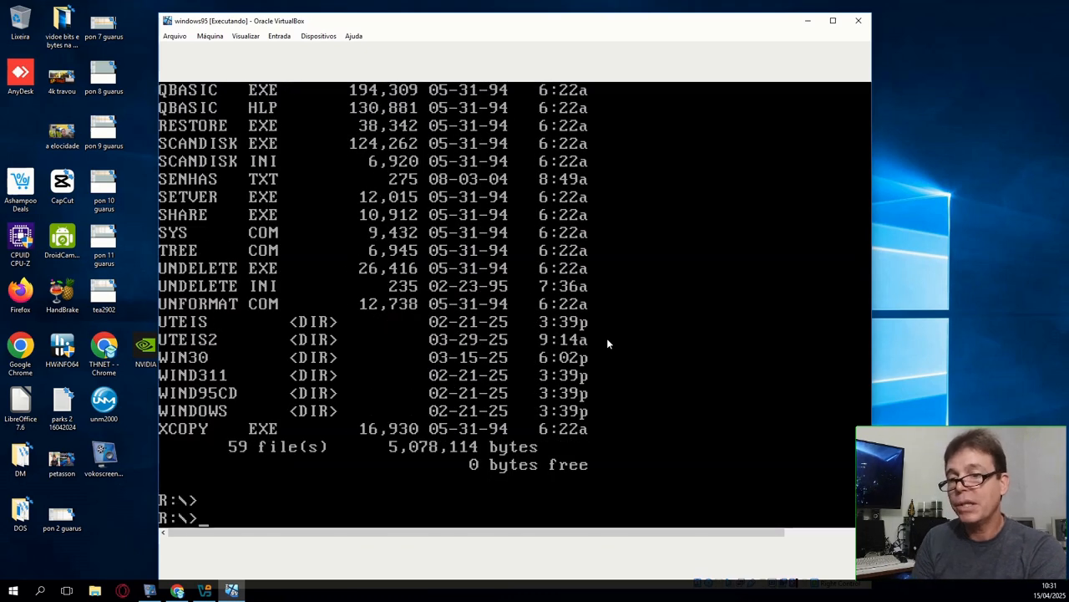
text(cd wind)
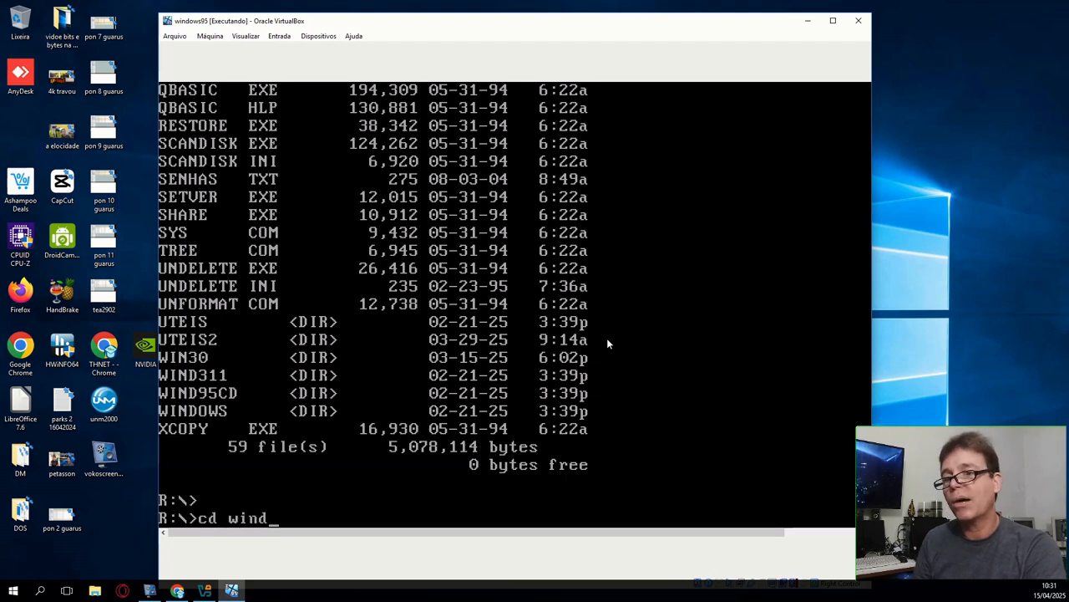
text(cd)
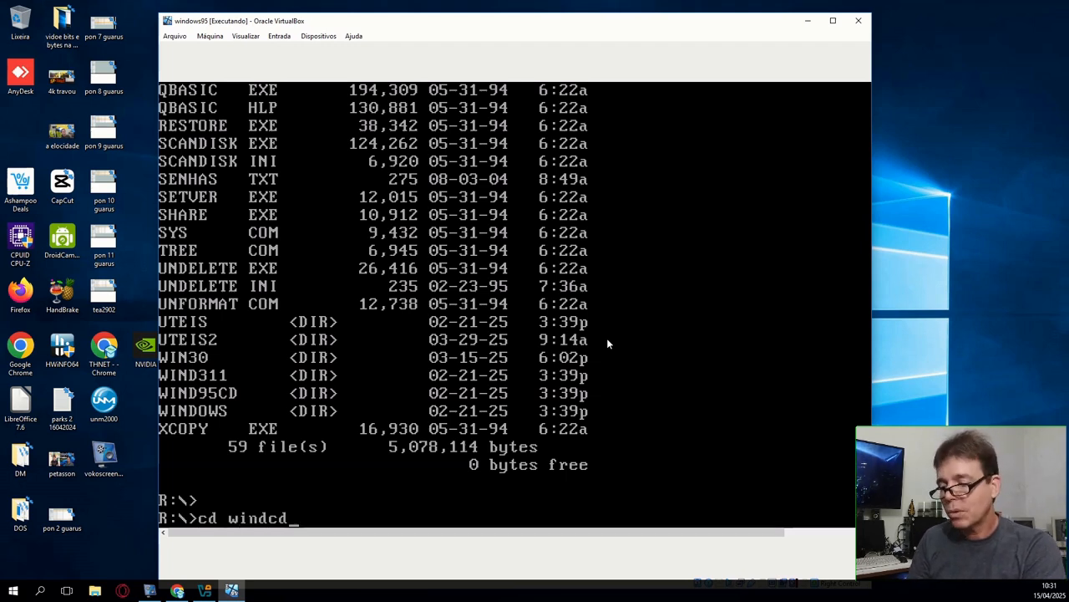
key(BackSpace)
key(BackSpace)
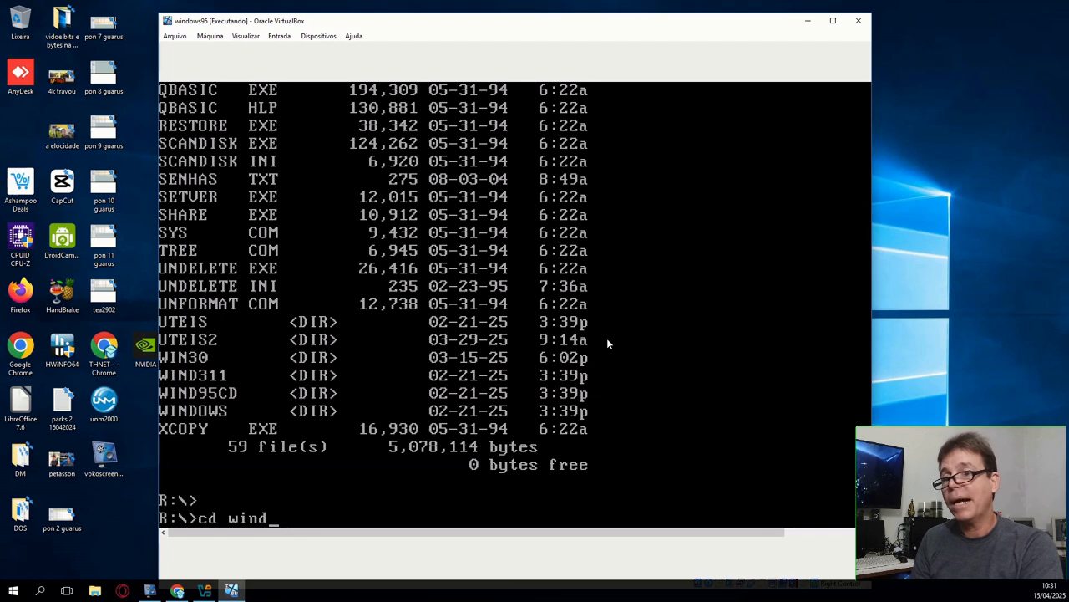
text(95cd)
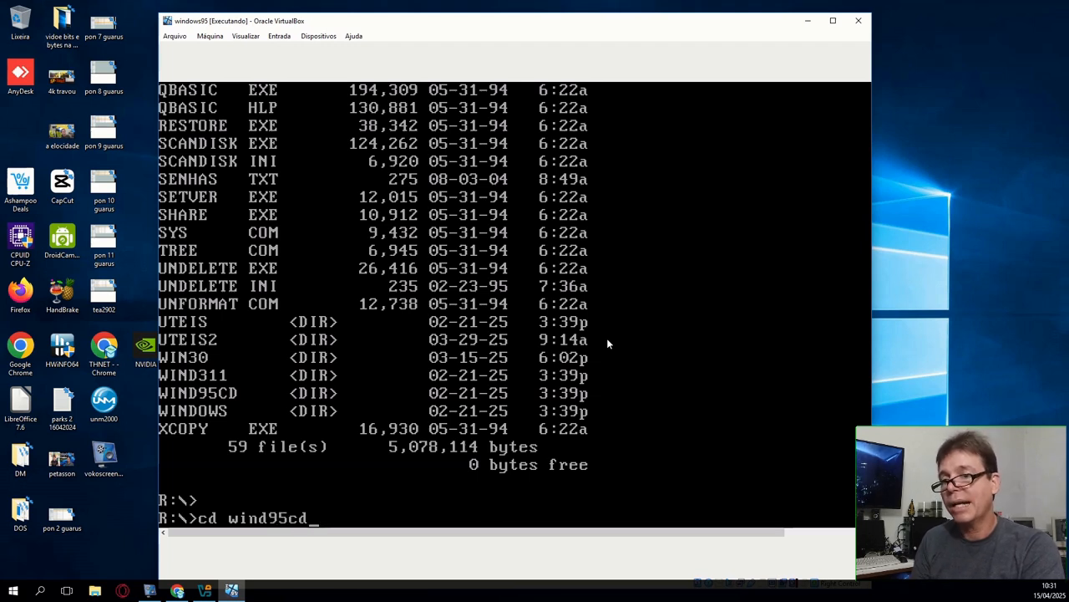
key(Return)
- Start the Windows 95 setup with instalar /im/is/id, accept the license agreement and dismiss the mouse integration notification
text(instalar)
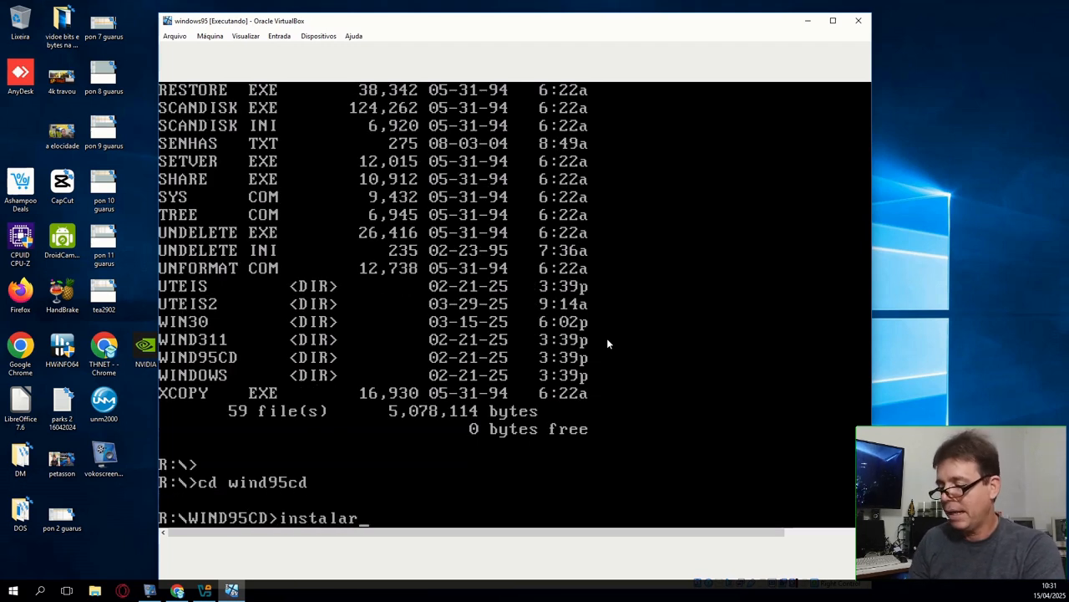
text( /im/)
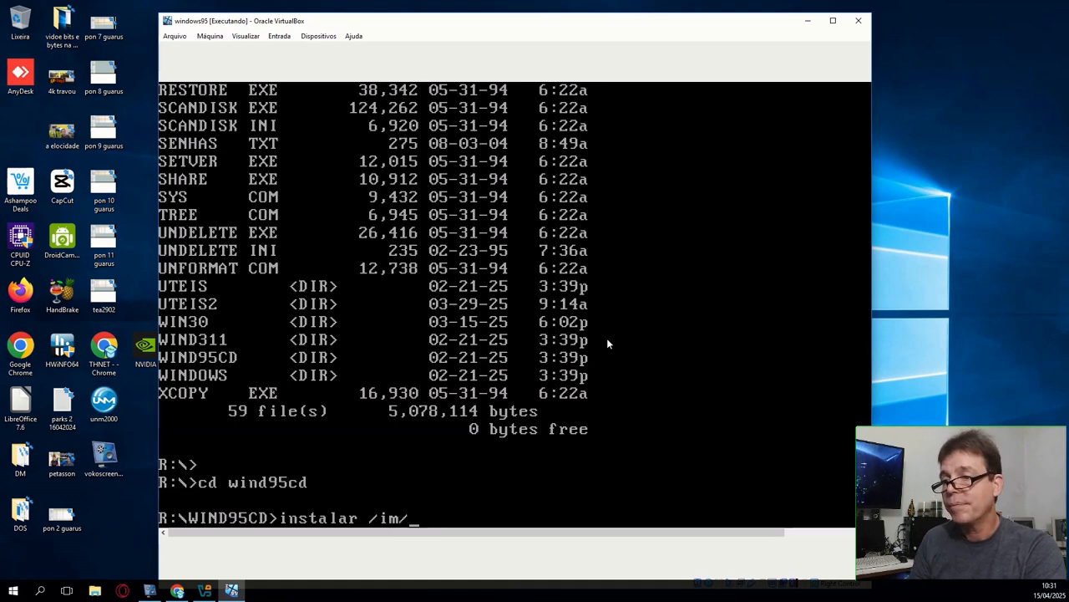
text(is/id)
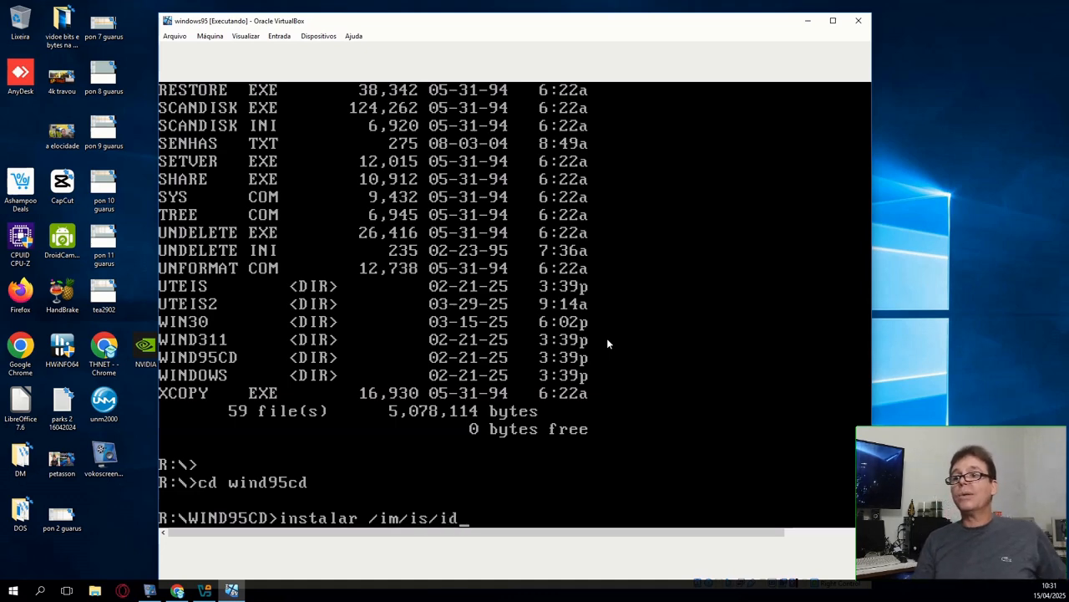
key(Return)
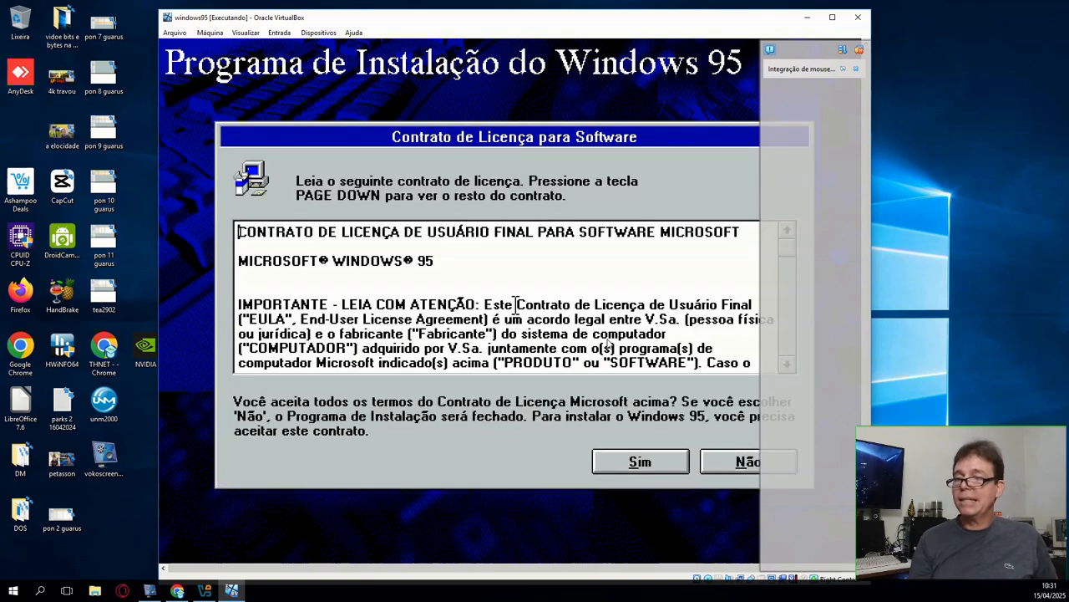
key(Return)
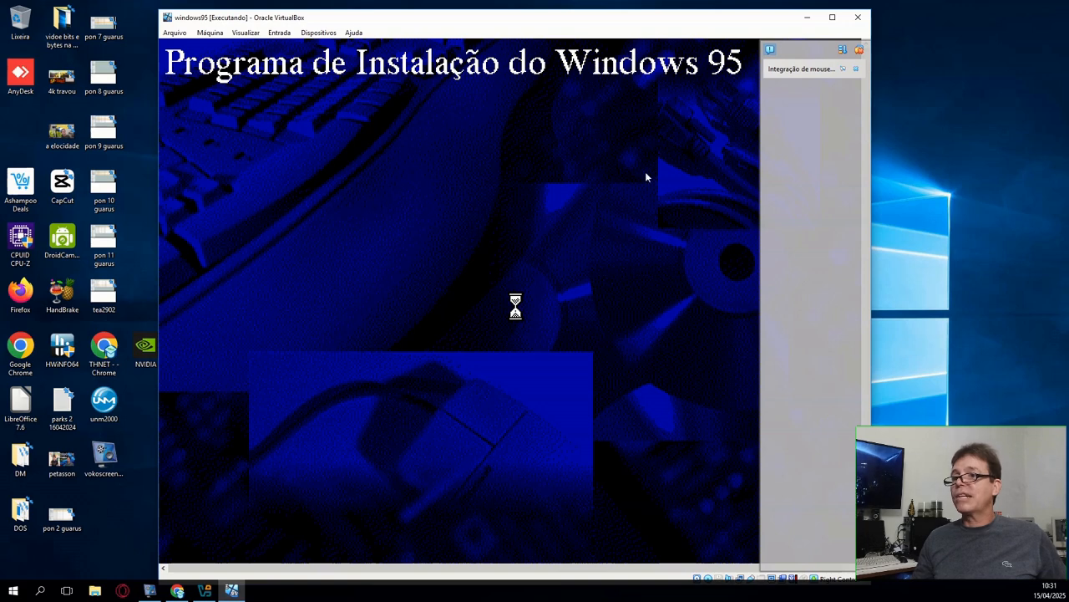
click(855, 68)
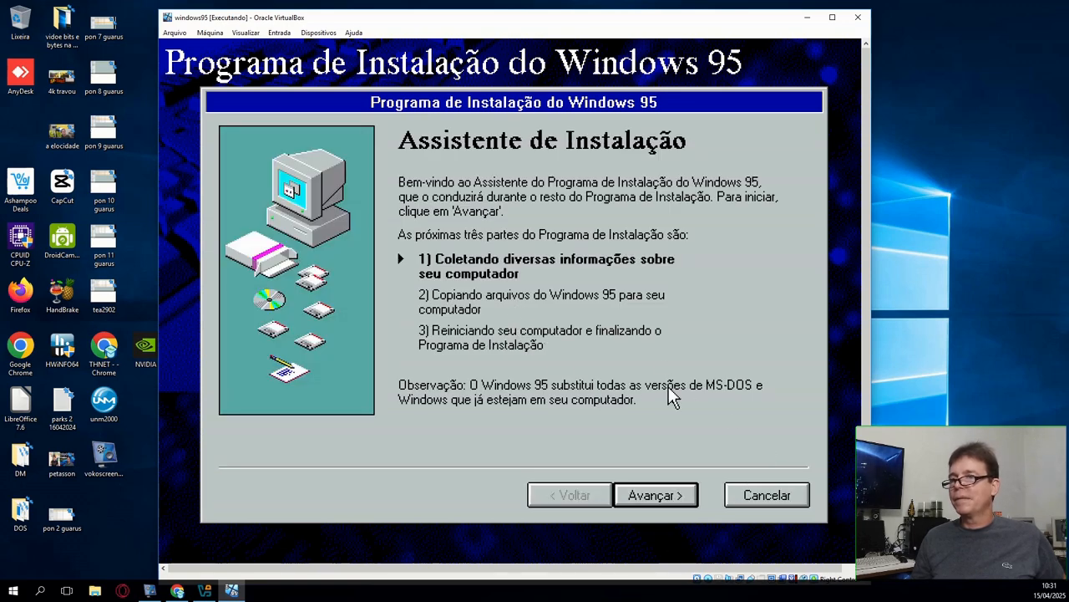
- Start the installation wizard, keep C:\WINDOWS as the installation directory and continue past the directory preparation
click(628, 493)
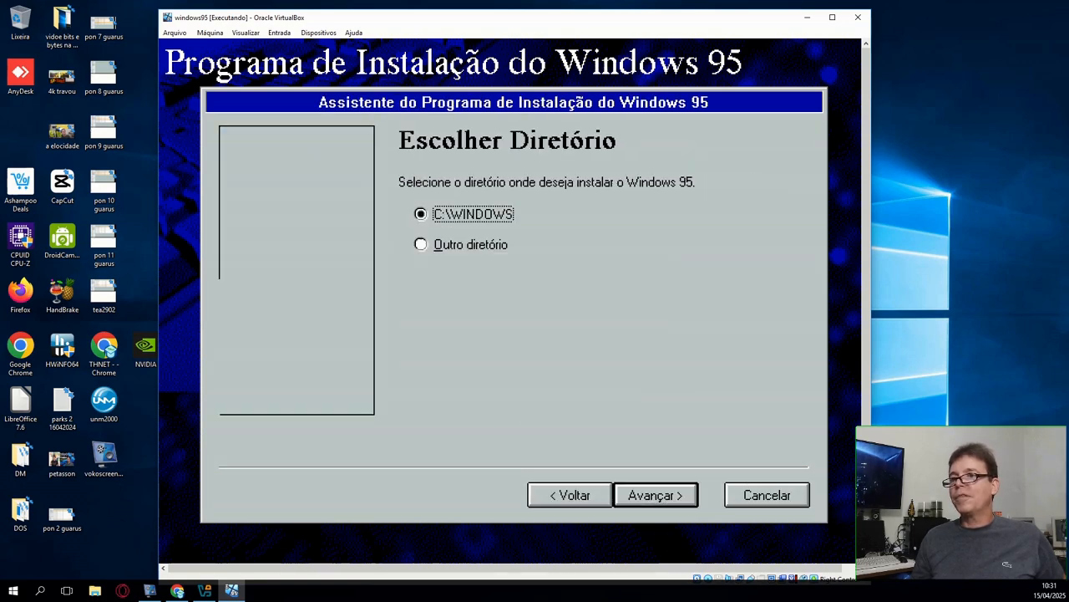
click(628, 493)
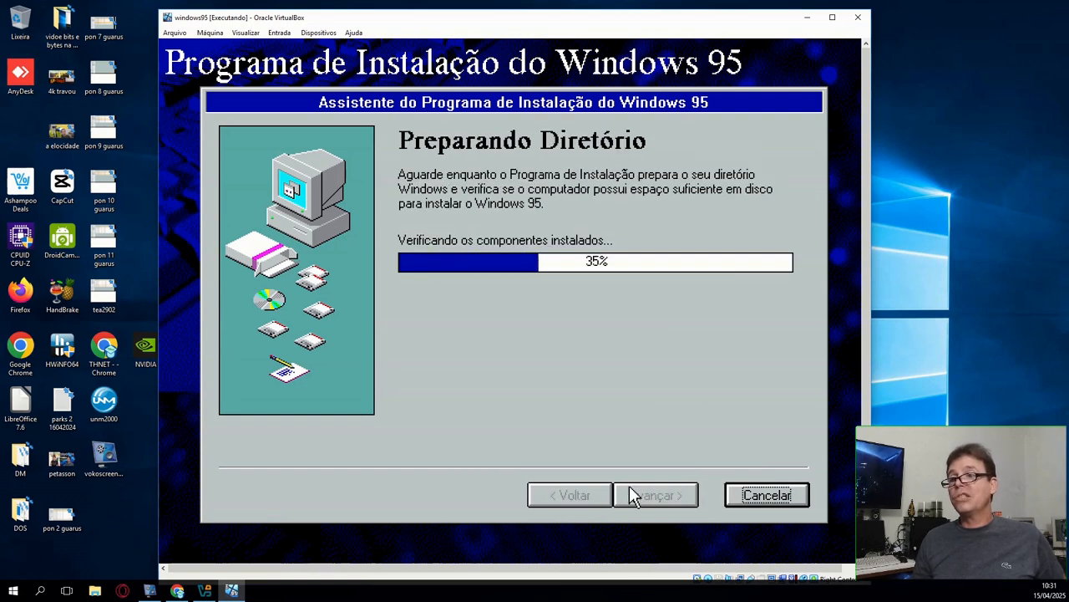
click(638, 493)
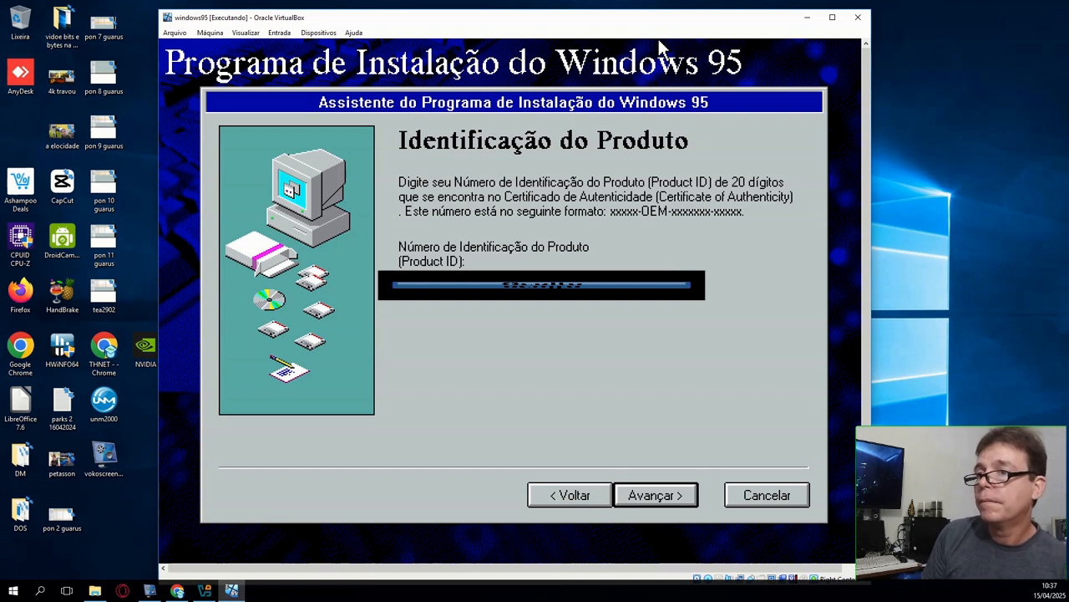
- Submit the product ID, and enter "." as both the user name and the company
key(Return)
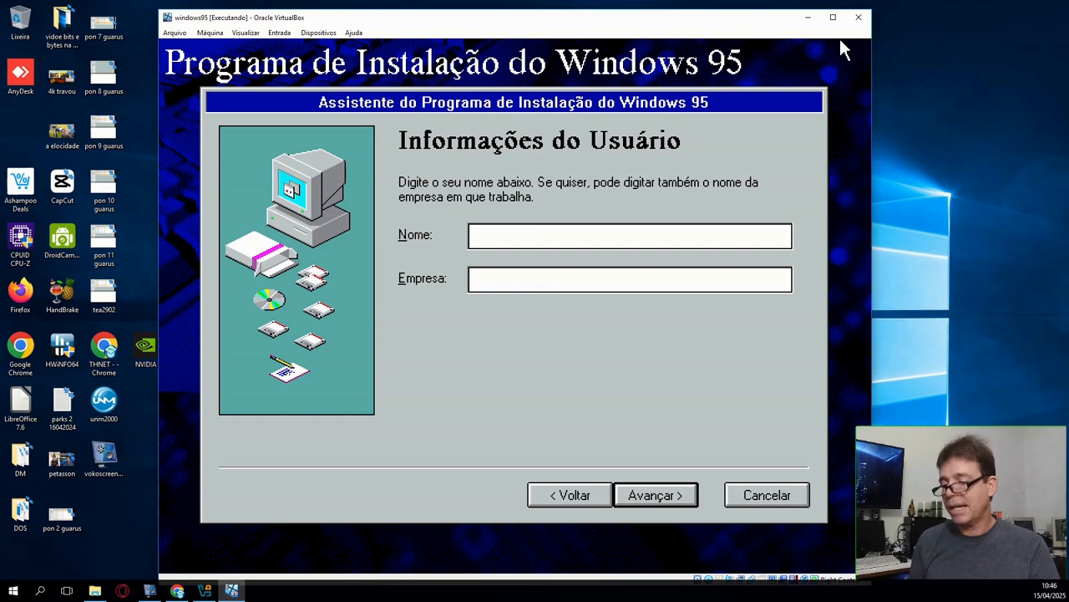
text(.)
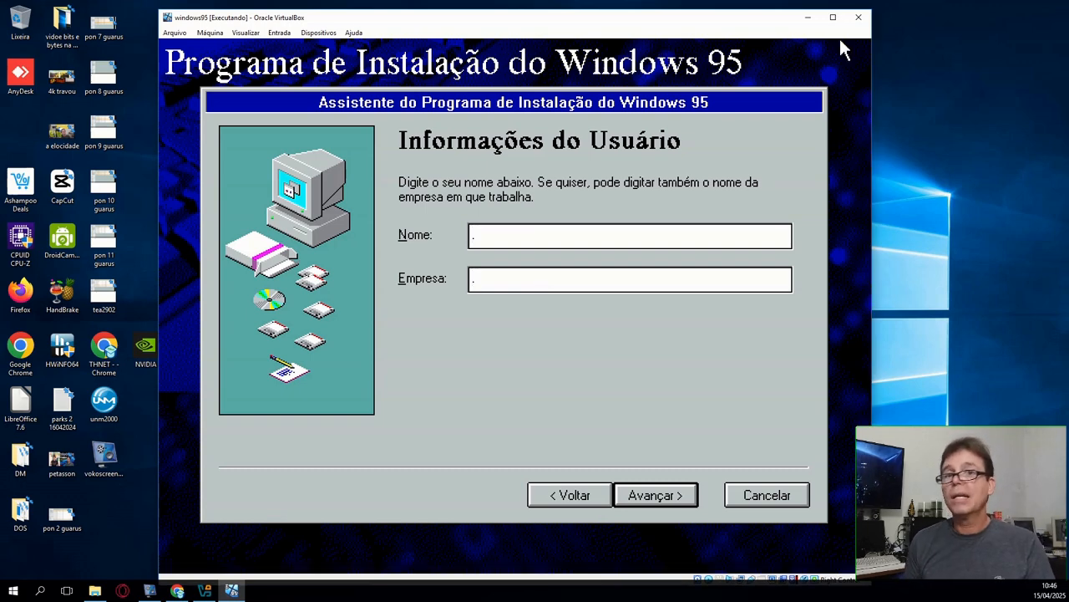
key(Return)
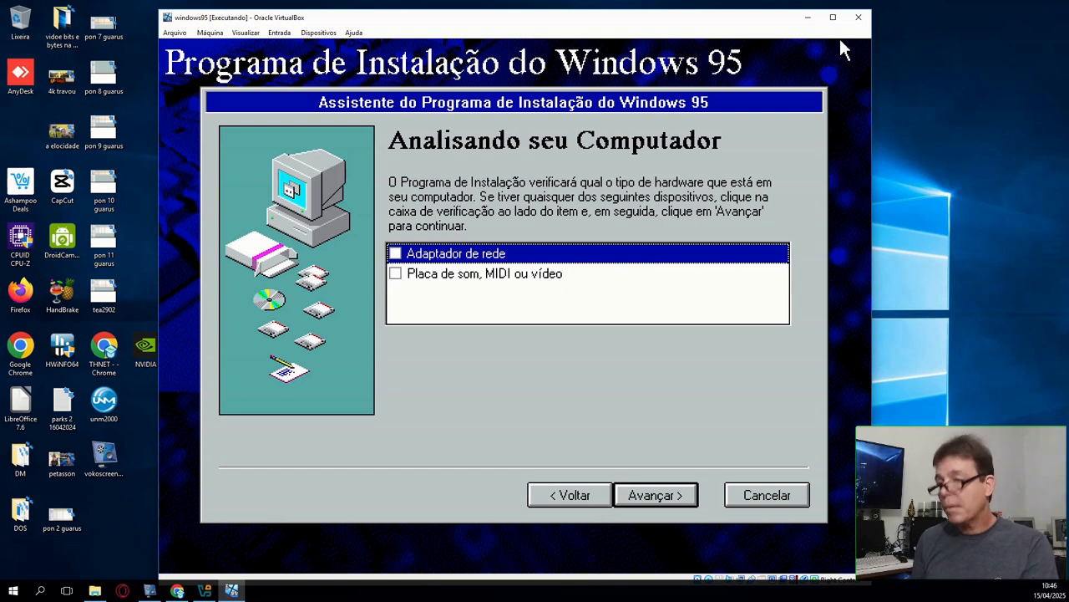
- Include Adaptador de rede and Placa de som, MIDI ou vídeo in the hardware analysis, and start it
key(space)
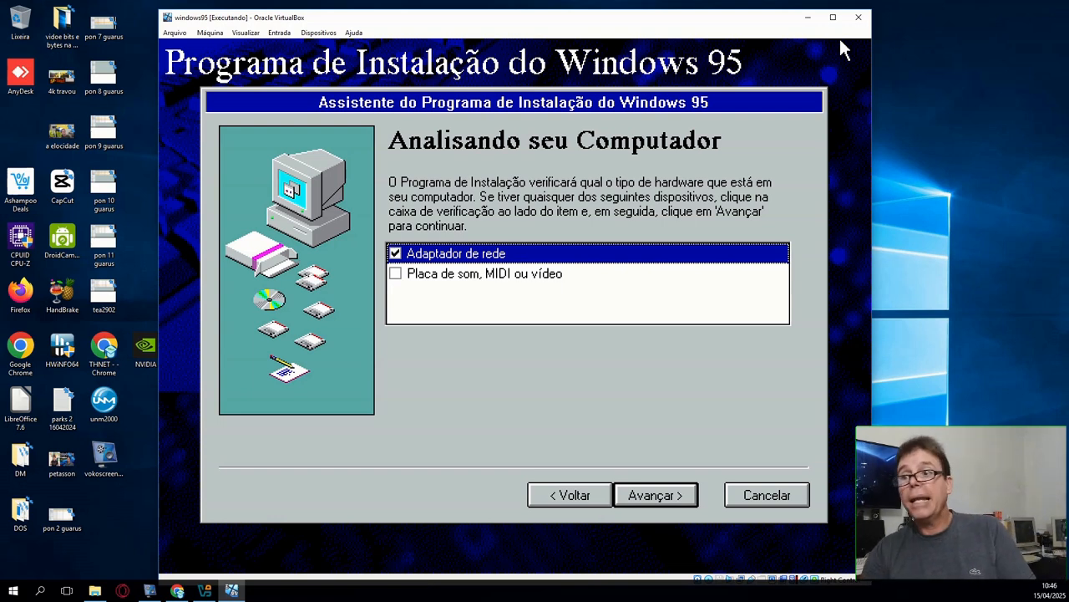
key(Down)
key(space)
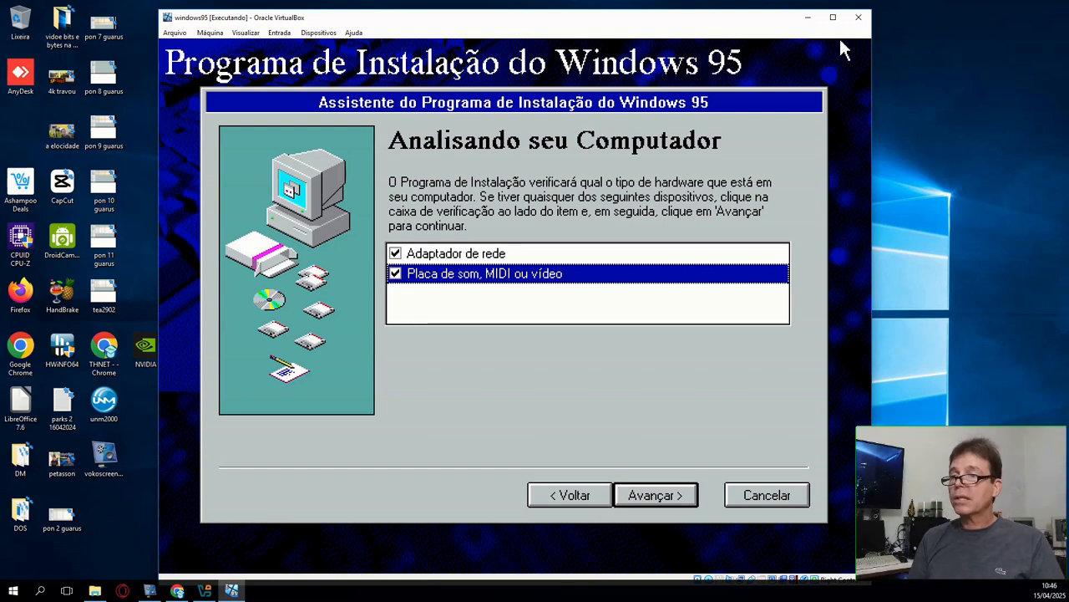
key(Return)
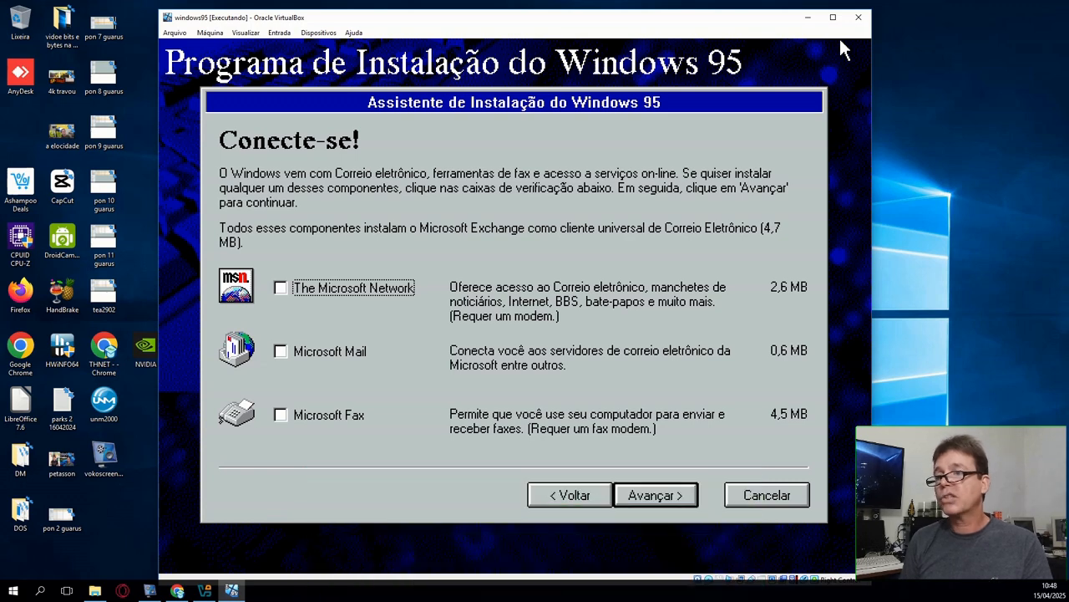
- Skip all the online components and keep the installation of the most common Windows components
key(Return)
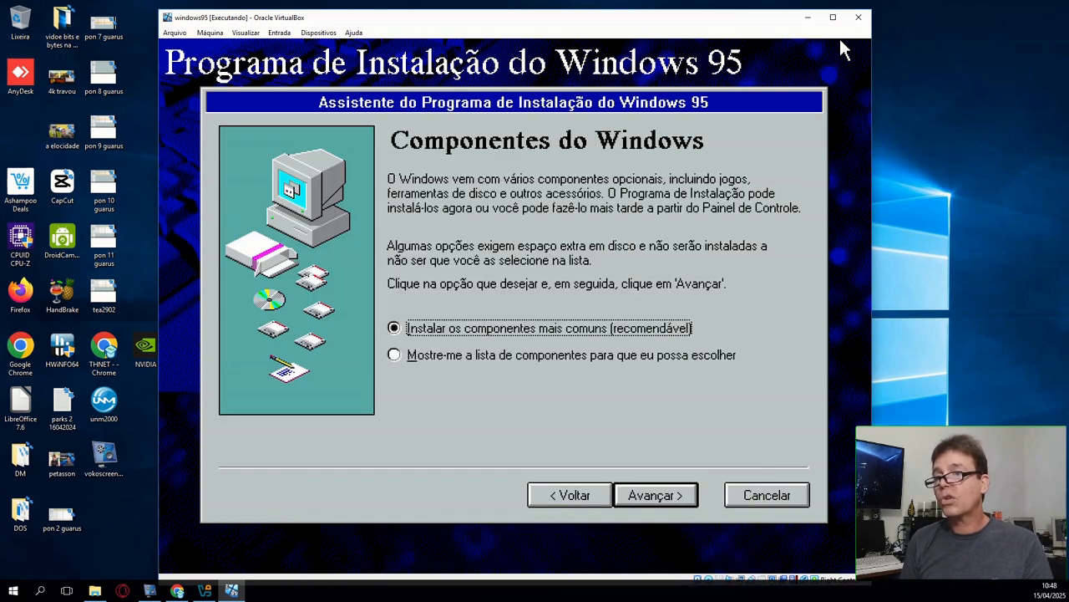
key(Return)
- Change the Layout do Teclado setting to Português (Brasileiro ABNT2) and accept the computer configuration
key(Down)
key(Down)
key(Down)
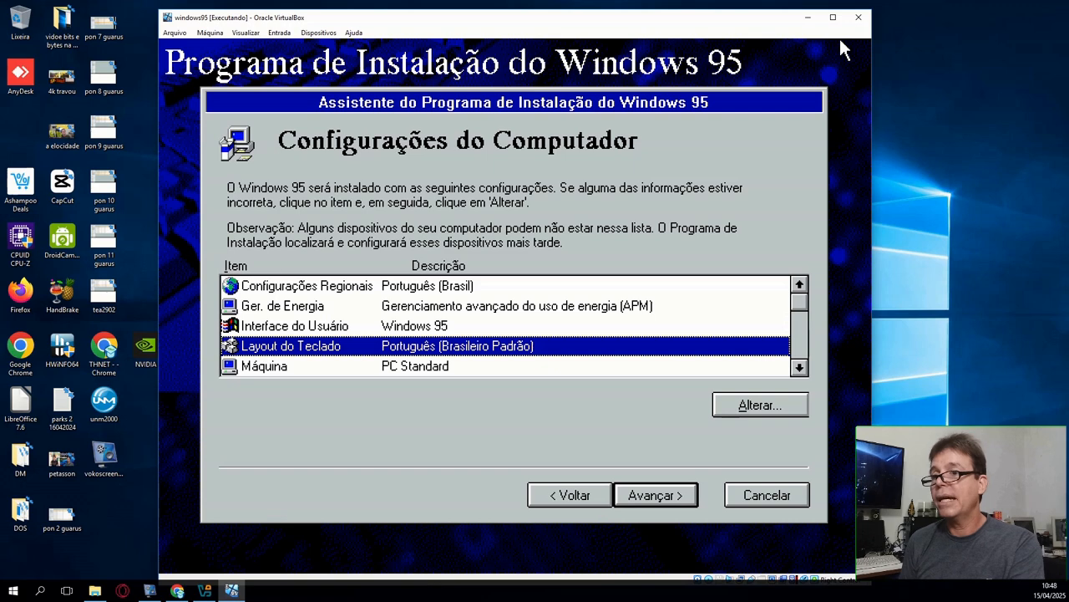
key(Tab)
key(Return)
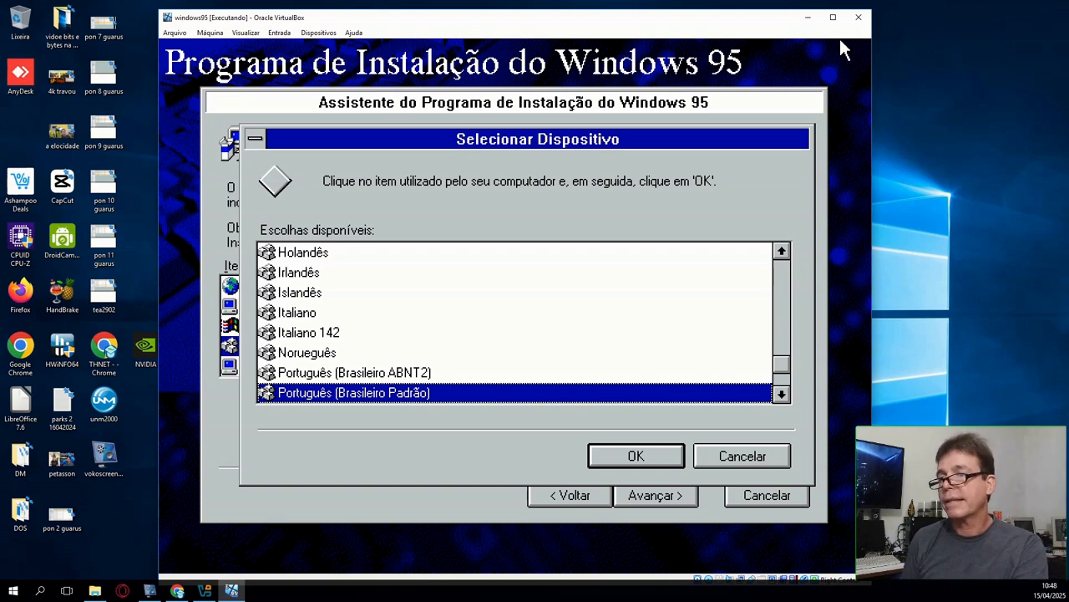
key(Up)
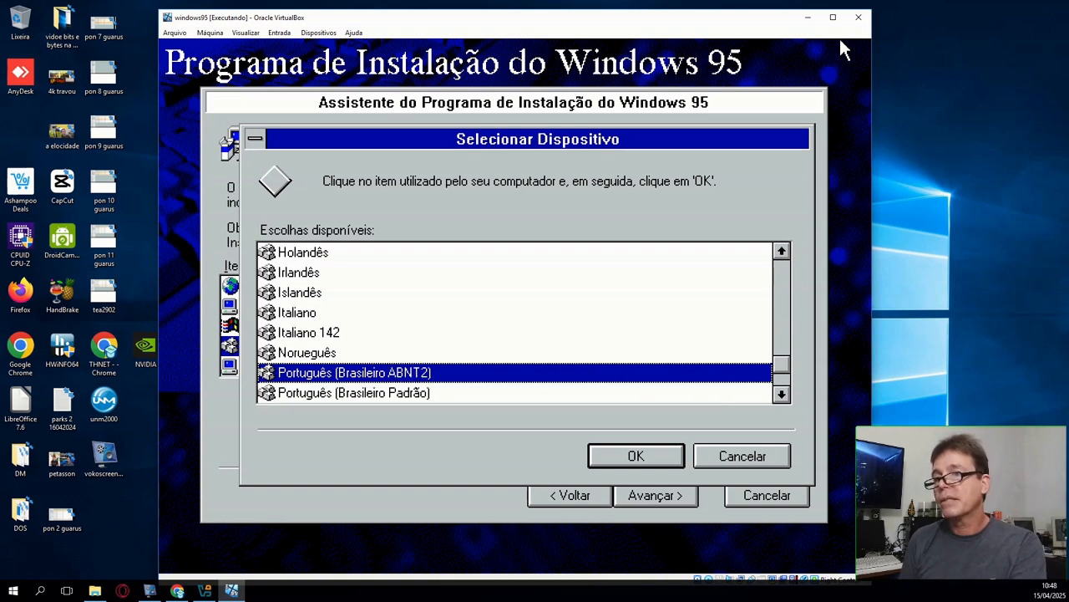
key(Return)
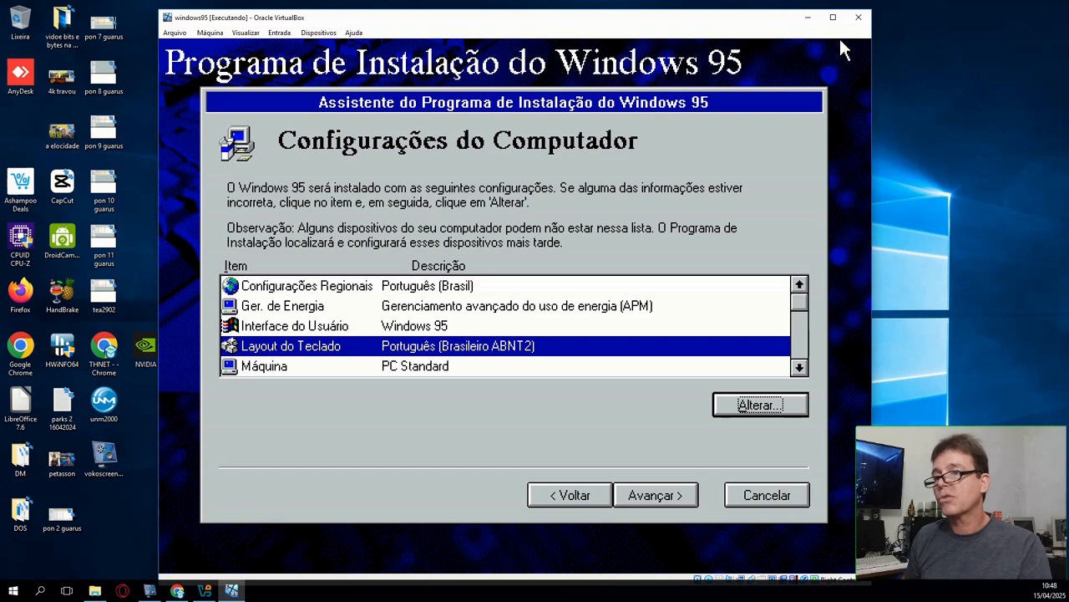
key(Tab)
key(Tab)
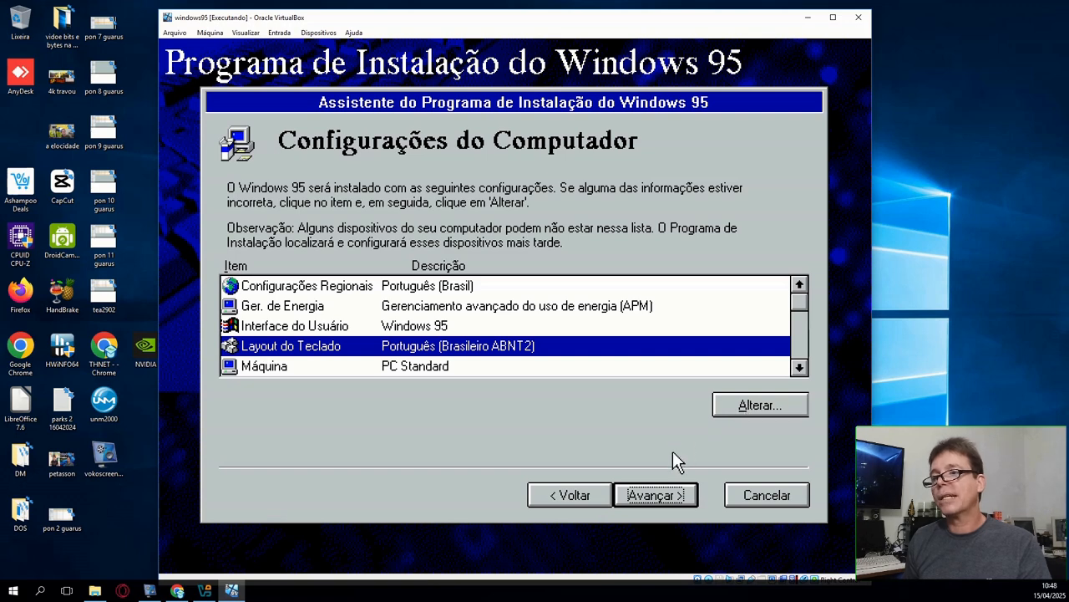
click(642, 499)
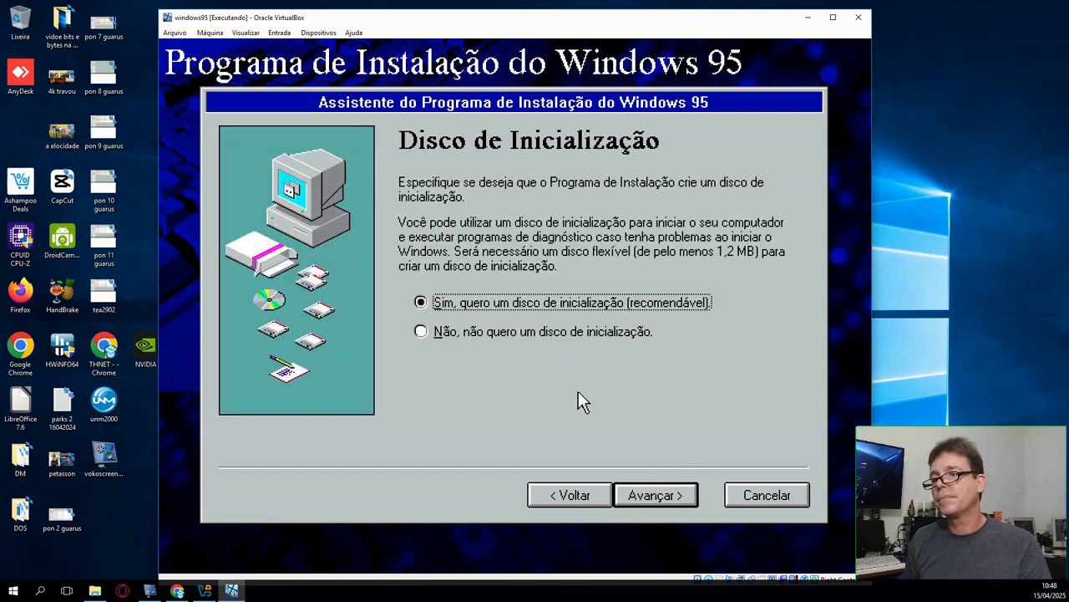
- Decline the startup disk, copy the Windows 95 files and restart the computer
key(Down)
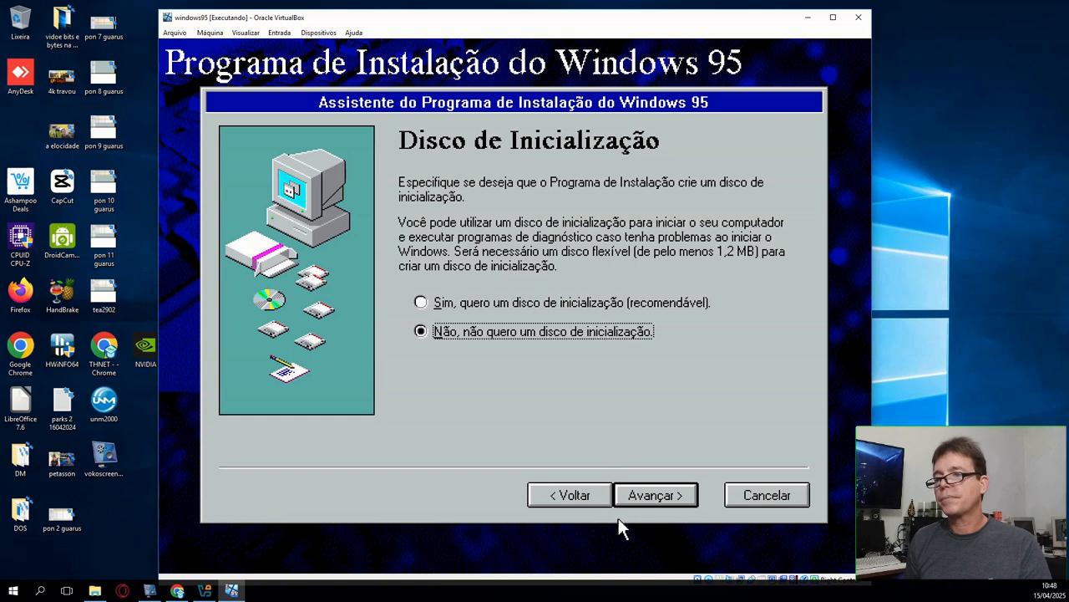
click(636, 494)
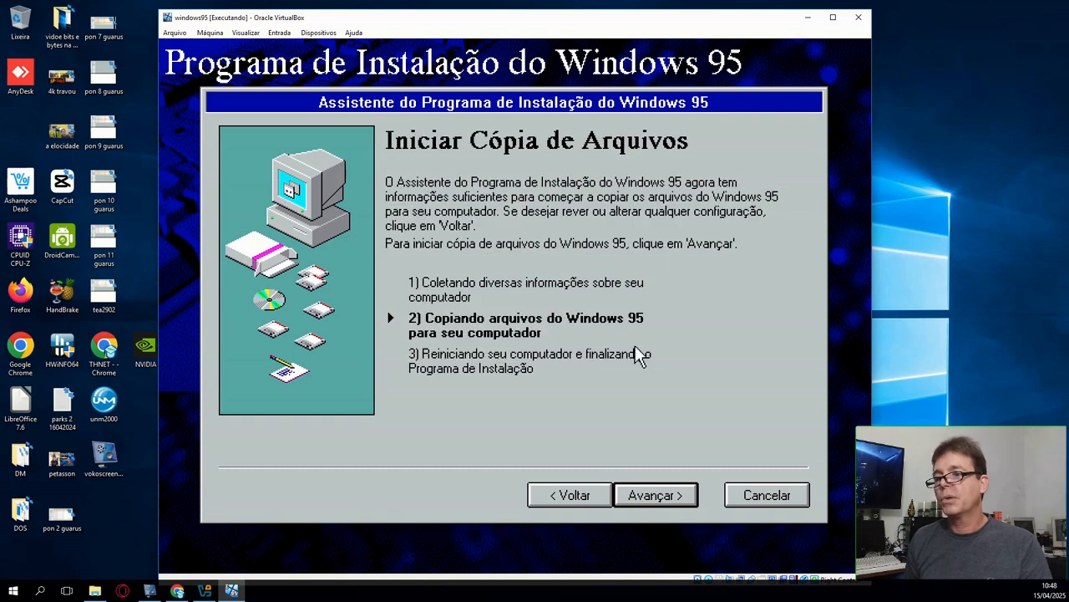
click(625, 503)
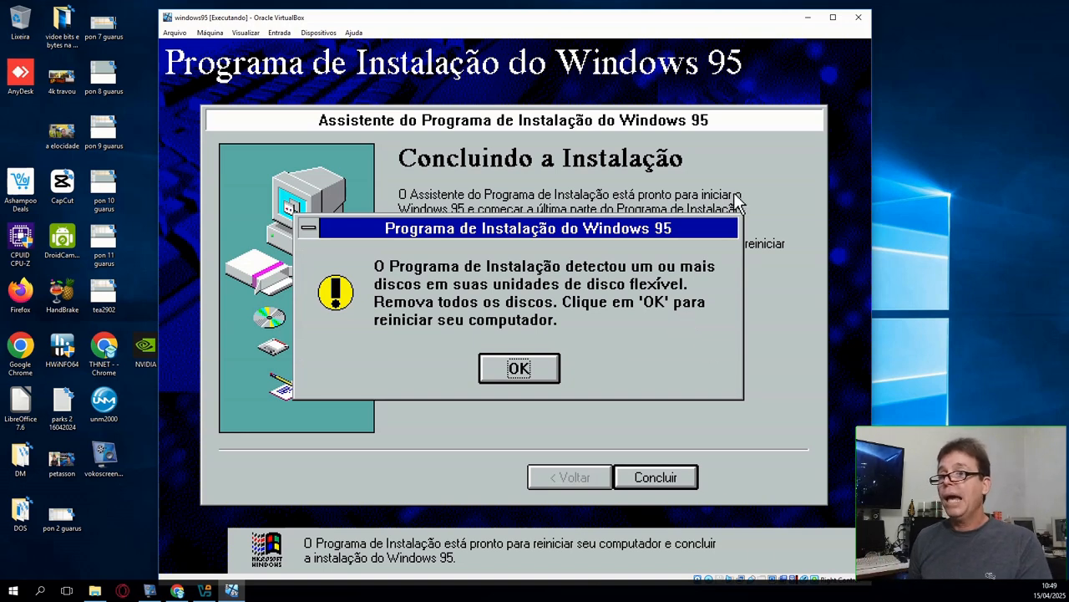
key(Return)
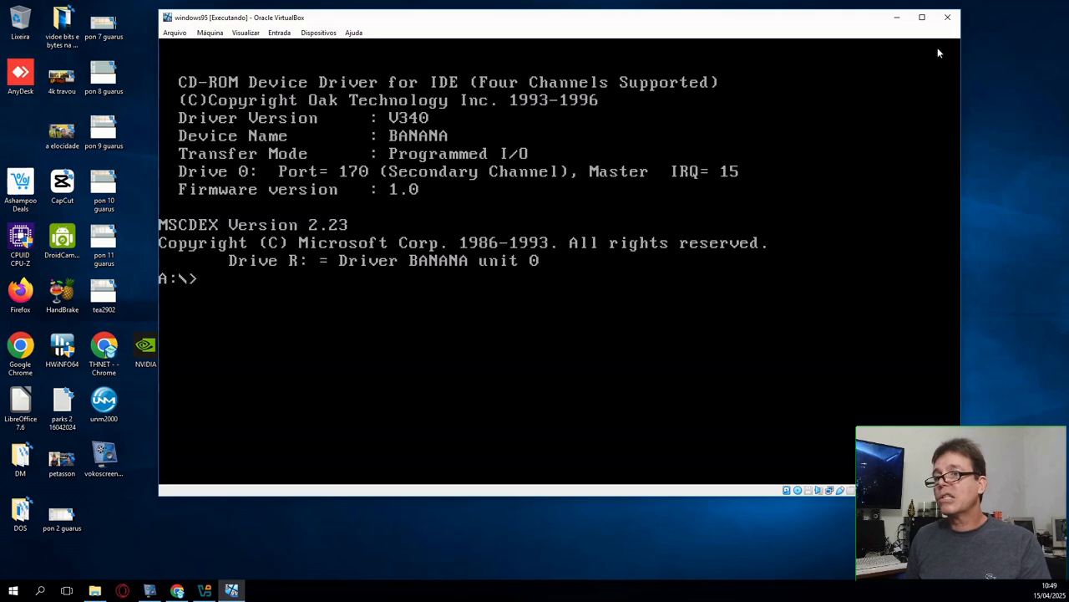
- Power off the windows95 virtual machine and restart it with Óptico disabled in its boot order
click(947, 17)
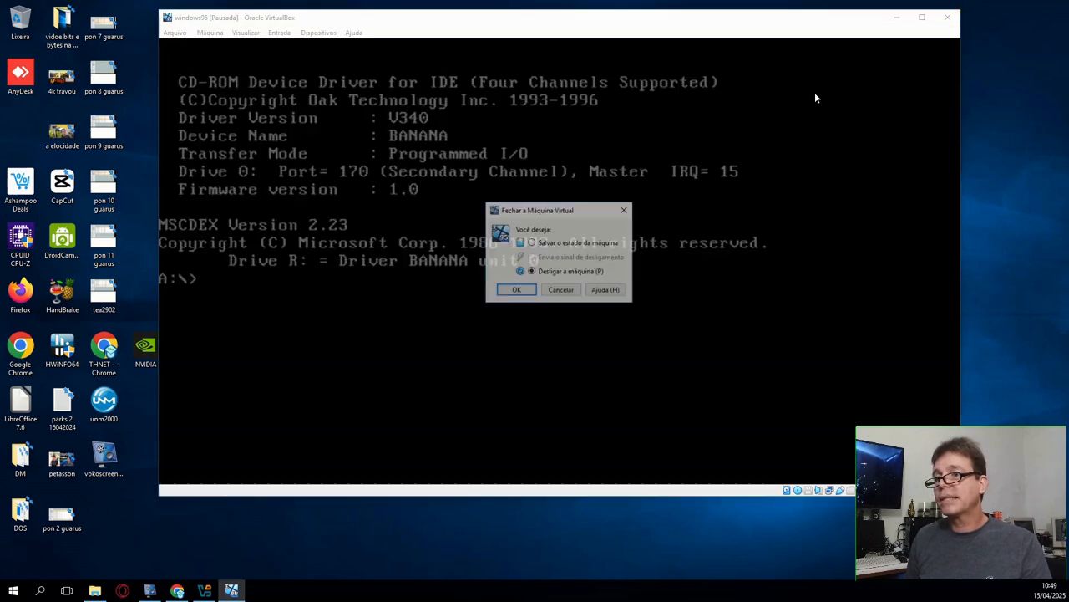
click(517, 290)
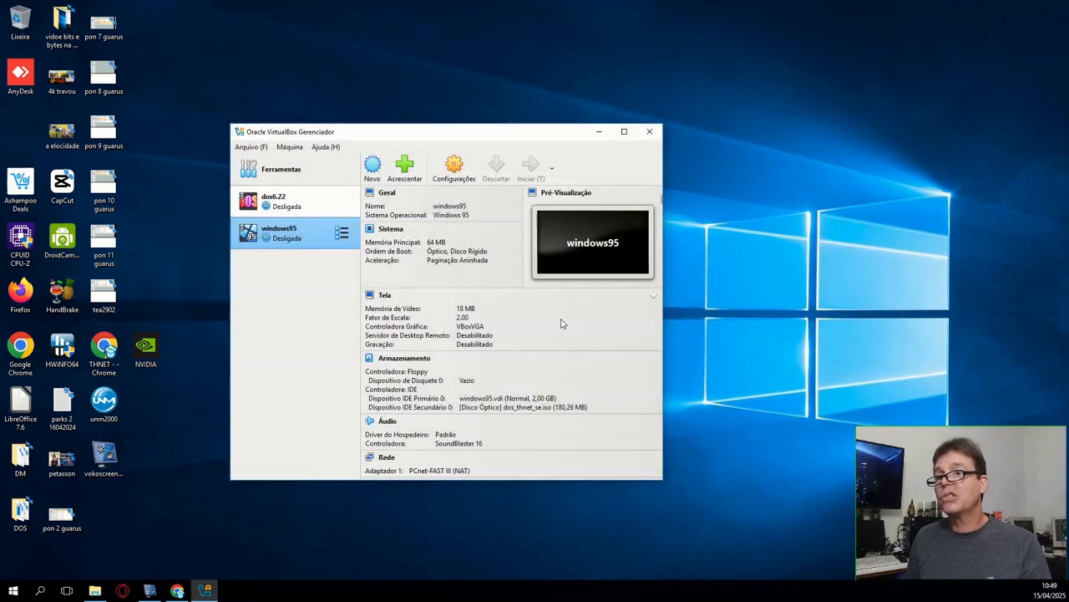
click(457, 171)
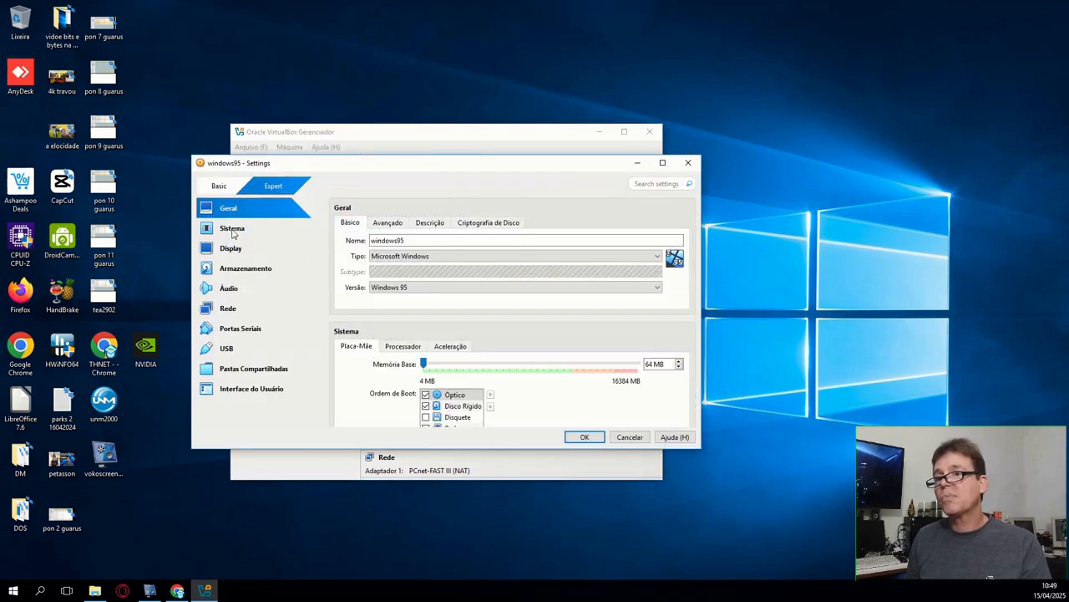
click(233, 229)
click(426, 272)
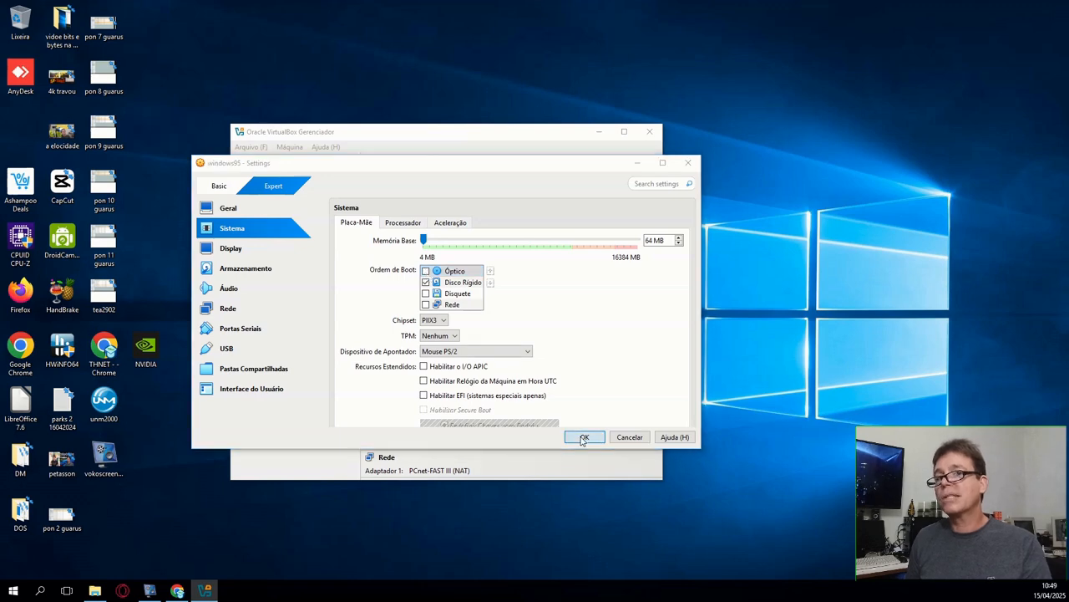
click(584, 437)
click(528, 171)
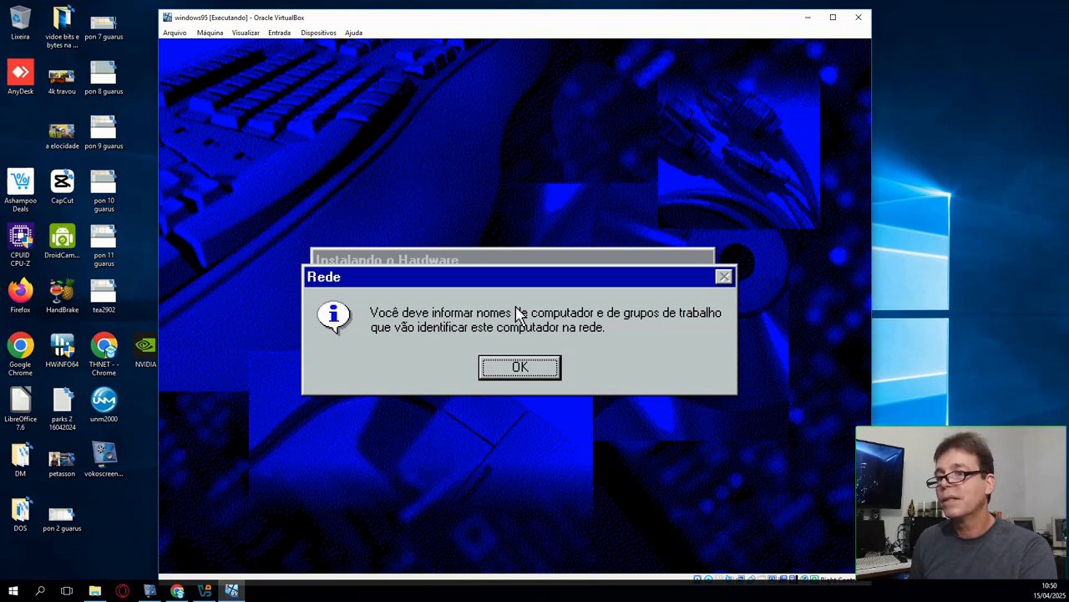
- Identify the computer on the network as "teste" in the workgroup "testecanal"
click(534, 365)
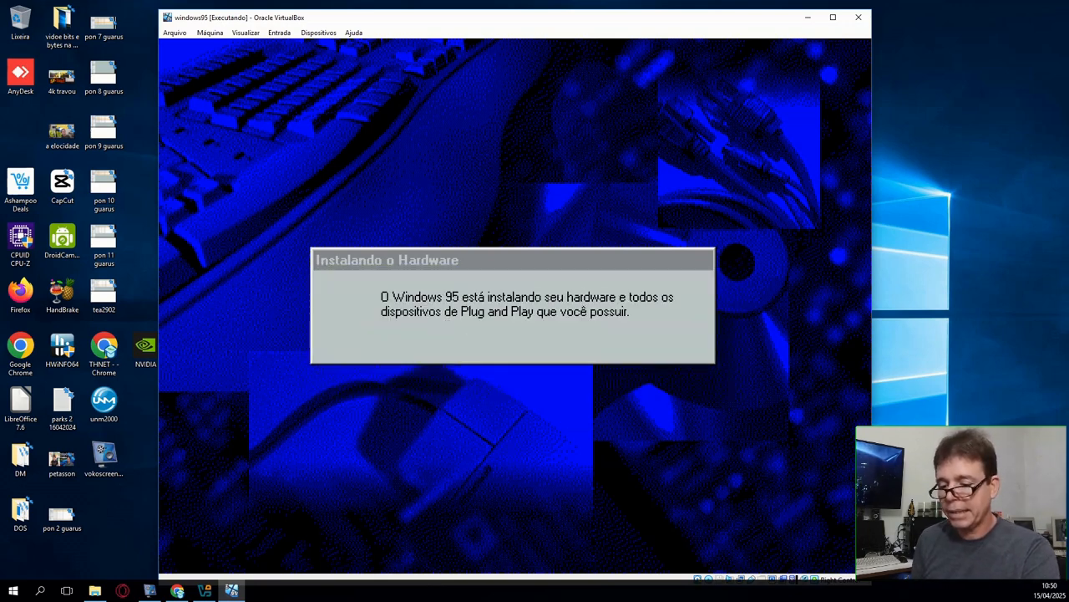
text(teste)
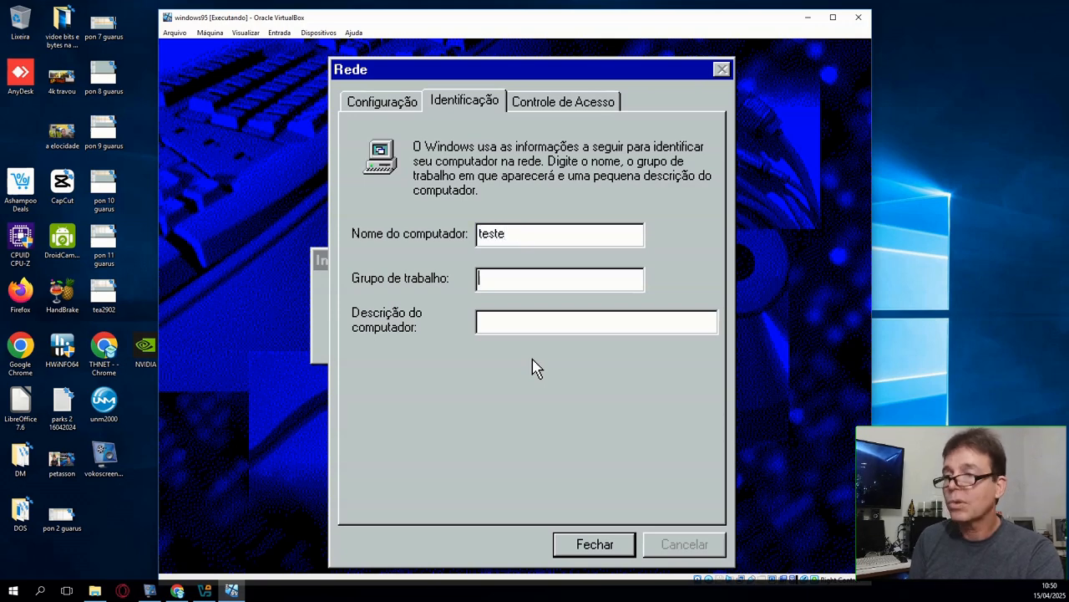
text(testecanal)
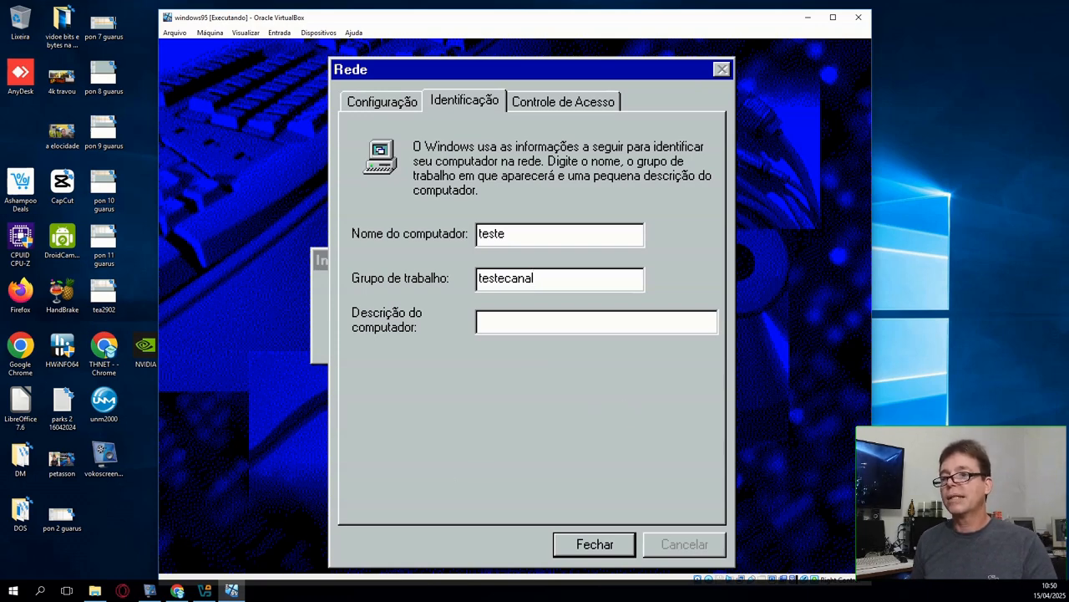
click(574, 542)
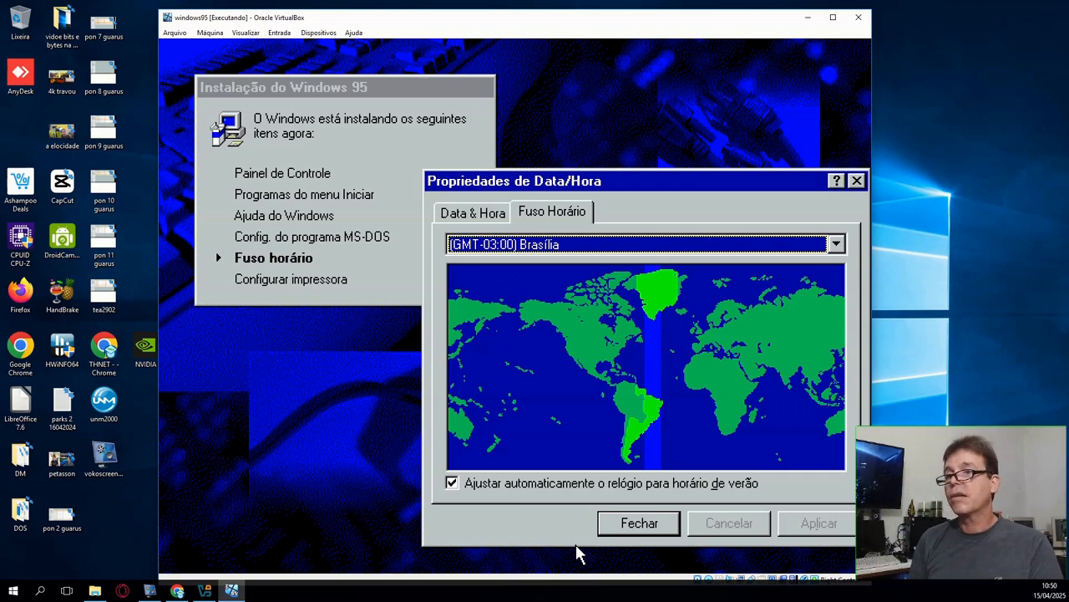
- Keep the (GMT-03:00) Brasília time zone and skip adding a printer to finish the setup
key(Return)
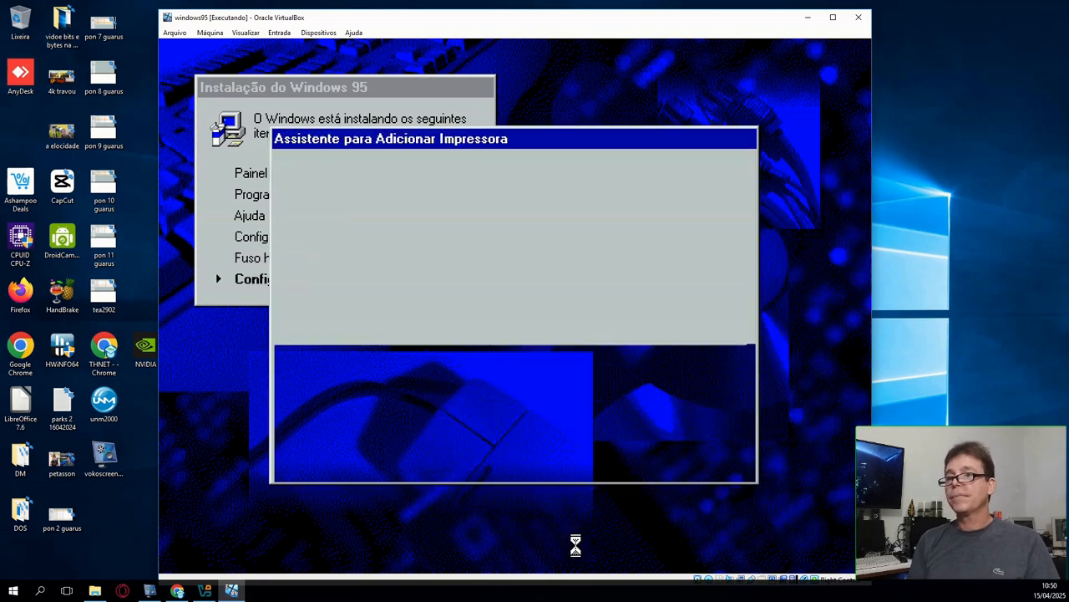
key(Escape)
key(Return)
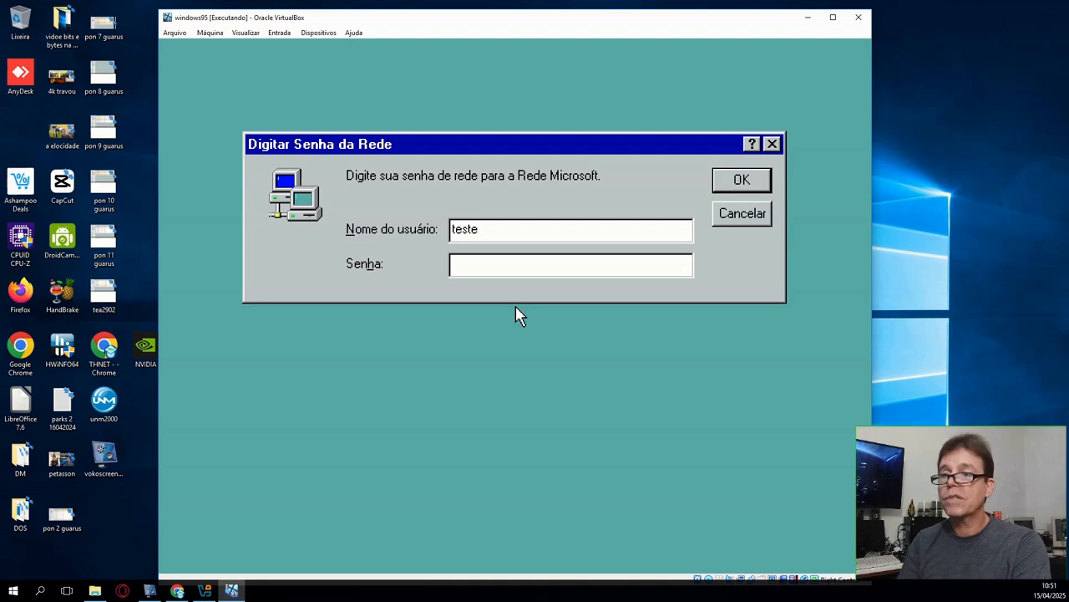
- Log on to the Microsoft network as "teste" with a blank password and close the welcome screen
key(Return)
key(Return)
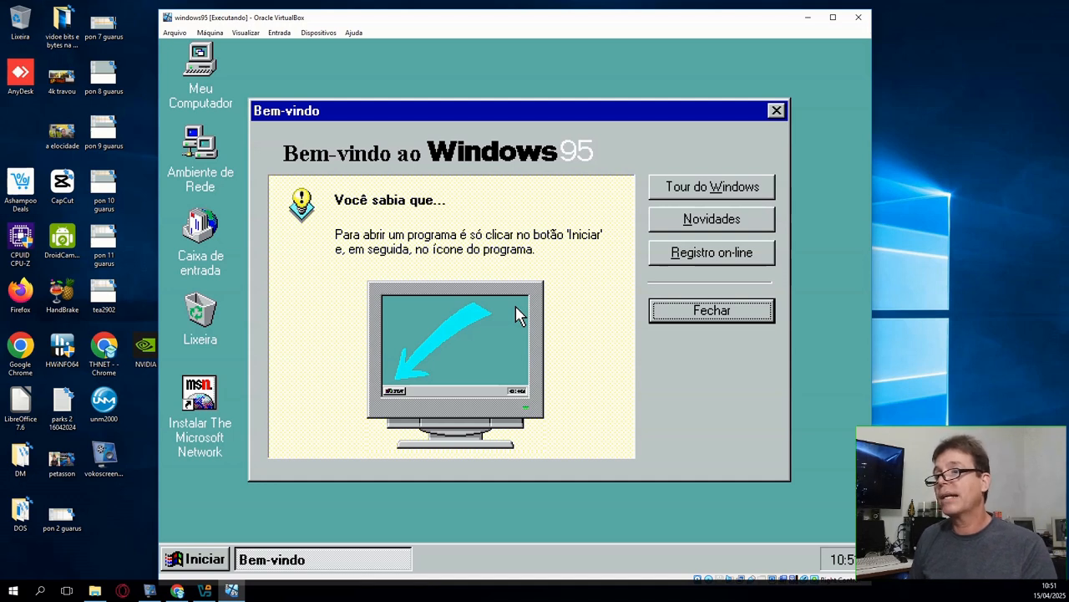
click(697, 309)
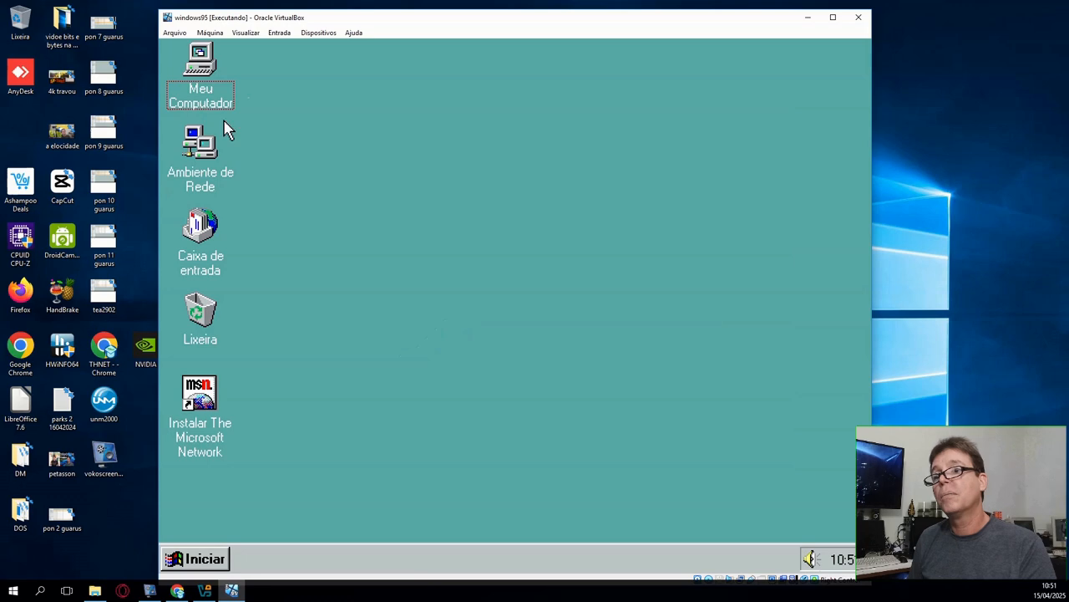
- Set the primary network logon to Logon do Windows and restart Windows to apply it
right_click(216, 157)
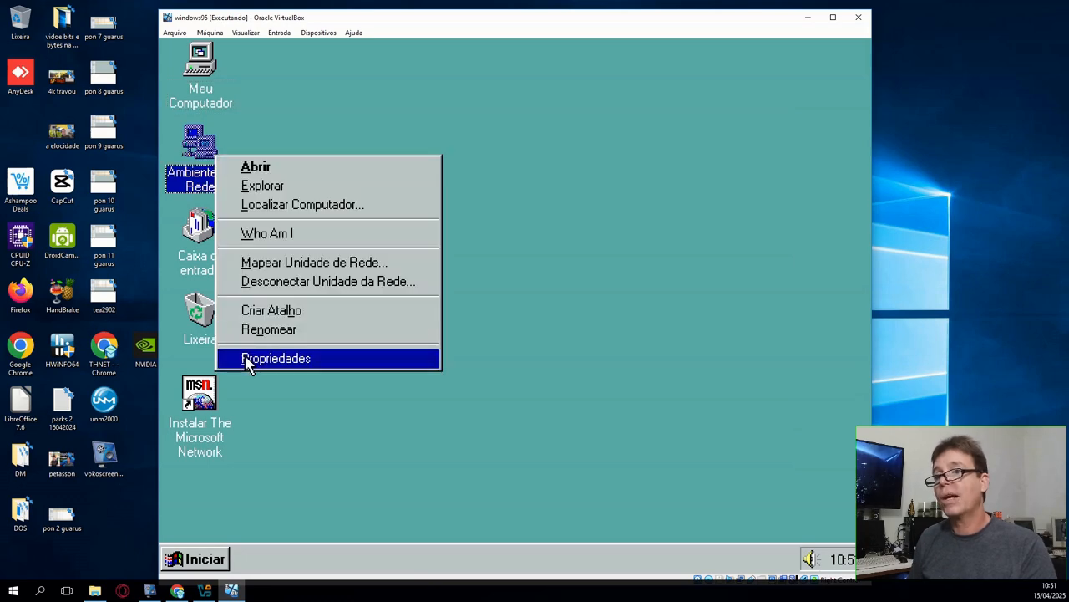
click(247, 359)
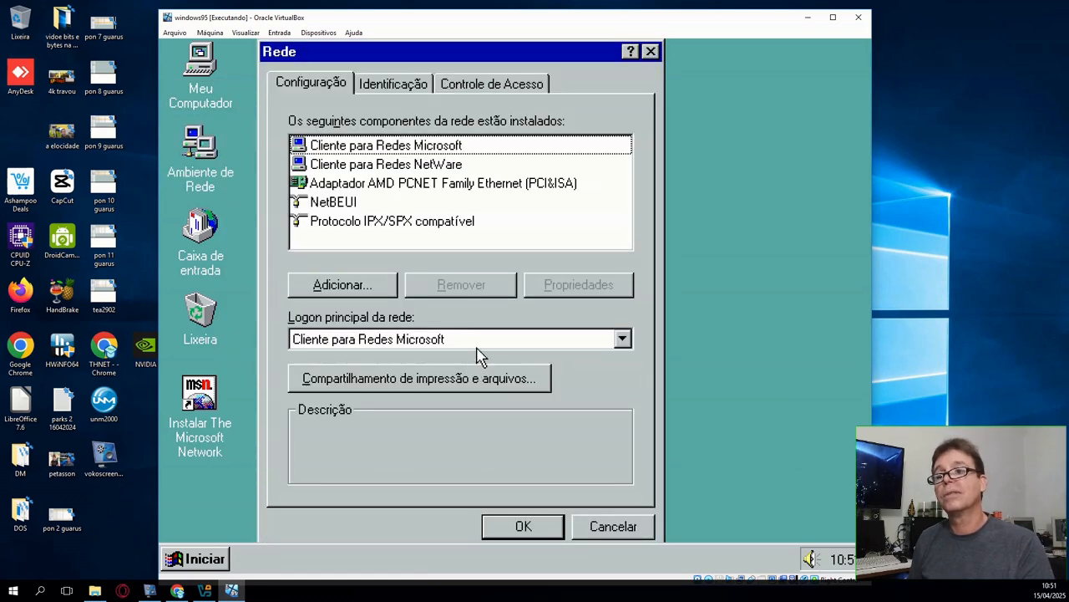
click(478, 345)
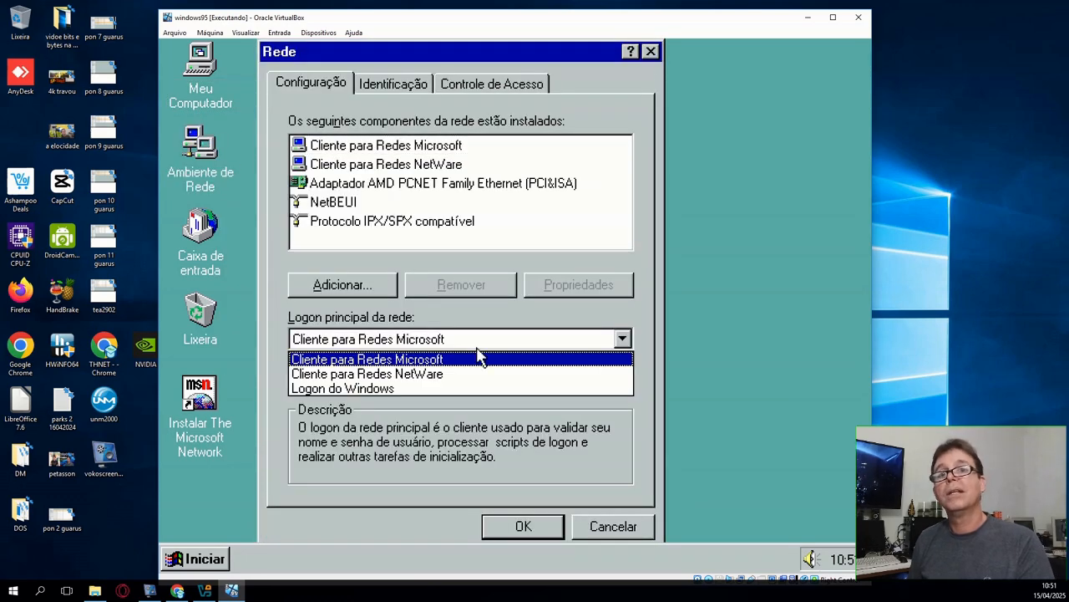
click(381, 389)
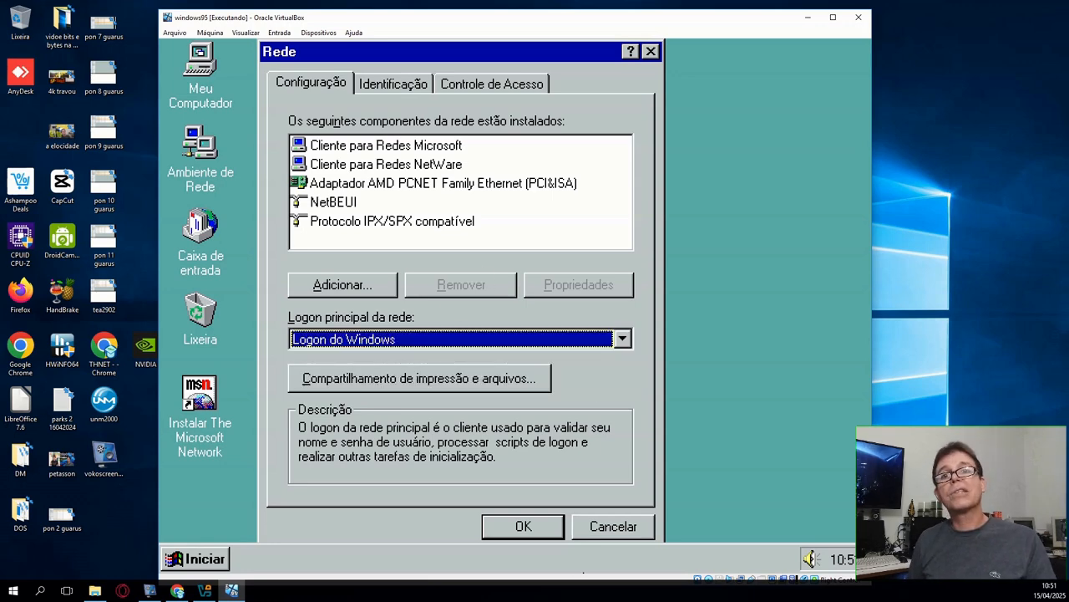
click(546, 528)
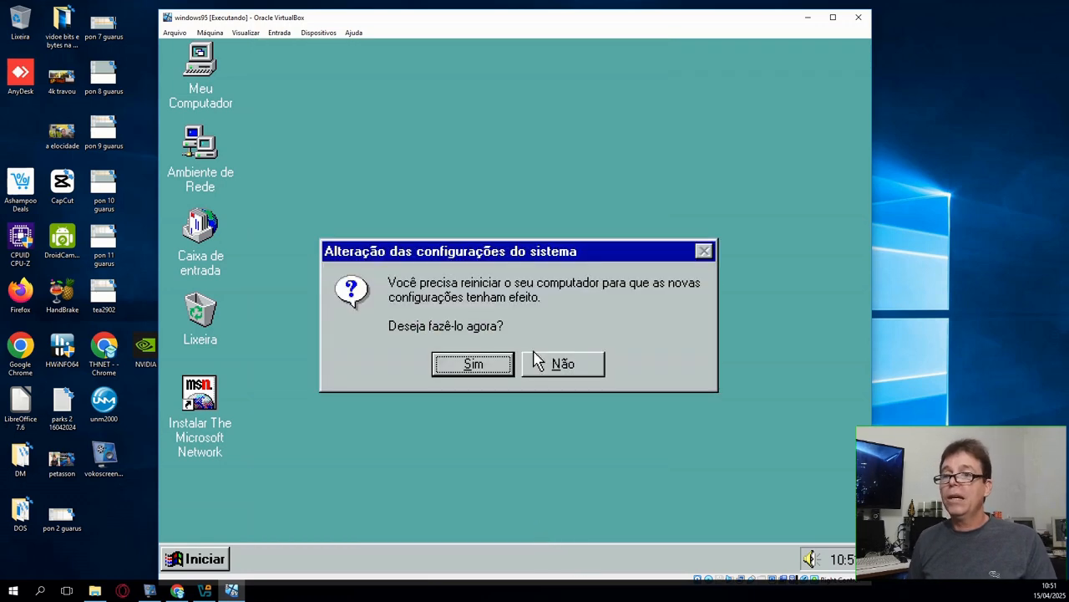
click(472, 364)
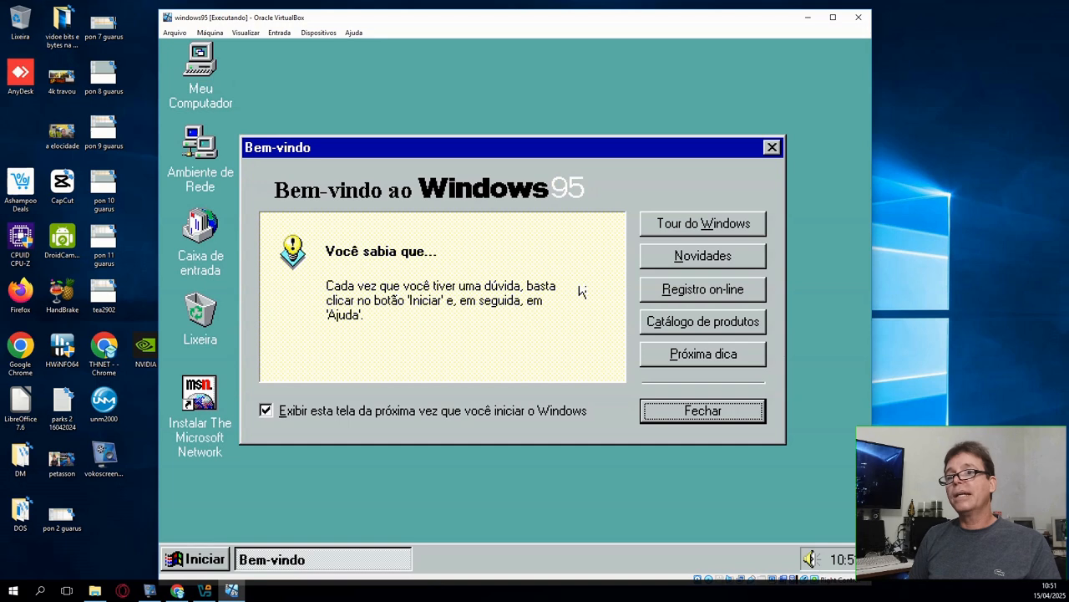
click(702, 411)
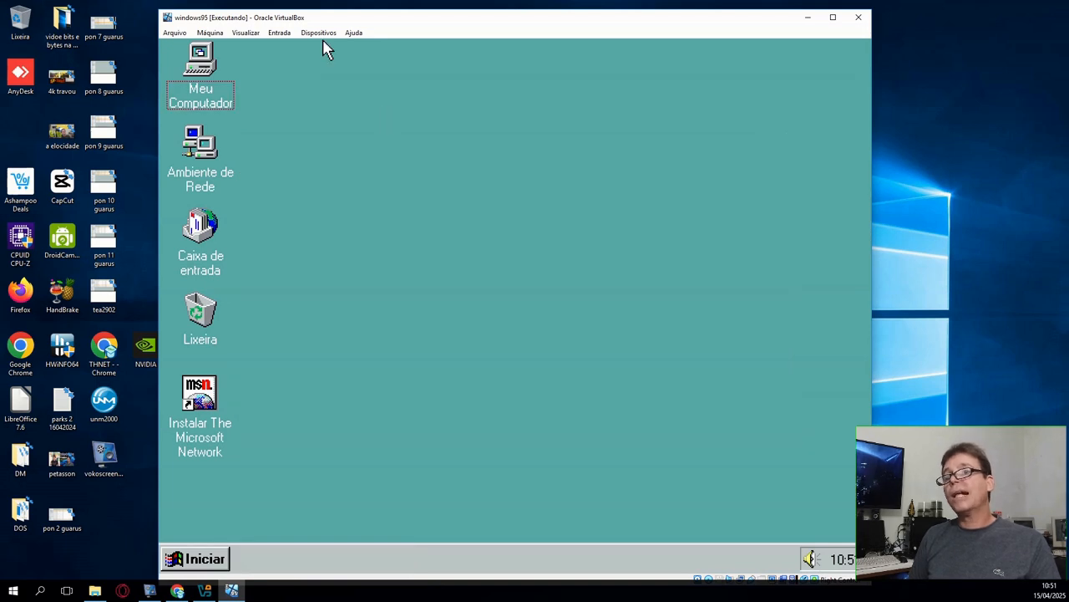
- Examine the contents of the Dos6 22 (D:) disc and the Windows95 (C:) drive in Meu Computador
double_click(208, 85)
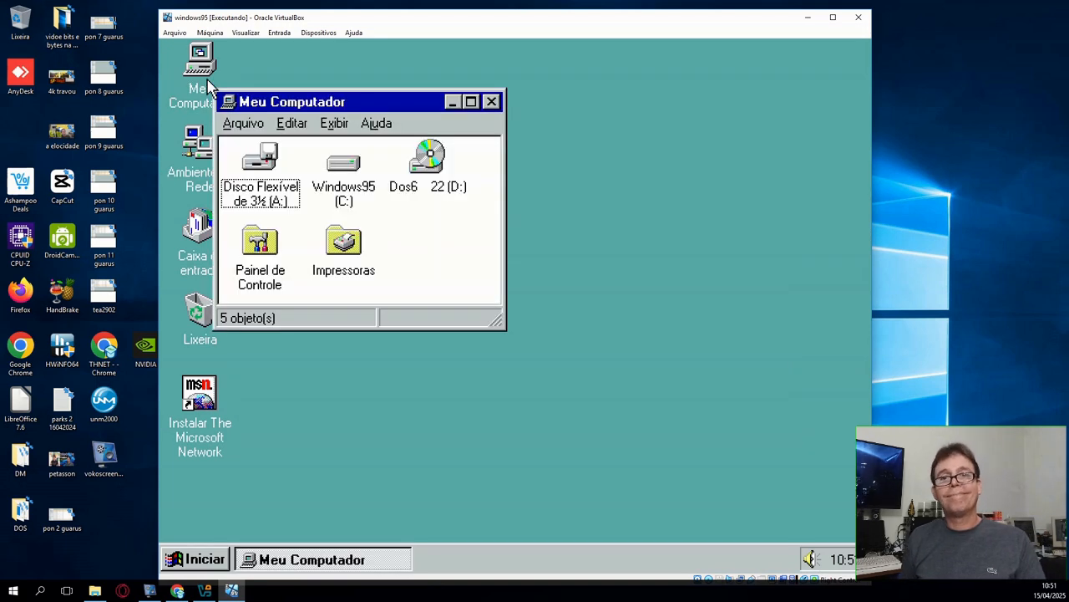
click(419, 172)
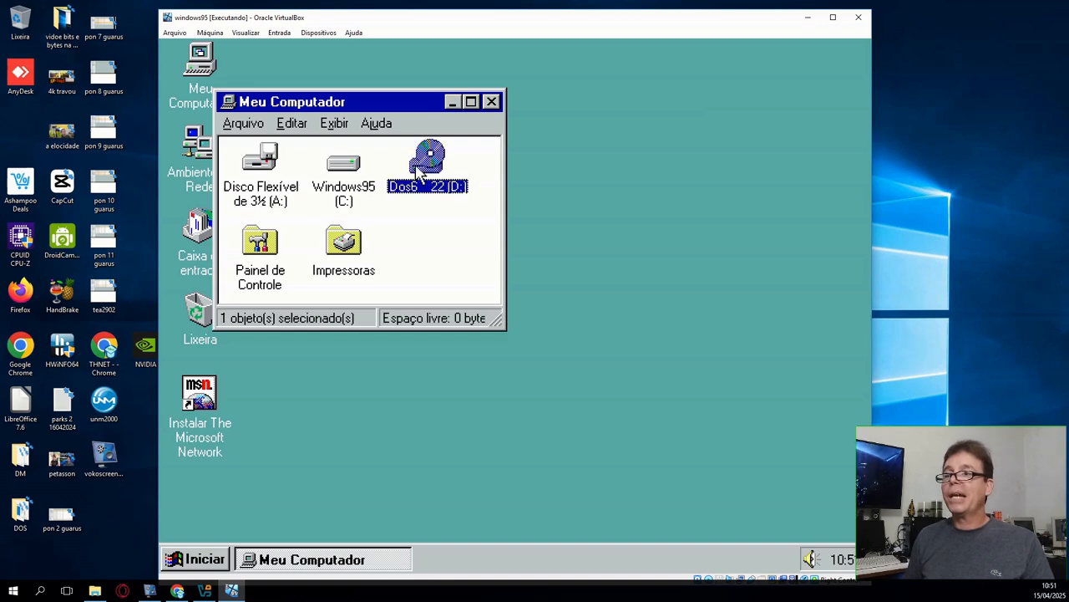
double_click(441, 171)
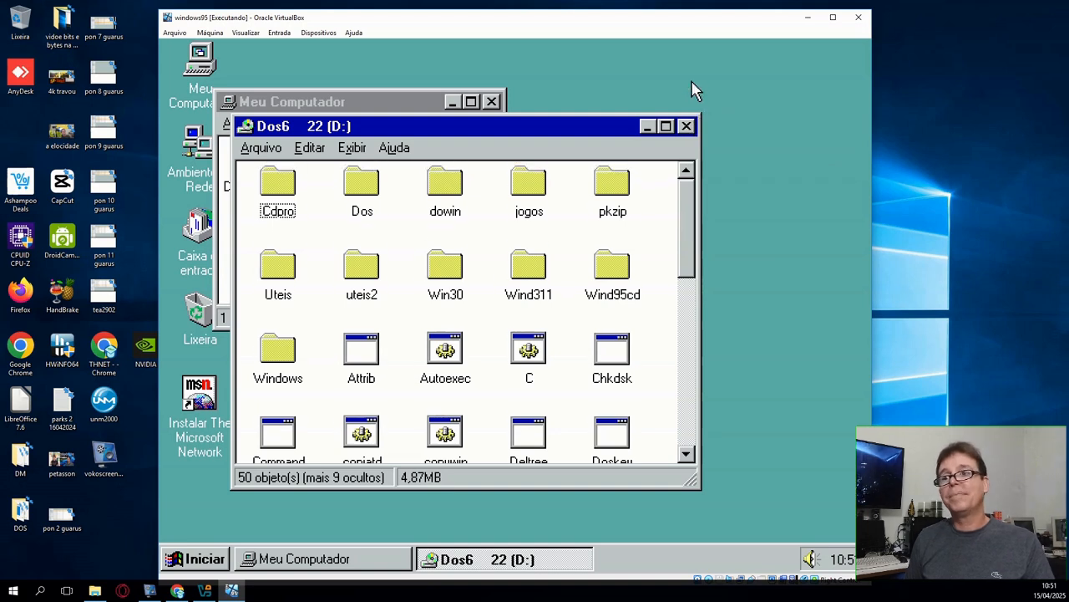
click(686, 125)
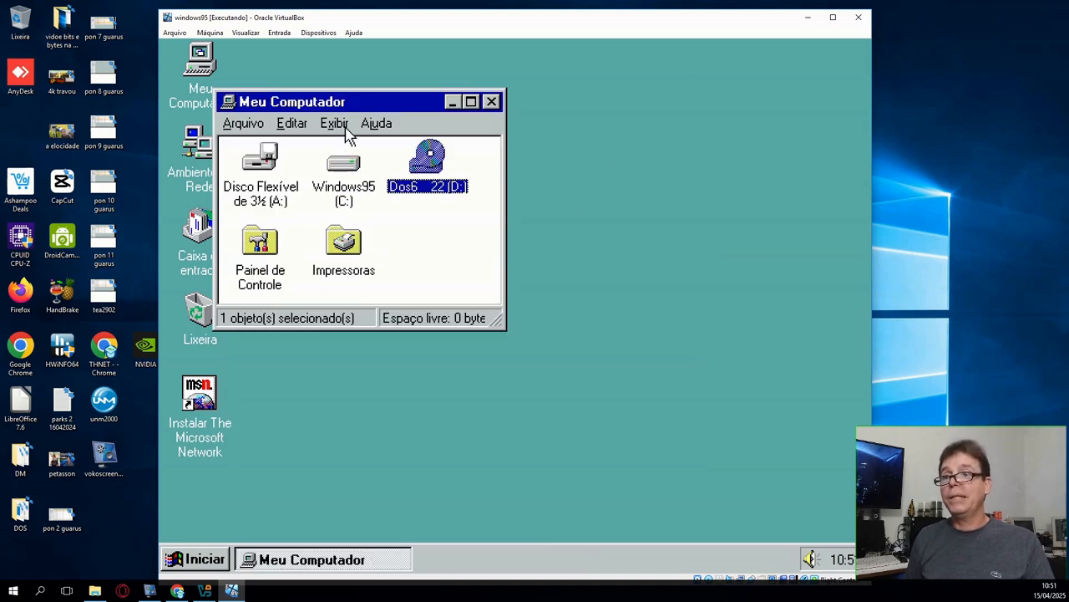
double_click(342, 170)
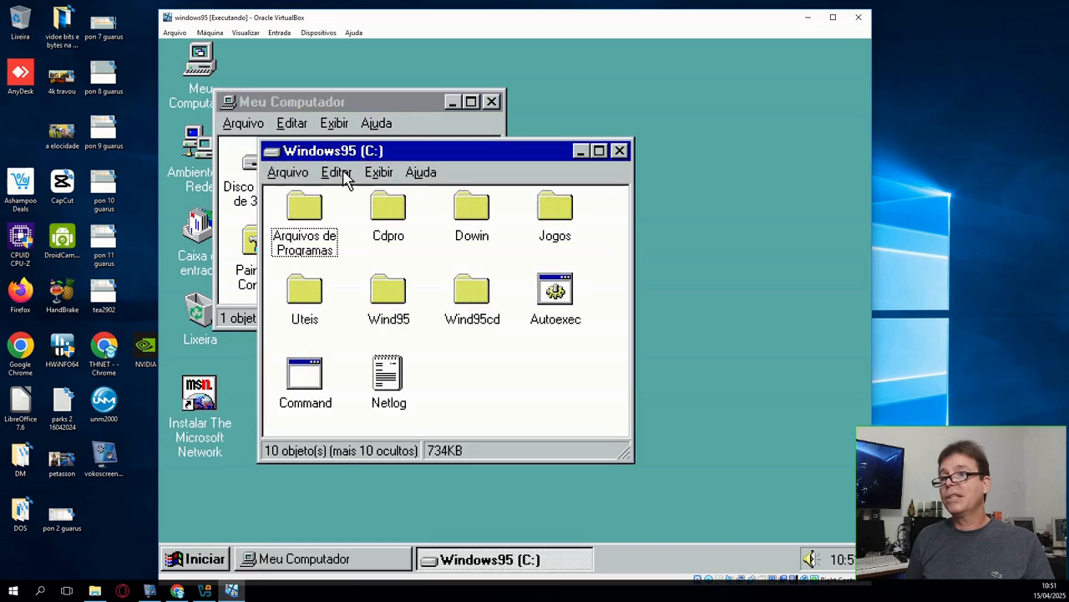
- Examine the contents of the Autoexec file on the Windows95 (C:) drive, then close the file and the drive window
click(567, 297)
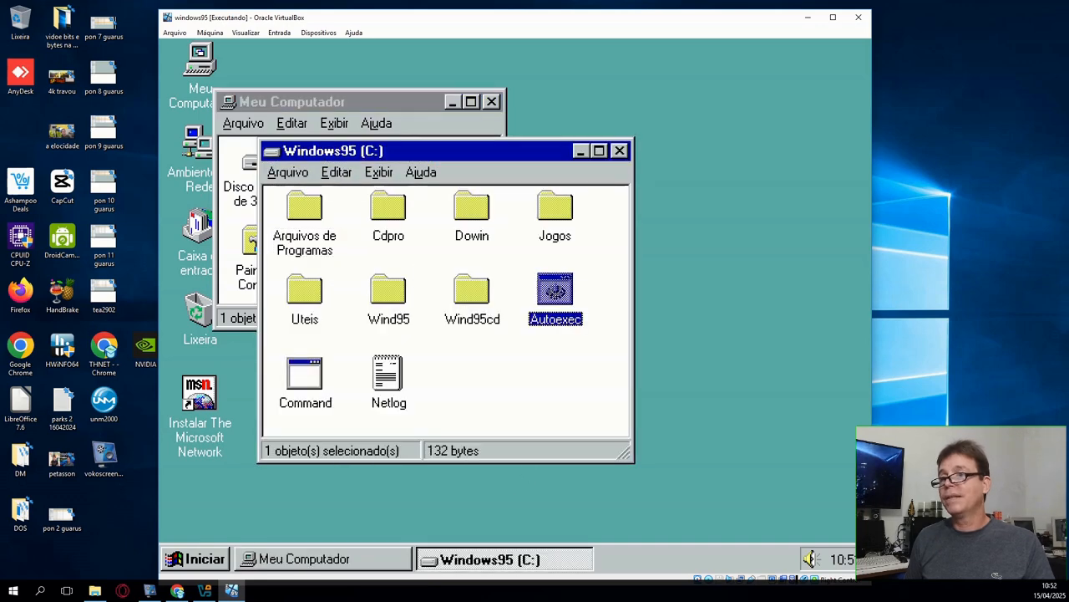
right_click(564, 294)
click(601, 338)
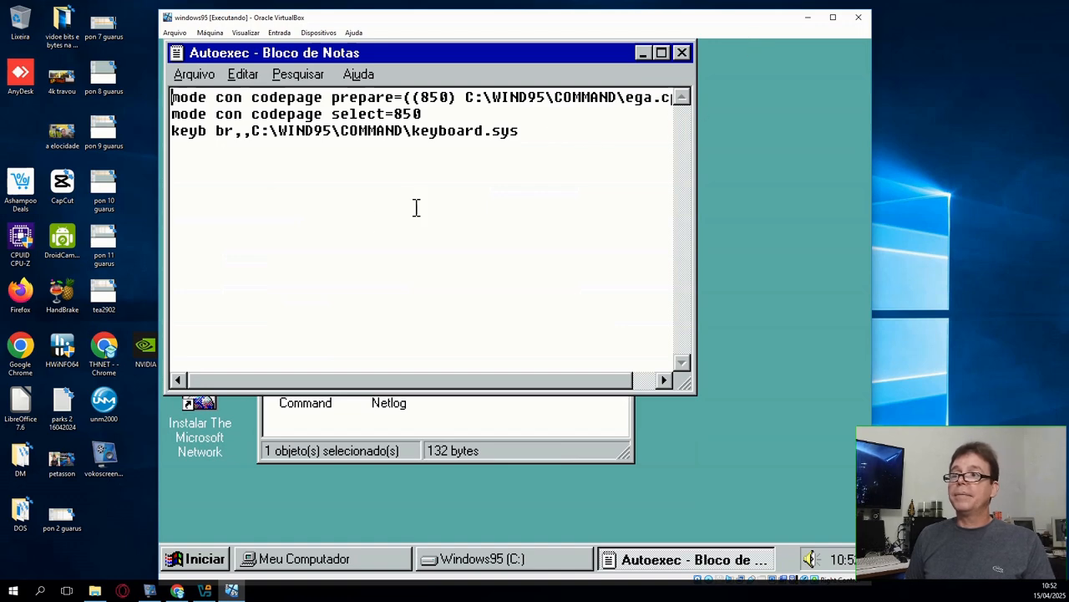
click(682, 53)
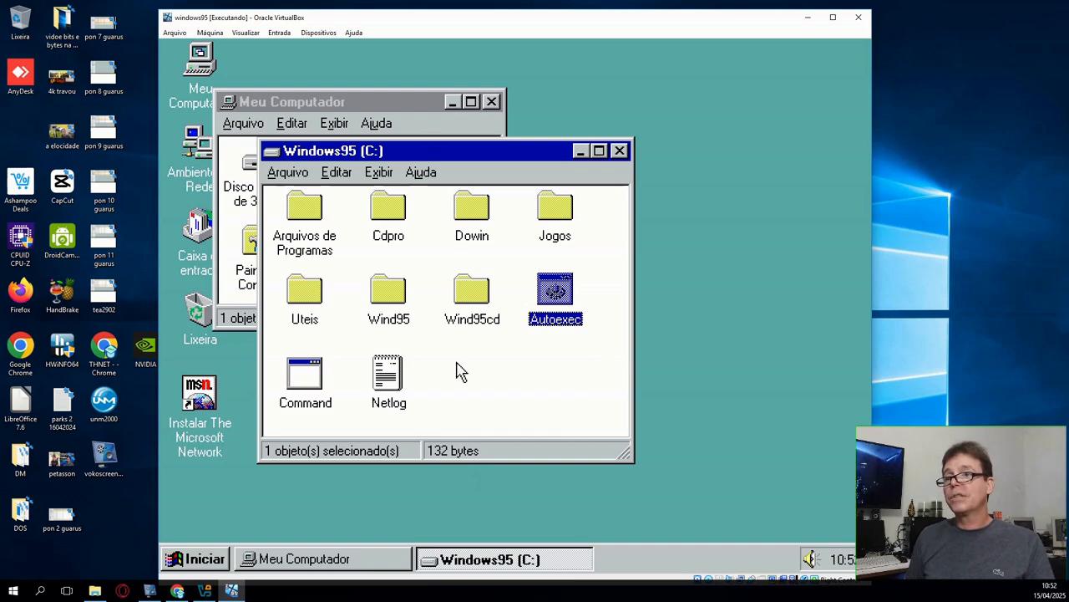
drag(477, 153, 599, 163)
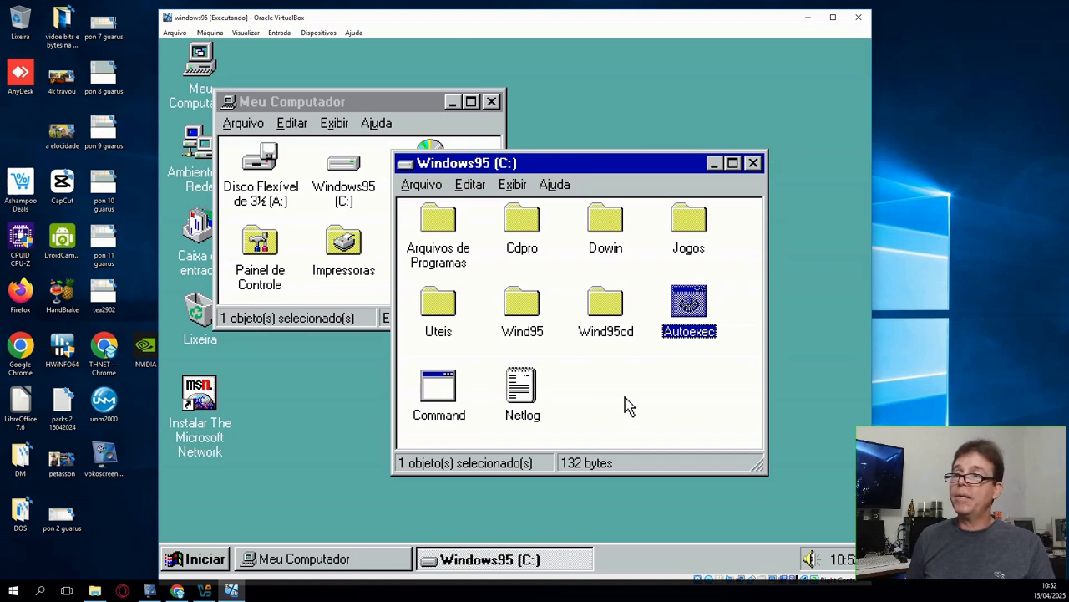
click(752, 163)
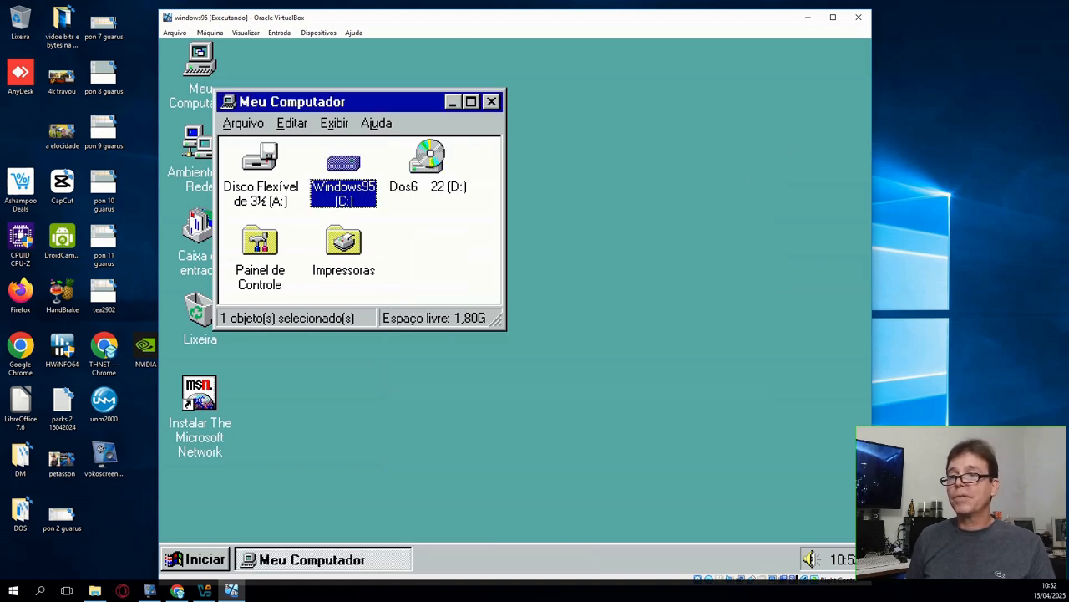
- Restart the computer in MS-DOS mode and try to switch to drive D: at the prompt
key(super)
click(232, 535)
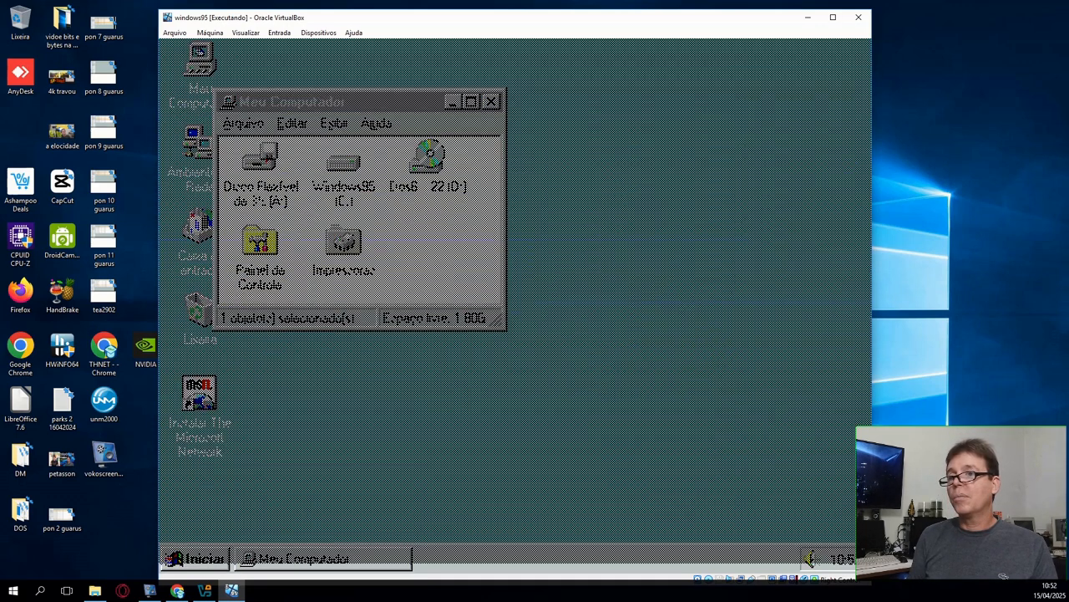
key(Down)
key(Down)
key(Return)
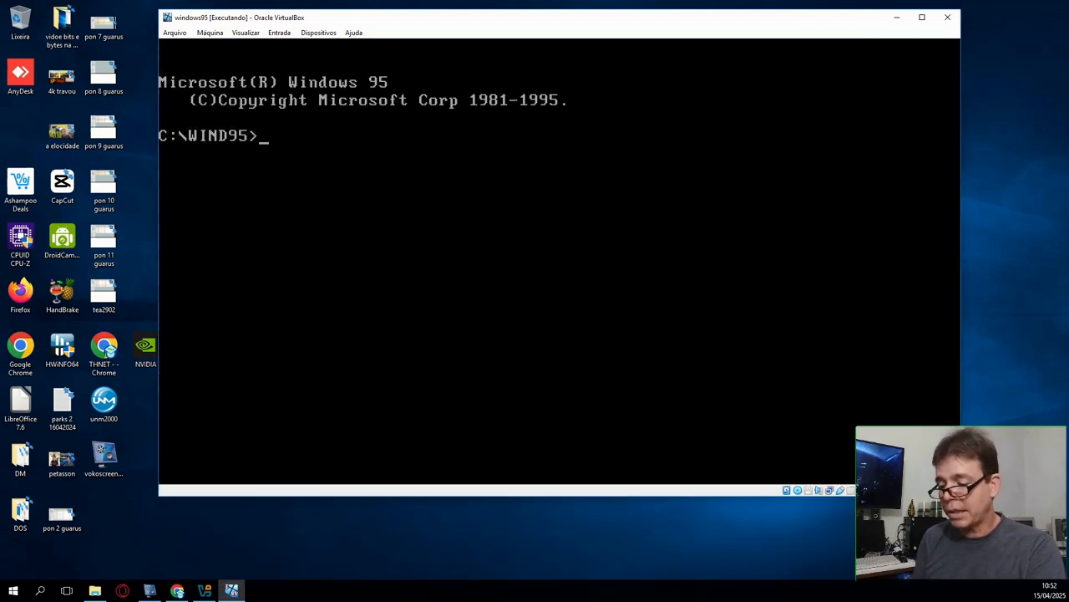
text(:)
key(Return)
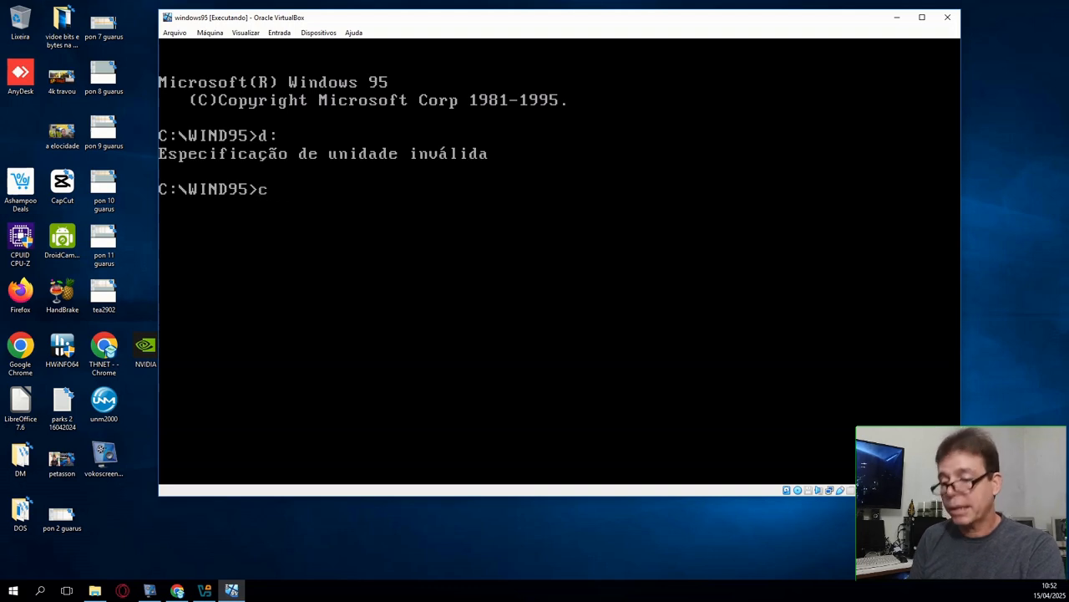
- Move up to the root of drive C: and list its files and directories
text(cd ..)
key(Return)
text(d)
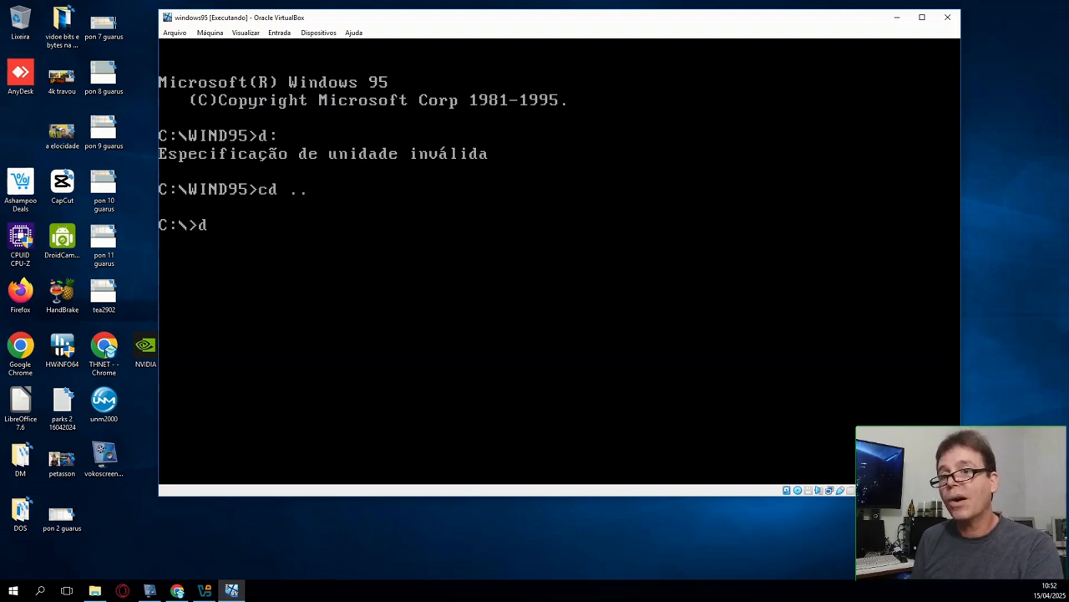
text(ir)
key(Return)
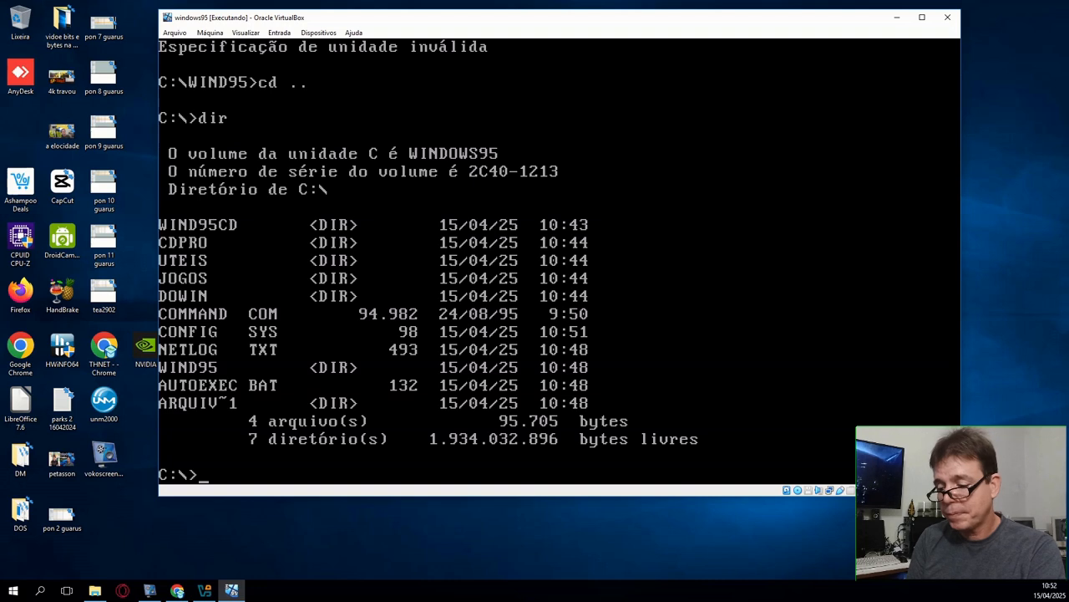
- Display the contents of config.sys at the DOS prompt
text(type)
key(BackSpace)
key(BackSpace)
key(BackSpace)
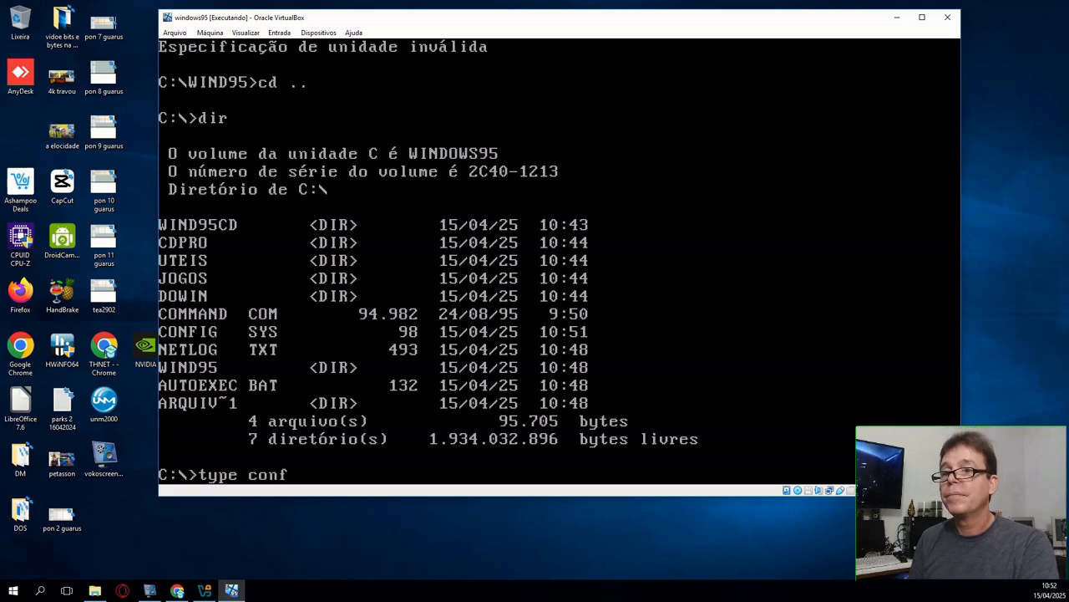
text(onfig.sys)
key(Return)
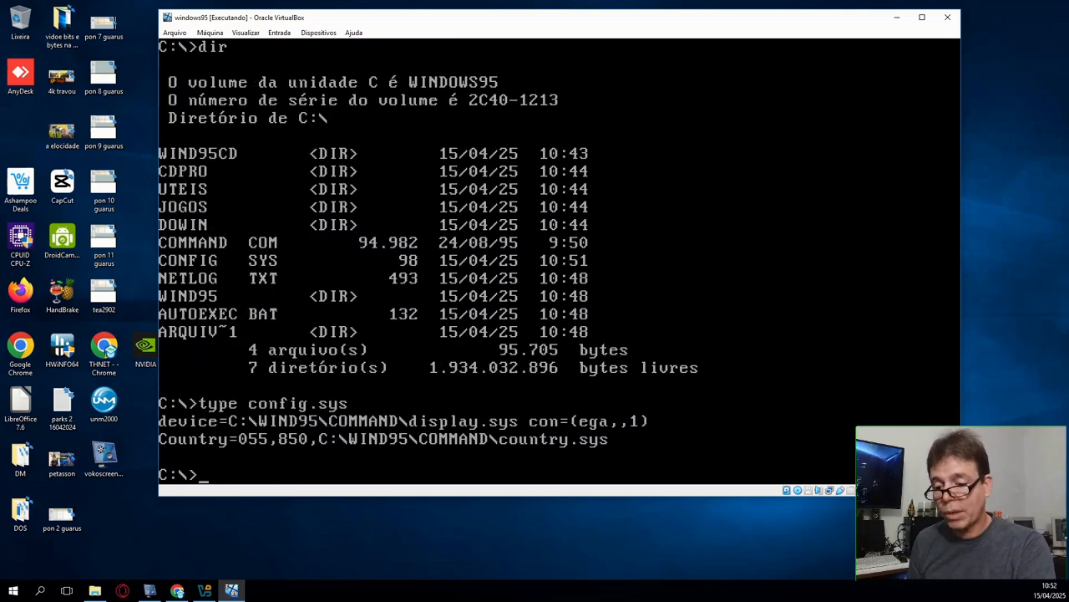
- Exit MS-DOS mode back to Windows 95 and close the welcome screen
text(exit)
key(Return)
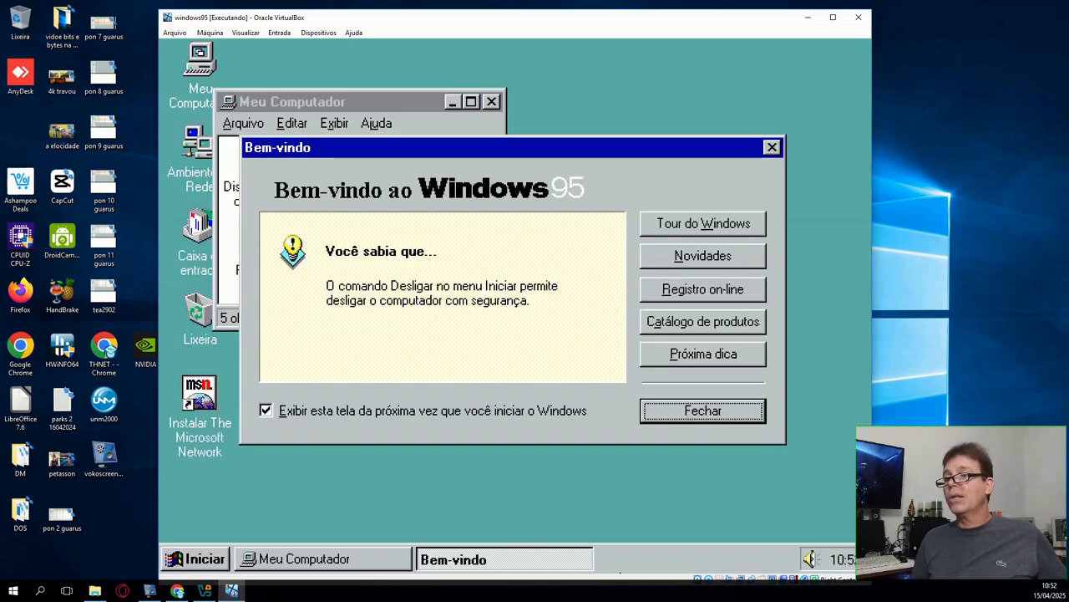
click(725, 408)
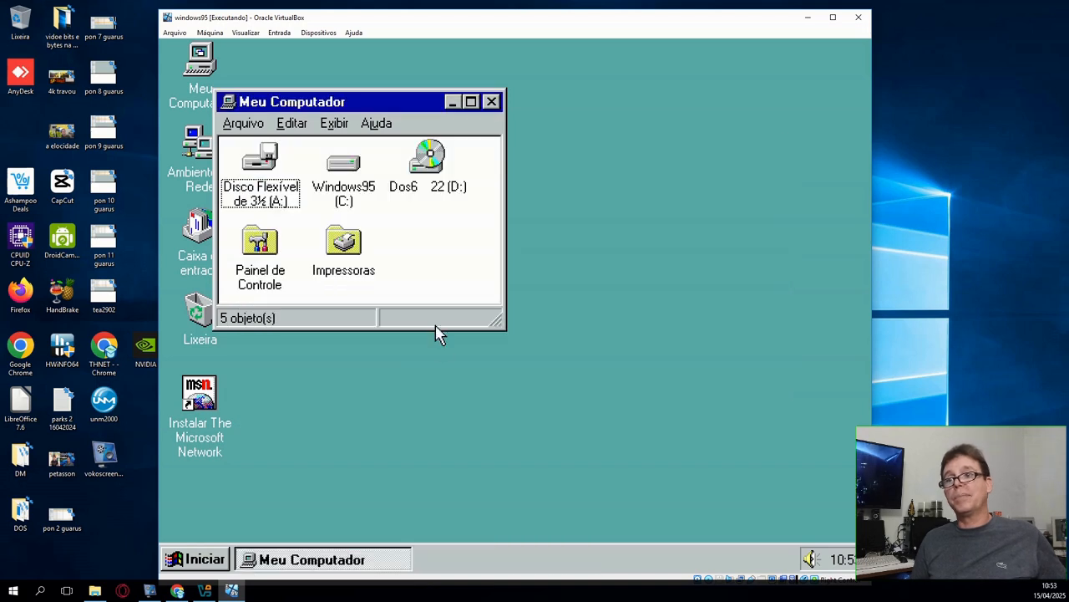
- Open the Dowin folder on the Windows95 (C:) drive
click(416, 176)
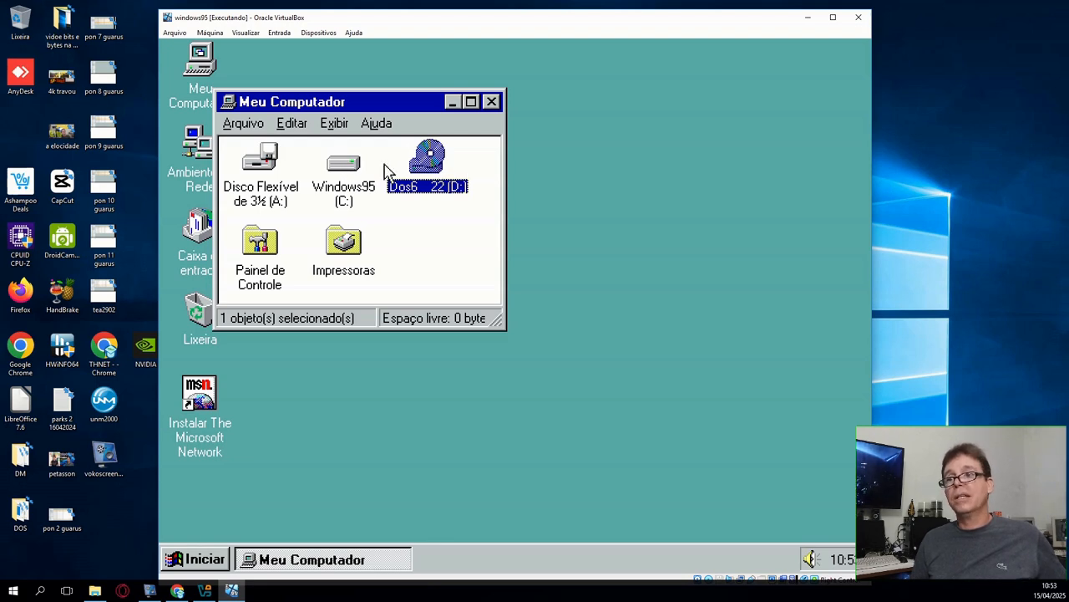
click(355, 168)
double_click(355, 167)
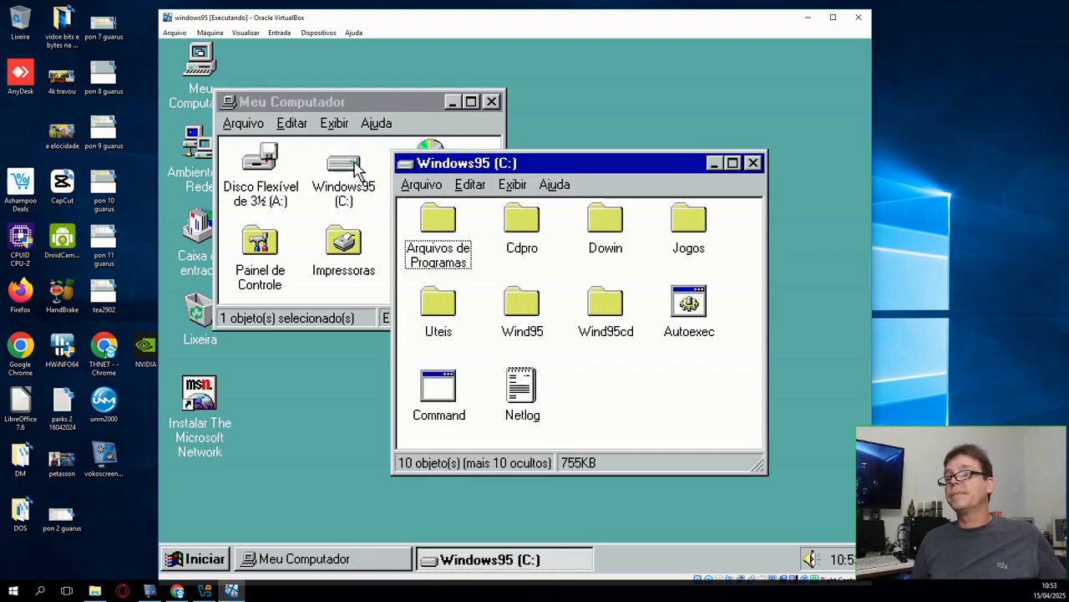
double_click(607, 224)
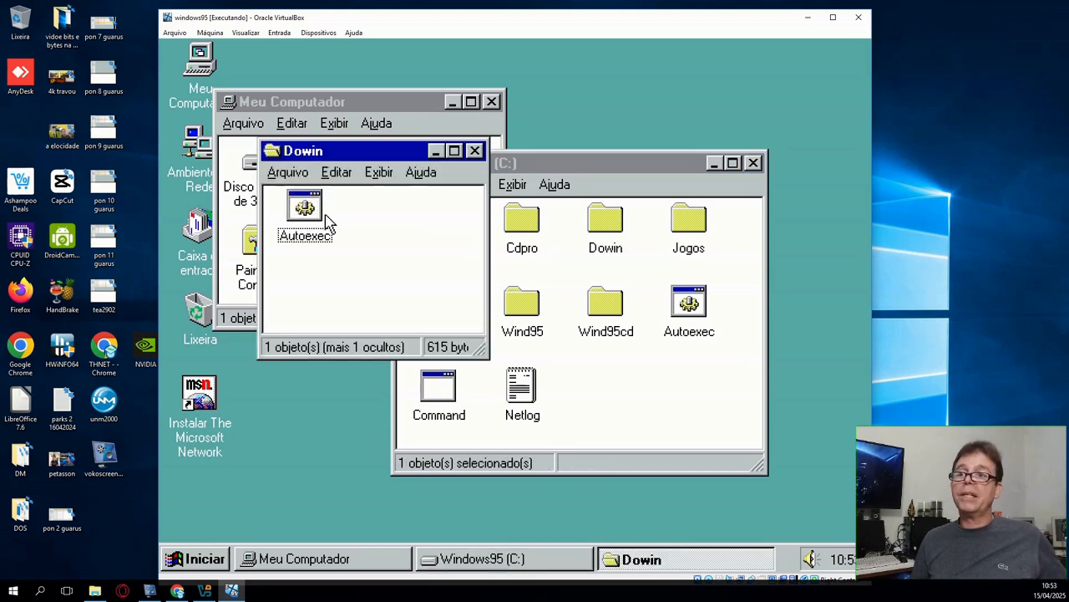
- Set the folder view options to Mostrar todos os arquivos so that hidden files are shown
click(377, 172)
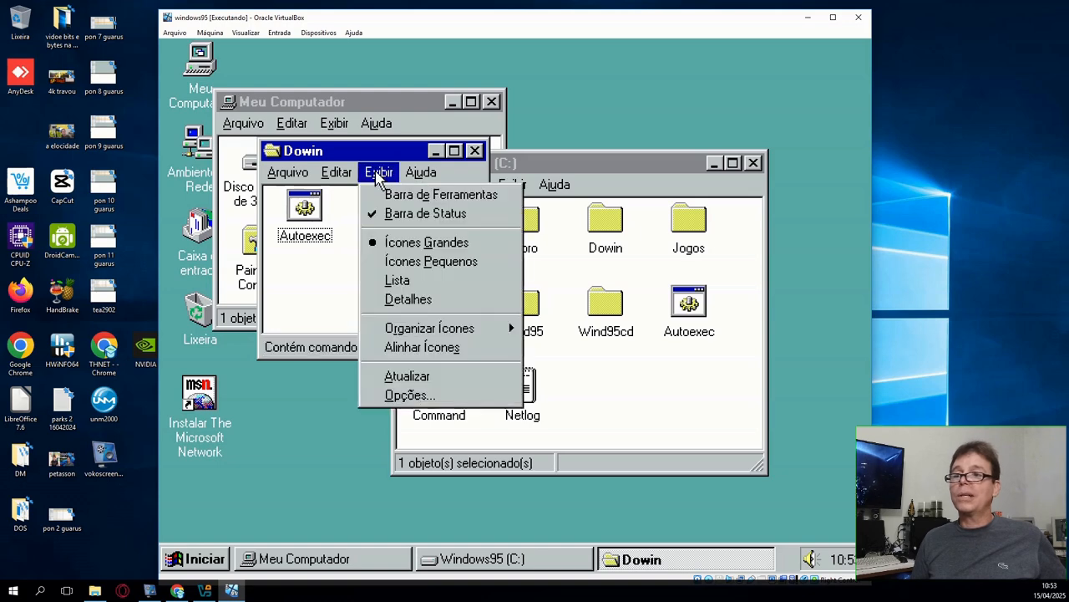
click(426, 396)
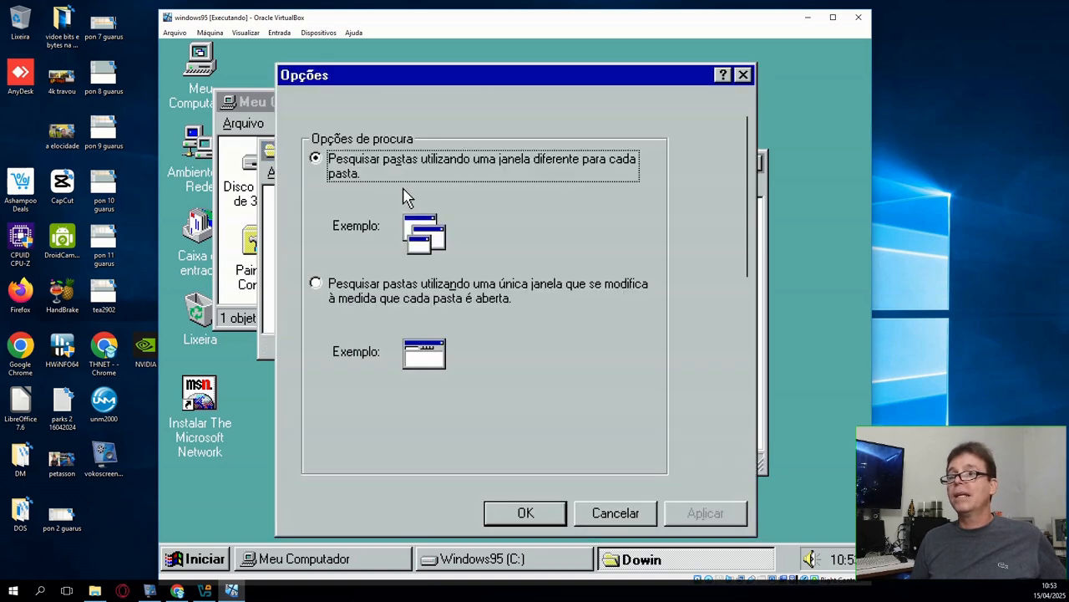
click(357, 107)
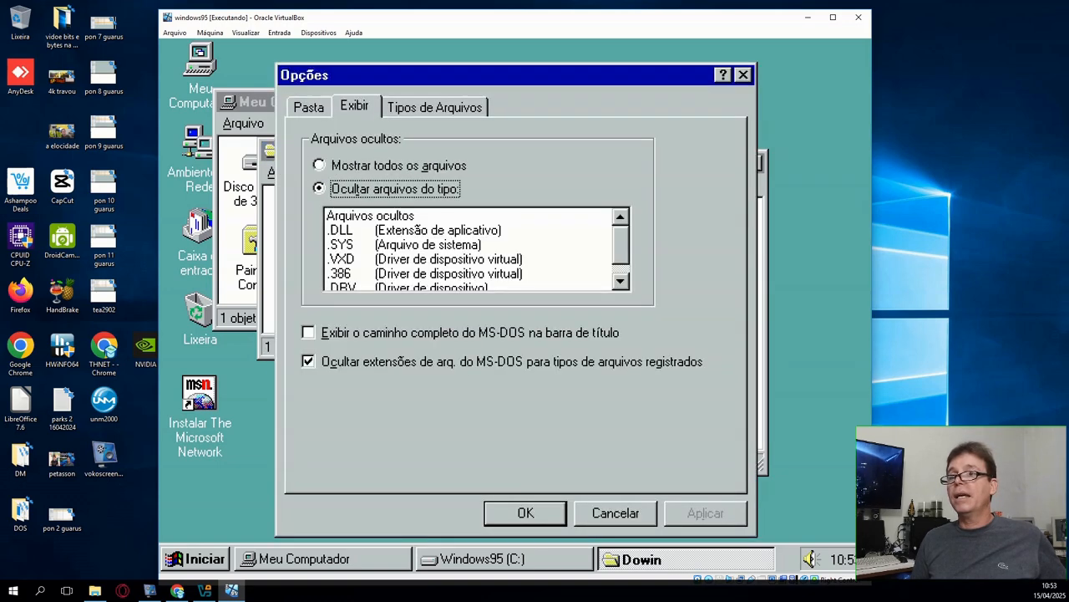
click(361, 167)
click(550, 517)
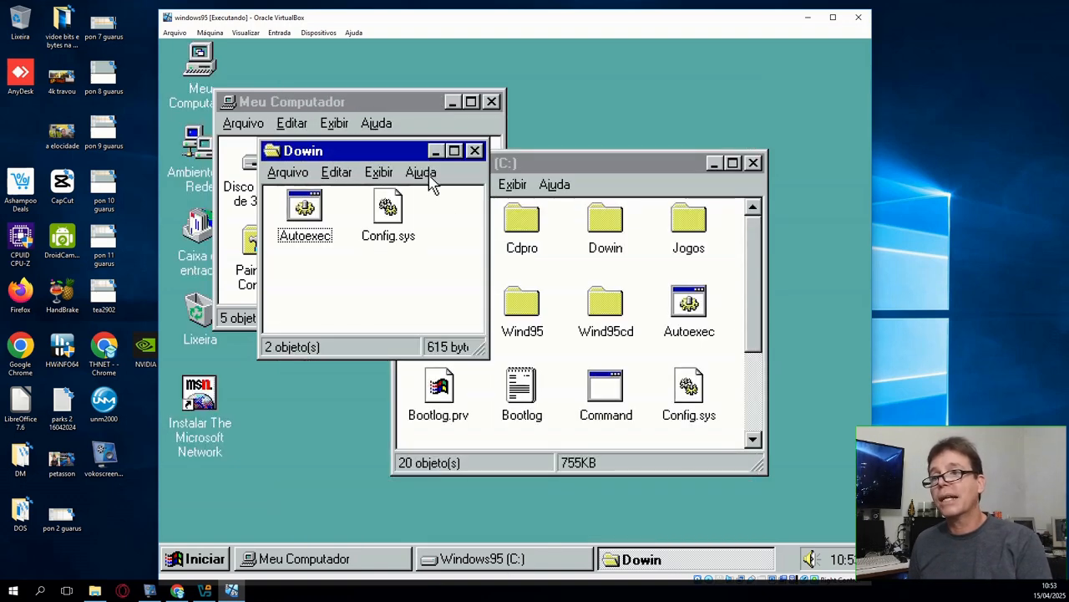
- Open Config.sys from the Dowin folder with NOTEPAD, examine its EMM386.EXE RAM line and close it
click(394, 214)
right_click(393, 214)
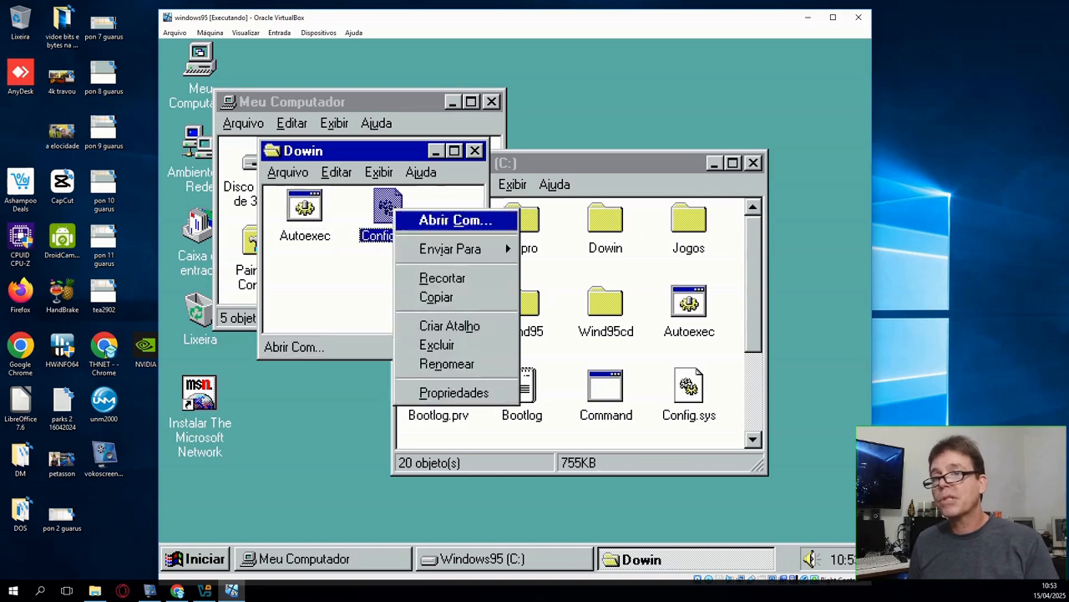
click(483, 221)
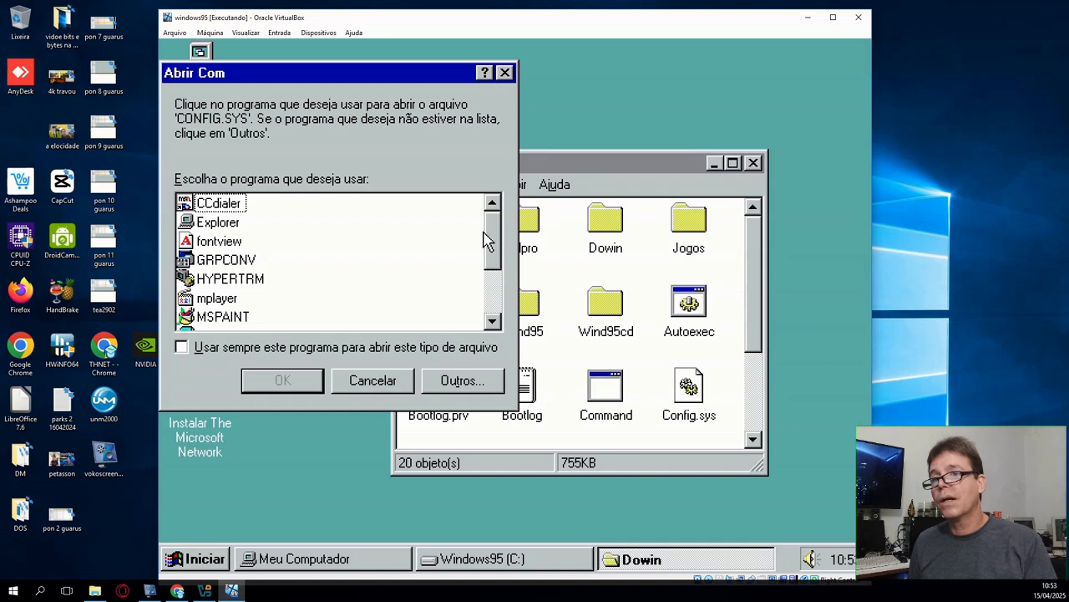
drag(489, 237, 488, 282)
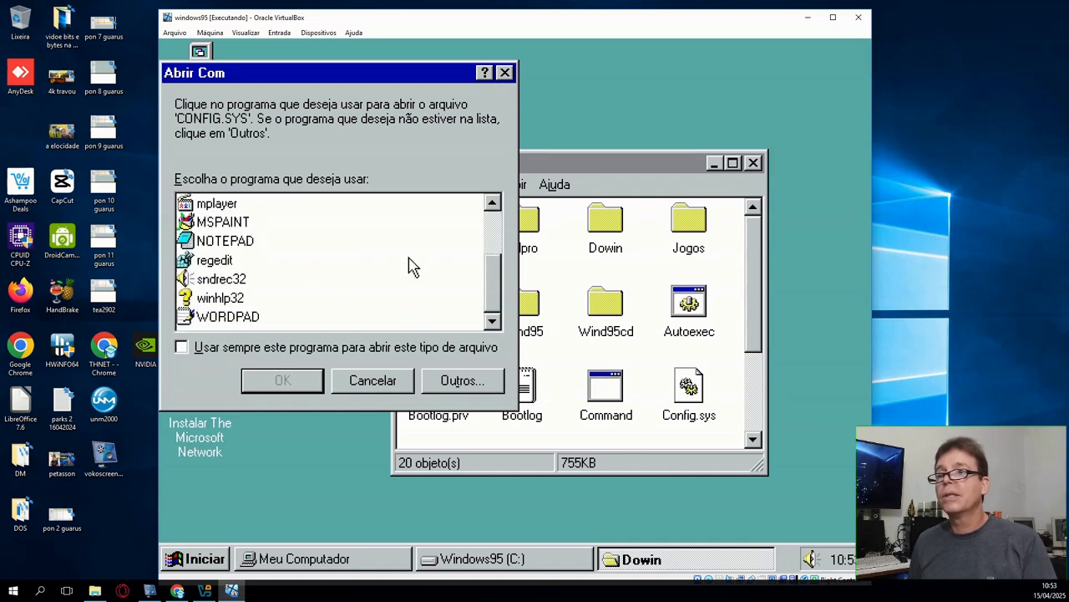
double_click(247, 242)
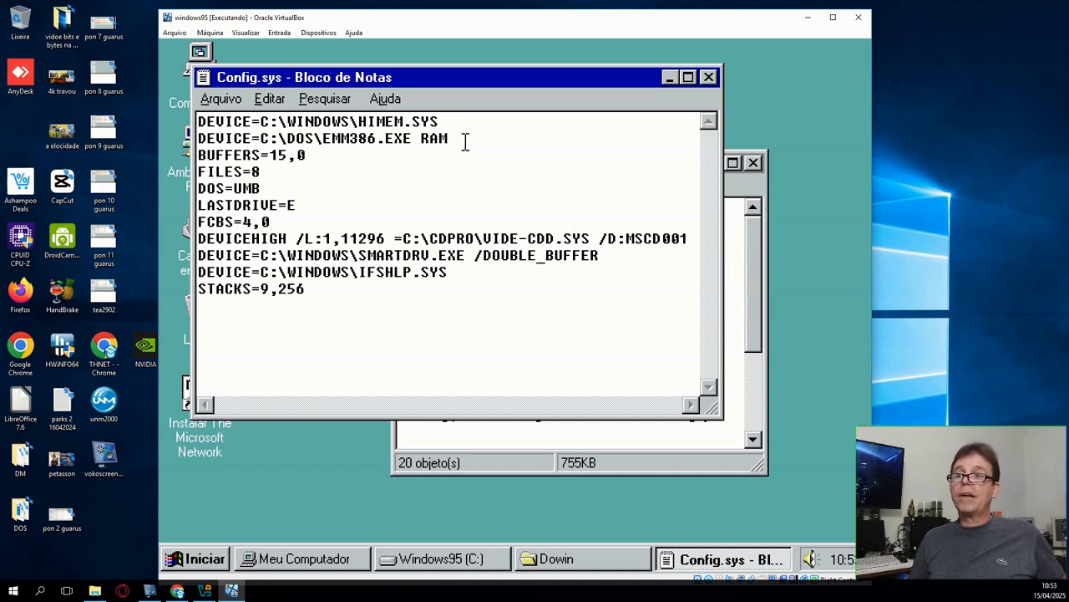
drag(451, 138, 198, 139)
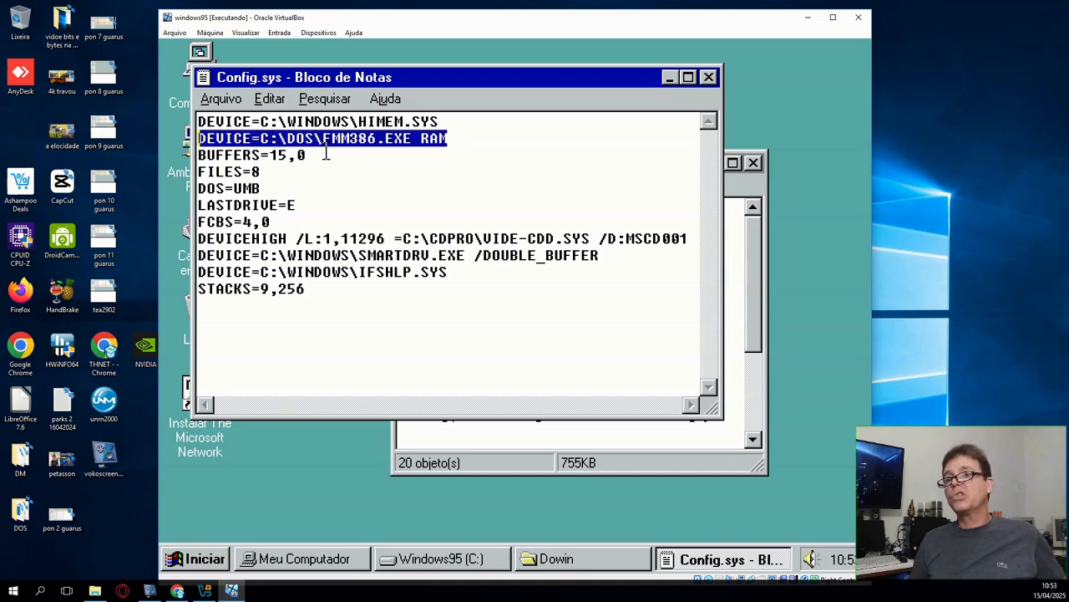
click(709, 78)
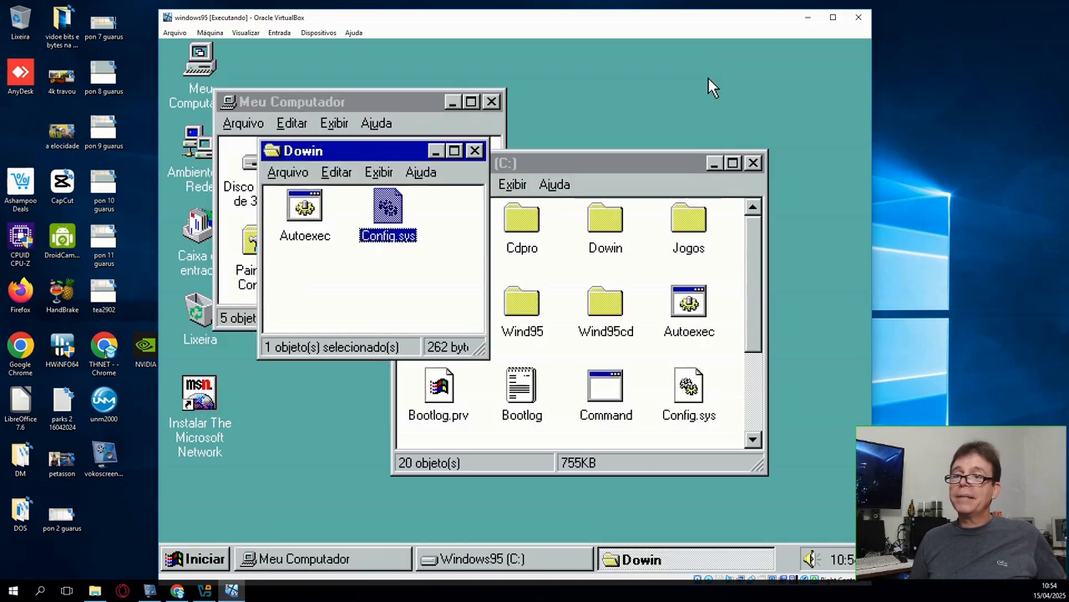
- Copy Autoexec and Config.sys from the Dowin folder to the root of Windows95 (C:), replacing both existing files
click(419, 292)
drag(419, 293, 279, 203)
right_click(306, 209)
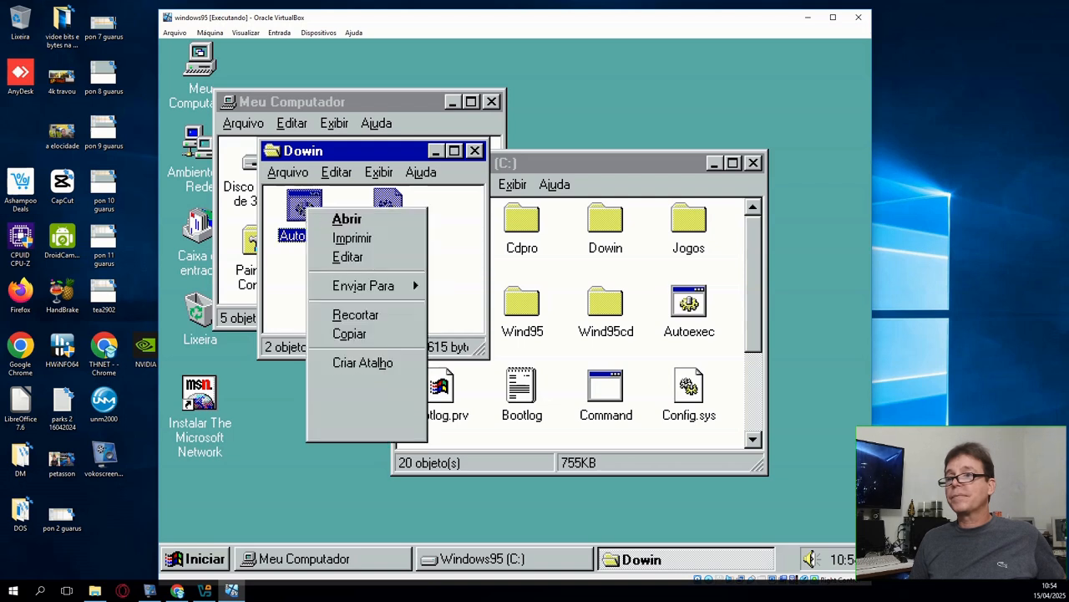
click(343, 333)
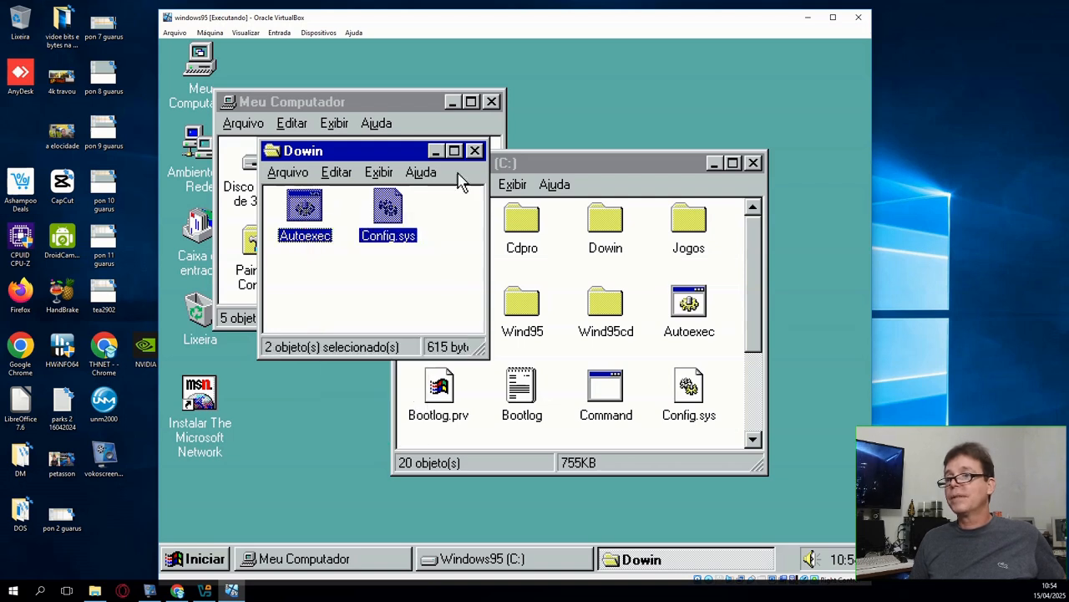
click(570, 241)
right_click(568, 266)
click(579, 357)
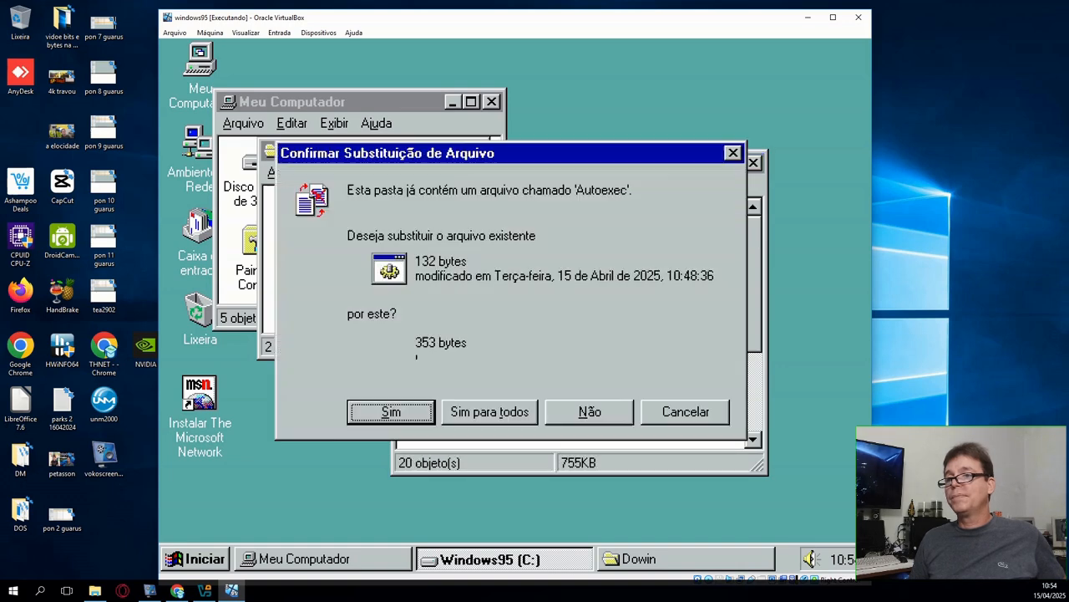
click(423, 408)
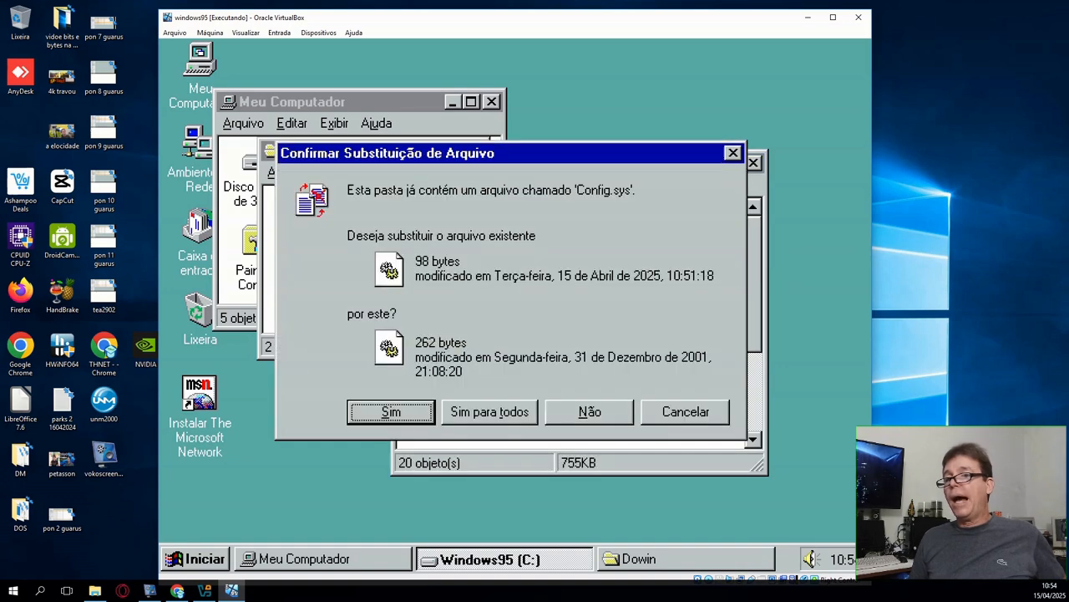
click(423, 408)
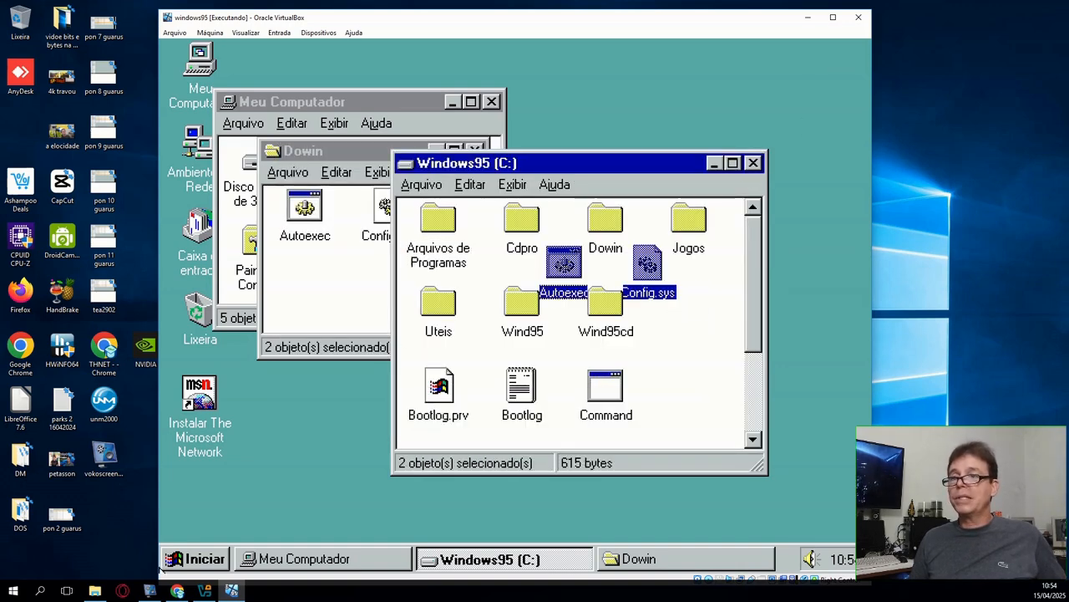
- Restart the computer and bring up the Windows 95 boot menu during startup
click(209, 564)
click(251, 523)
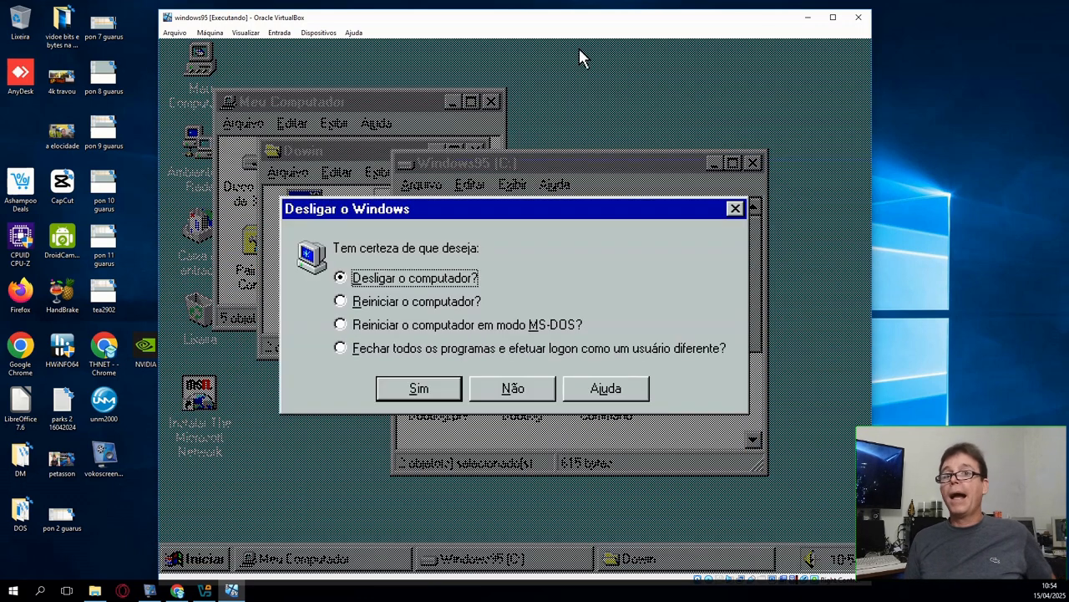
key(Return)
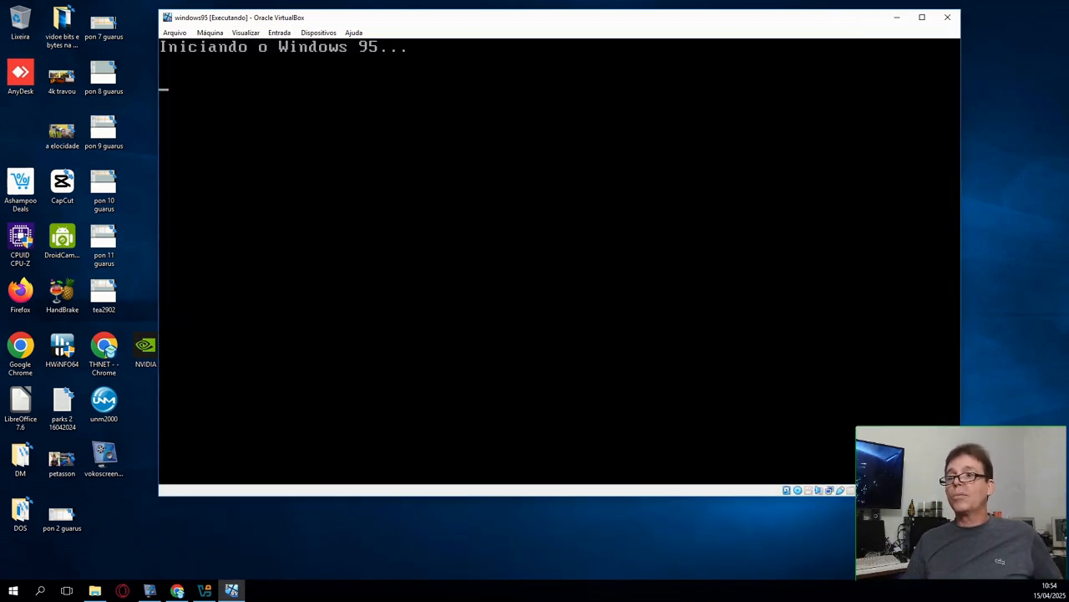
key(F8)
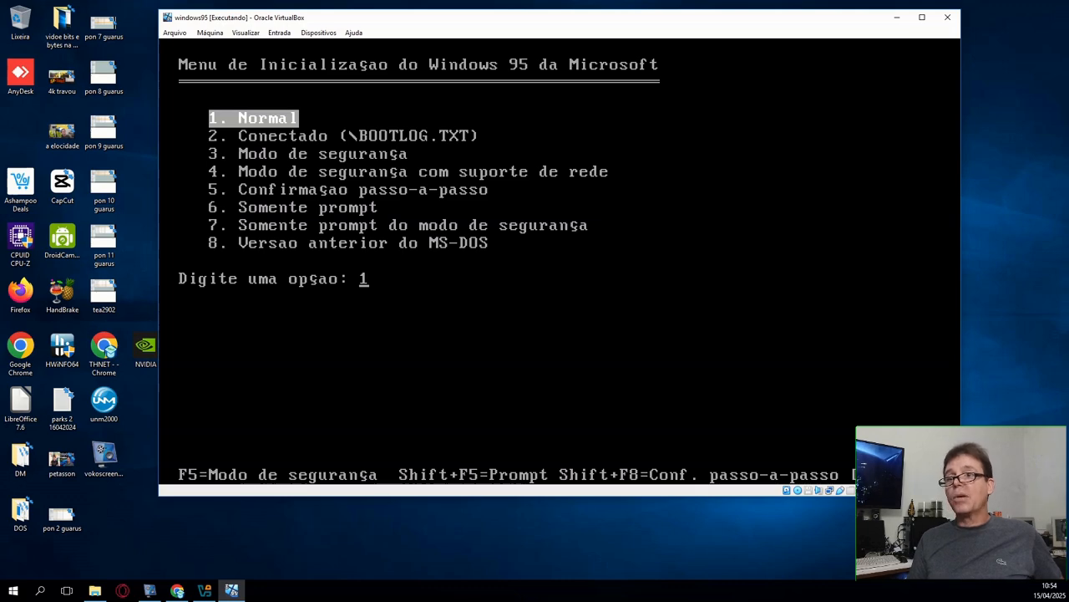
- Start the computer with the Somente prompt option of the Windows 95 boot menu
key(Down)
key(Down)
key(Down)
key(Down)
key(Down)
key(Return)
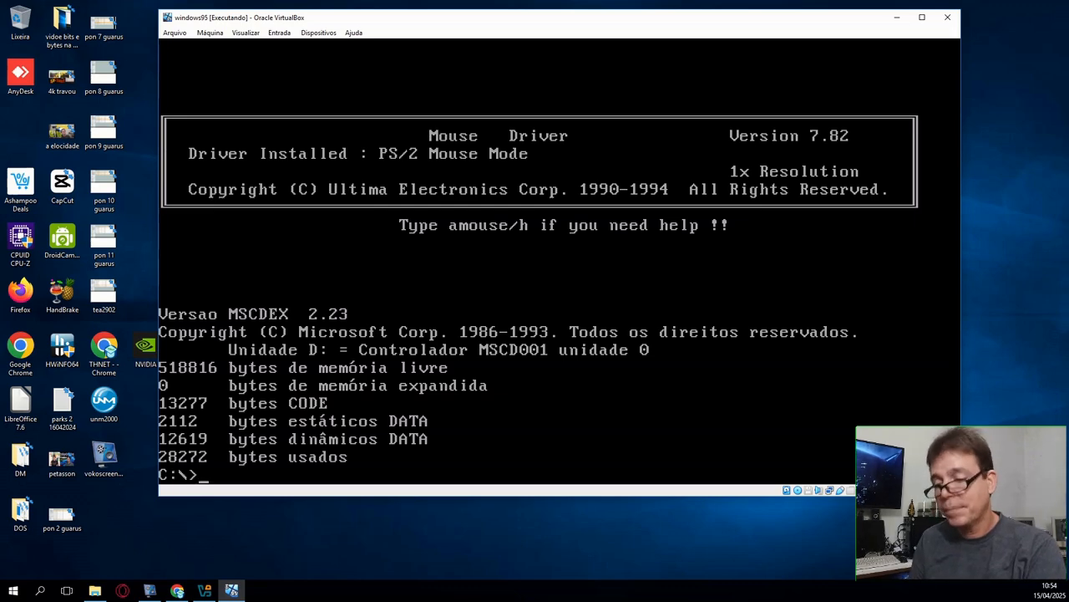
- List the contents of the CD drive D: at the DOS prompt
key(Return)
text(dir)
key(Return)
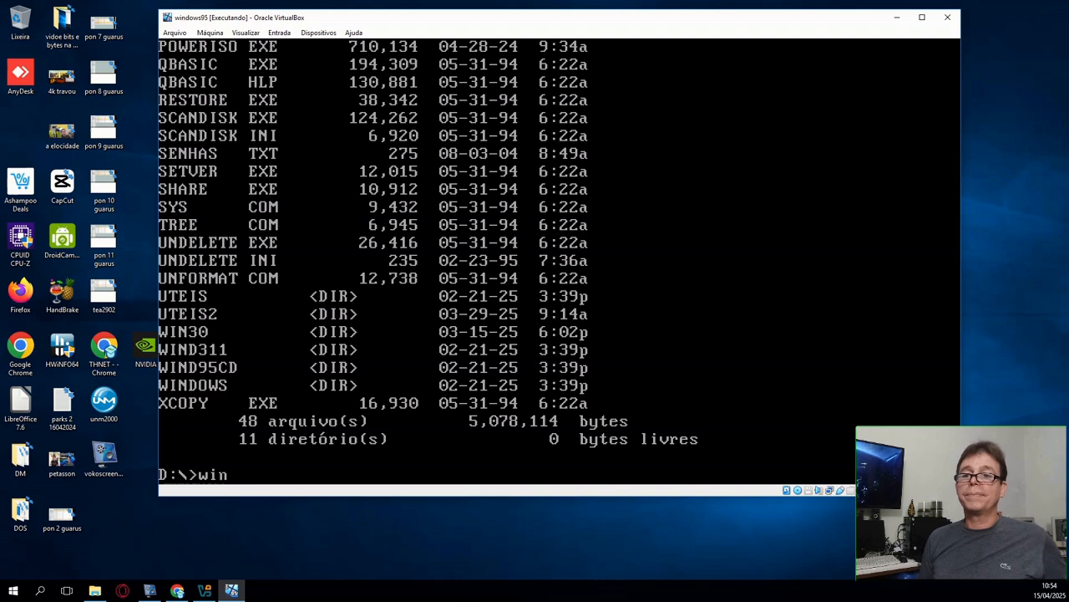
- Start Windows 95 from the prompt with win and close the Bem-vindo, Windows95 (C:), Dowin and Meu Computador windows
key(Return)
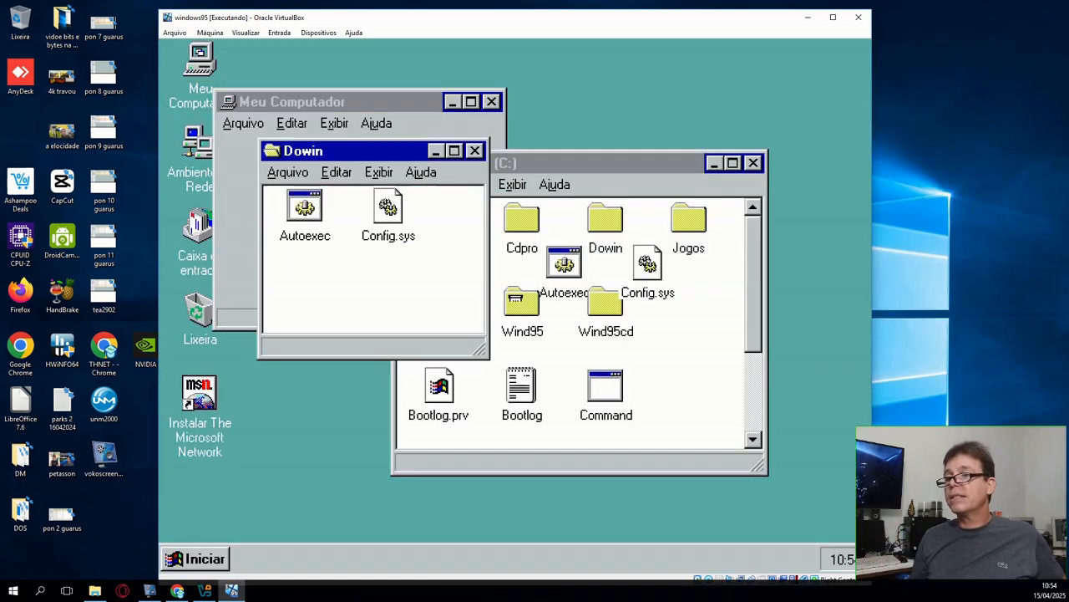
click(752, 414)
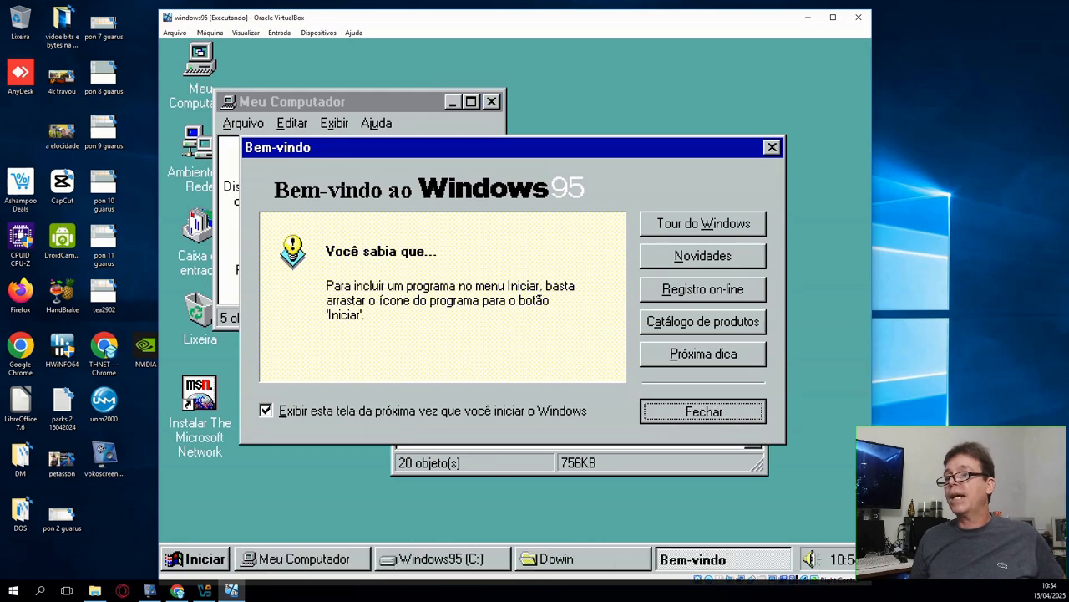
click(753, 162)
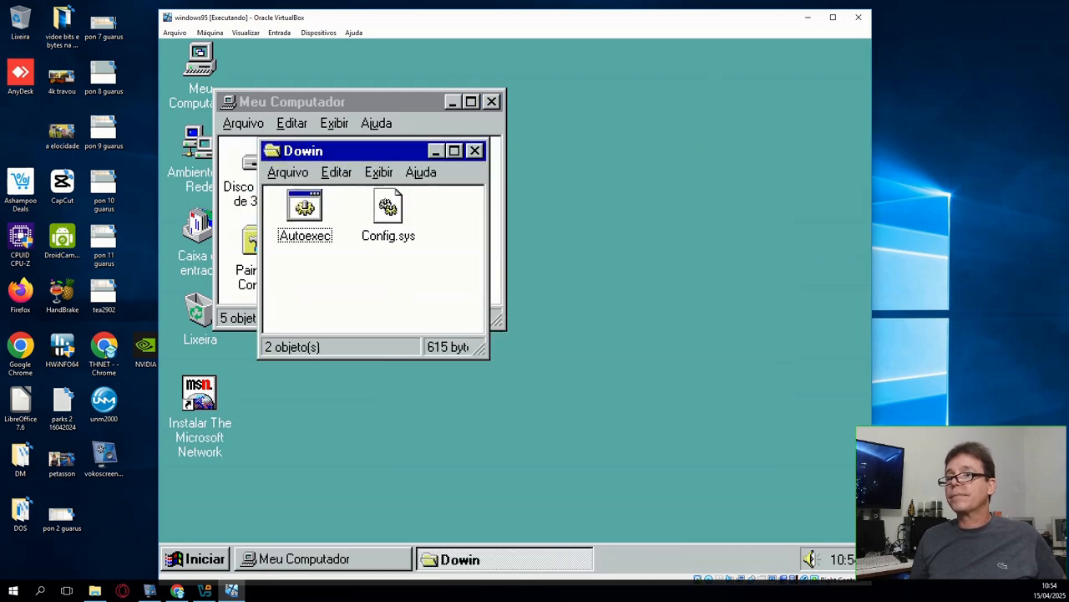
click(475, 151)
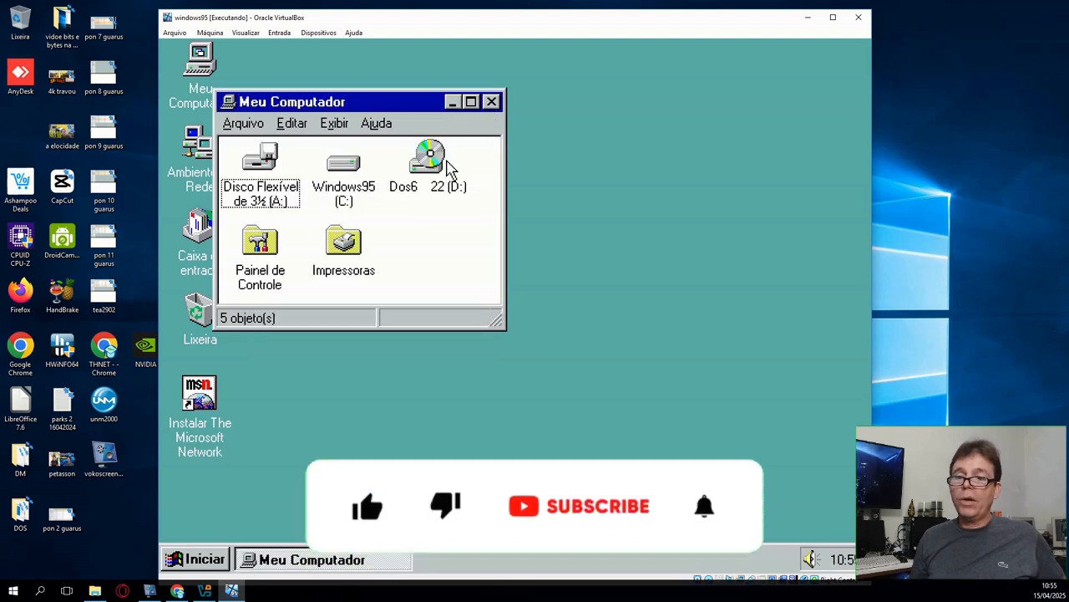
click(492, 101)
- Restart the computer from Windows 95 and call up the boot menu while it starts
click(201, 566)
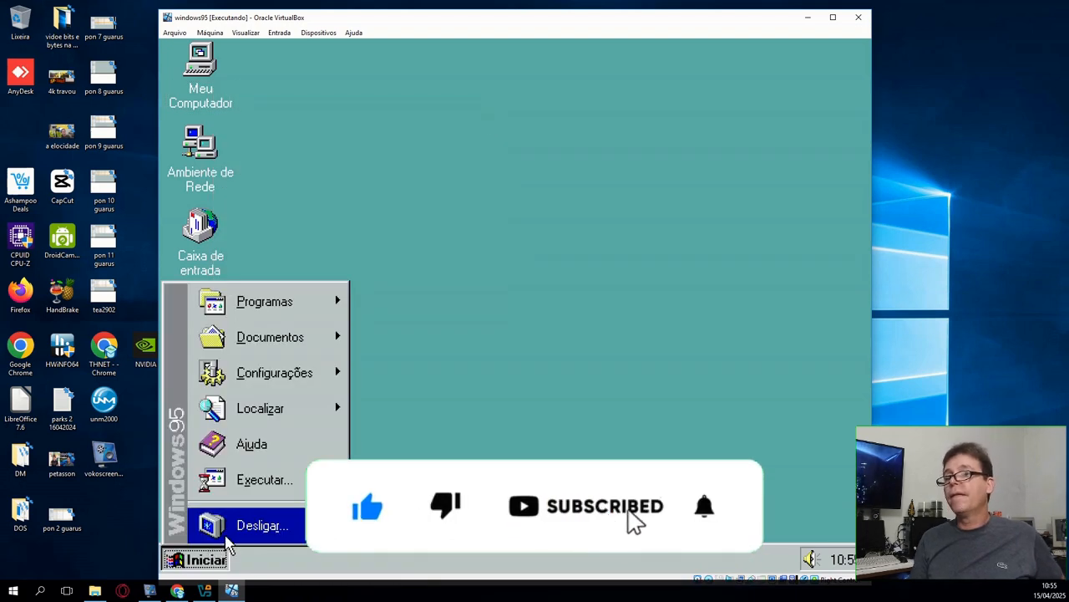
click(255, 523)
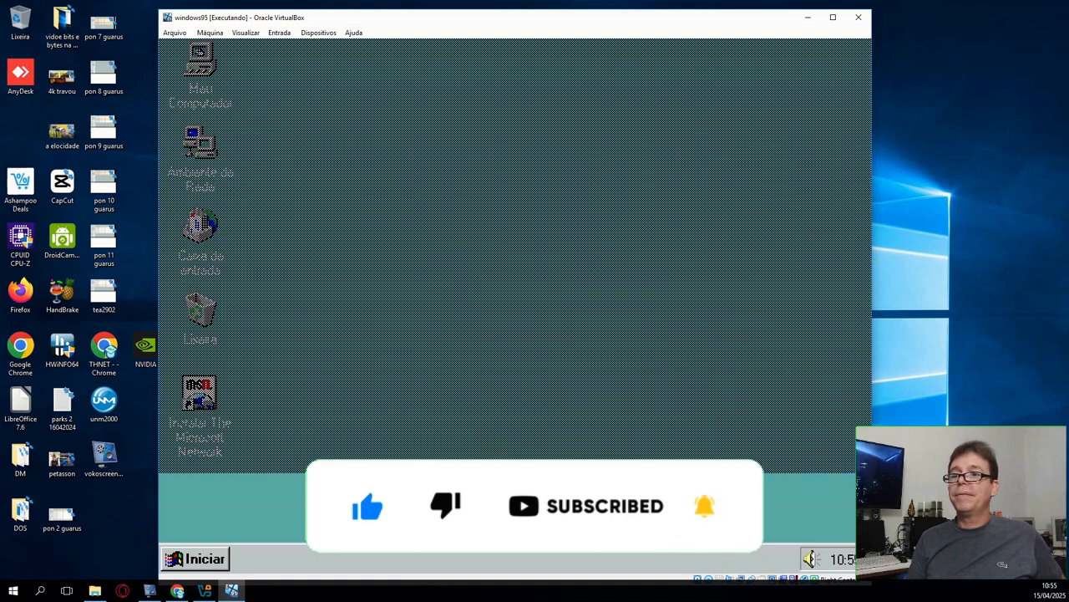
key(Down)
key(Return)
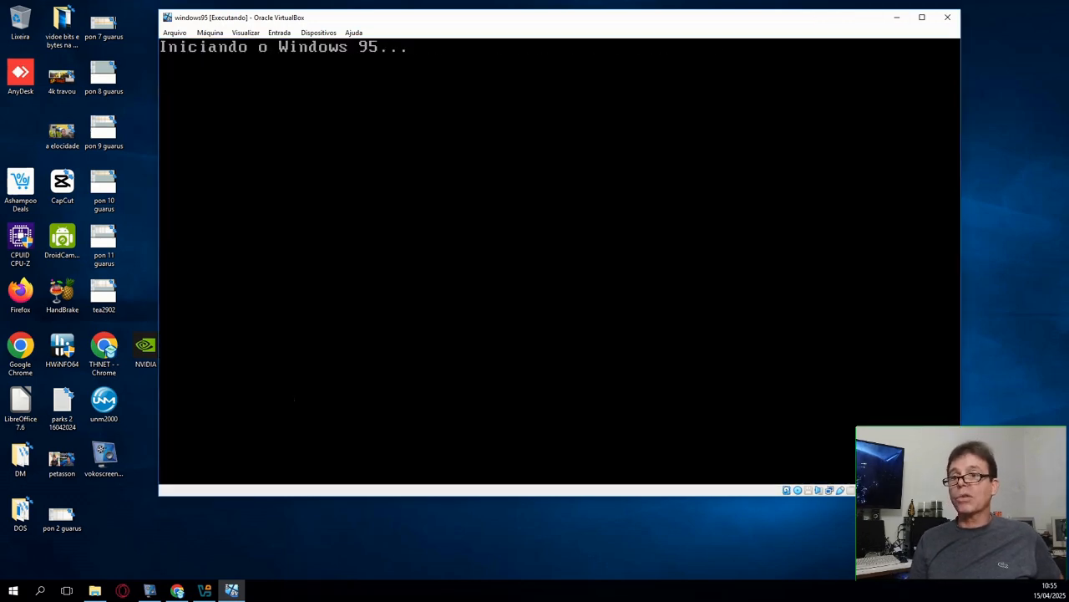
key(F8)
- Go through the boot menu's startup options and continue into the Windows 95 desktop
key(Down)
key(Down)
key(Down)
key(Down)
key(Down)
key(Down)
key(Down)
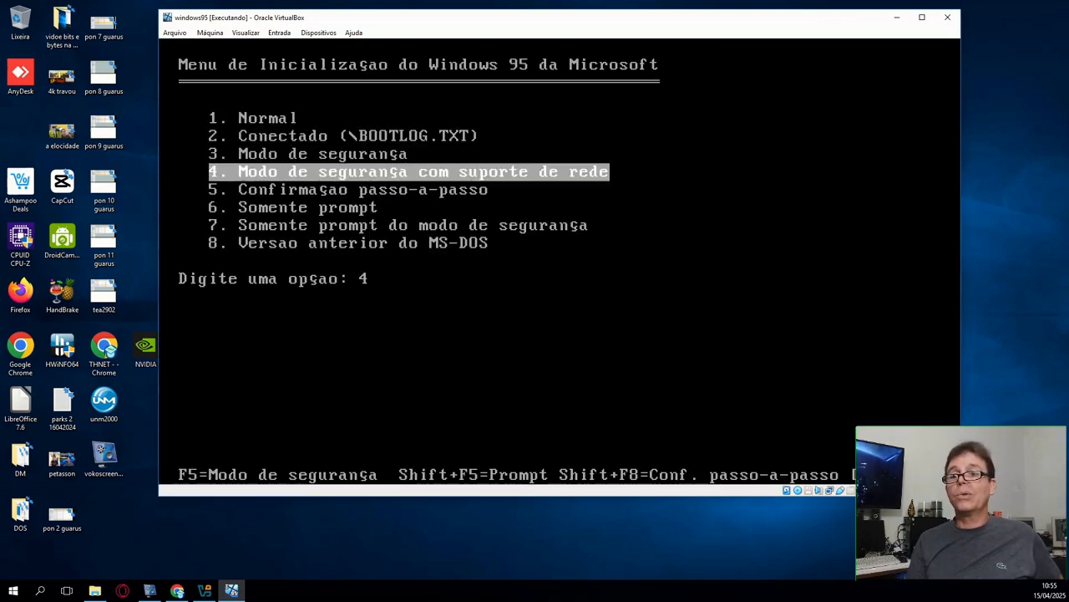
key(Return)
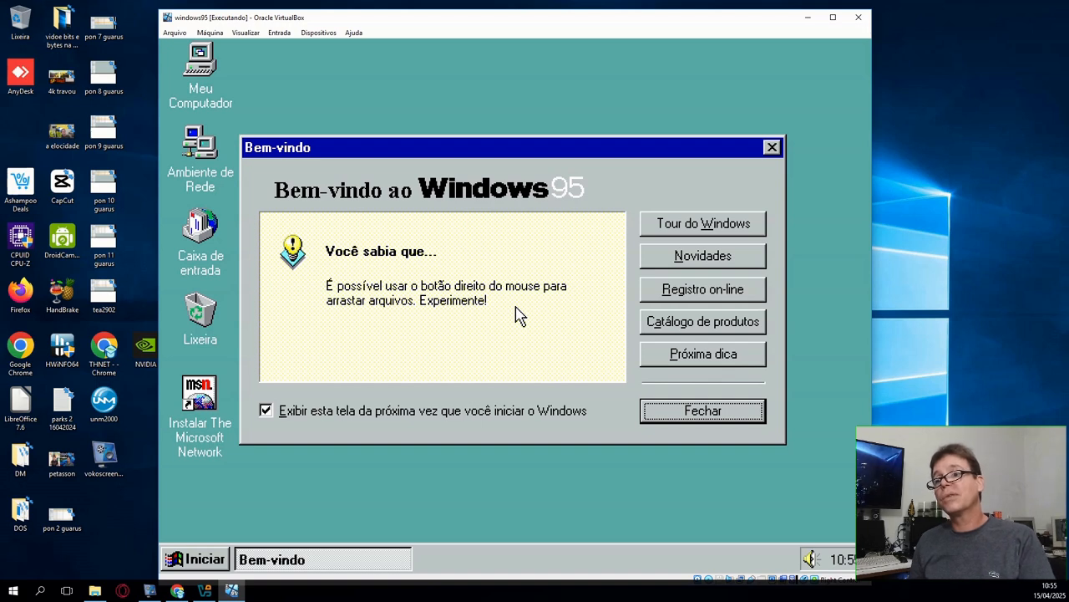
- Turn off showing the Bem-vindo screen at Windows startup and close it
click(376, 410)
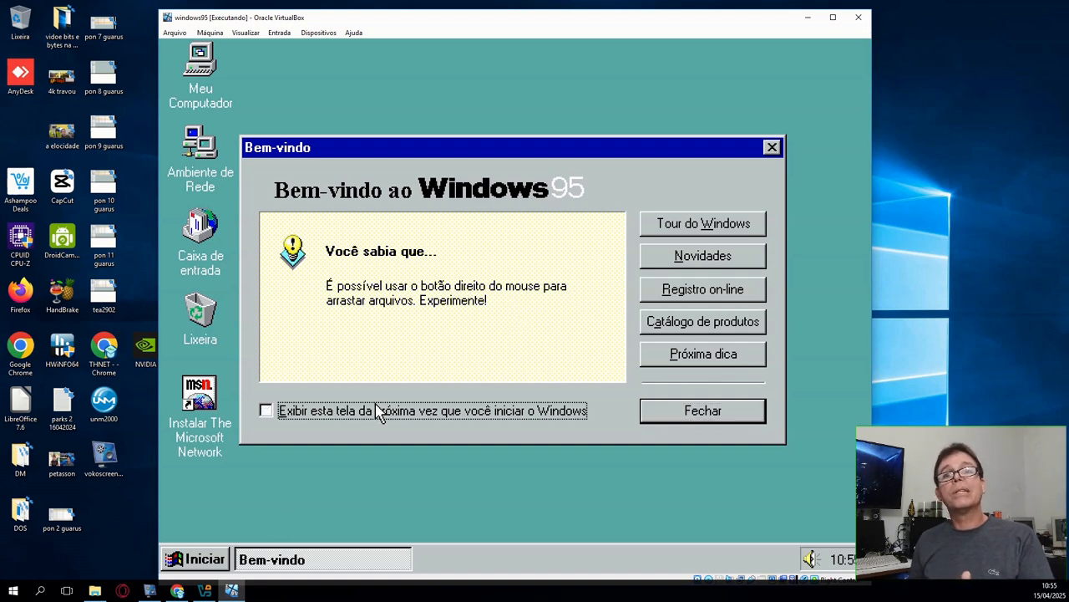
click(702, 411)
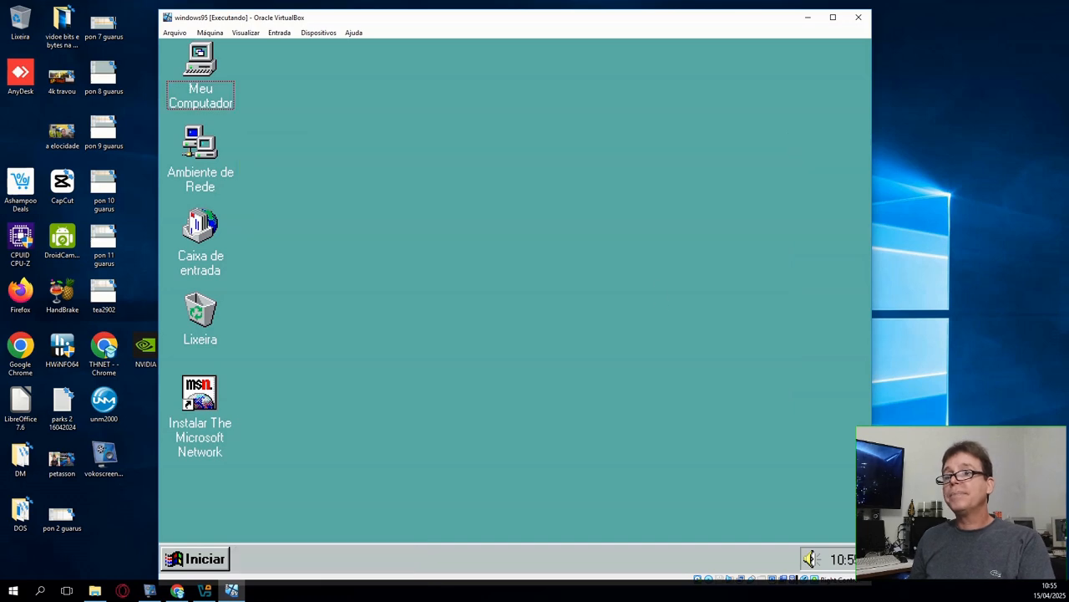
- Open the Duke3d folder inside Jogos on the Windows95 (C:) drive
double_click(212, 72)
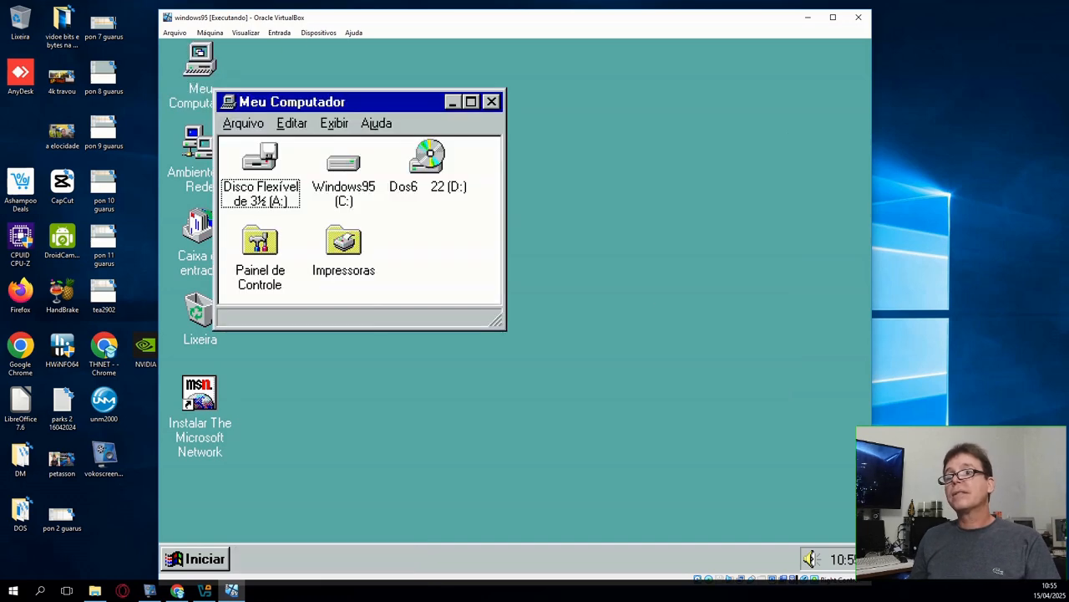
double_click(351, 179)
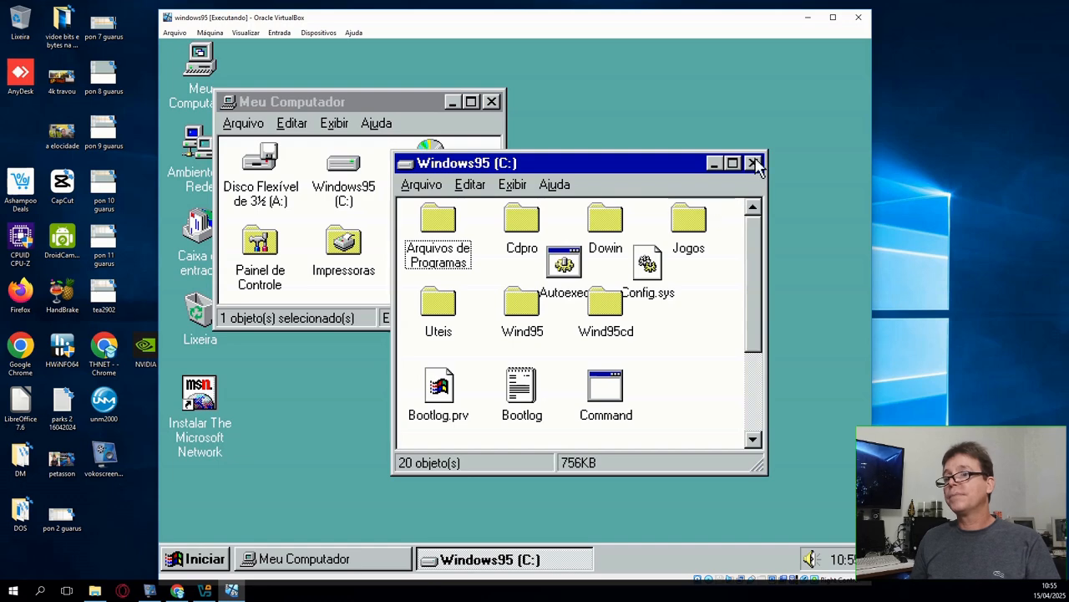
click(733, 163)
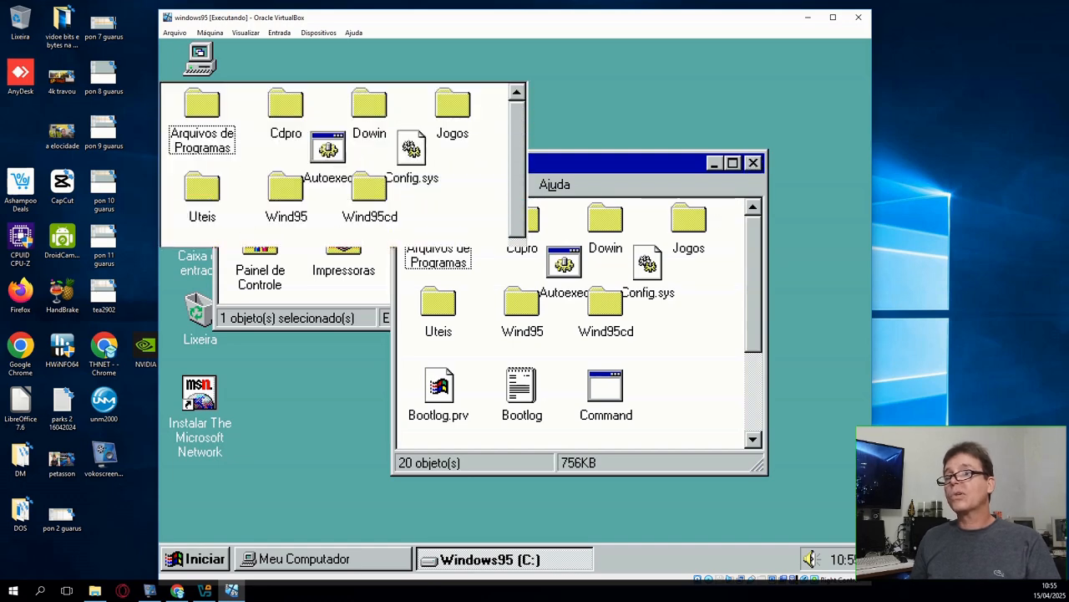
click(450, 115)
double_click(450, 115)
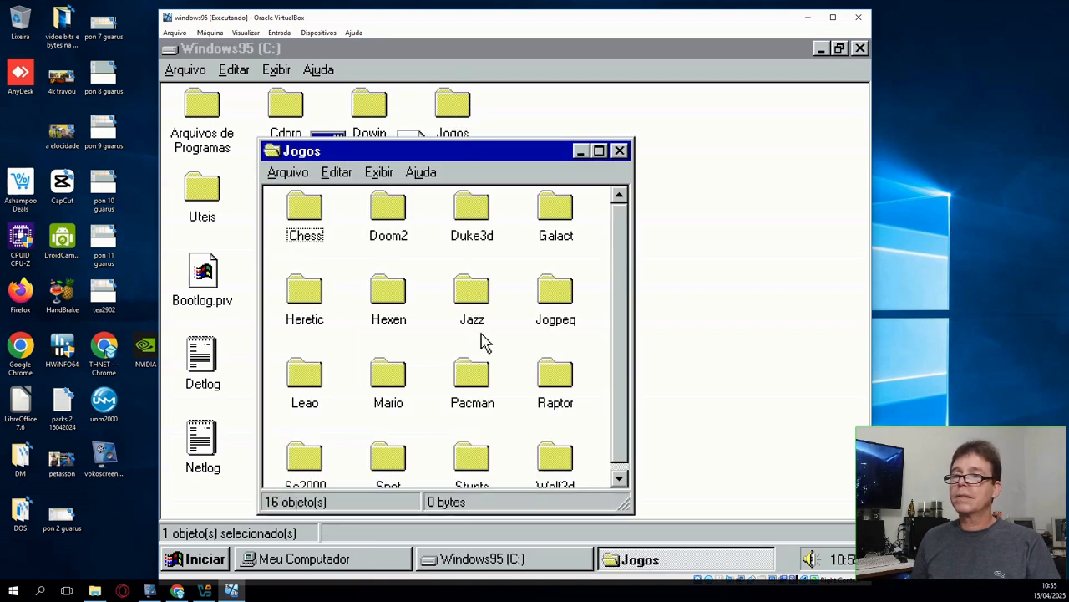
scroll(621, 267, down, 1)
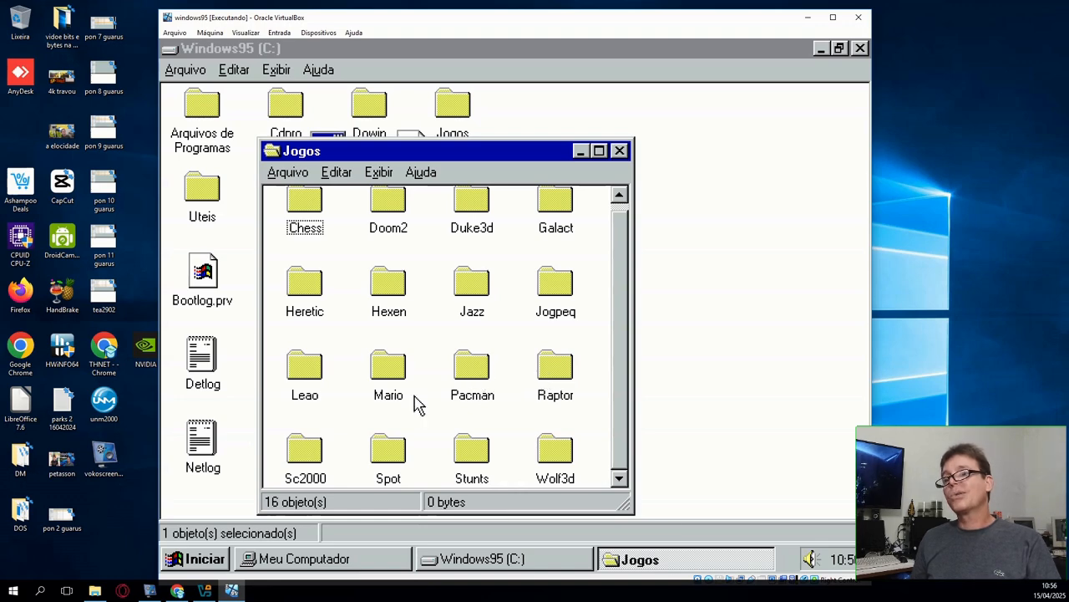
double_click(464, 204)
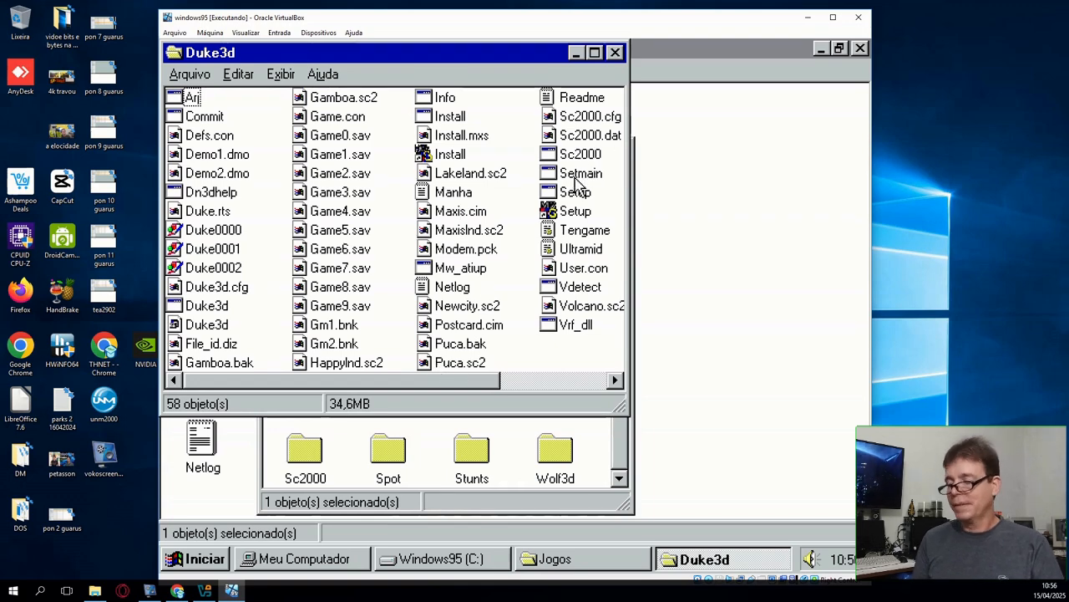
- Run the Duke Nukem 3D Setup program with the DUKE3D.CFG configuration and open Sound Setup
double_click(575, 208)
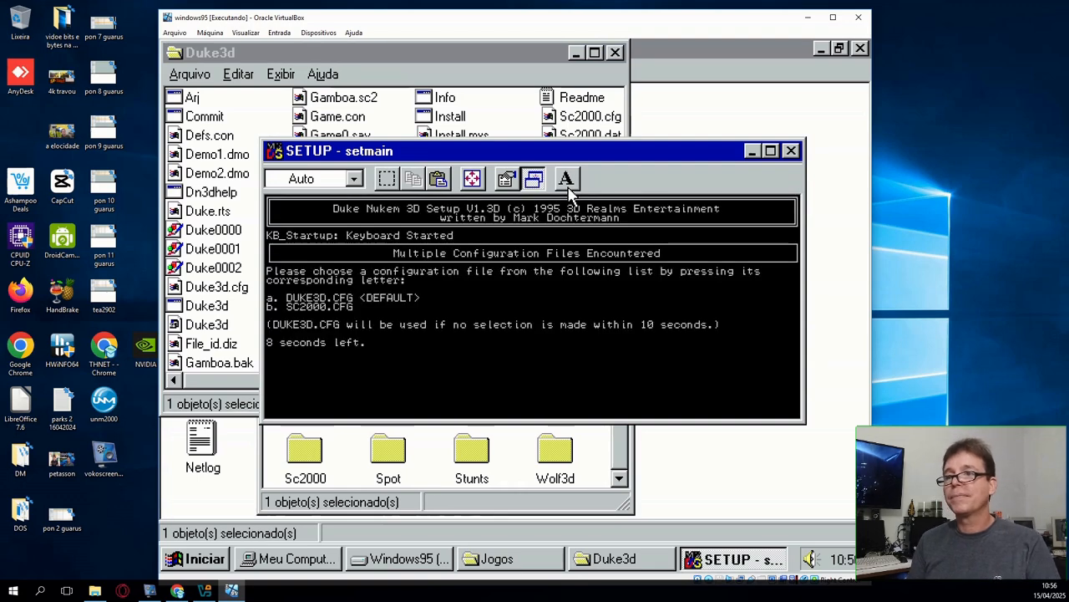
key(a)
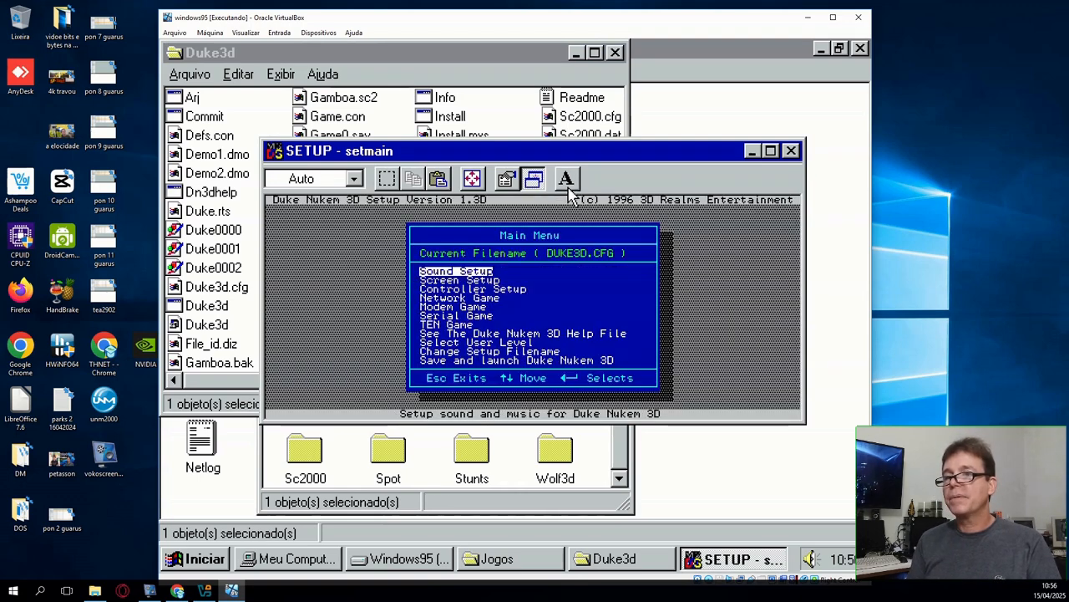
key(Return)
key(Down)
key(Down)
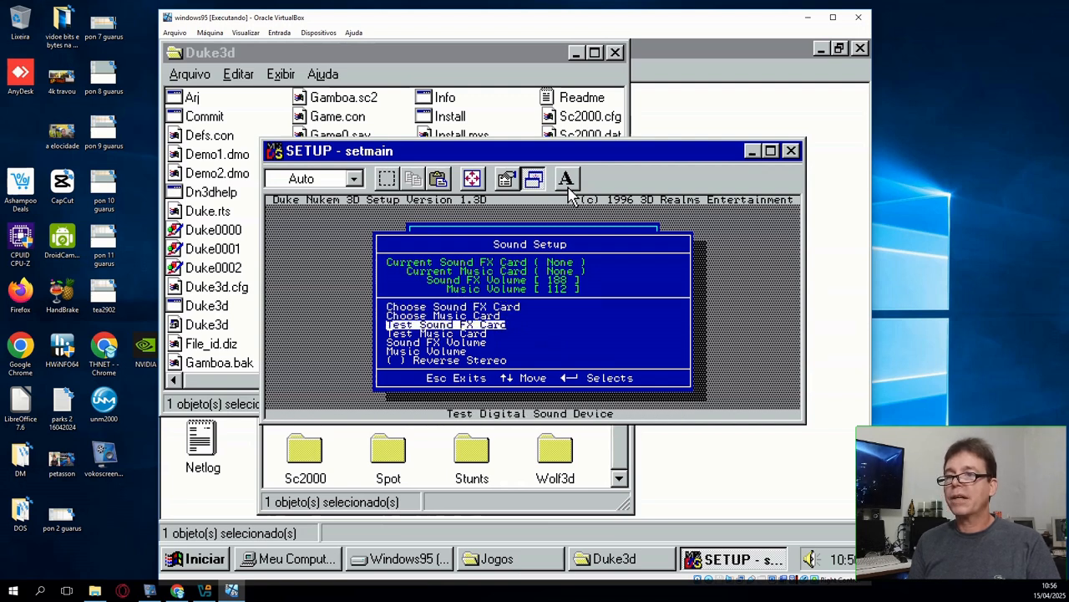
- Choose Sound Blaster as the Sound FX card
key(Up)
key(Up)
key(Return)
key(Down)
key(Down)
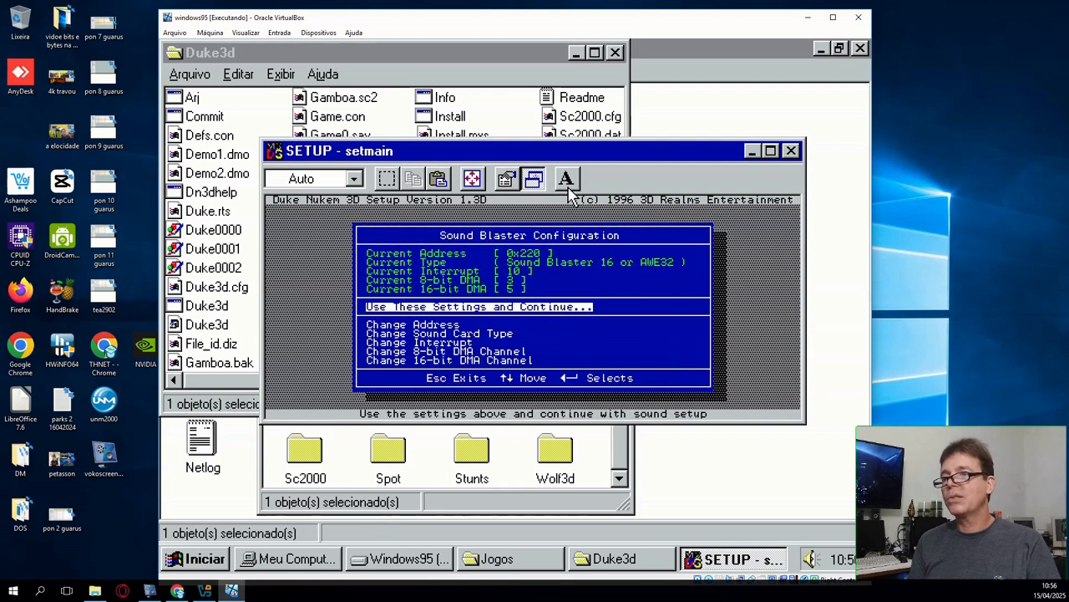
- Set the Sound Blaster interrupt to 5
key(Down)
key(Down)
key(Down)
key(Return)
key(Up)
key(Up)
key(Return)
- Set the Sound Blaster 8-bit DMA channel to 1
key(Down)
key(Down)
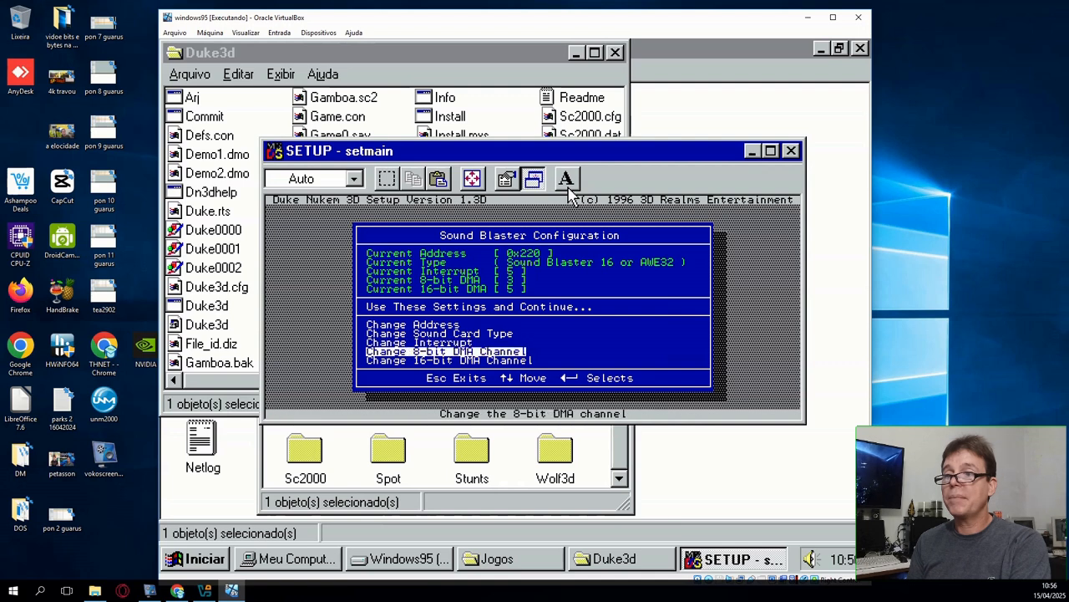
key(Up)
key(Return)
key(Up)
key(Return)
- Accept the Sound Blaster settings and complete the Sound FX card setup with a 16 Khz mixing rate
key(Up)
key(Up)
key(Up)
key(Up)
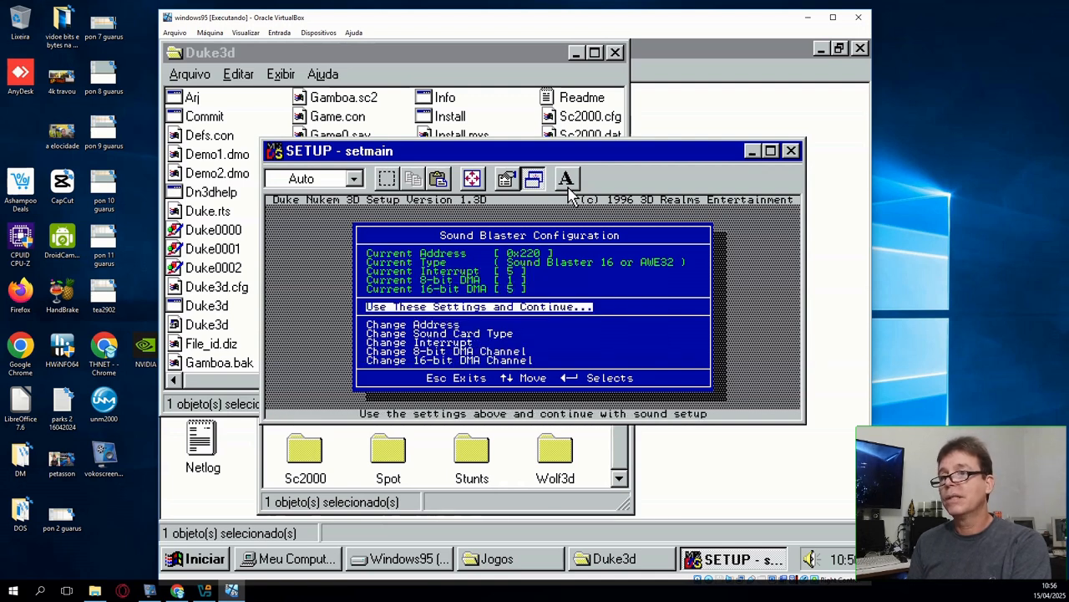
key(Return)
key(Return)
key(Return)
key(Return)
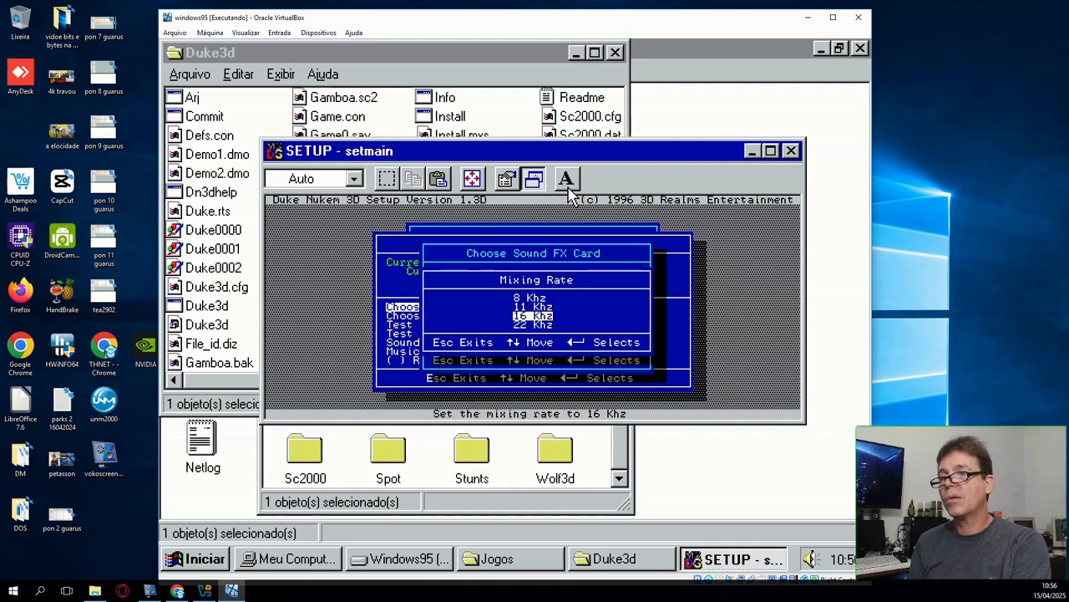
key(Return)
- Leave Sound Setup, save the configuration and launch Duke Nukem 3D
key(Down)
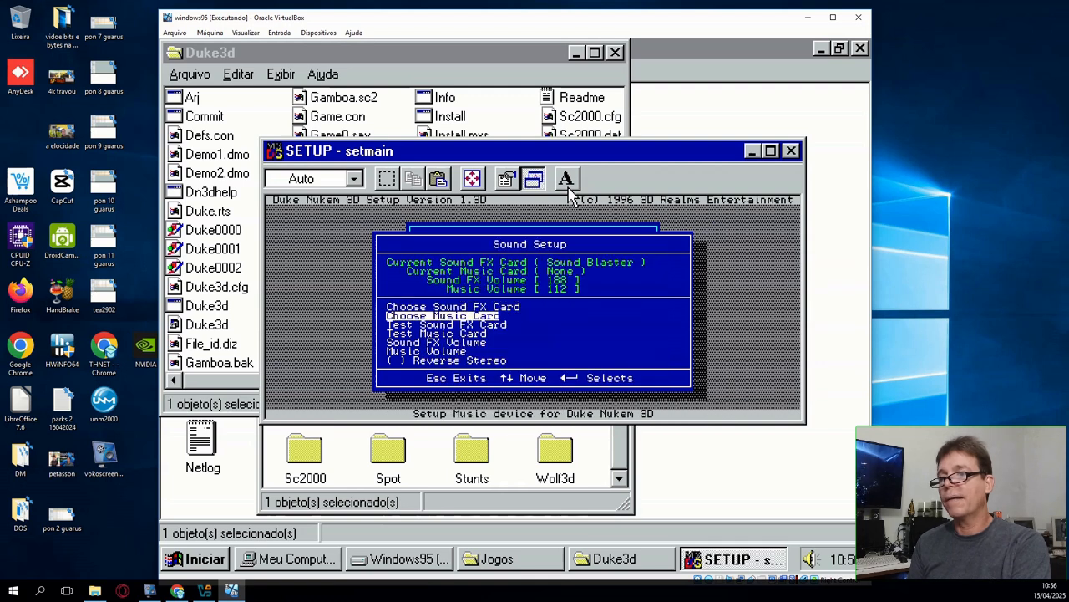
key(Escape)
key(Down)
key(Down)
key(Down)
key(Down)
key(Down)
key(Down)
key(Down)
key(Down)
key(Down)
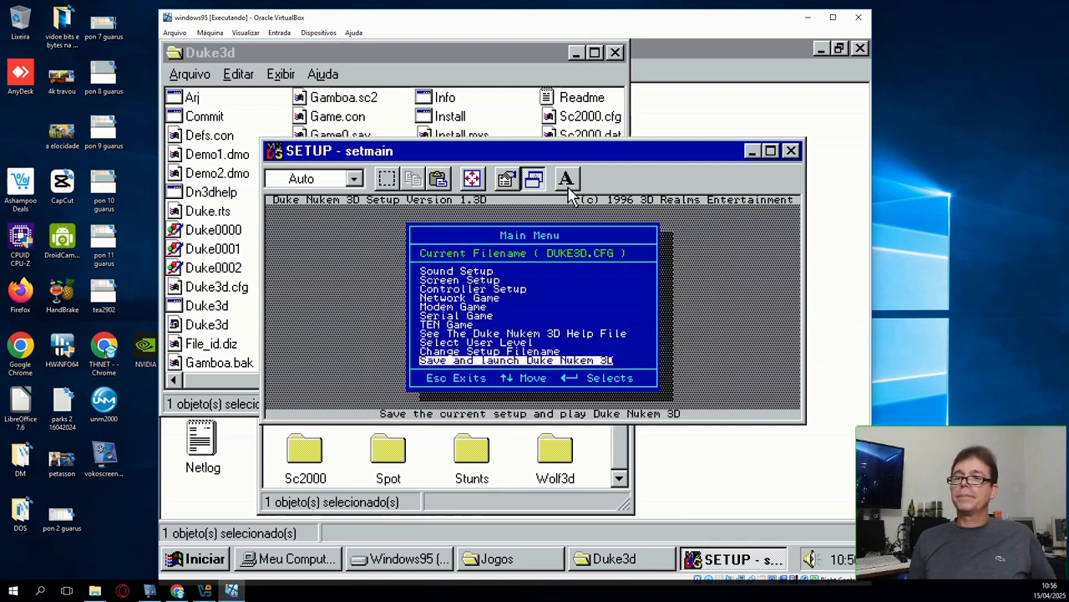
key(Down)
key(Return)
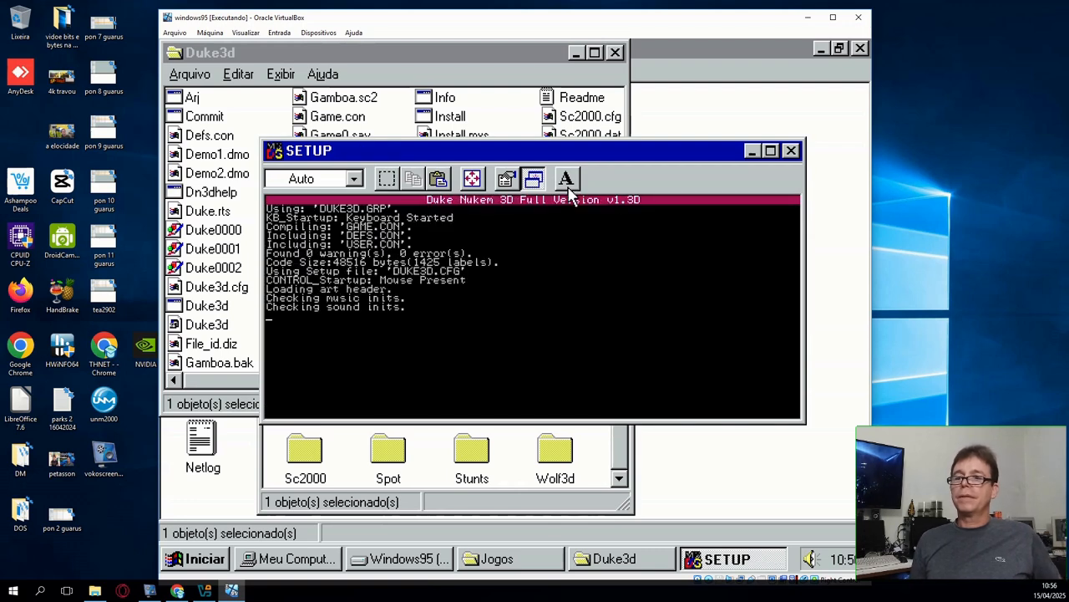
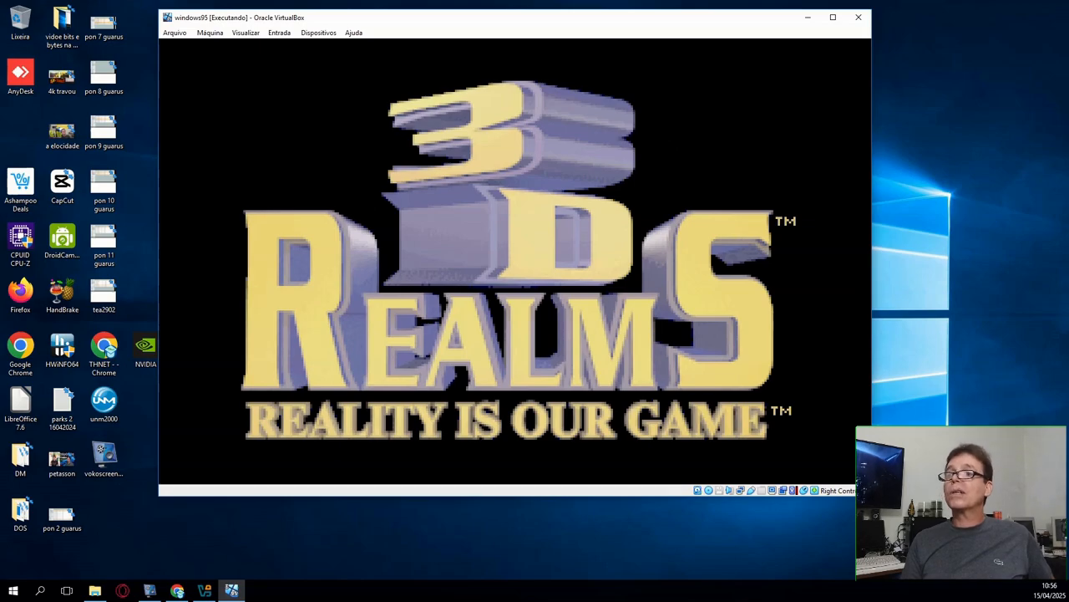
- Skip the intro and start a new Duke Nukem 3D game at the LET'S ROCK skill level
key(Escape)
key(Escape)
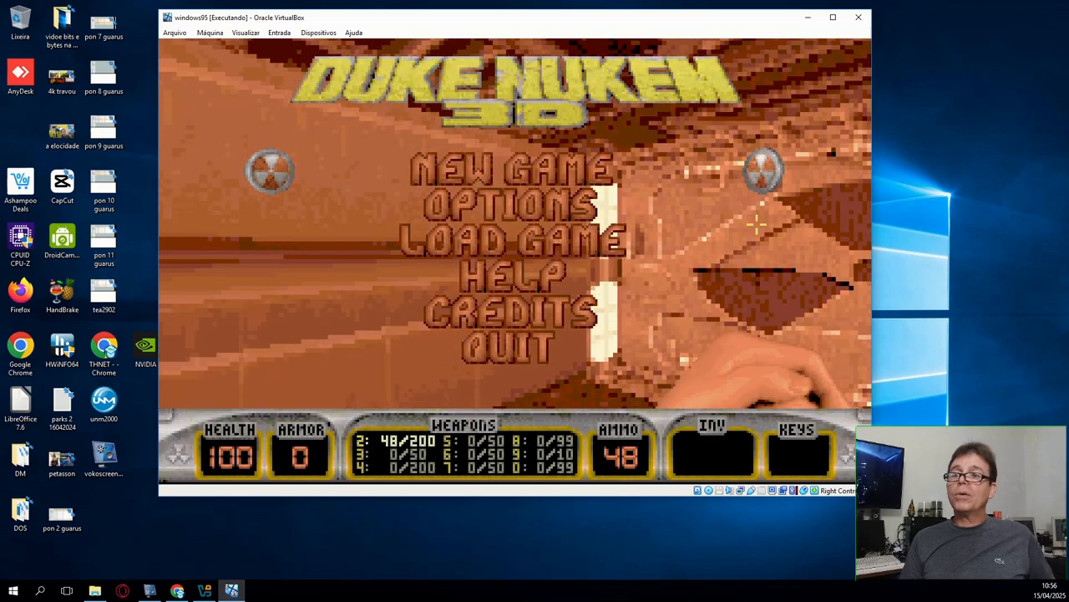
key(Return)
key(Return)
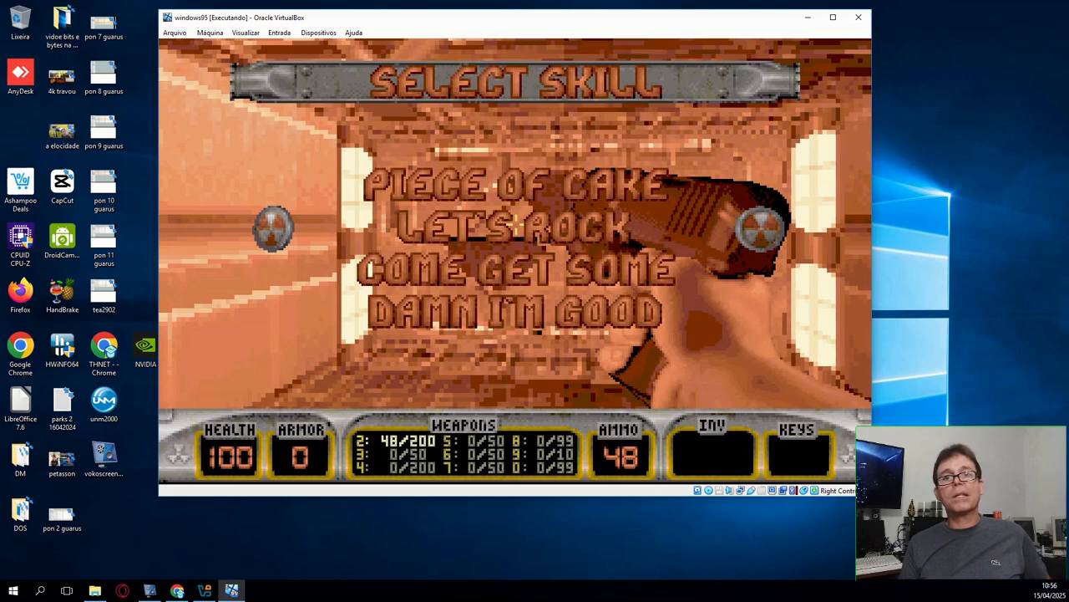
key(Return)
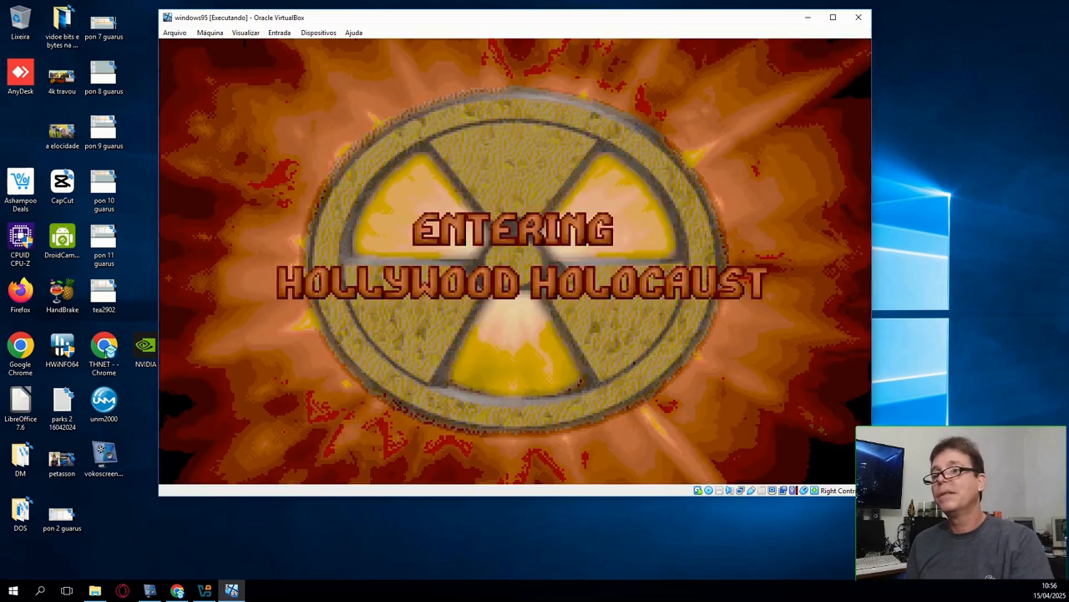
- View the in-game Options screen and return to the Duke Nukem 3D main menu
key(Escape)
key(Down)
key(Down)
key(Down)
key(Return)
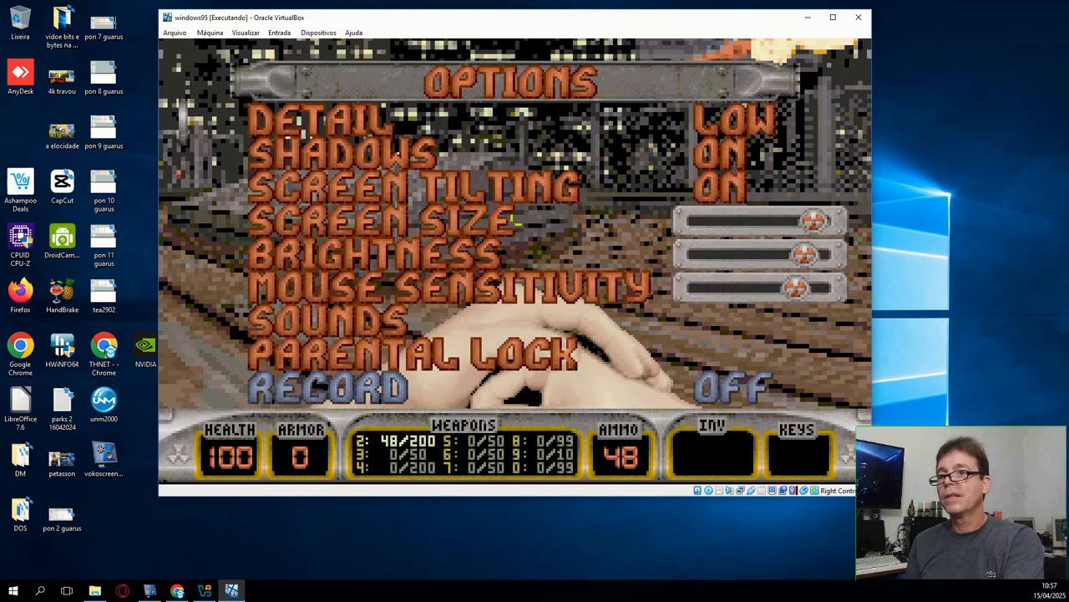
key(Return)
key(Escape)
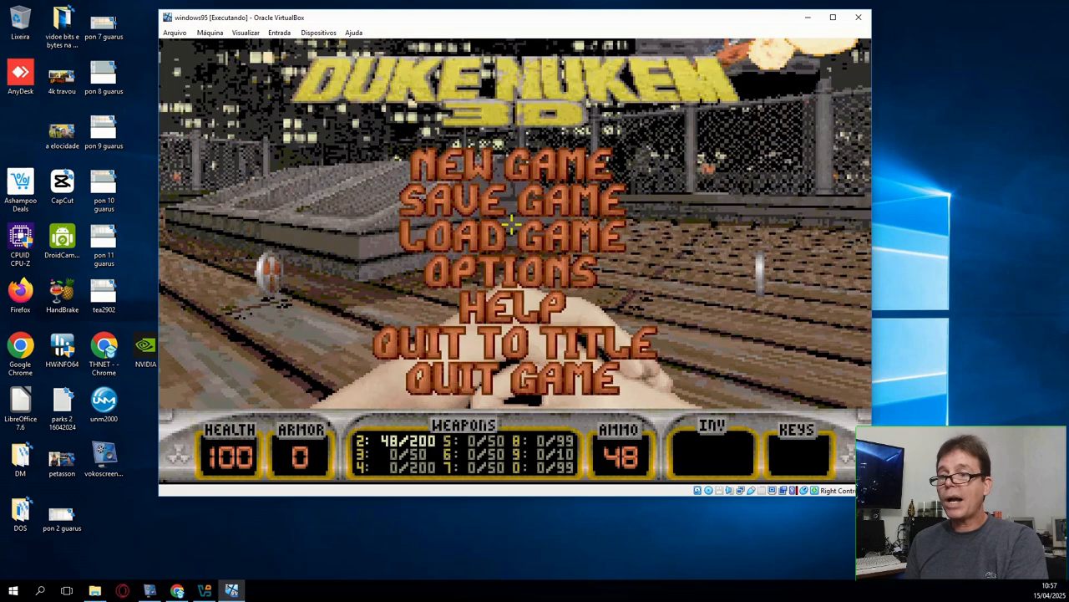
- Quit Duke Nukem 3D, confirming the exit, and close the finished SETUP window
key(Down)
key(Down)
key(Down)
key(Return)
key(y)
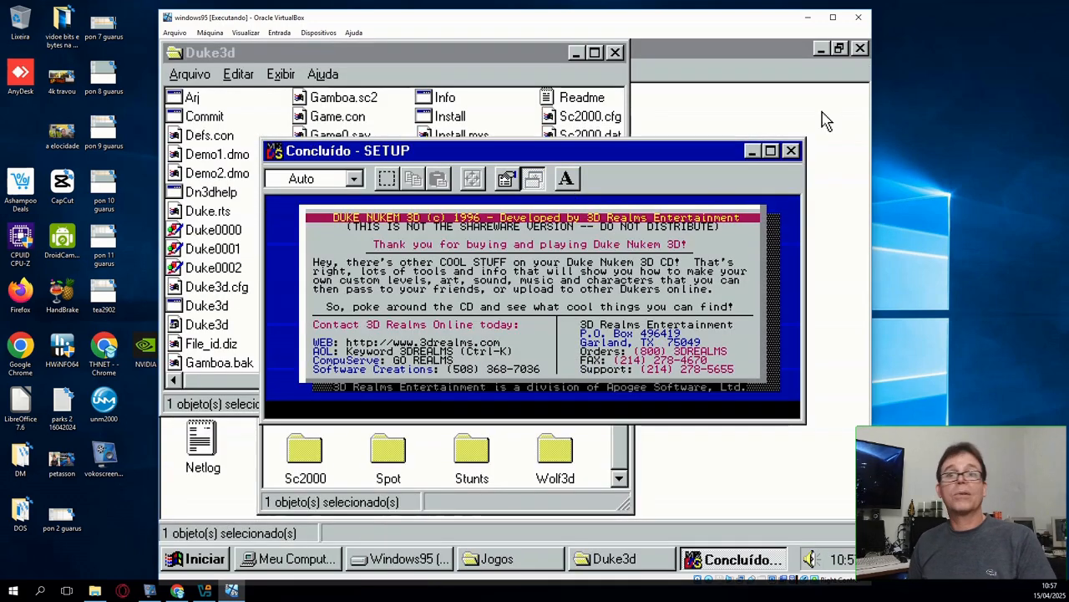
click(790, 151)
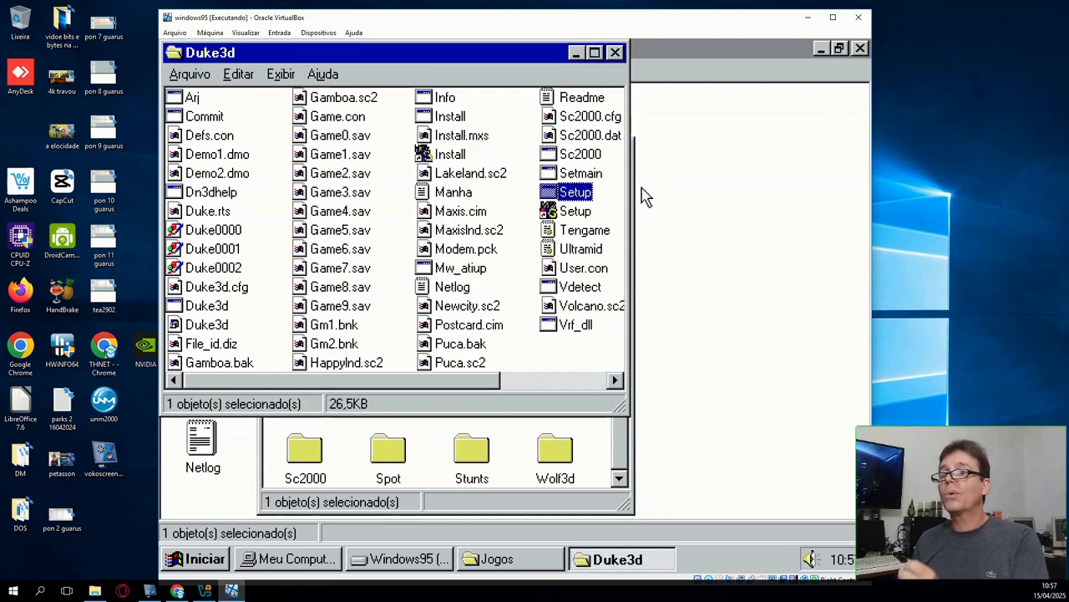
- Close the Duke3d, Jogos, Windows95 (C:) and Meu Computador windows
click(614, 53)
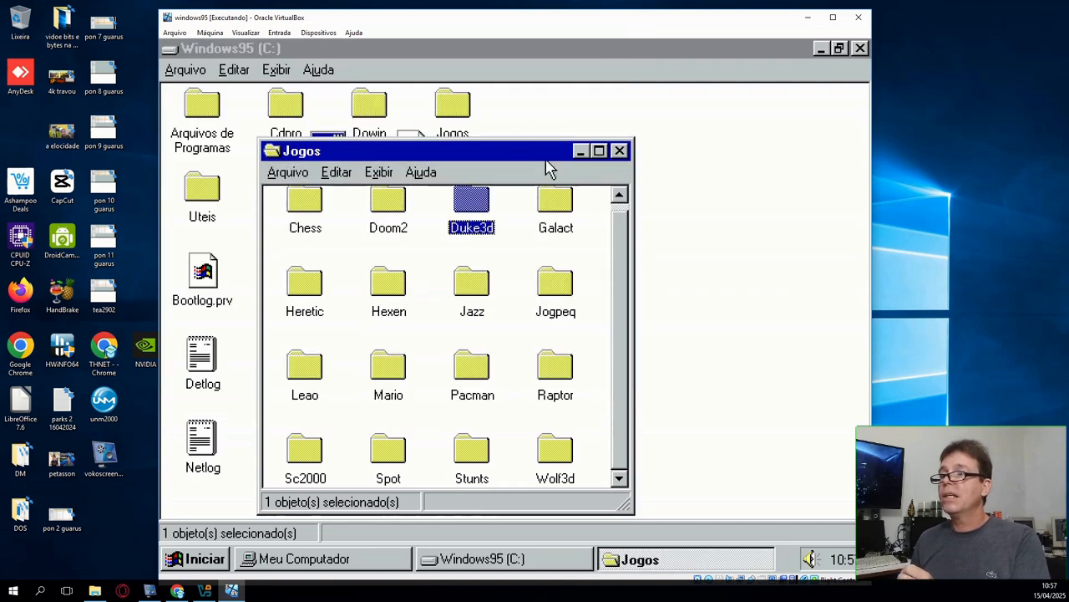
click(618, 153)
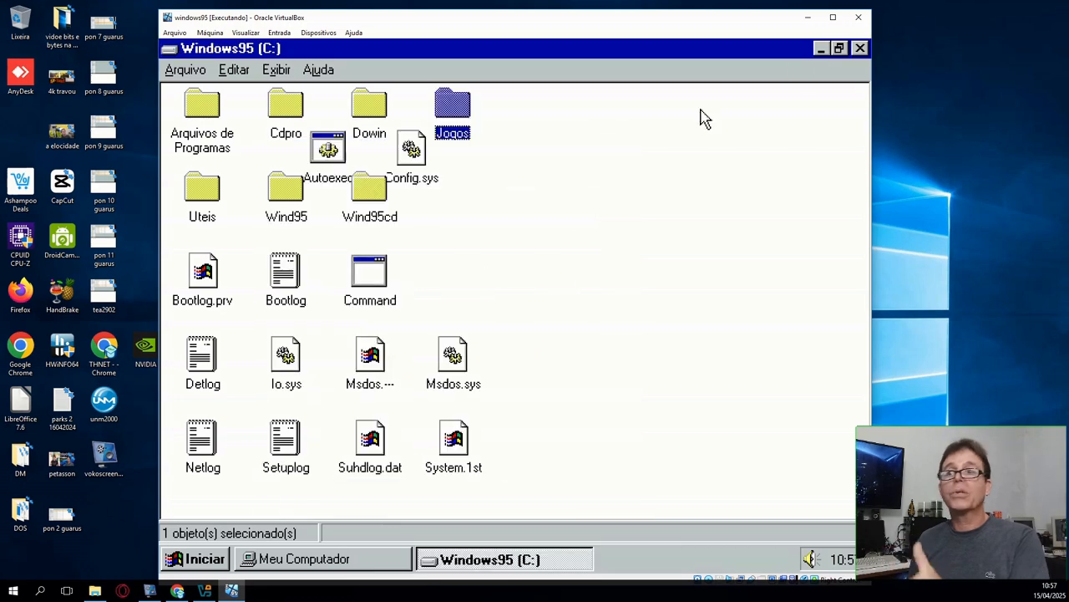
click(860, 49)
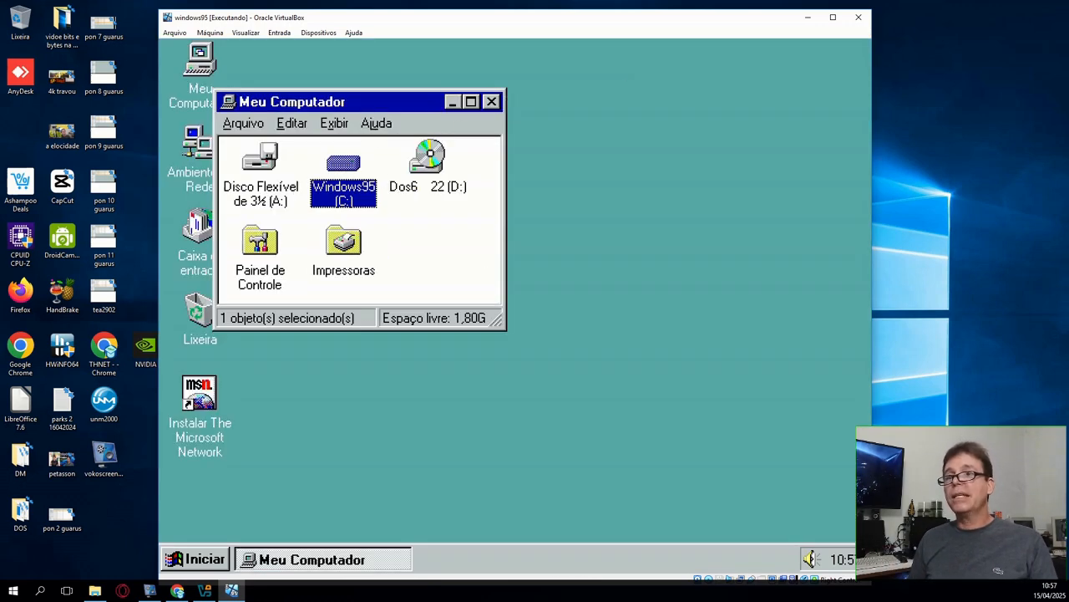
click(492, 101)
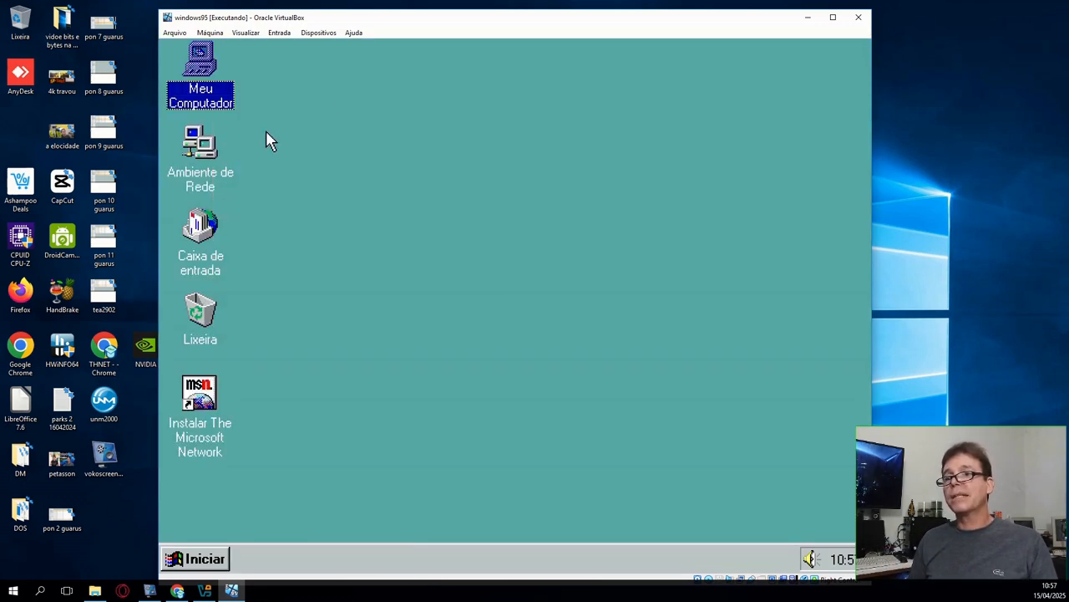
- Inspect the unrecognised hardware under Outros dispositivos in Device Manager, selecting the PCI VGA-Compatible Display Adapter
right_click(199, 67)
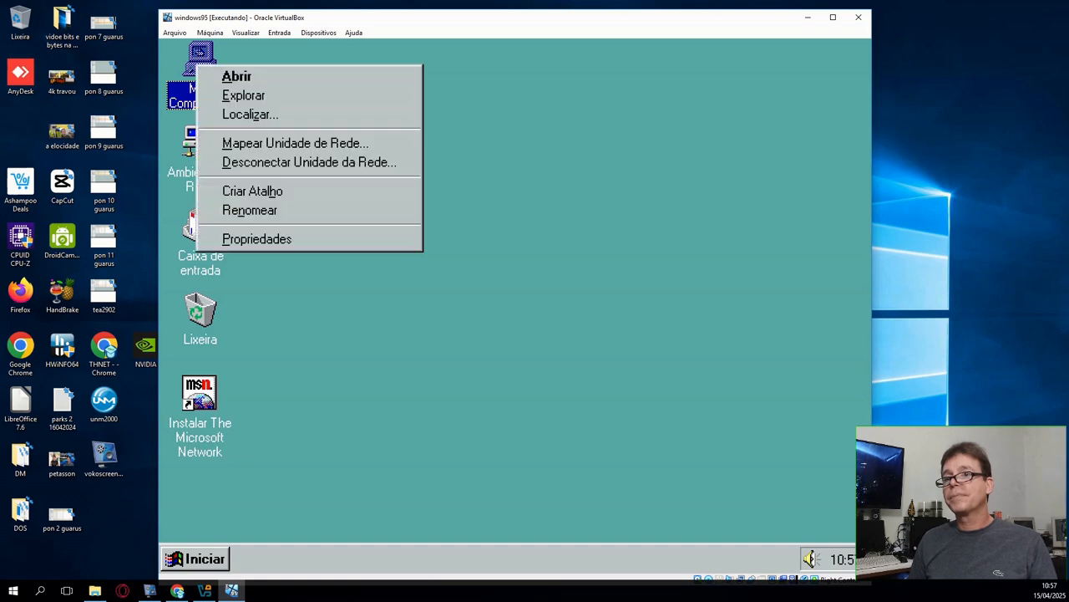
click(258, 241)
click(361, 84)
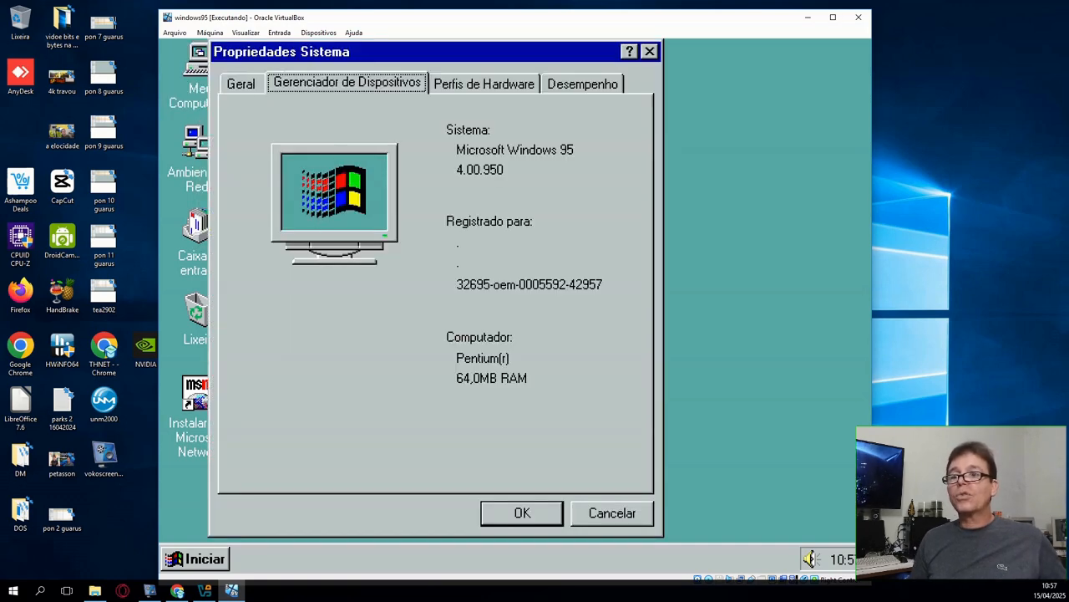
click(251, 328)
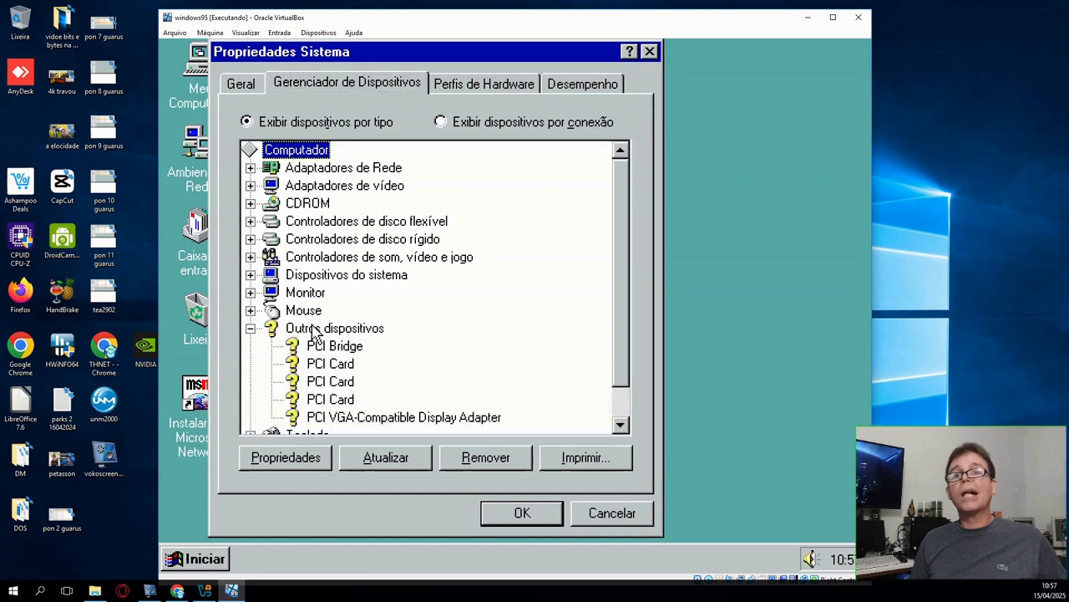
click(497, 418)
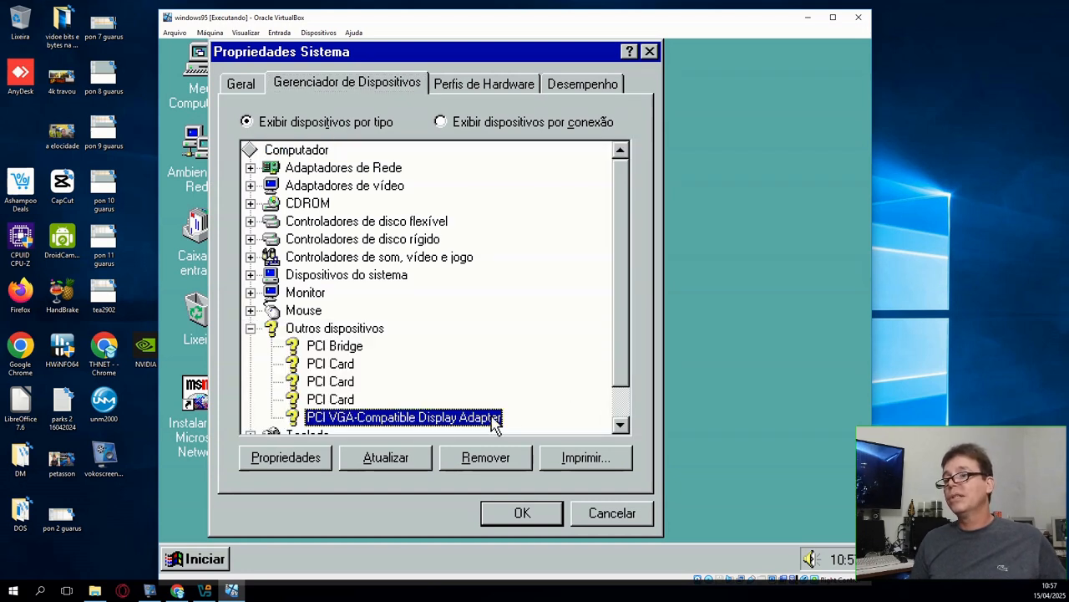
- Open the desktop's video configuration settings and check the available colour palette options
right_click(808, 257)
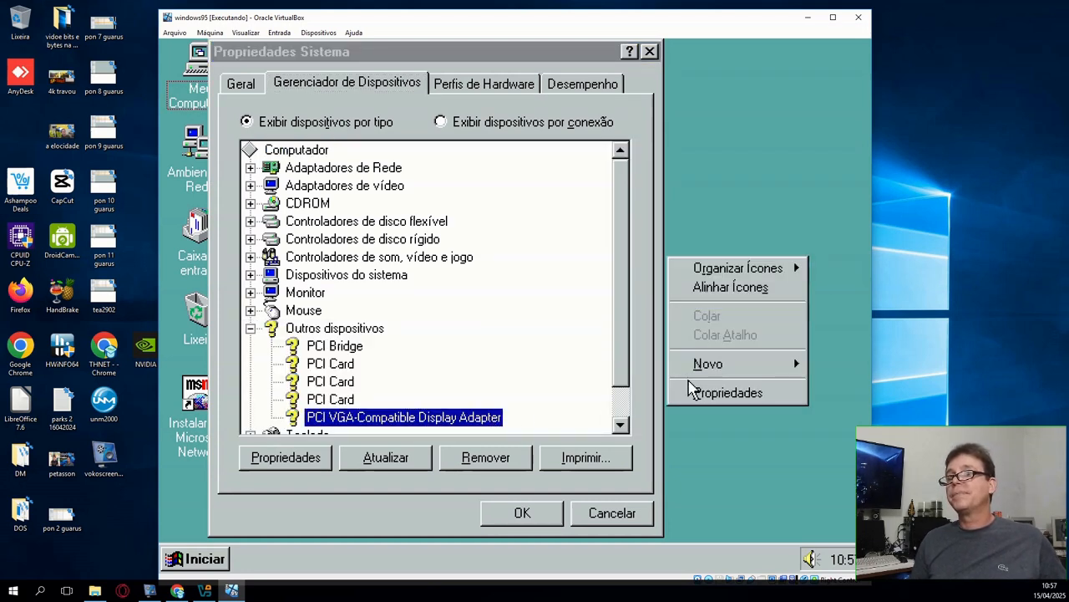
click(704, 393)
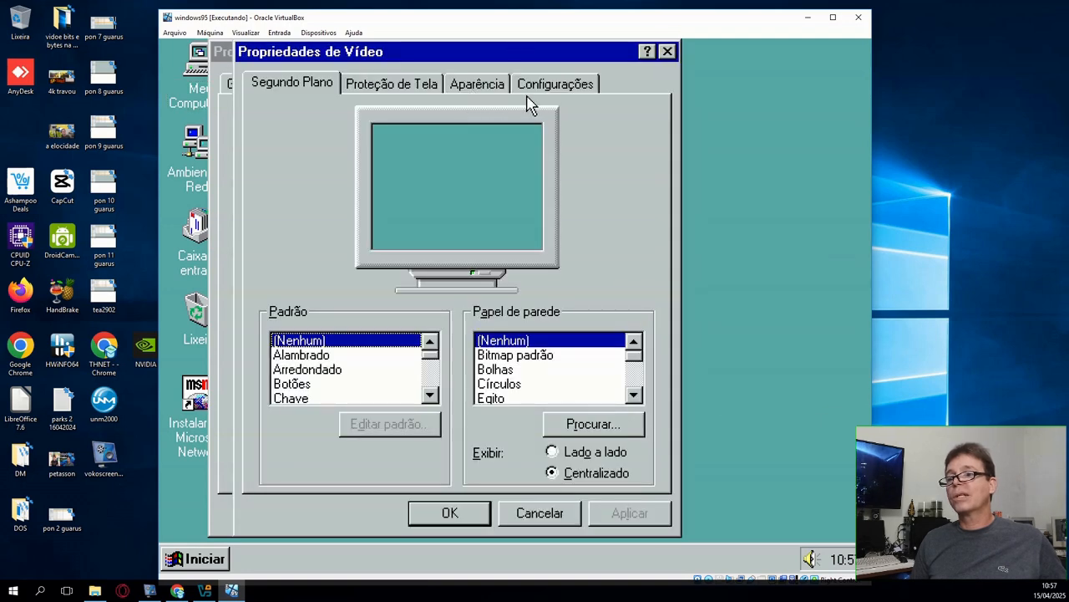
click(565, 87)
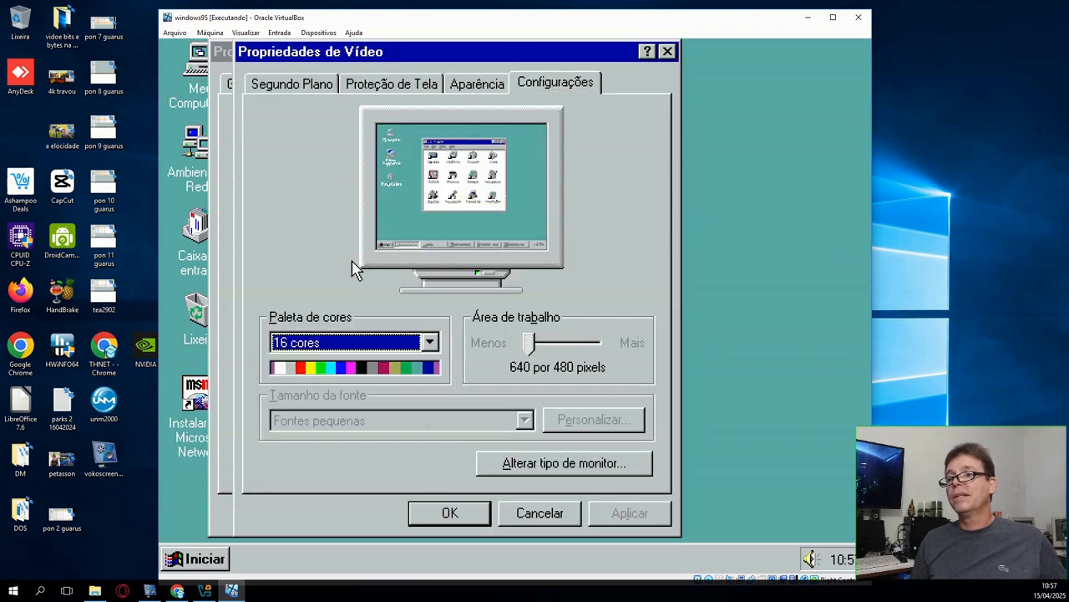
click(326, 345)
click(332, 347)
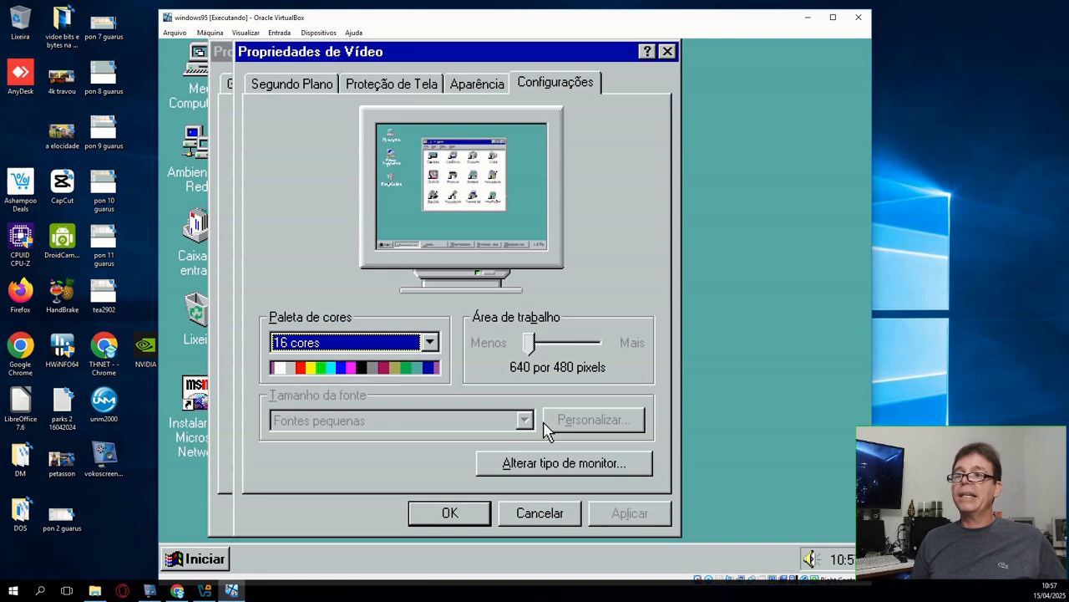
- Change the monitor type to the standard Super VGA 1024x768 model
click(560, 468)
click(616, 306)
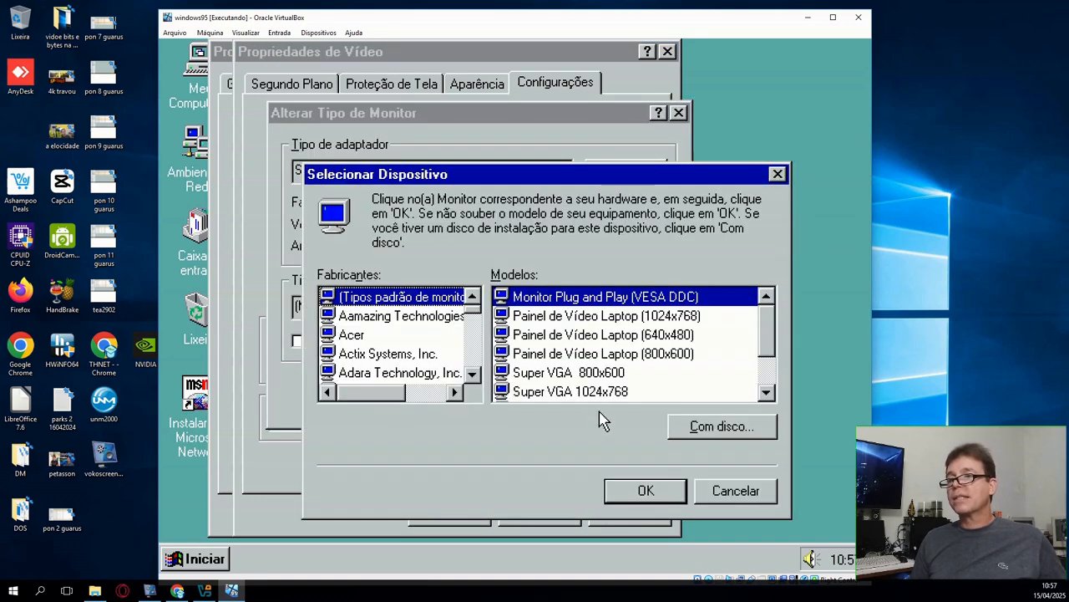
click(604, 395)
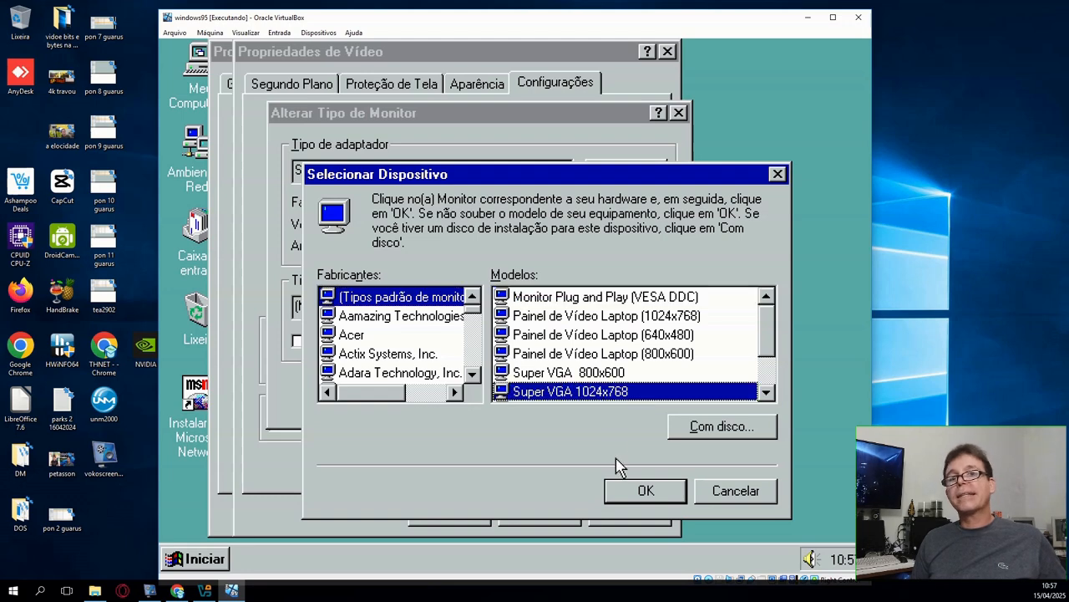
click(626, 491)
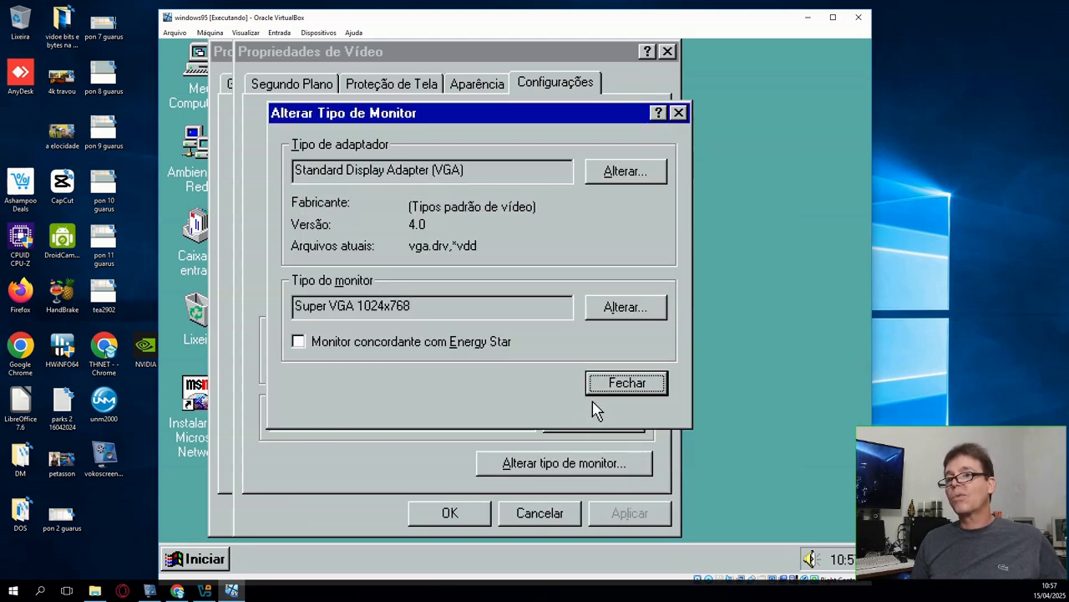
click(612, 388)
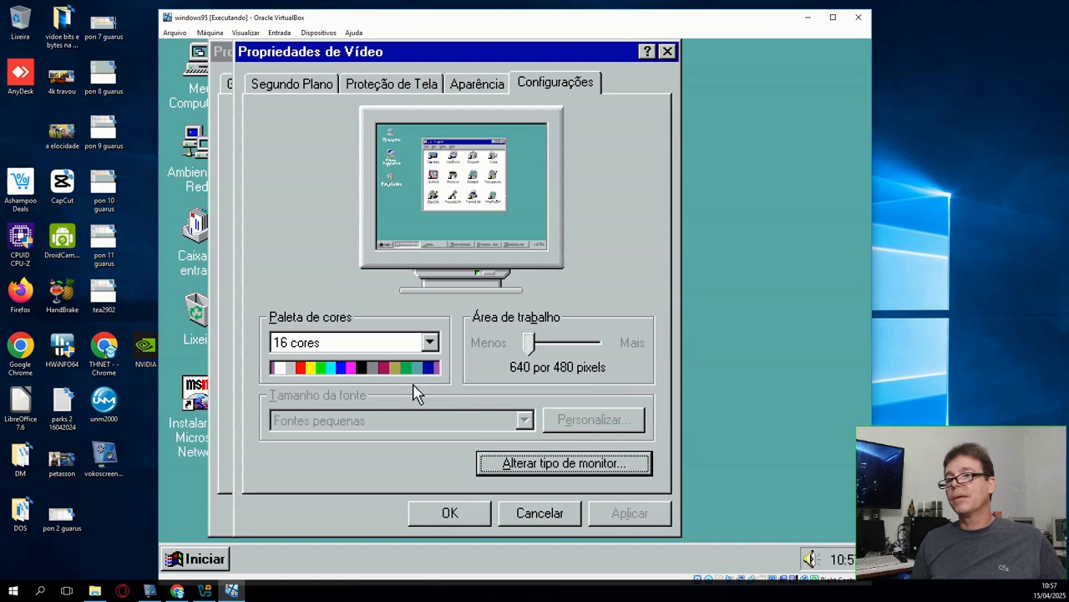
- Recheck the colour palette options, then accept and close the video and system properties
click(413, 350)
click(412, 351)
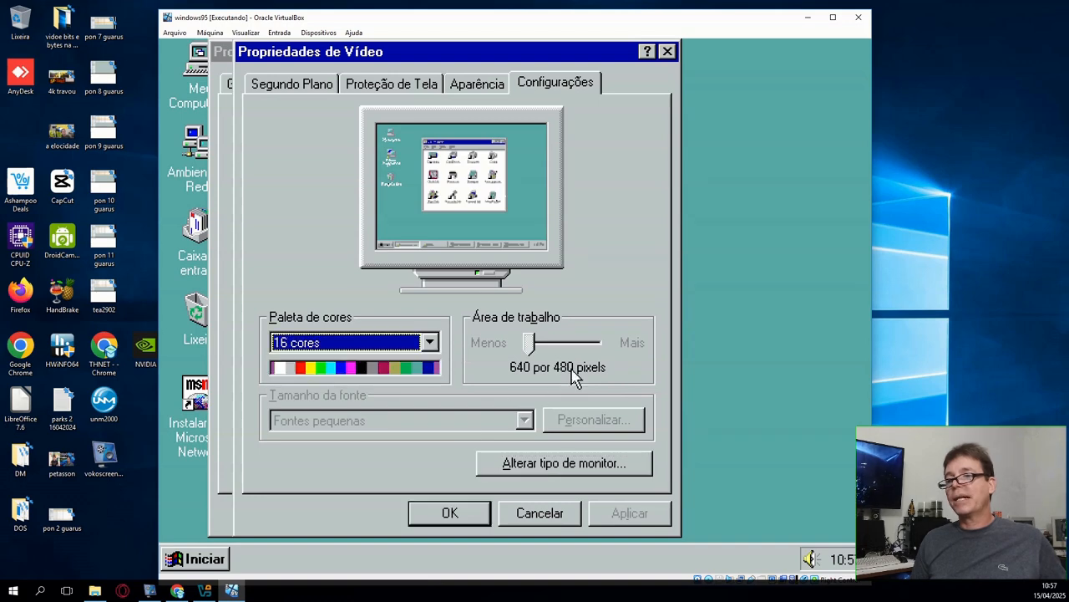
click(450, 512)
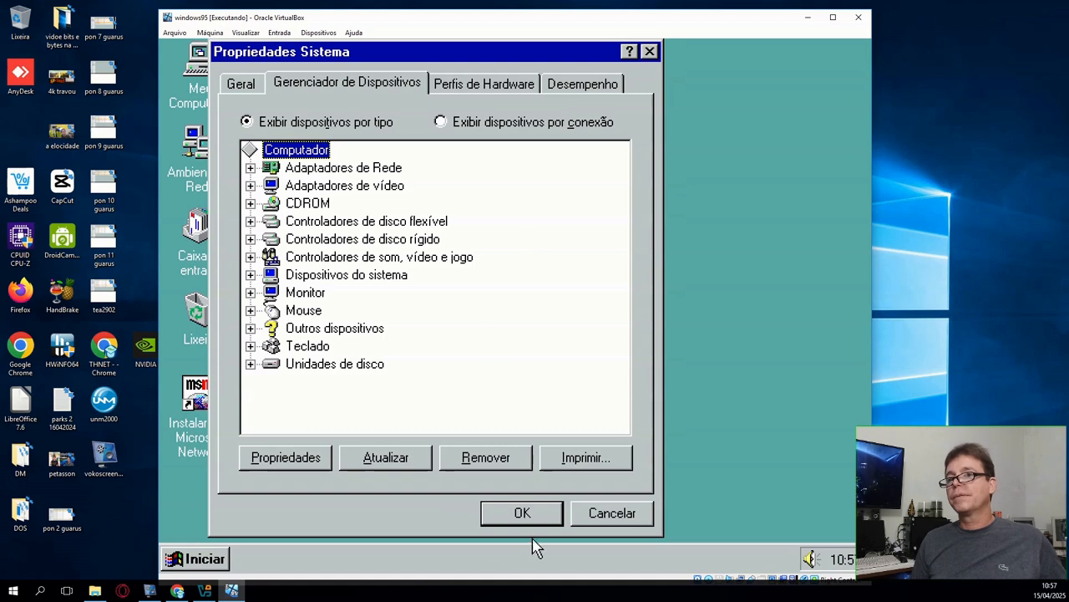
click(525, 511)
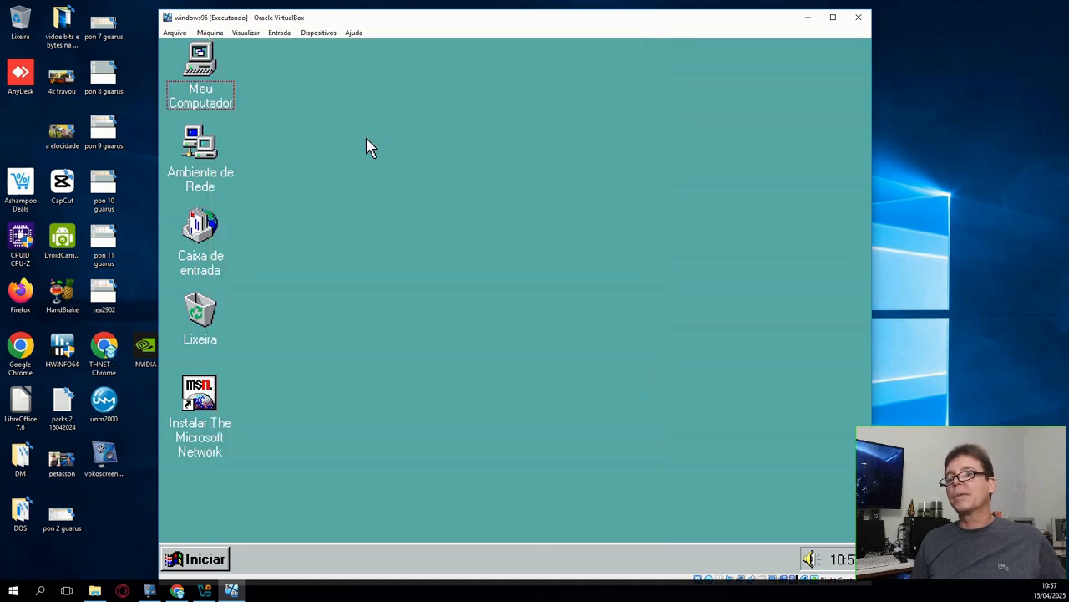
- Reopen Device Manager to examine the PCI VGA-Compatible Display Adapter among the other devices, then close the system properties
right_click(189, 69)
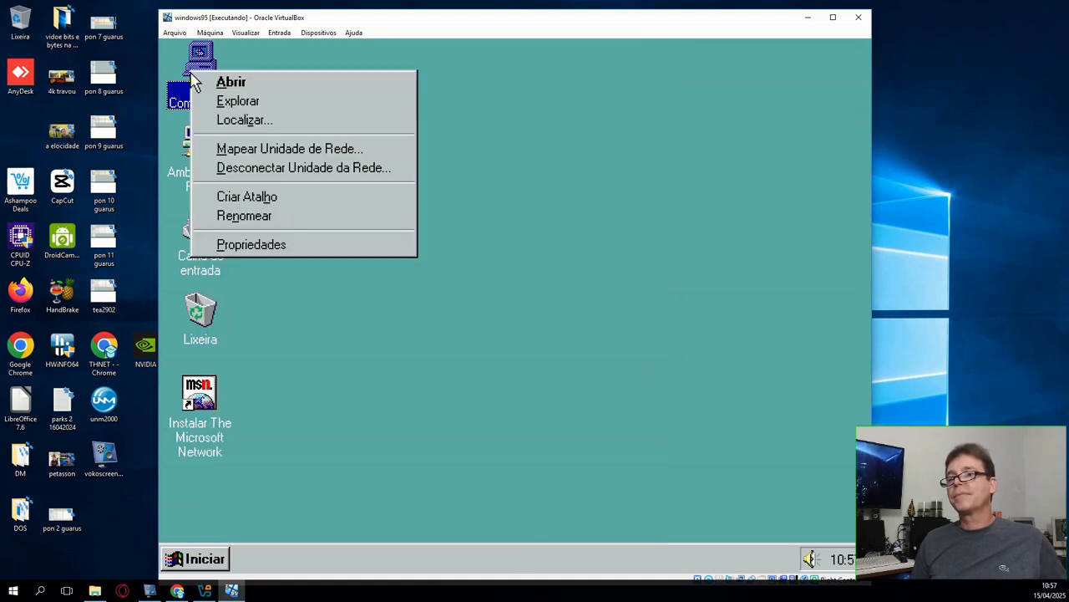
click(209, 244)
click(425, 87)
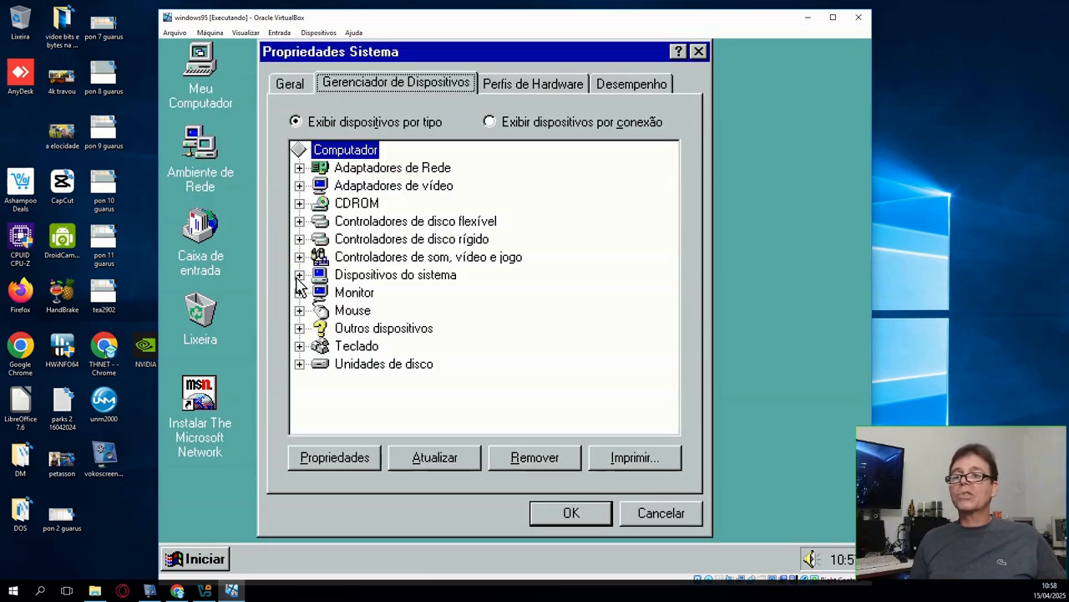
click(299, 328)
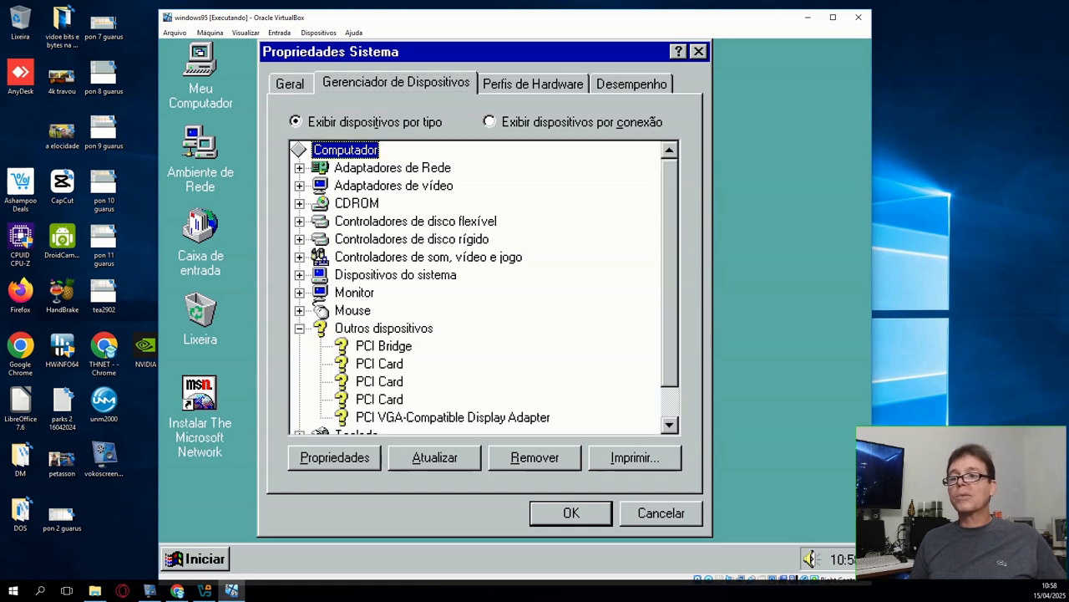
click(420, 418)
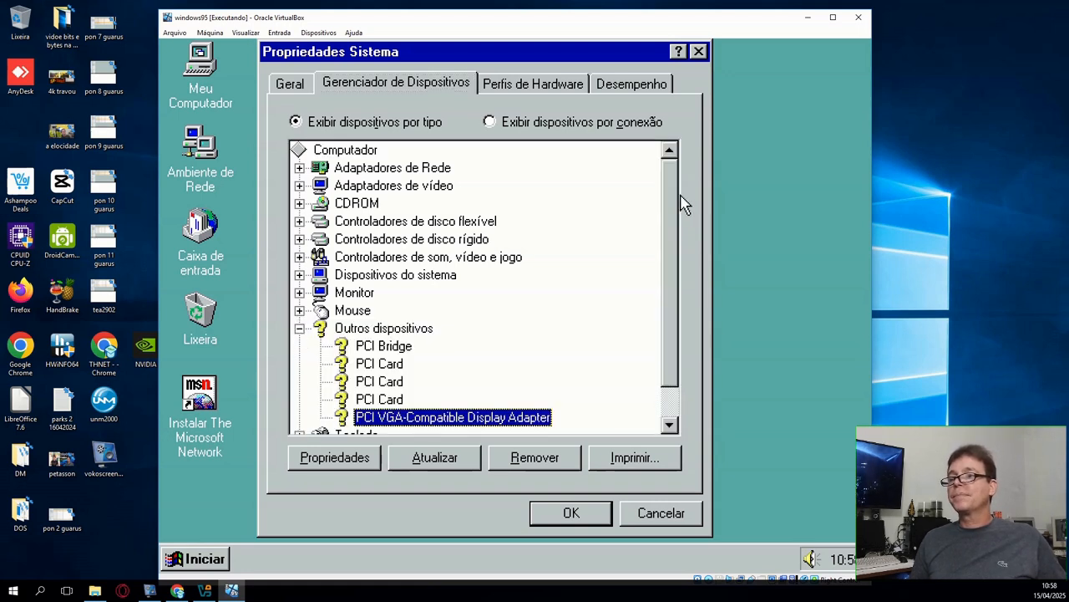
click(699, 51)
- Reopen the video properties from the desktop and review the colour palette choices in the configuration settings
right_click(651, 160)
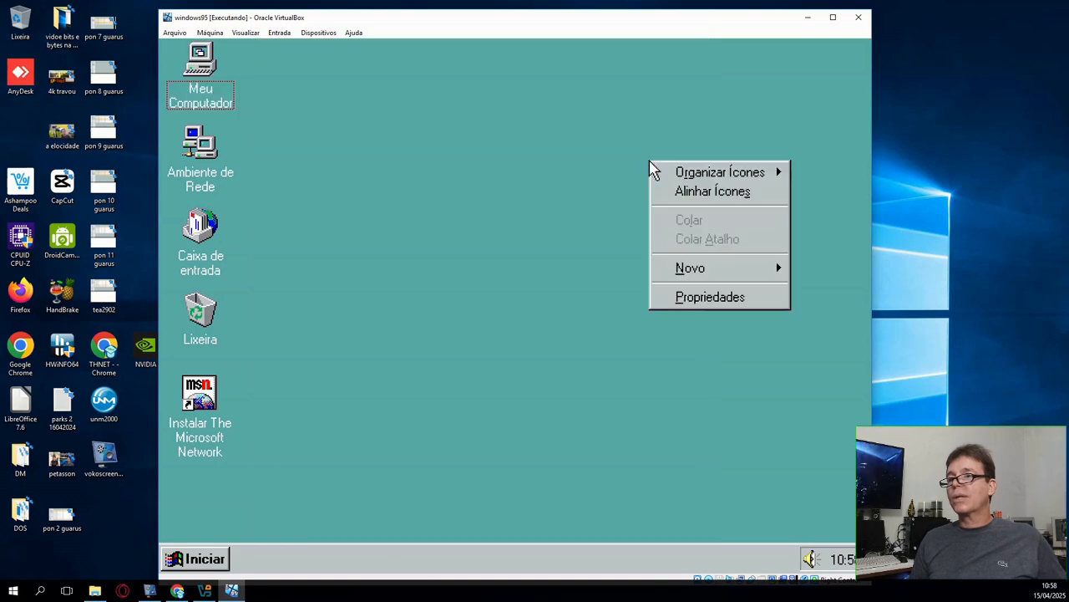
click(687, 300)
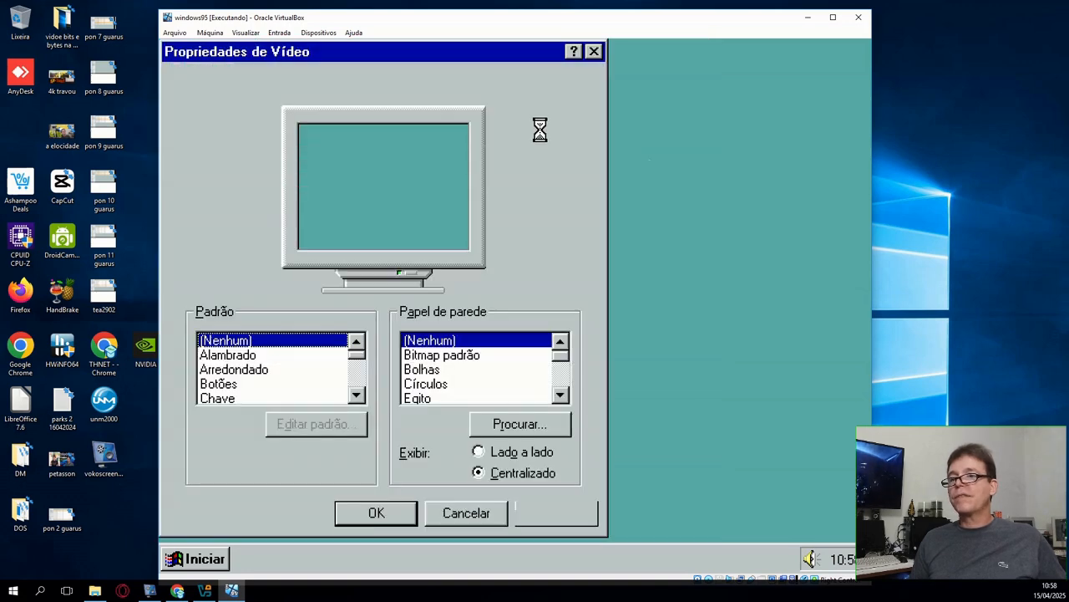
click(482, 82)
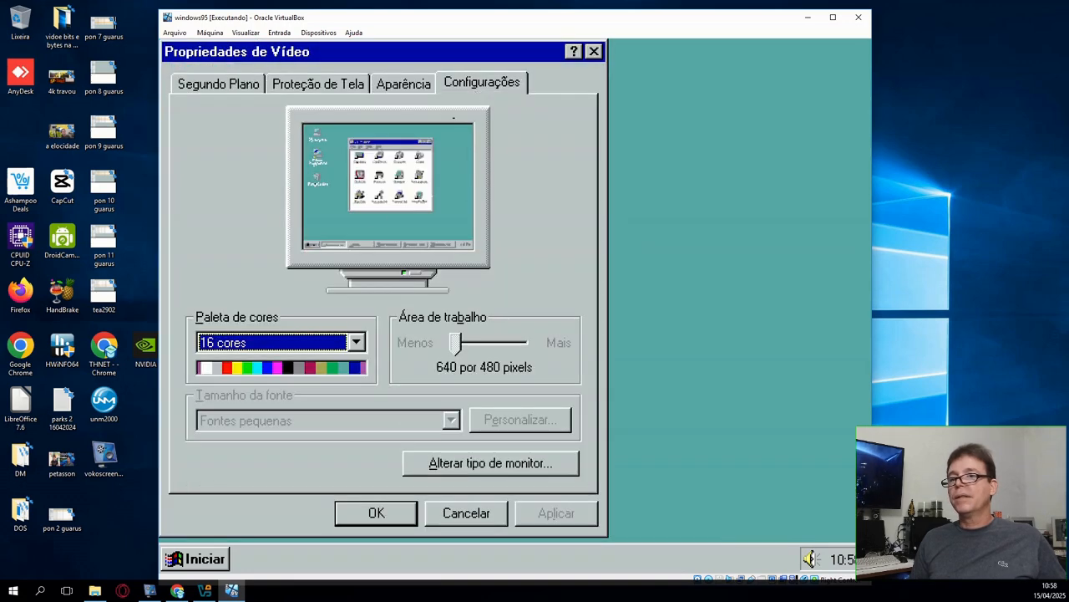
click(330, 345)
click(317, 375)
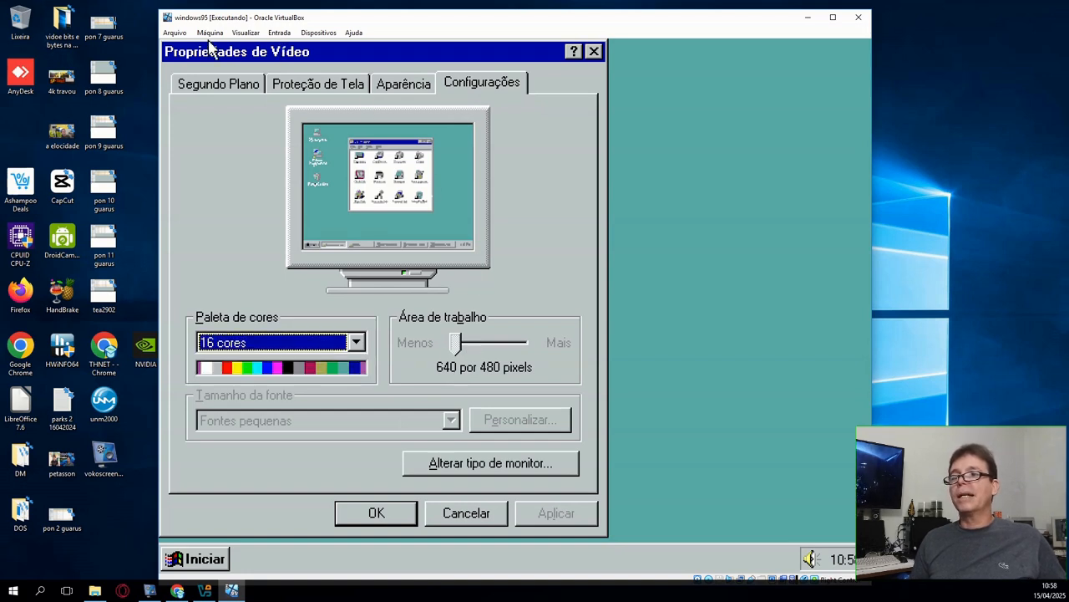
- Look through the background, screen saver and appearance settings, then close the video properties
click(193, 87)
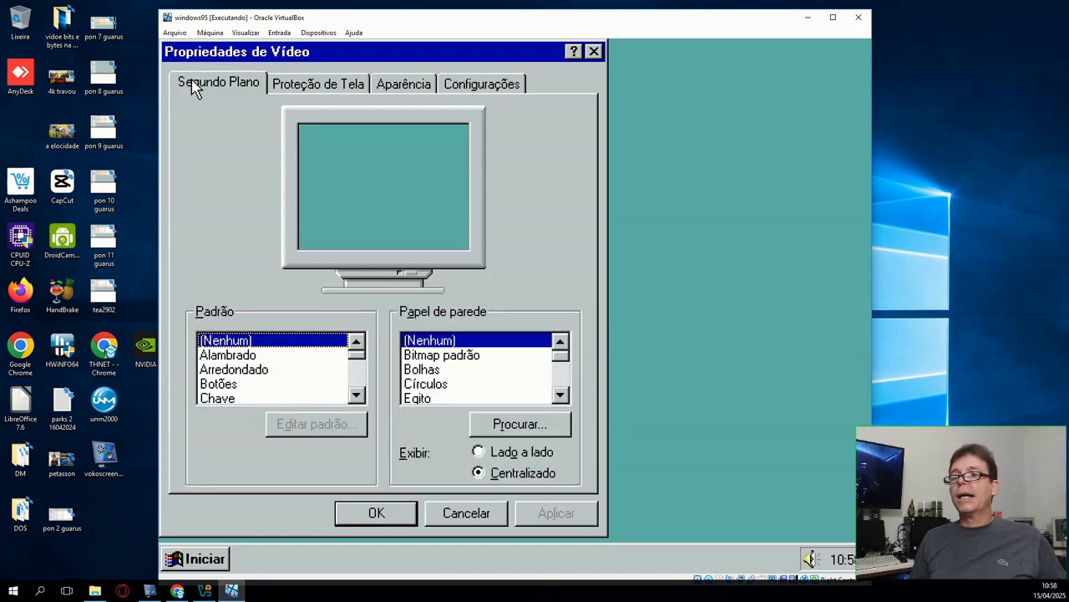
click(305, 91)
click(431, 87)
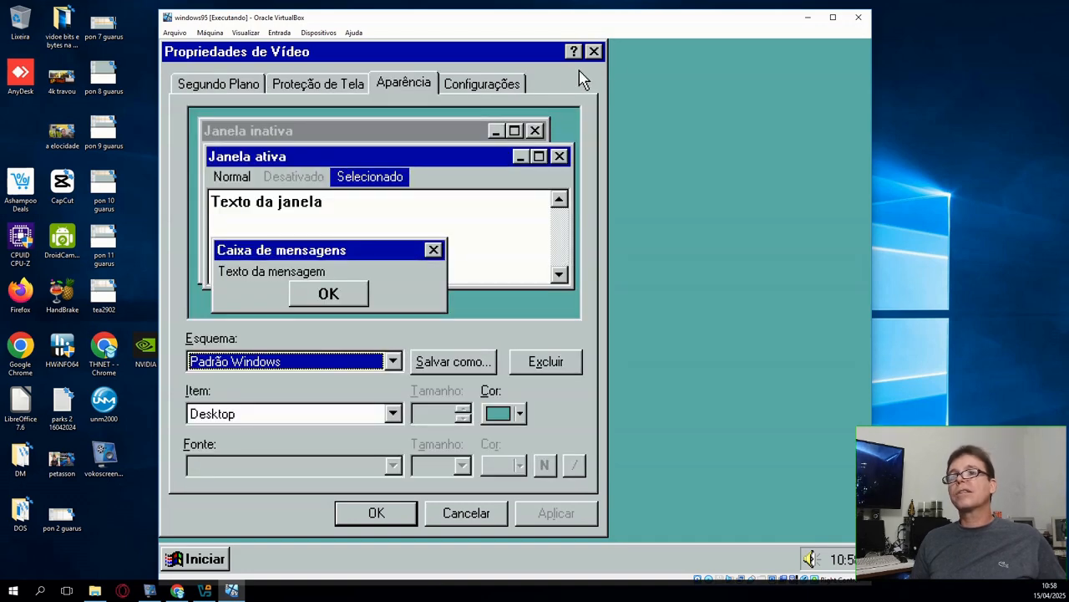
click(593, 51)
- Open the cpuid folder inside uteis2 on the Dos6 22 (D:) drive and run the clock utility
double_click(199, 60)
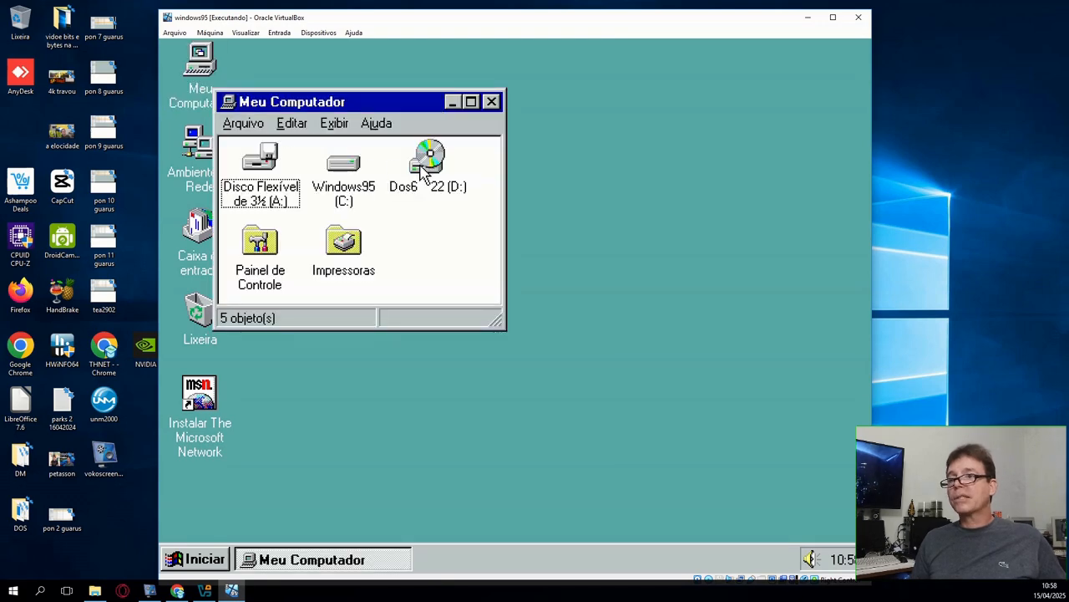
double_click(426, 163)
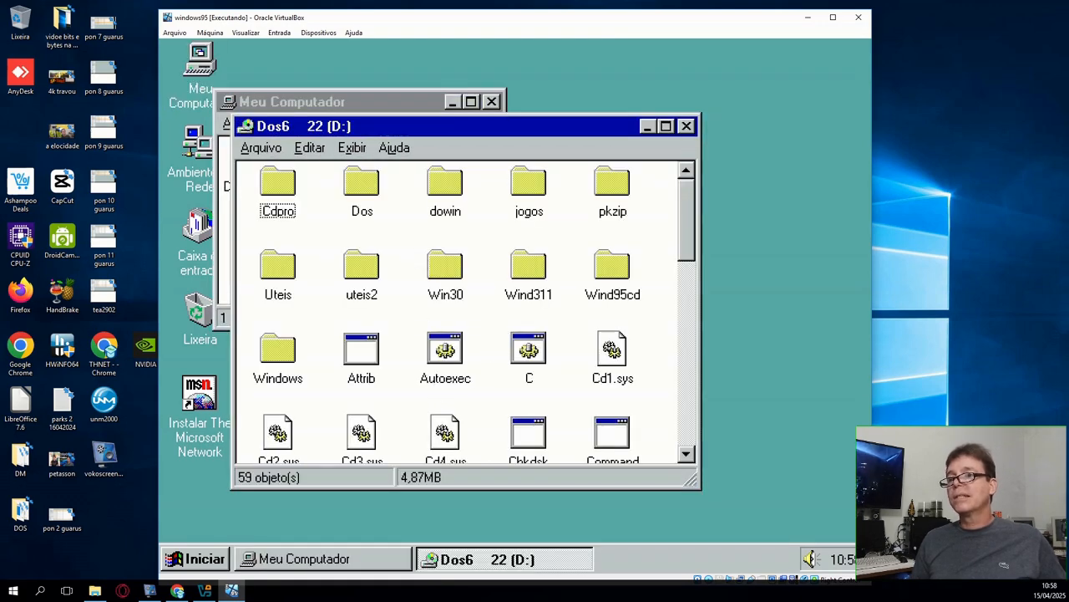
double_click(361, 265)
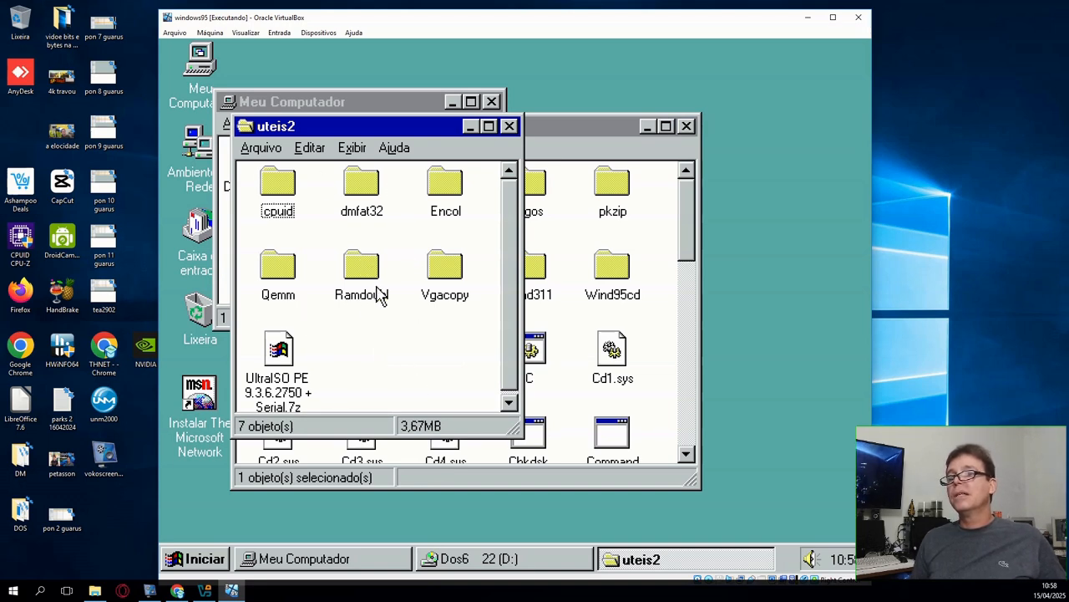
click(362, 194)
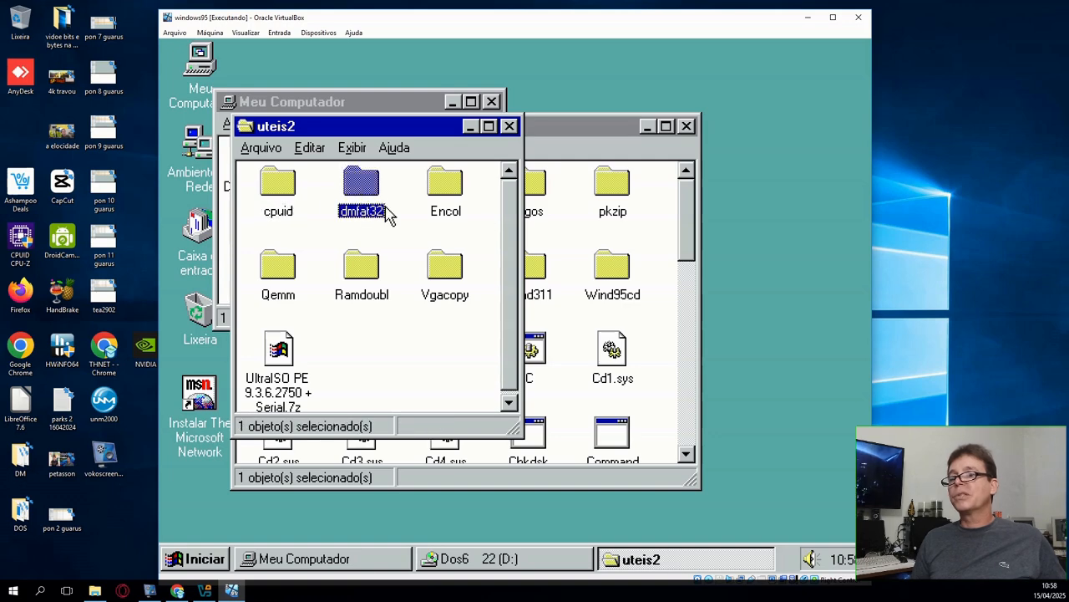
double_click(278, 188)
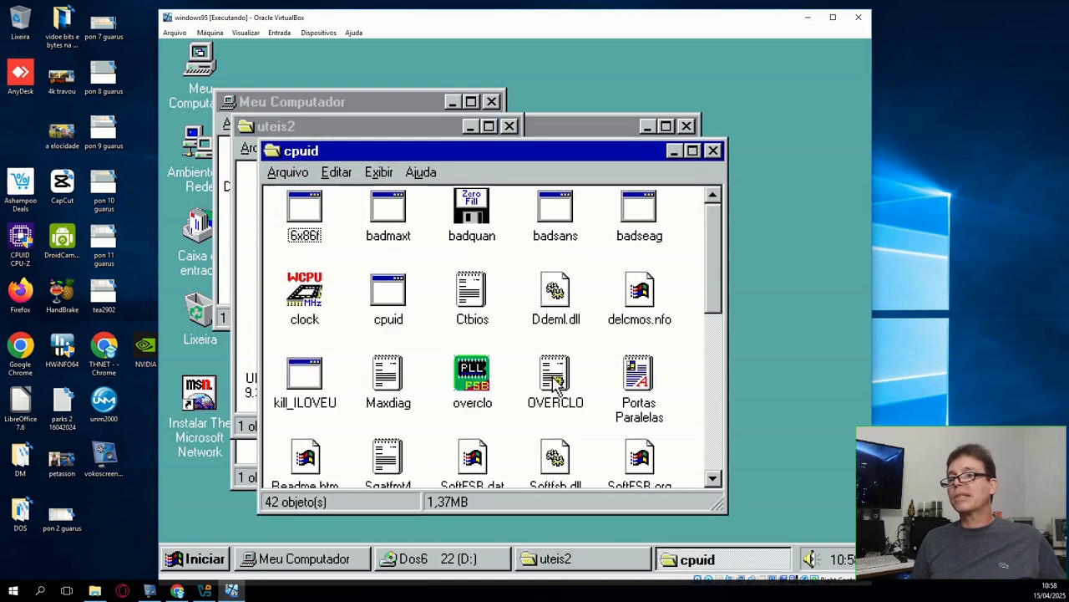
double_click(301, 299)
key(Return)
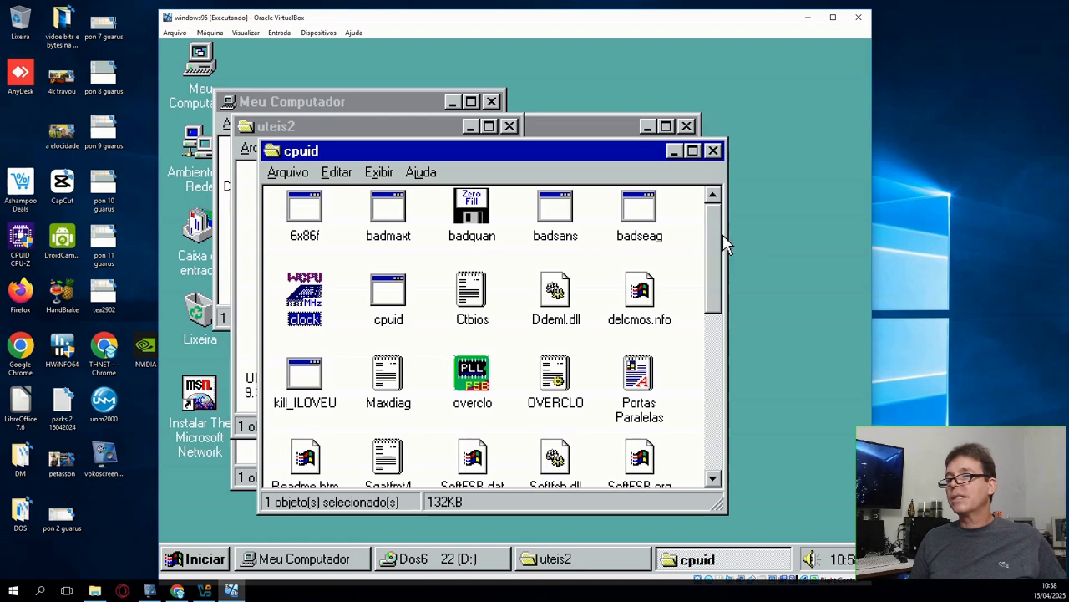
- Run Winhack from the cpuid folder, review its System, Startup, Misc and About settings, and close it
drag(716, 239, 714, 443)
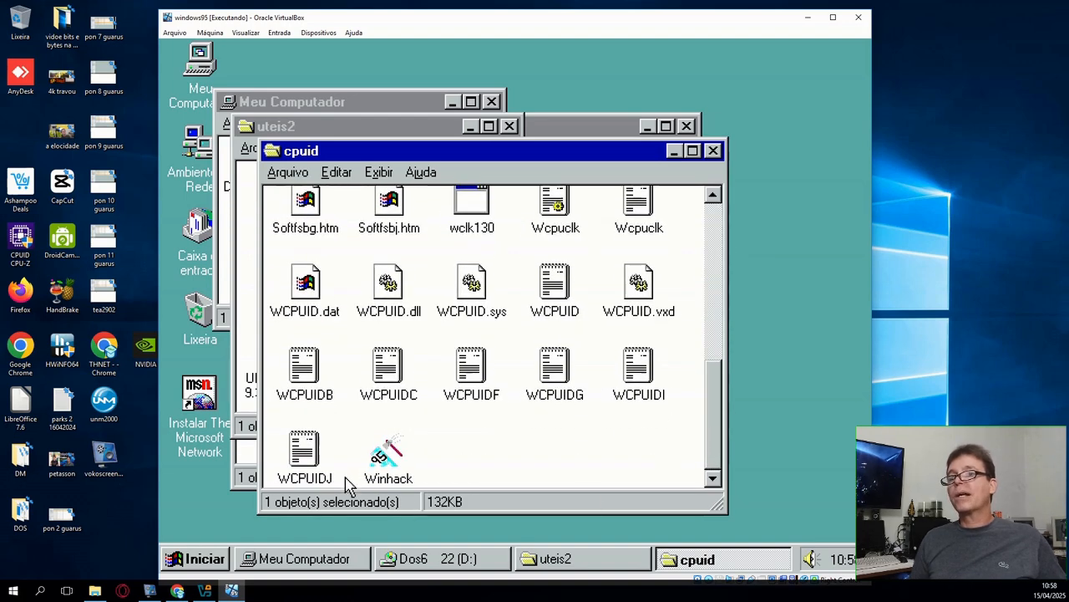
double_click(380, 465)
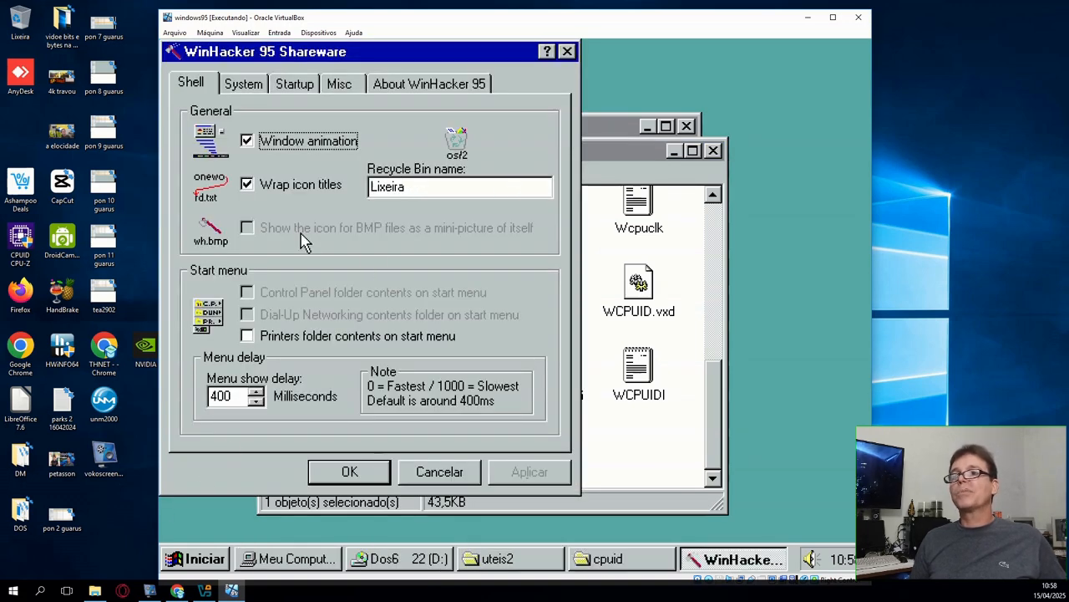
click(240, 88)
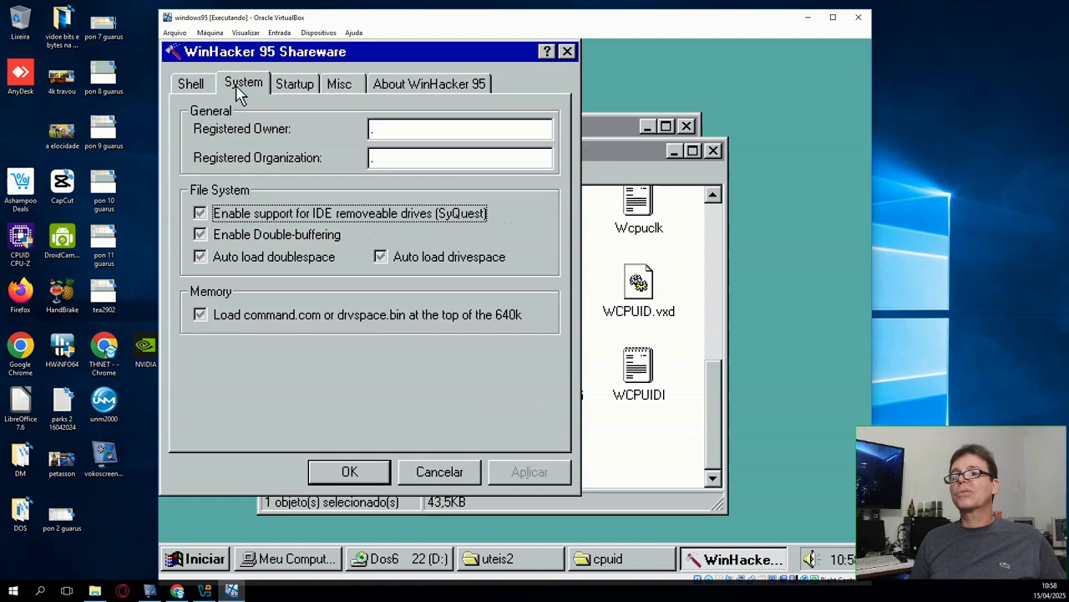
click(294, 86)
click(337, 84)
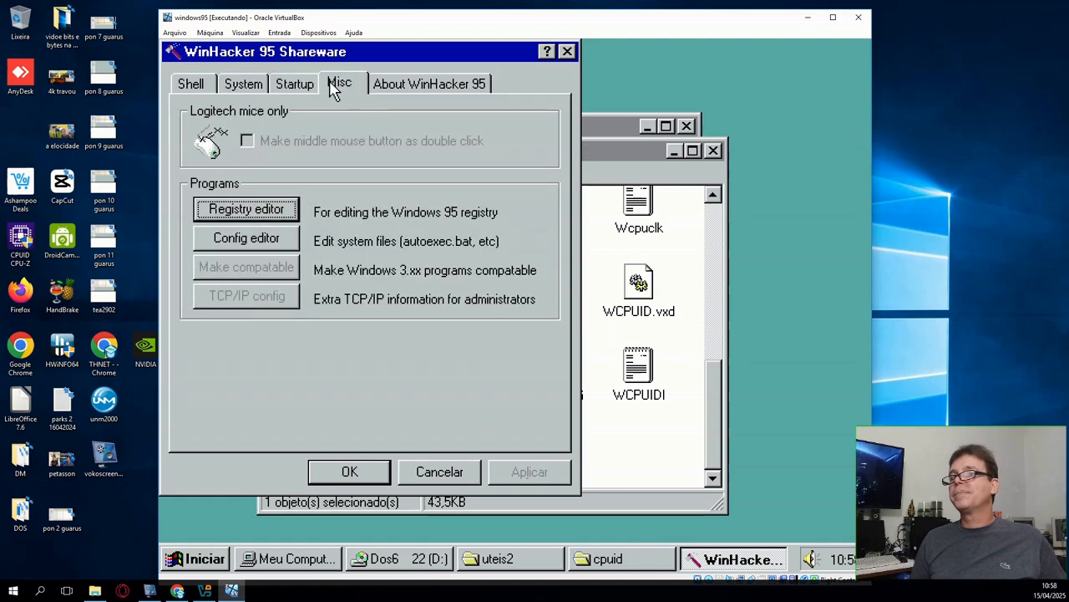
click(412, 86)
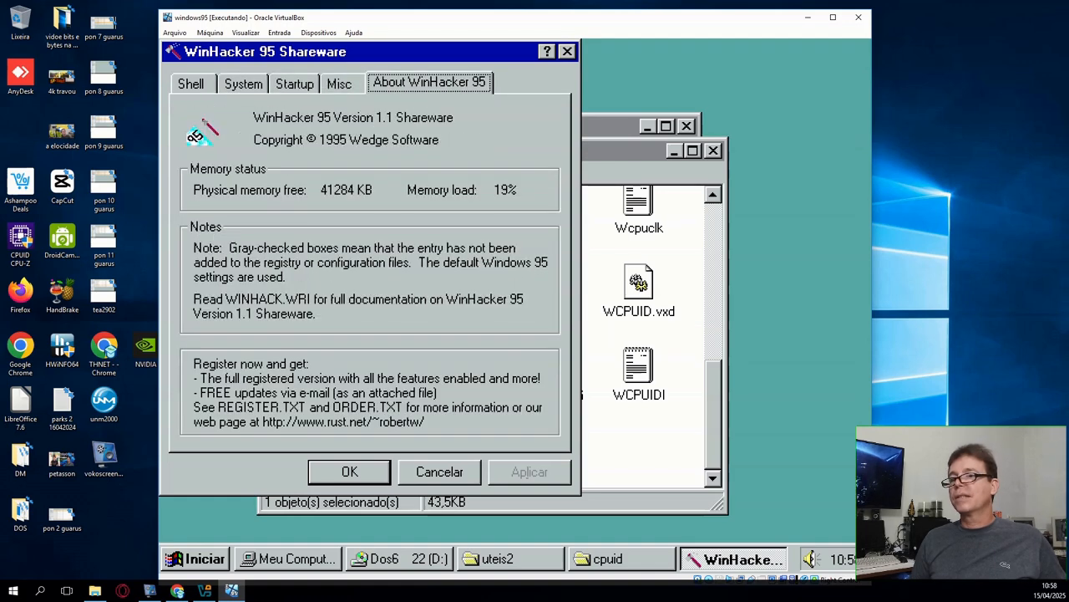
click(568, 52)
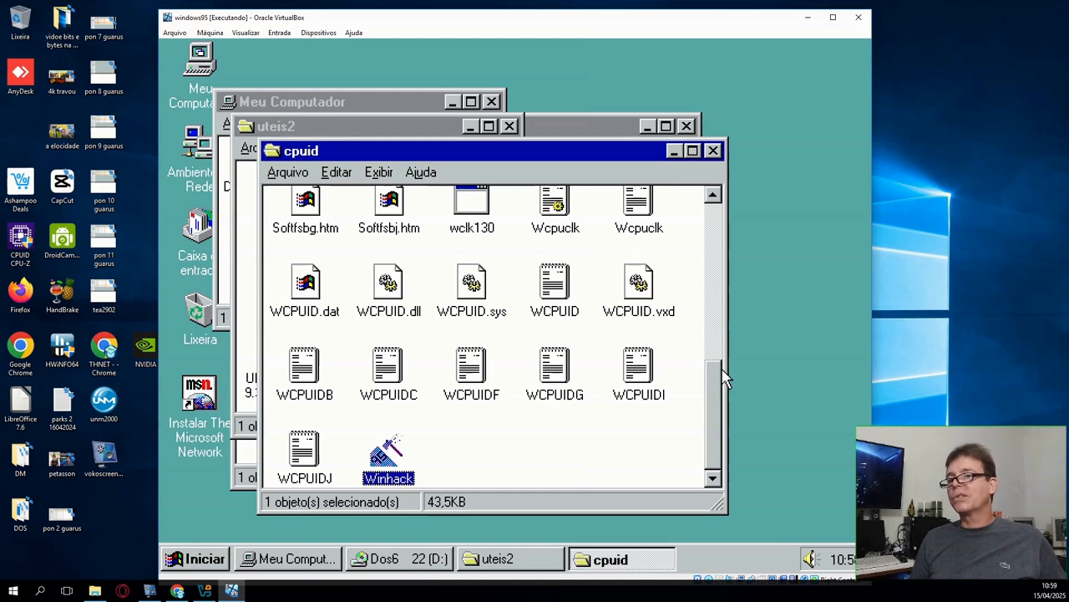
- Run the overclo utility from the cpuid folder, check its target mainboard selection, and close it
drag(720, 386, 723, 204)
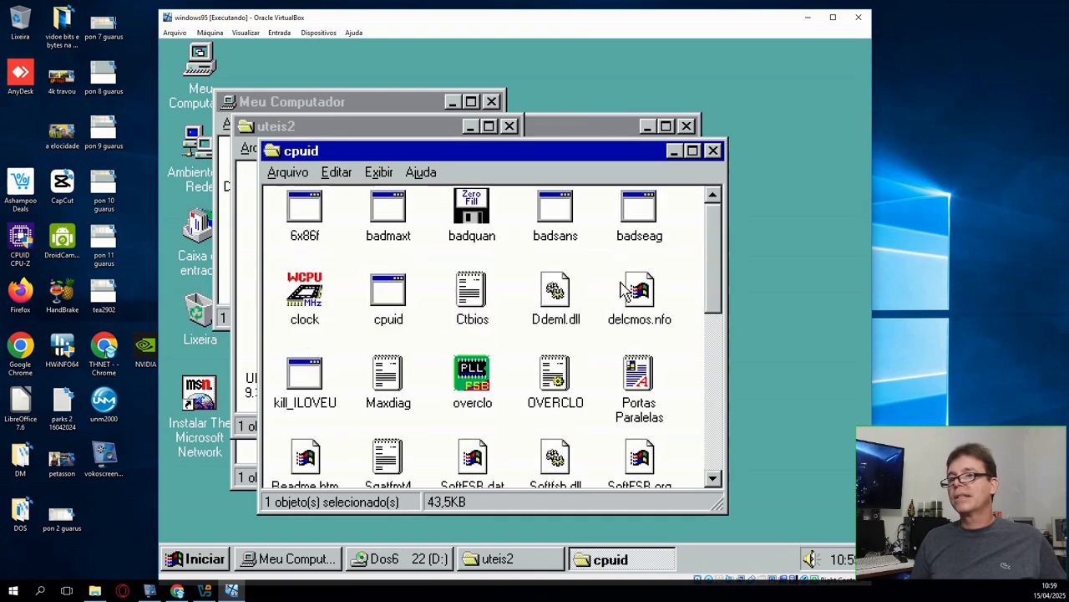
double_click(458, 380)
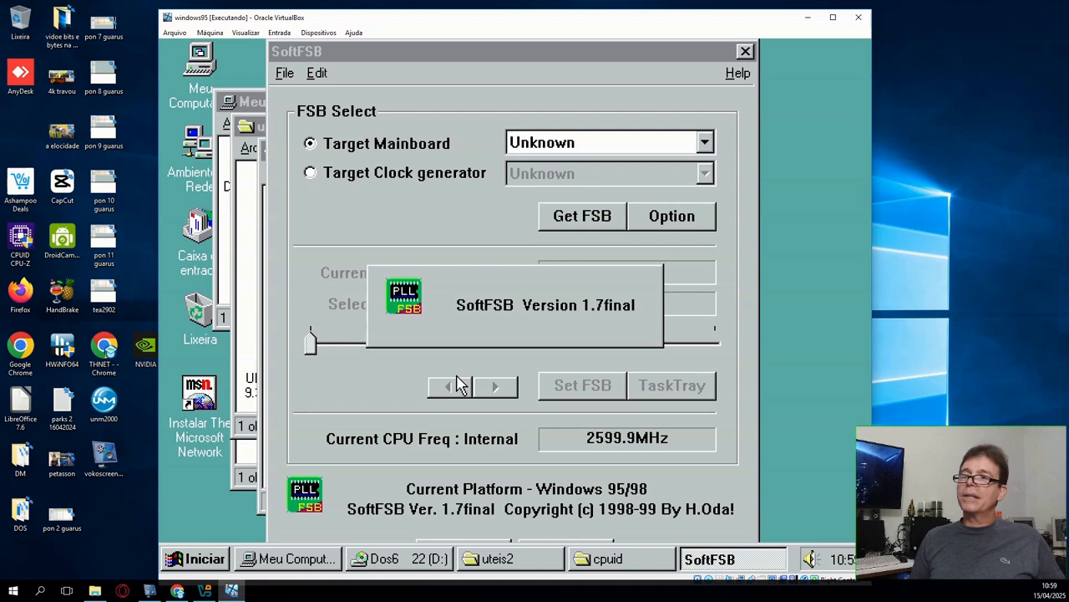
click(673, 143)
click(668, 145)
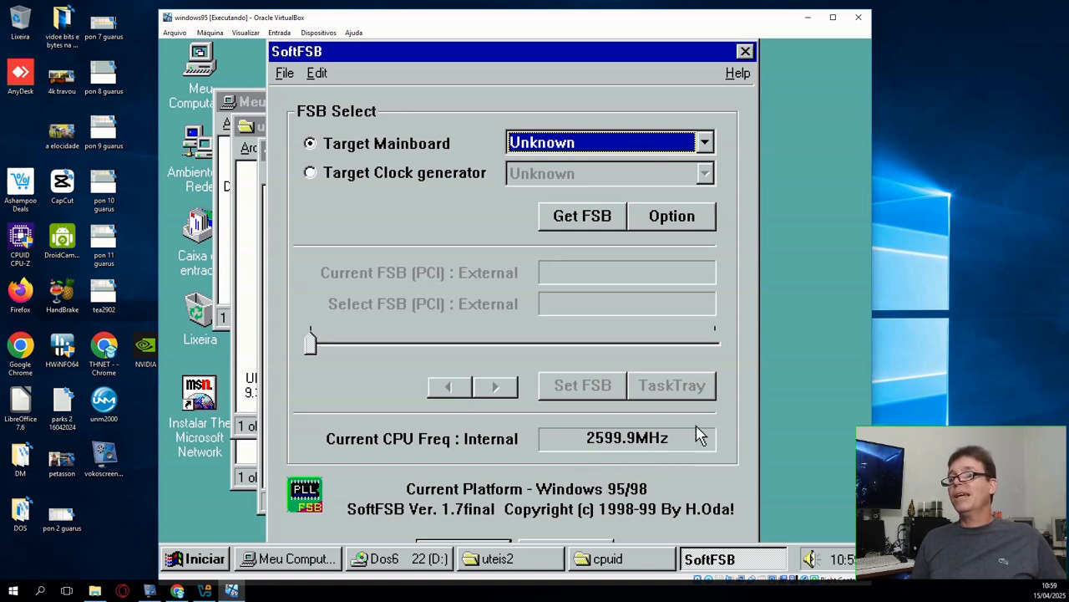
click(745, 52)
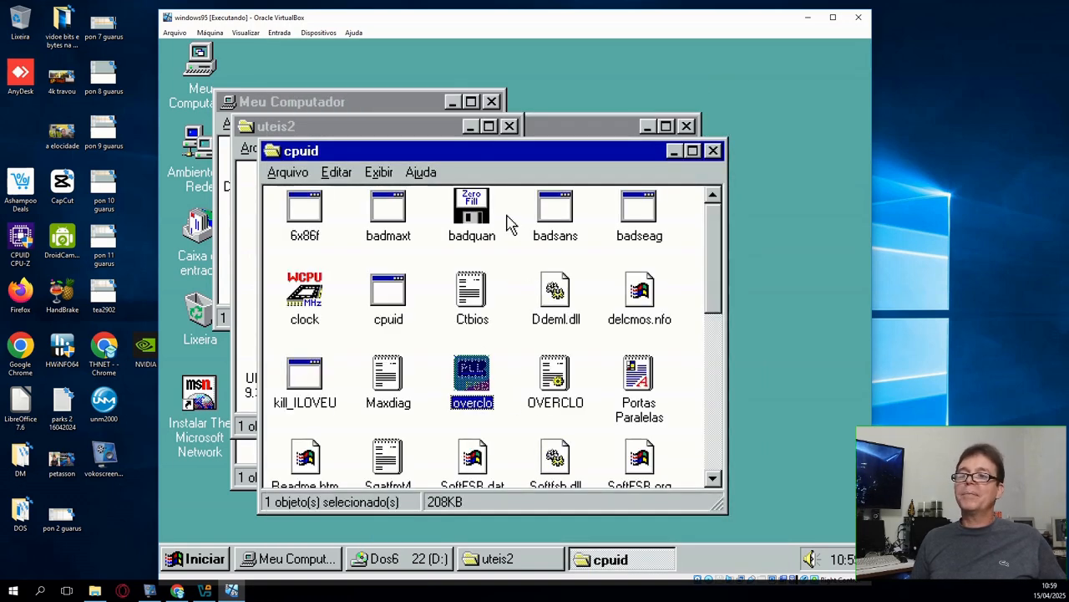
- Close and reopen the cpuid folder, then run the cpuid program in it
click(468, 232)
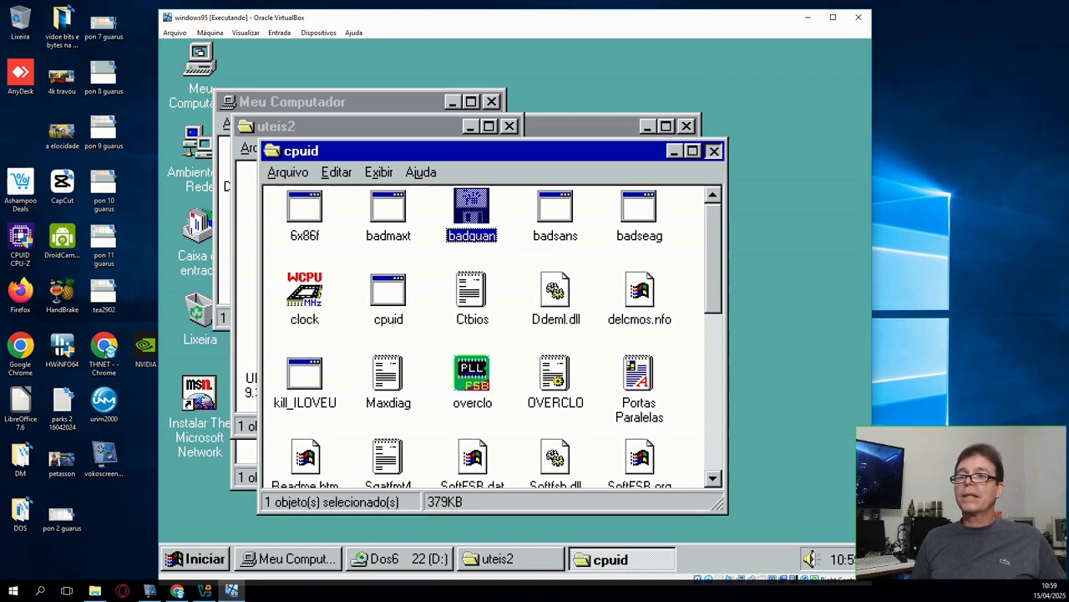
click(713, 151)
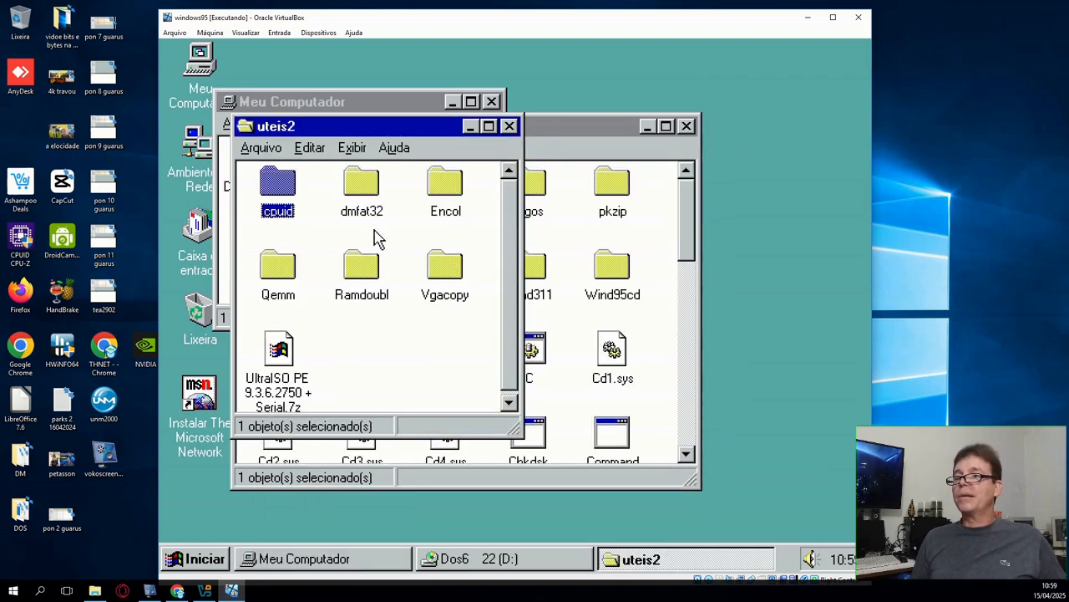
double_click(279, 179)
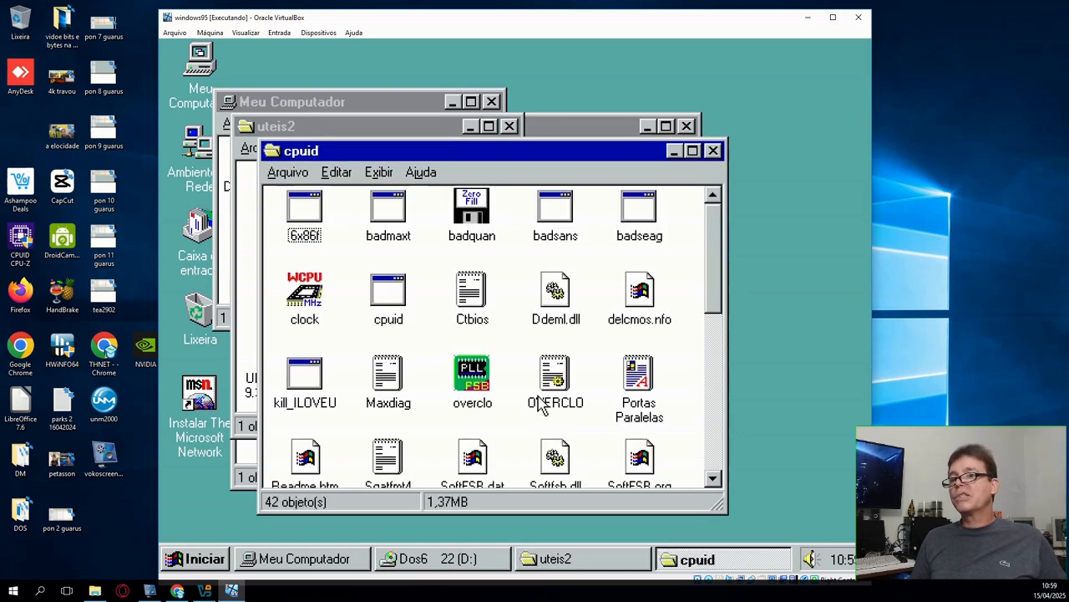
double_click(396, 298)
click(512, 353)
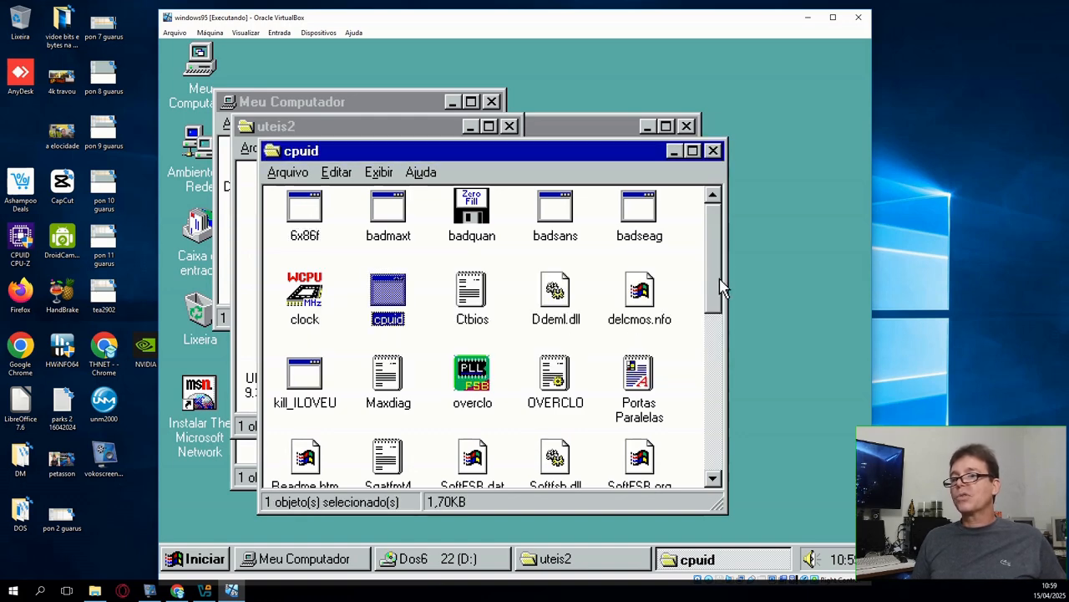
- Look through the files in the cpuid folder, including kill_ILOVEU and delcmos.nfo
scroll(720, 288, down, 2)
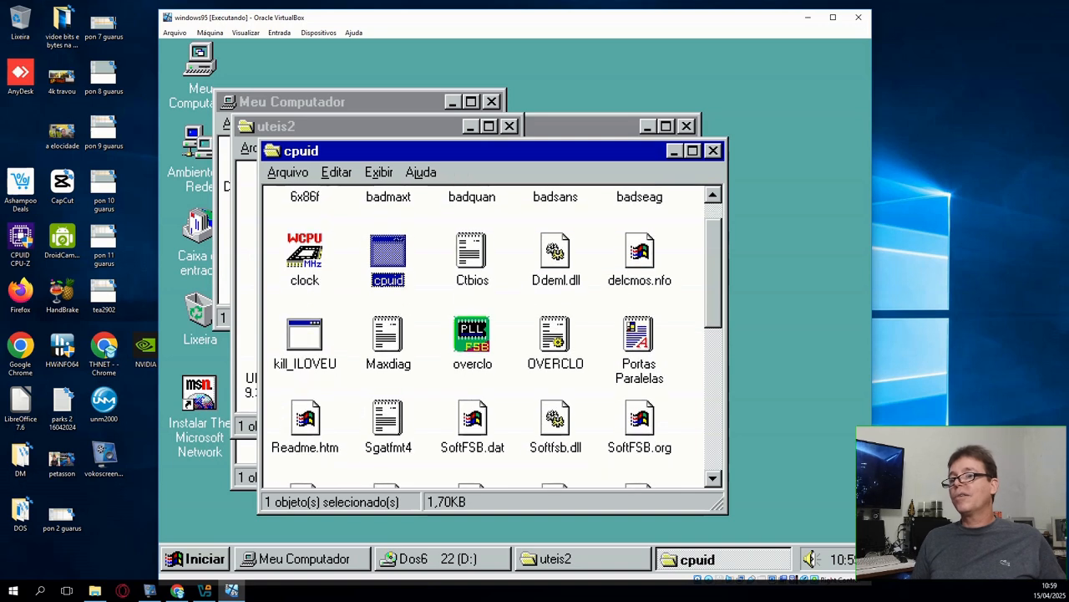
click(293, 338)
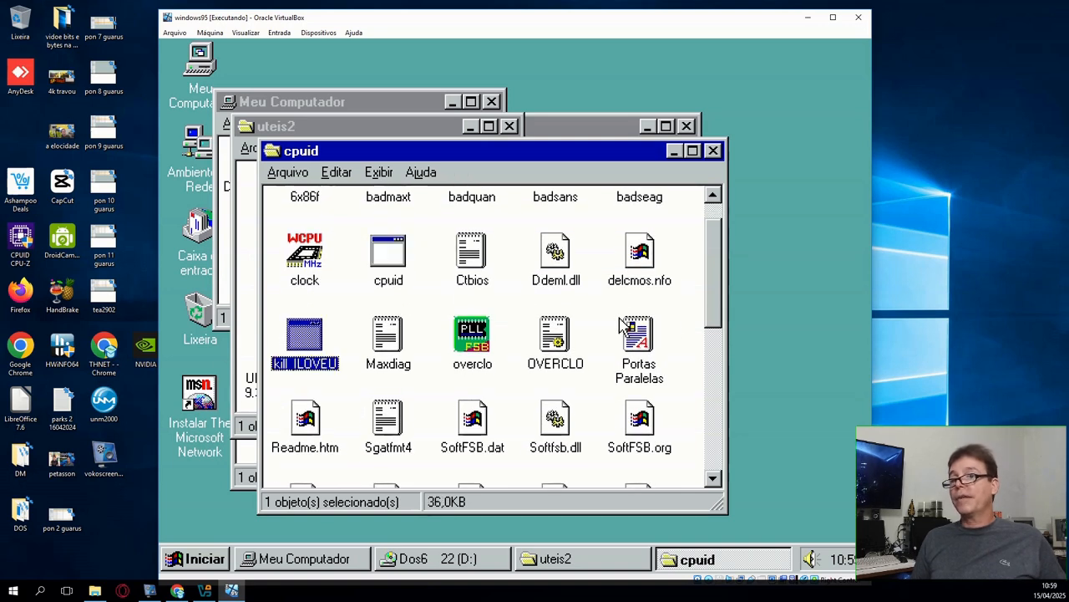
scroll(717, 307, down, 1)
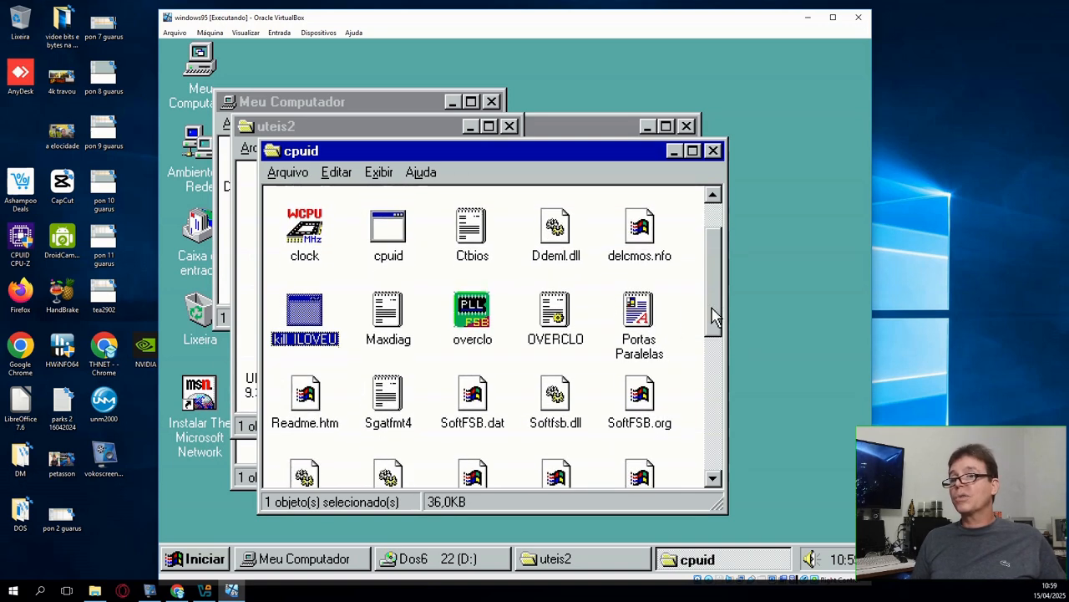
scroll(714, 316, down, 2)
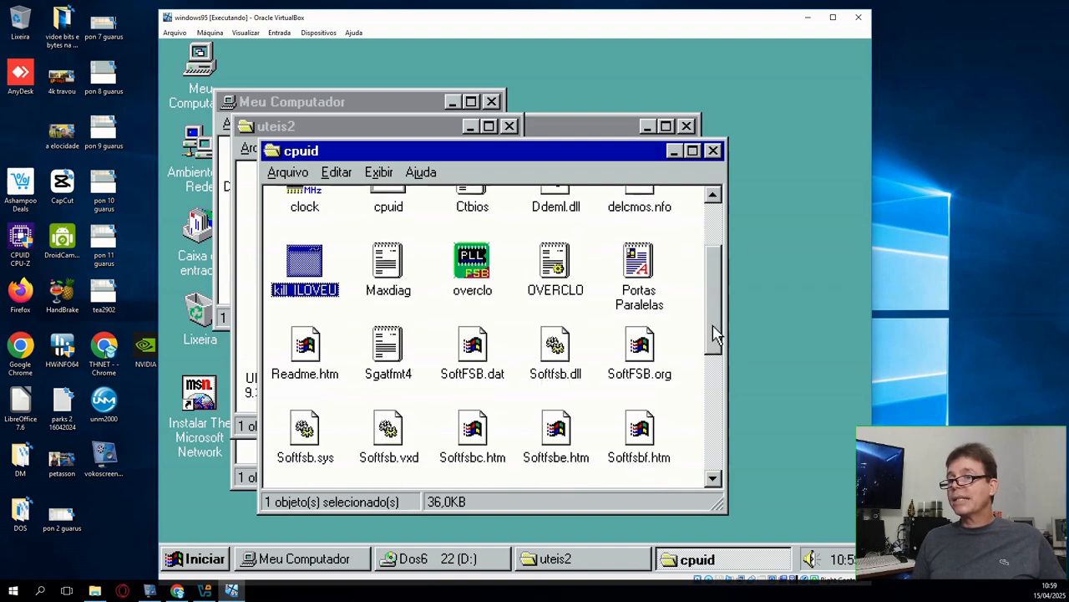
scroll(496, 335, down, 1)
drag(719, 361, 710, 133)
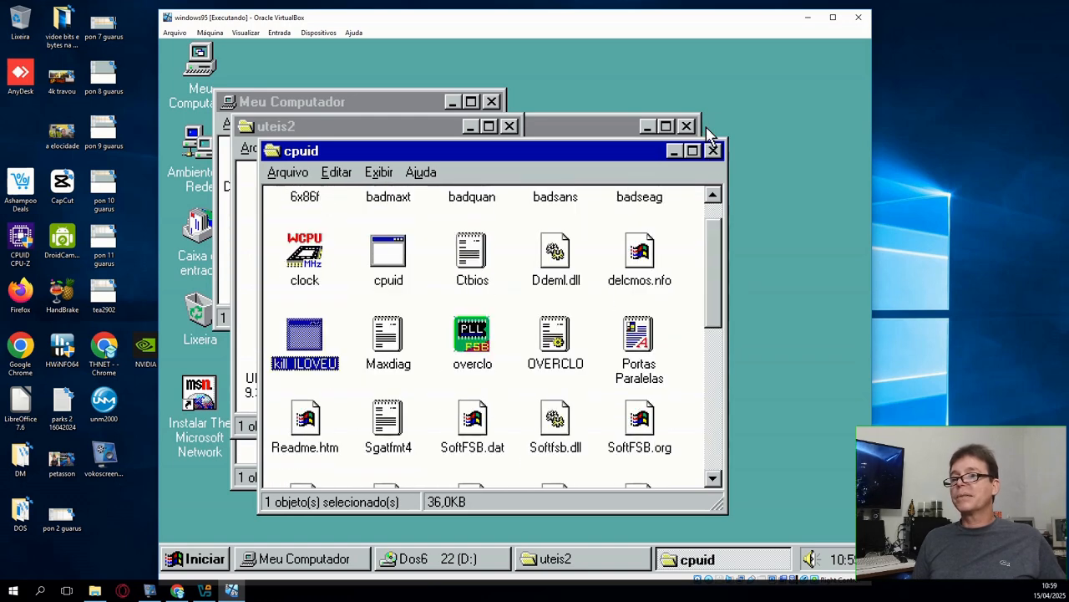
click(640, 259)
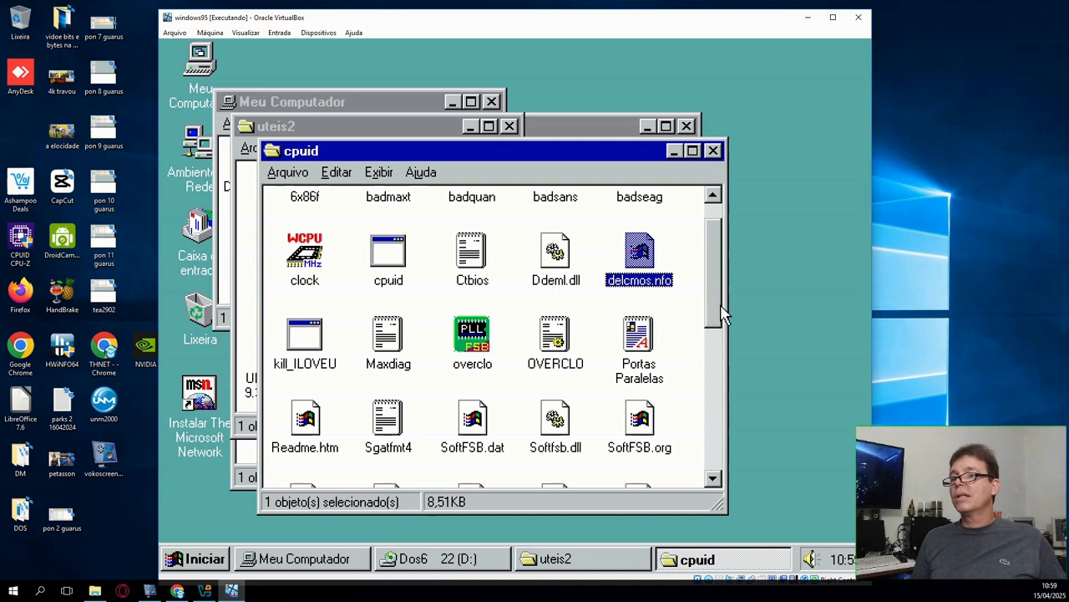
drag(724, 304, 732, 278)
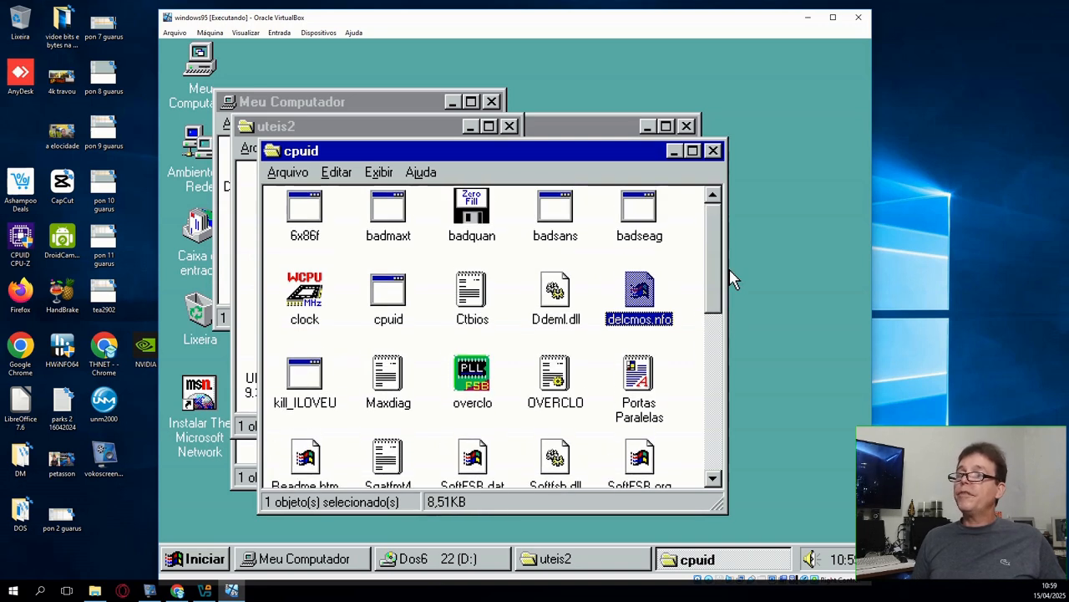
- Close the cpuid folder, view the contents of the dmfat32 folder, and return to drive D's root
click(713, 150)
click(359, 354)
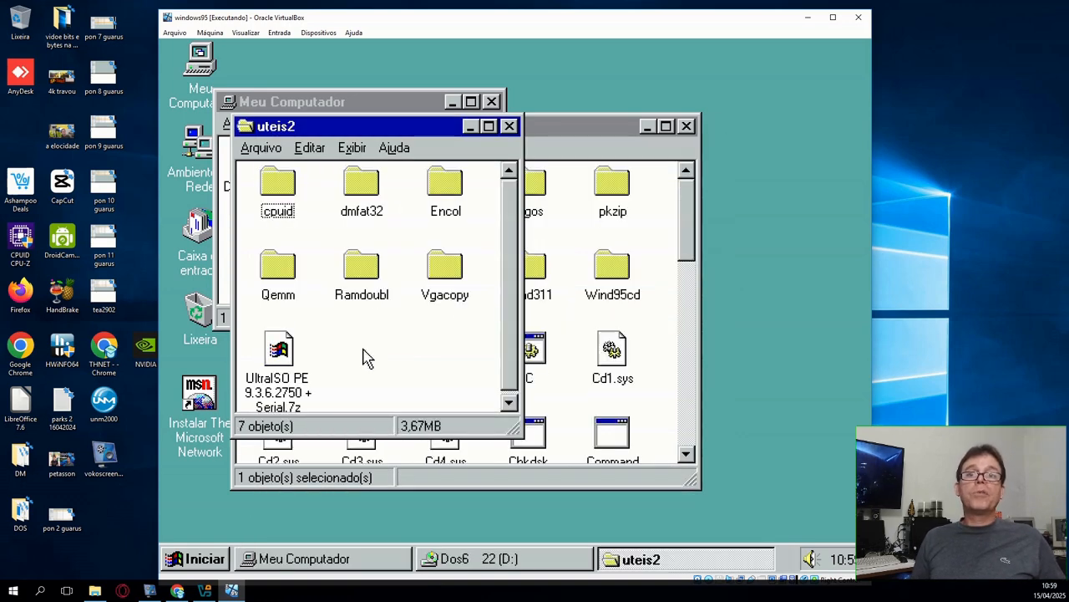
double_click(377, 205)
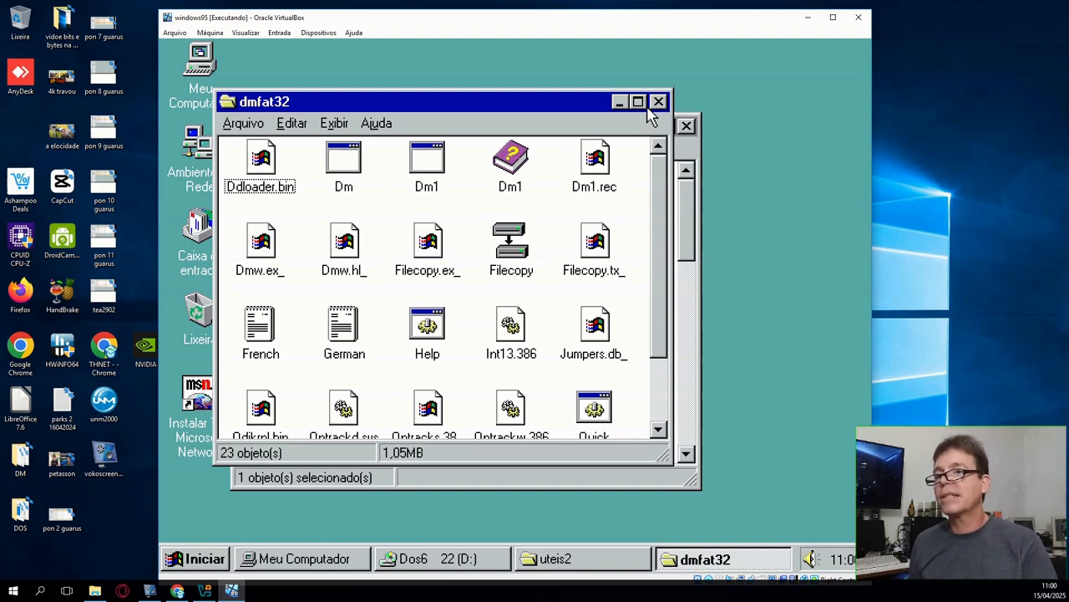
click(658, 101)
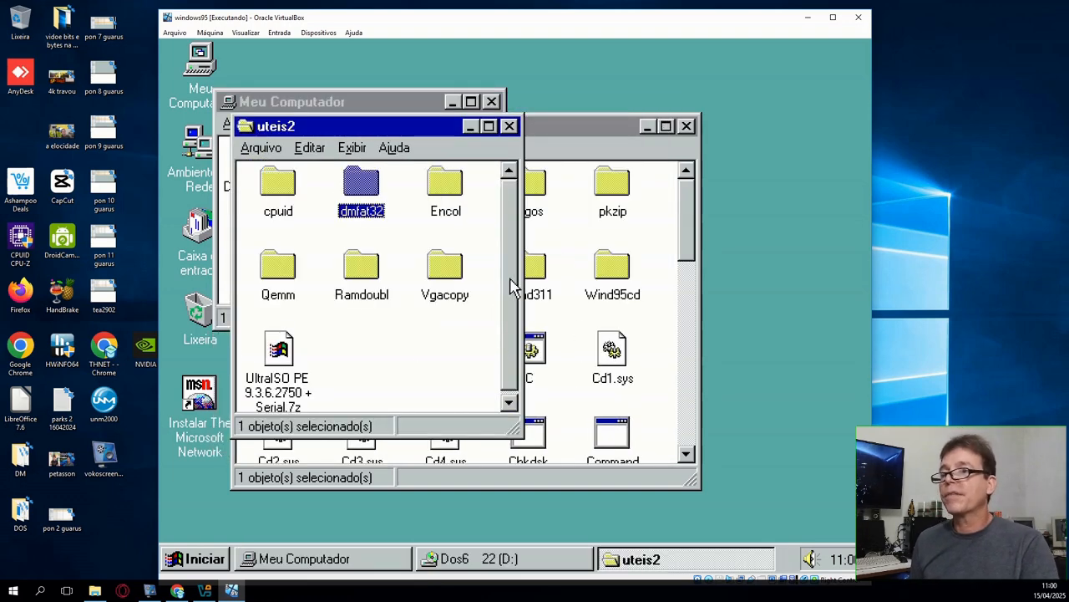
click(509, 126)
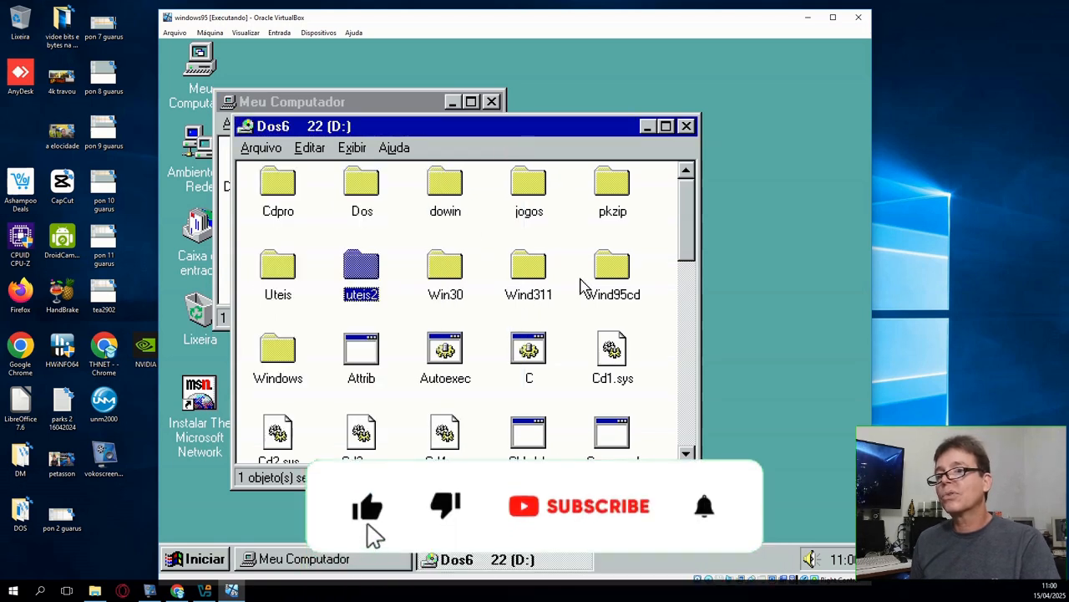
- View the contents of the Uteis folder on drive D, then close all open windows
double_click(290, 282)
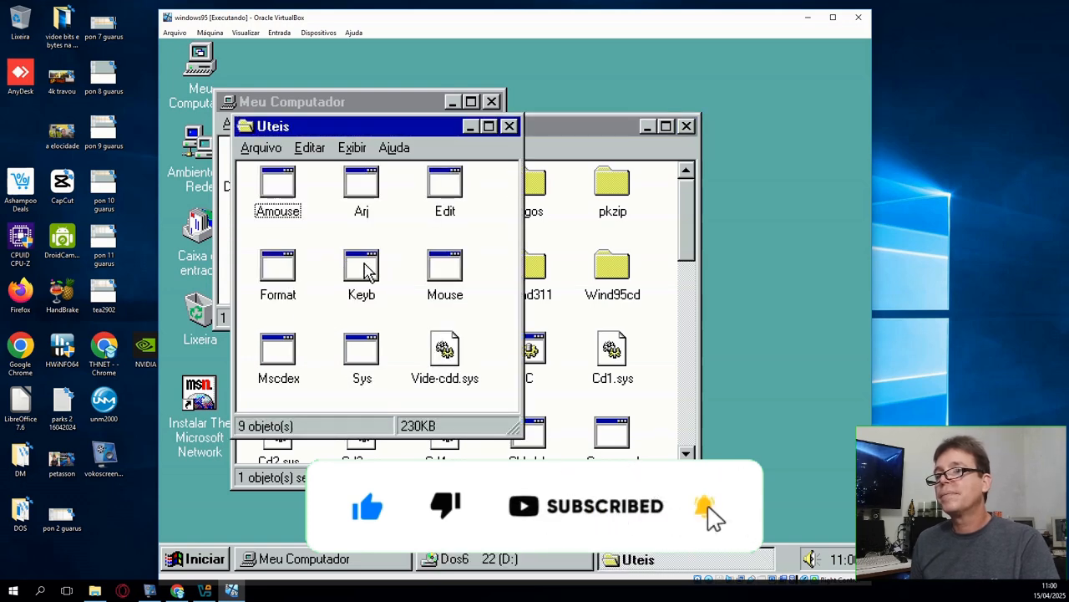
click(509, 126)
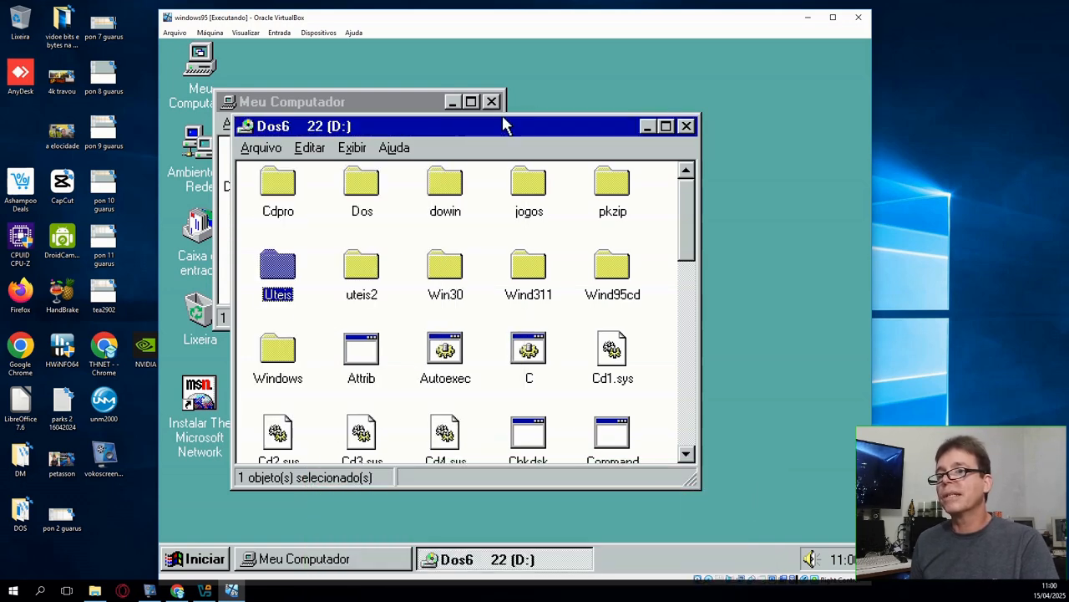
click(498, 108)
click(491, 101)
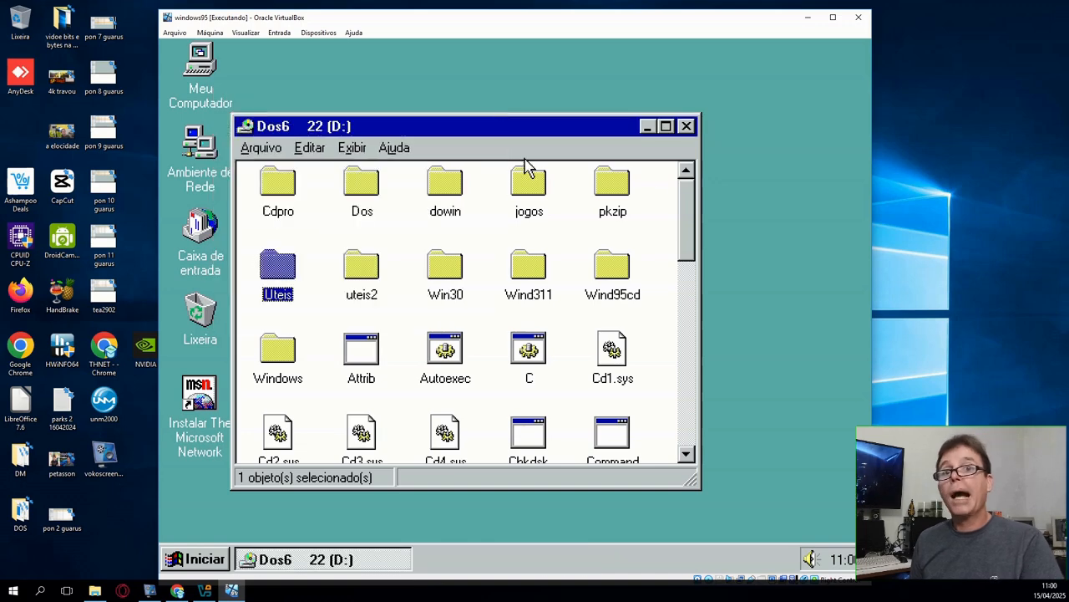
click(686, 127)
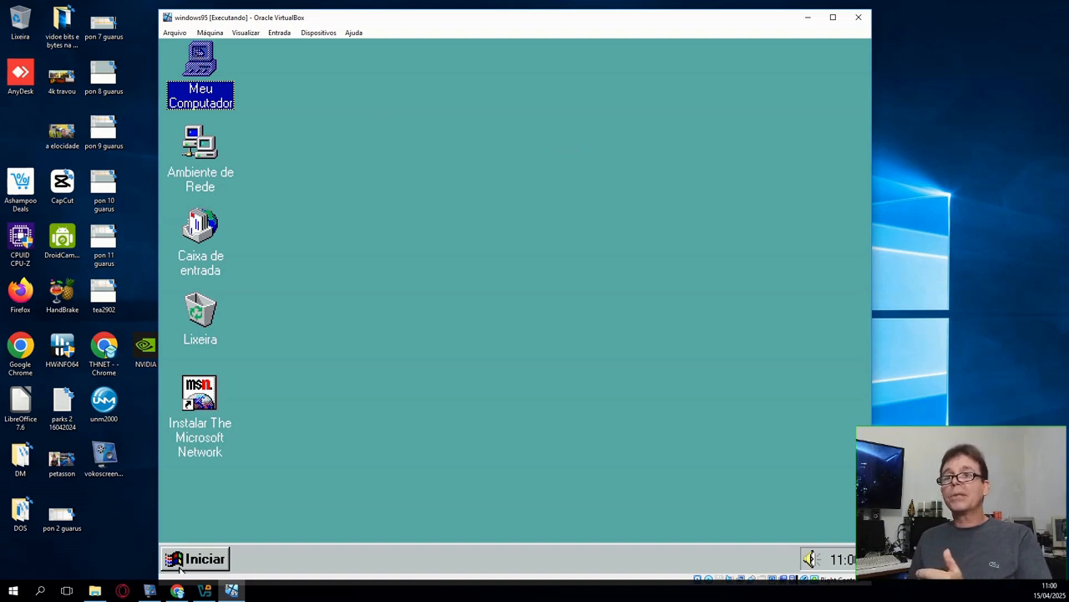
- Open the system properties of Meu Computador and examine the entries under Outros dispositivos in the device list
right_click(198, 79)
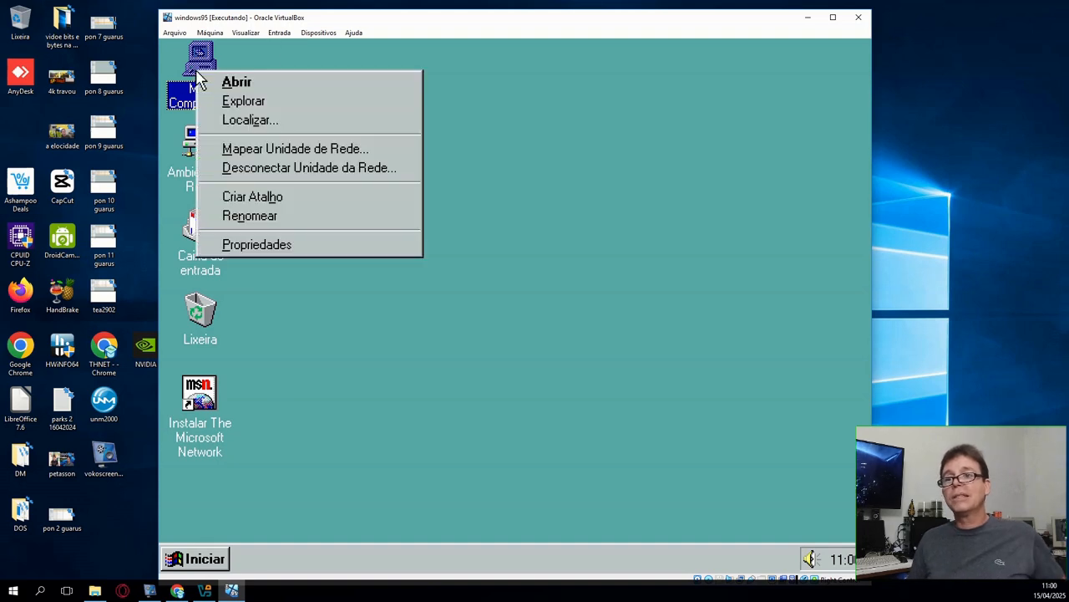
click(246, 244)
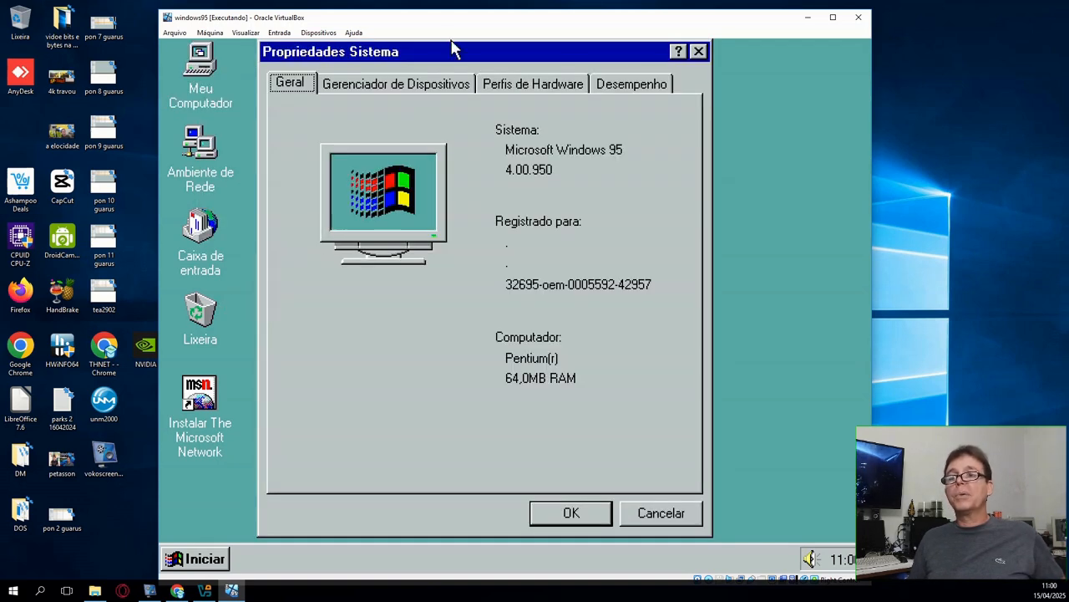
click(422, 88)
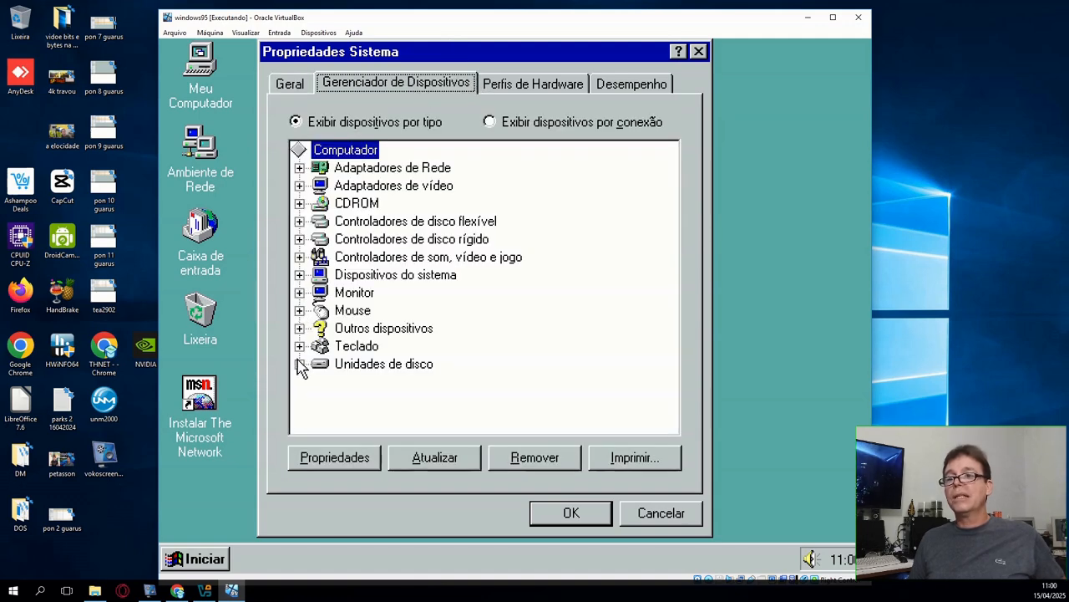
click(299, 328)
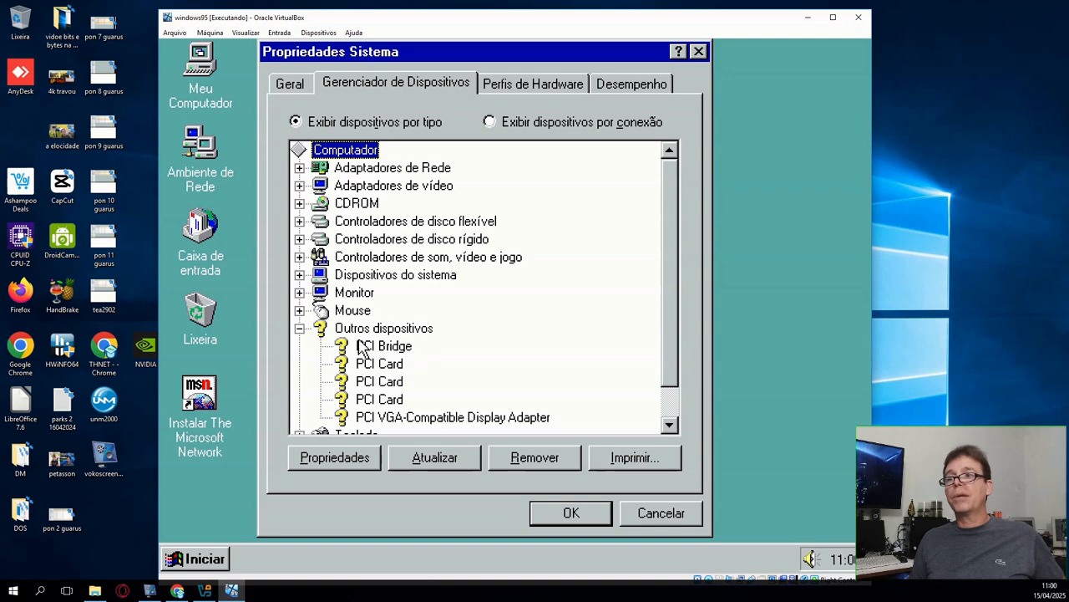
click(299, 329)
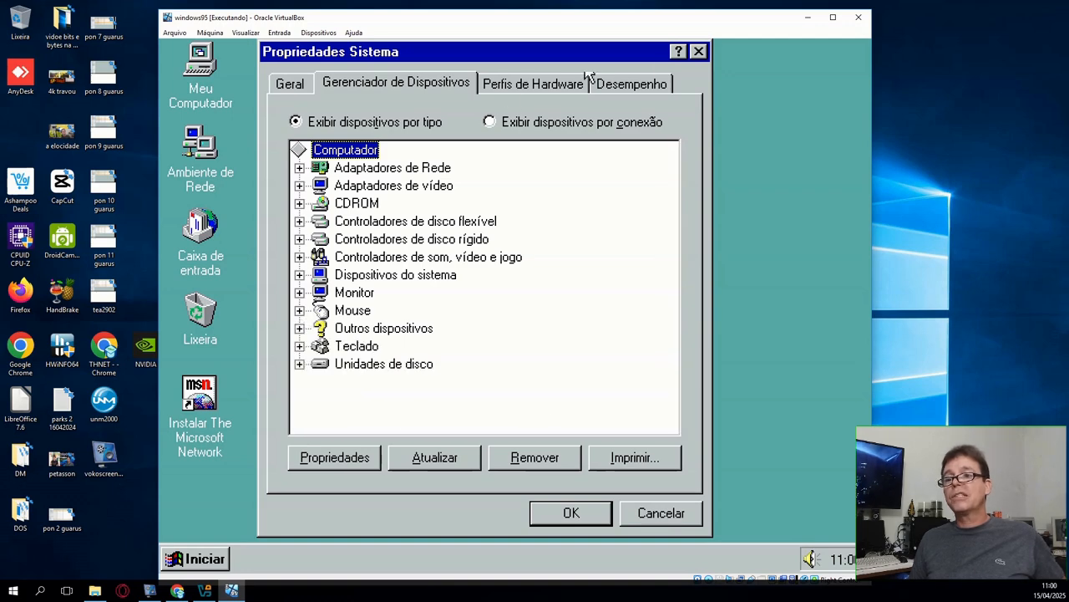
- Review the performance status and the file system troubleshooting options, then close the system properties without changes
click(658, 85)
click(368, 451)
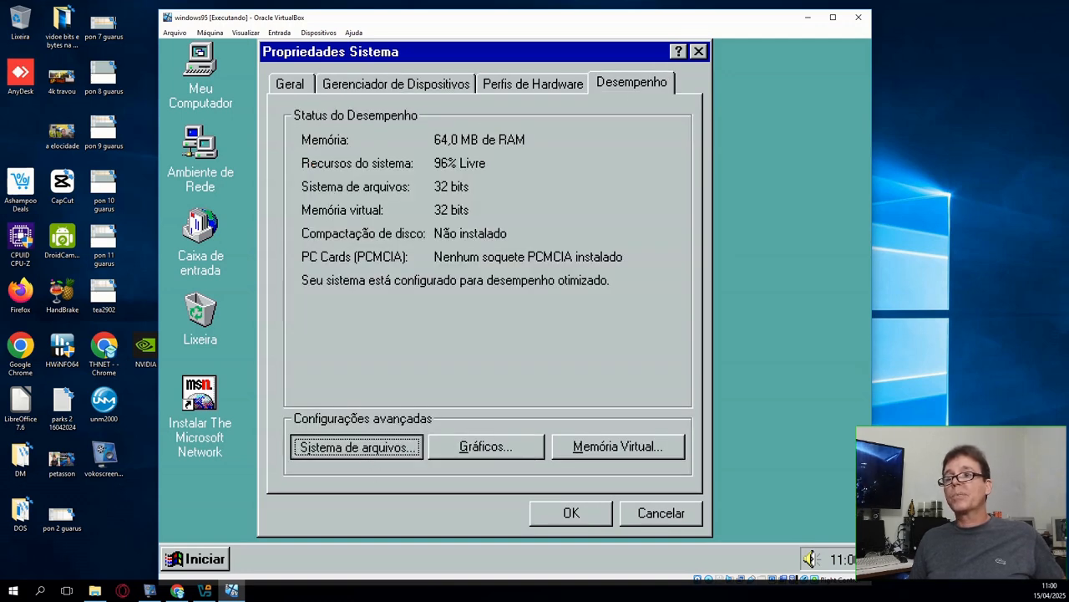
click(546, 107)
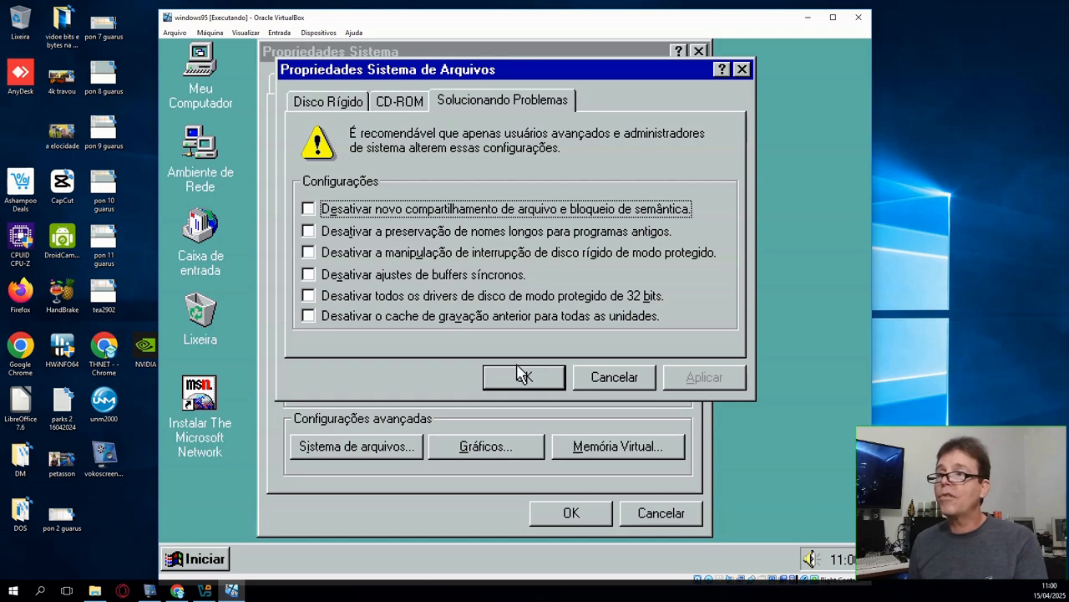
click(615, 377)
click(698, 52)
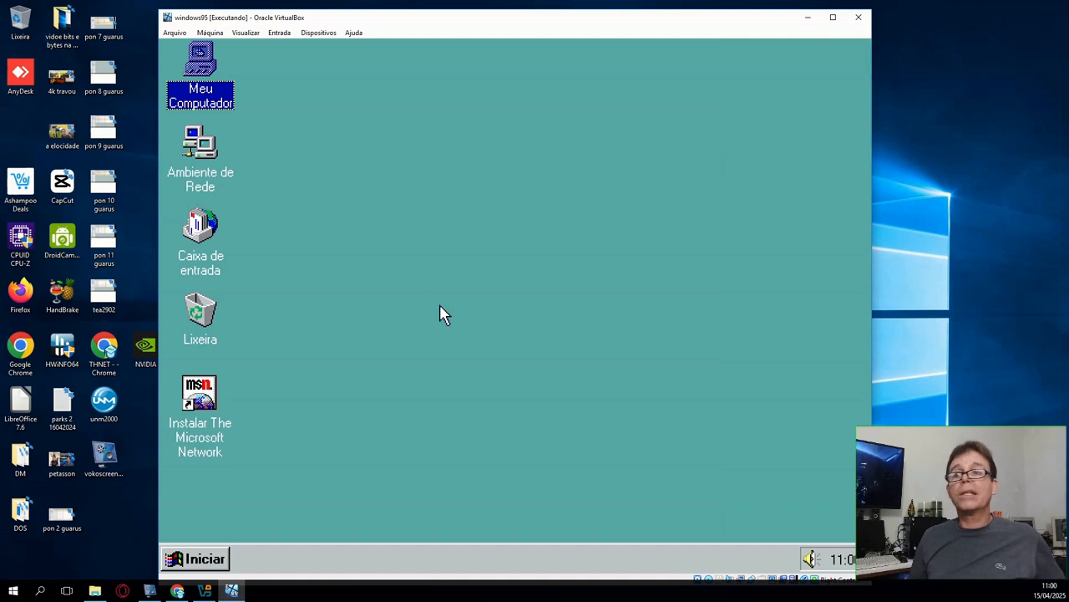
- Restart Windows 95 through its shutdown dialog
key(alt+F4)
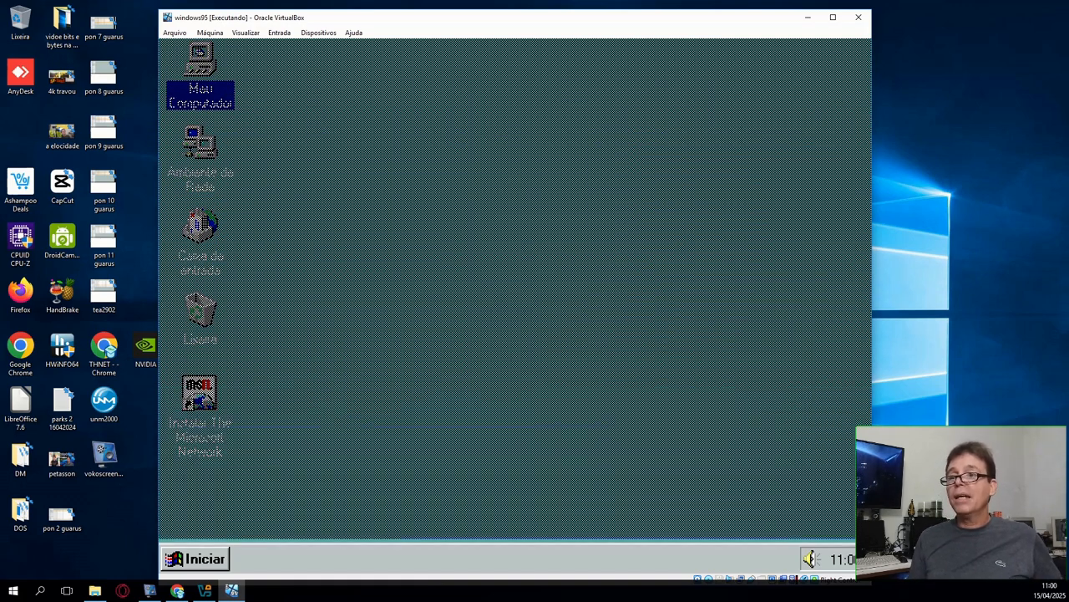
key(Down)
click(402, 378)
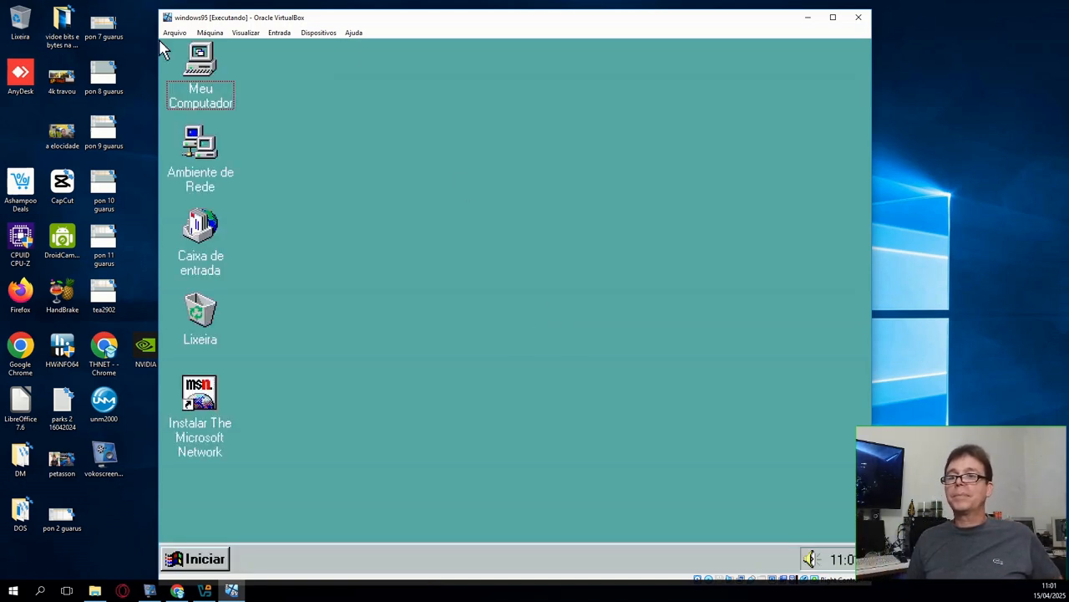
- Reopen the system properties, check the performance status and file system troubleshooting options again, and cancel both dialogs
right_click(201, 88)
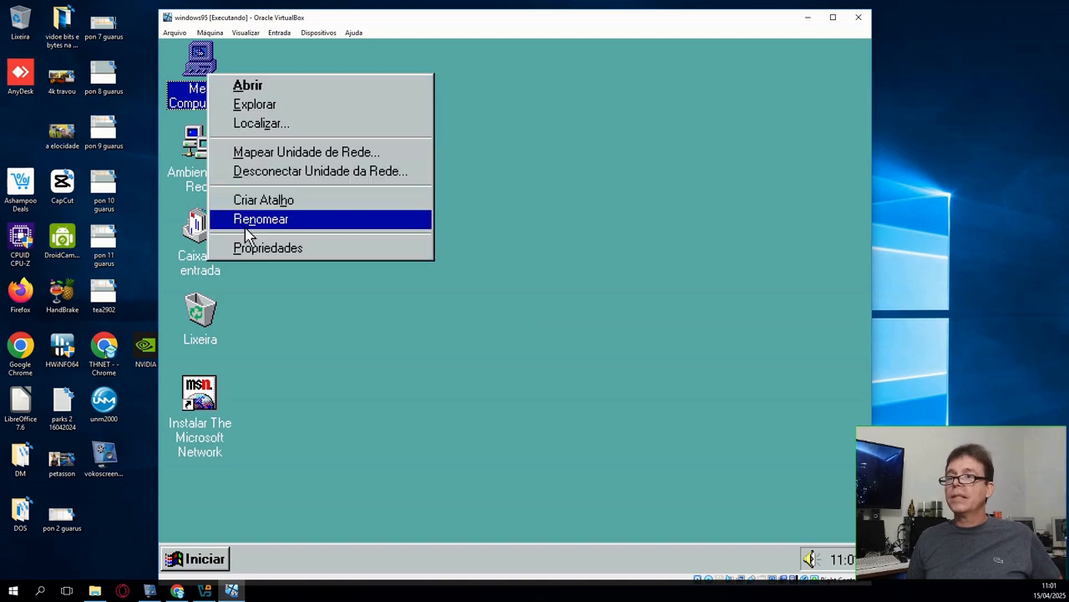
click(267, 247)
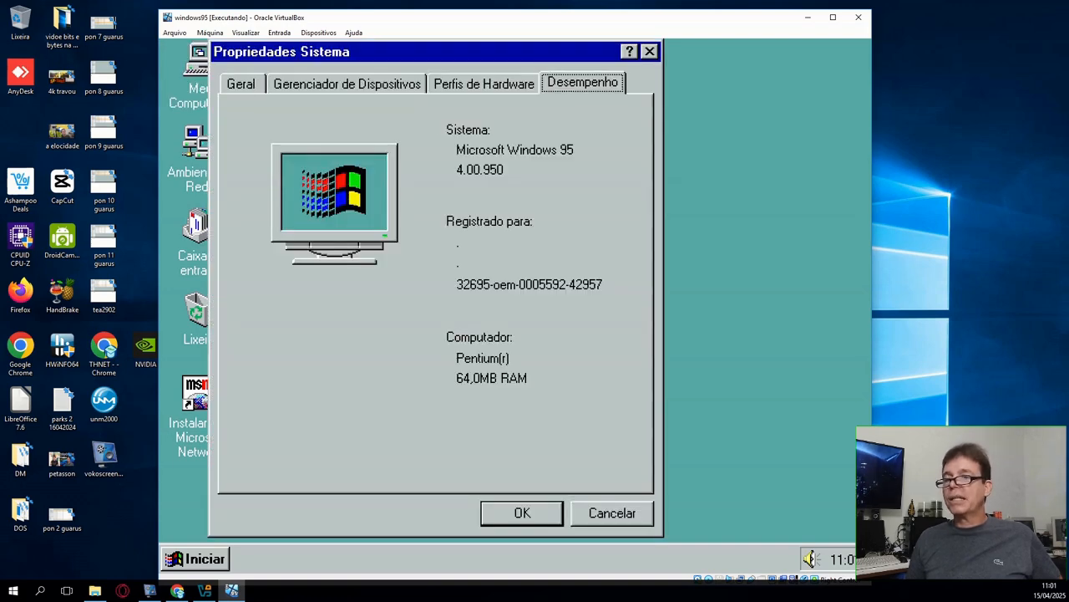
click(558, 84)
click(338, 449)
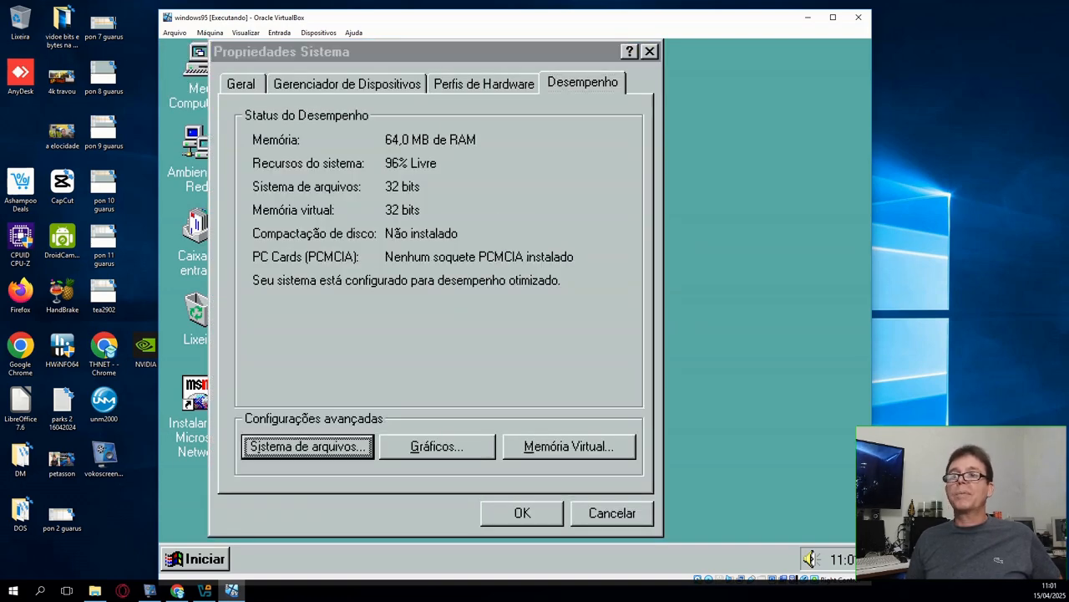
click(492, 101)
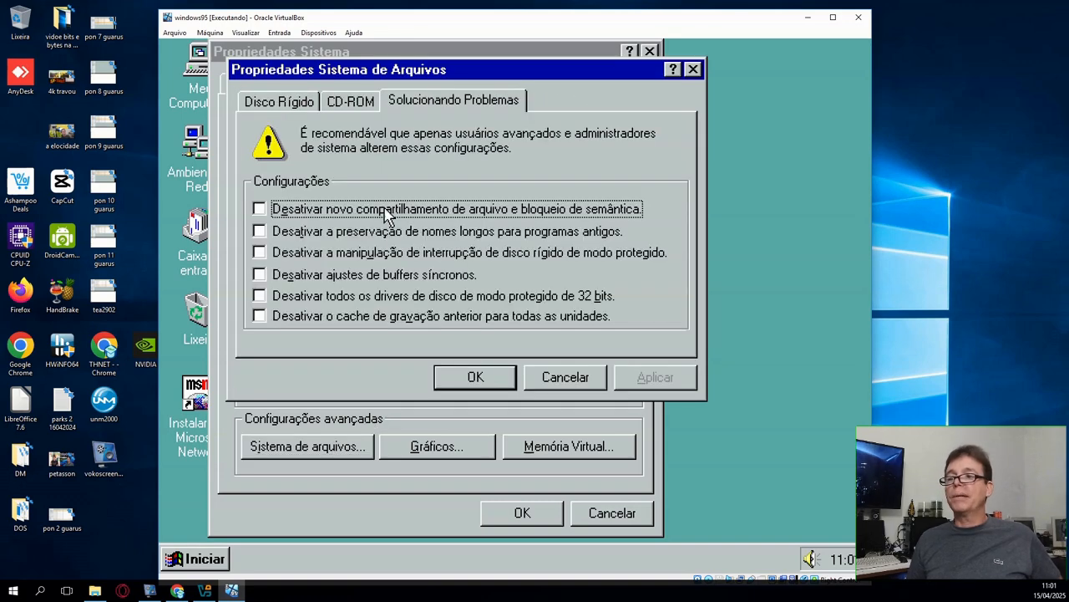
click(594, 386)
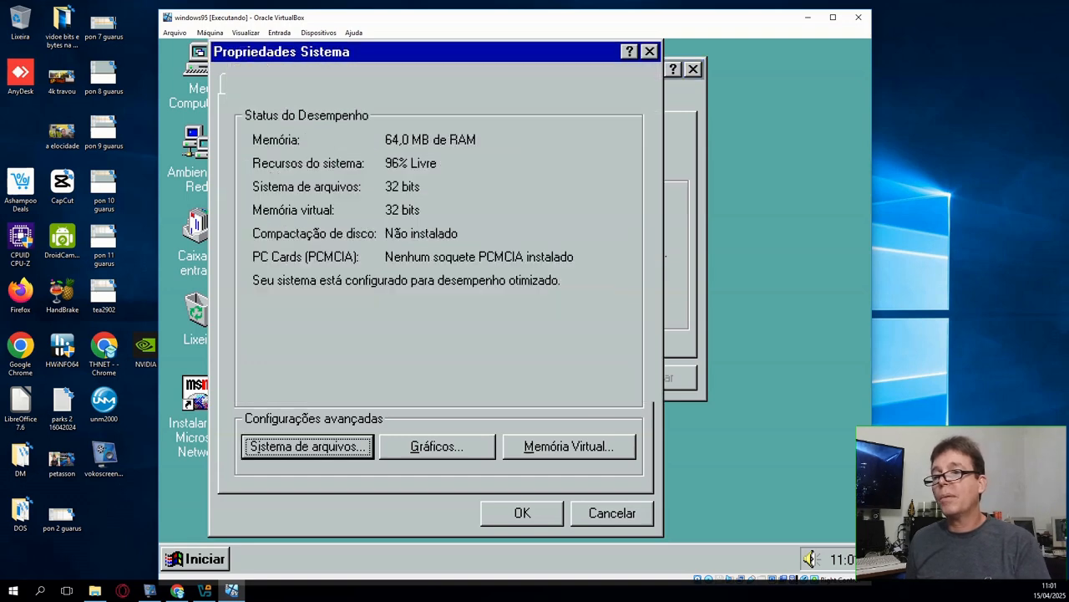
click(586, 508)
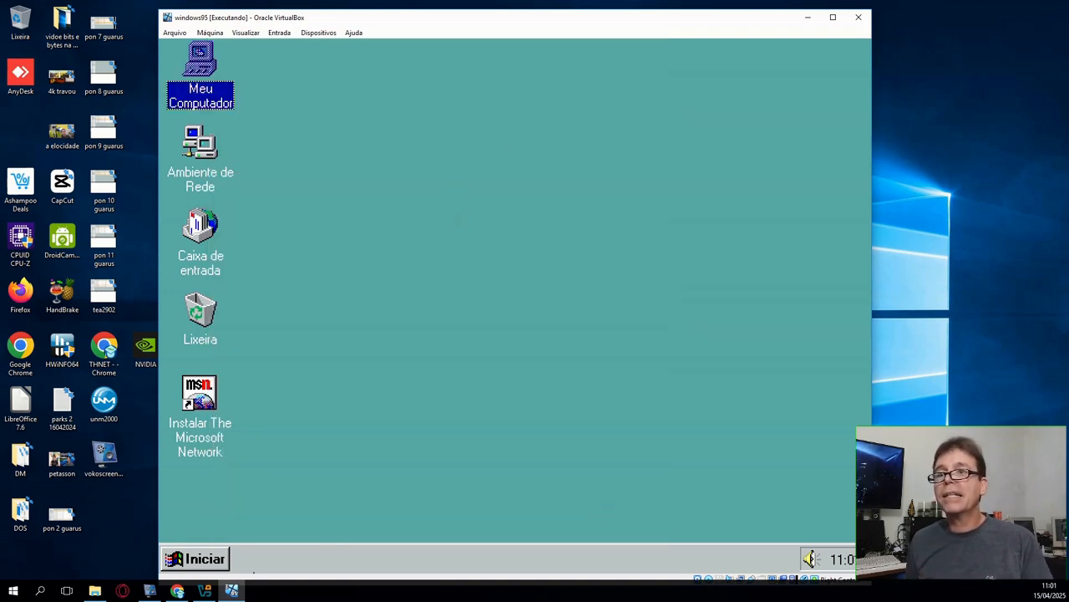
- Check which network adapter is listed among the system's devices, then cancel the system properties
right_click(188, 74)
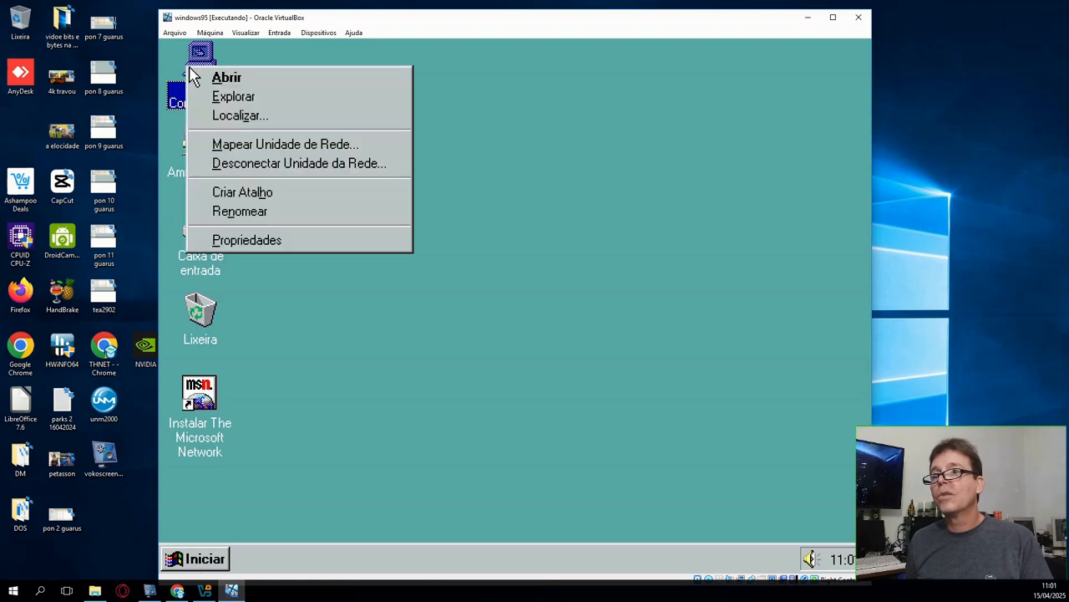
click(234, 240)
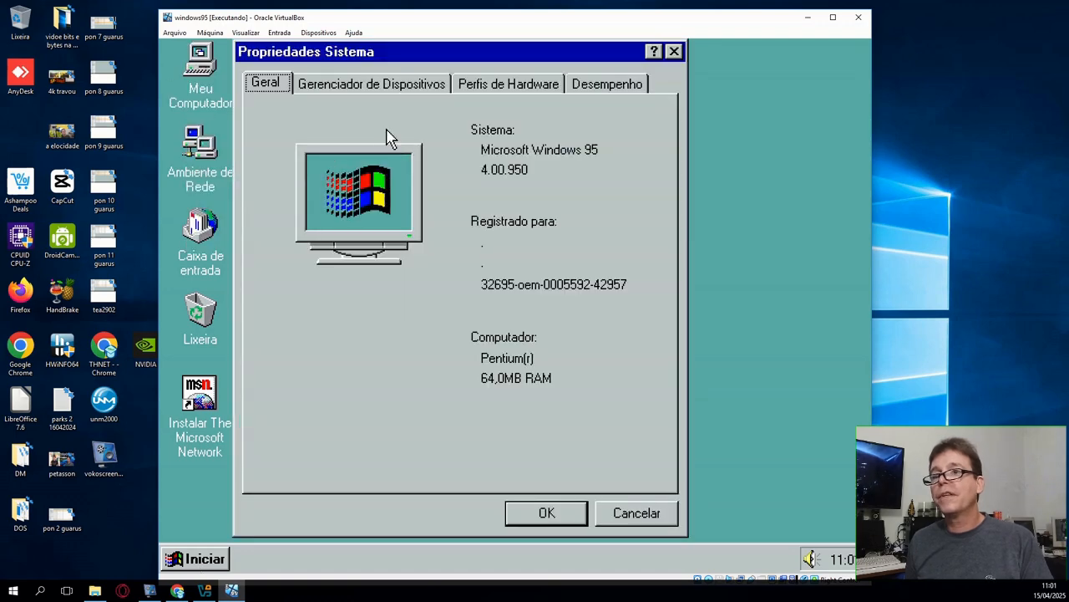
click(403, 85)
click(274, 168)
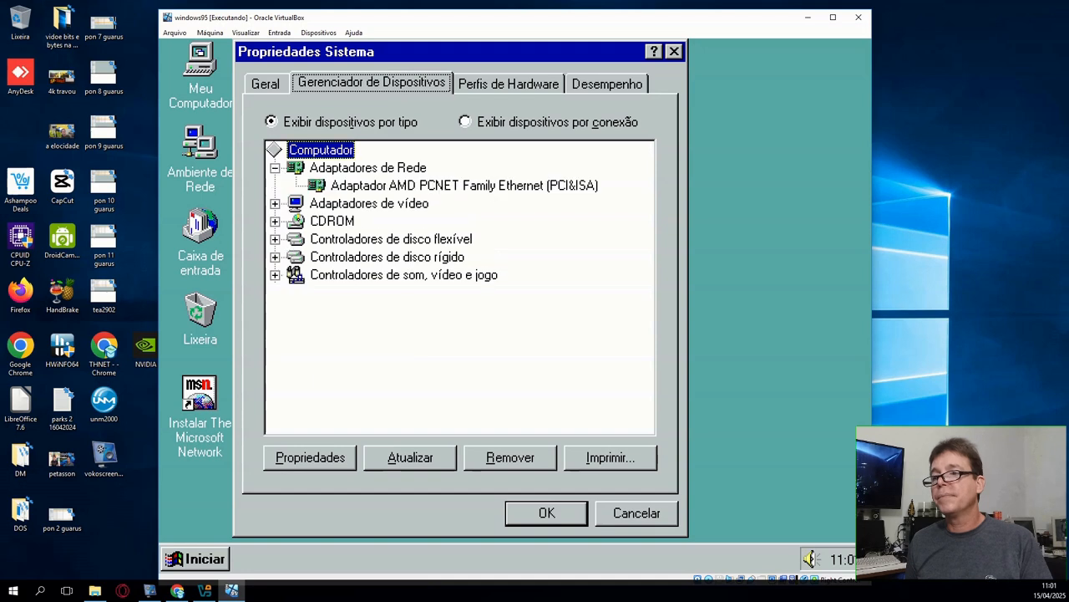
click(409, 187)
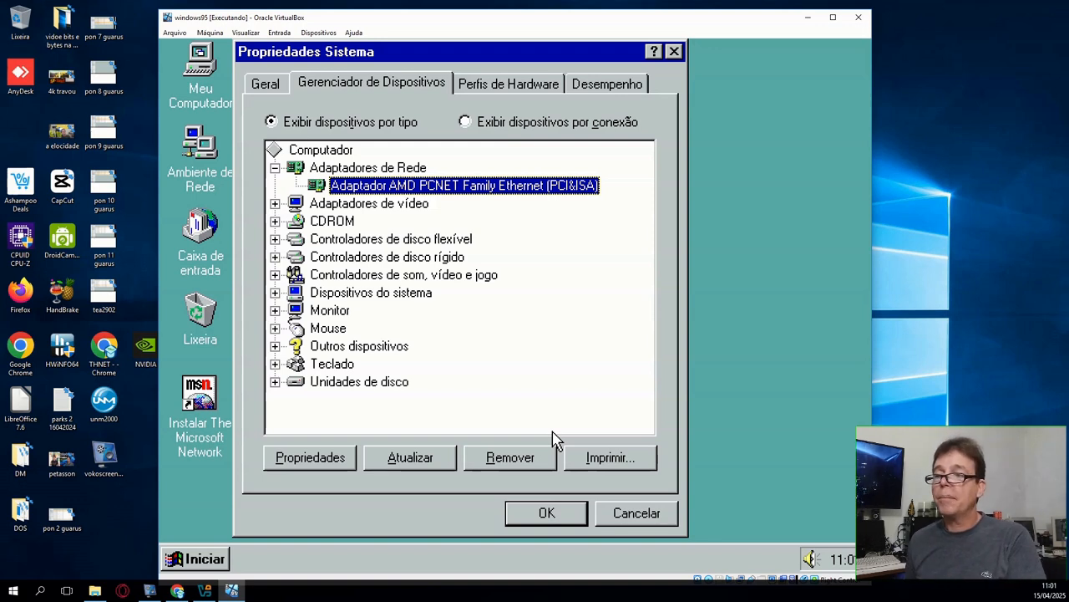
click(632, 515)
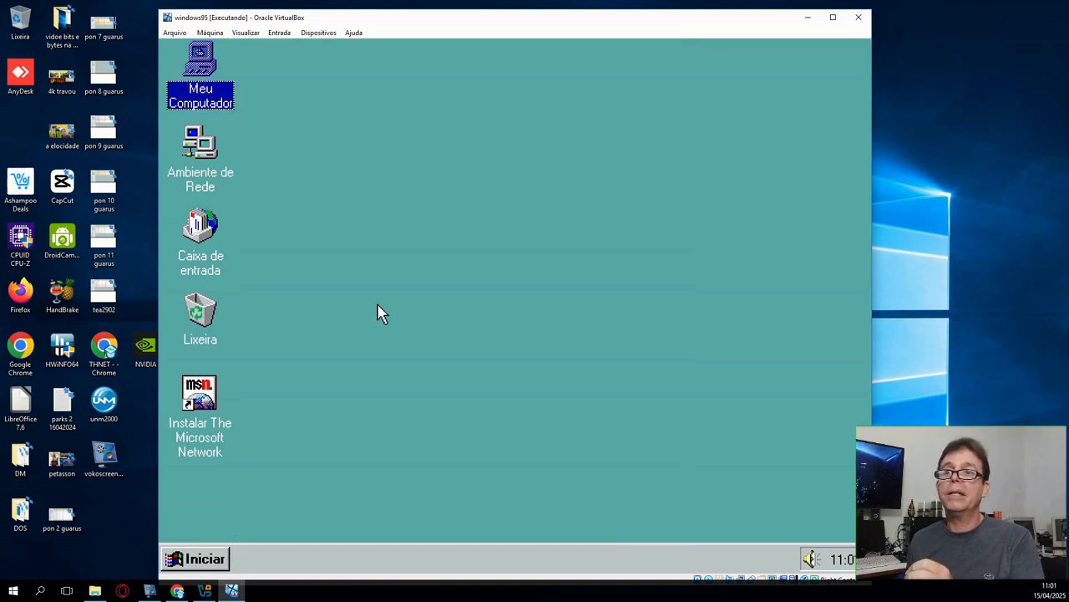
right_click(200, 63)
click(302, 500)
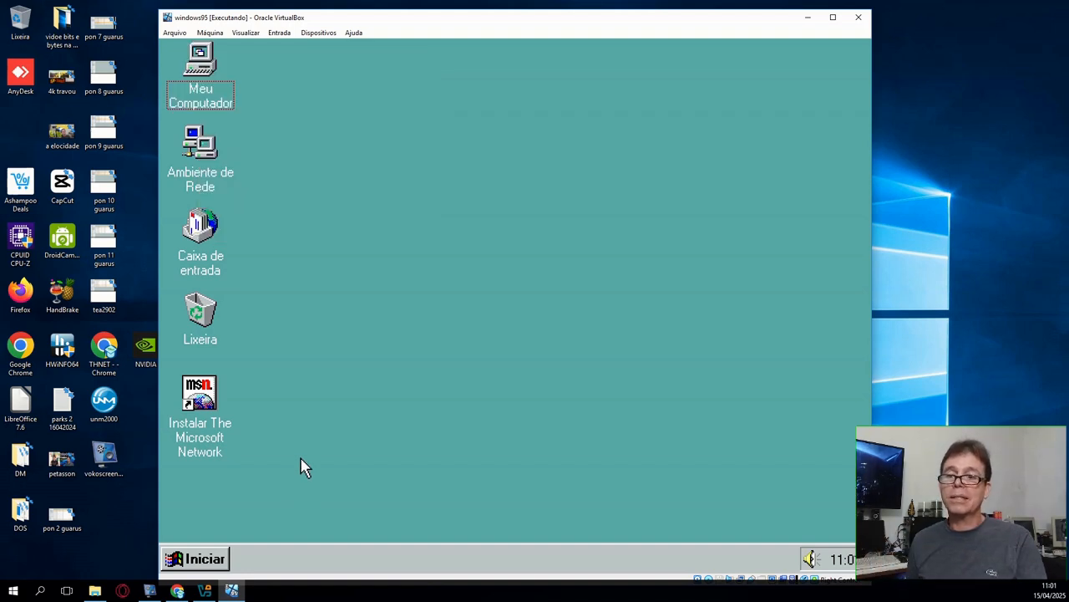
- Shut down the Windows 95 session with the option to restart the computer
click(198, 565)
click(242, 533)
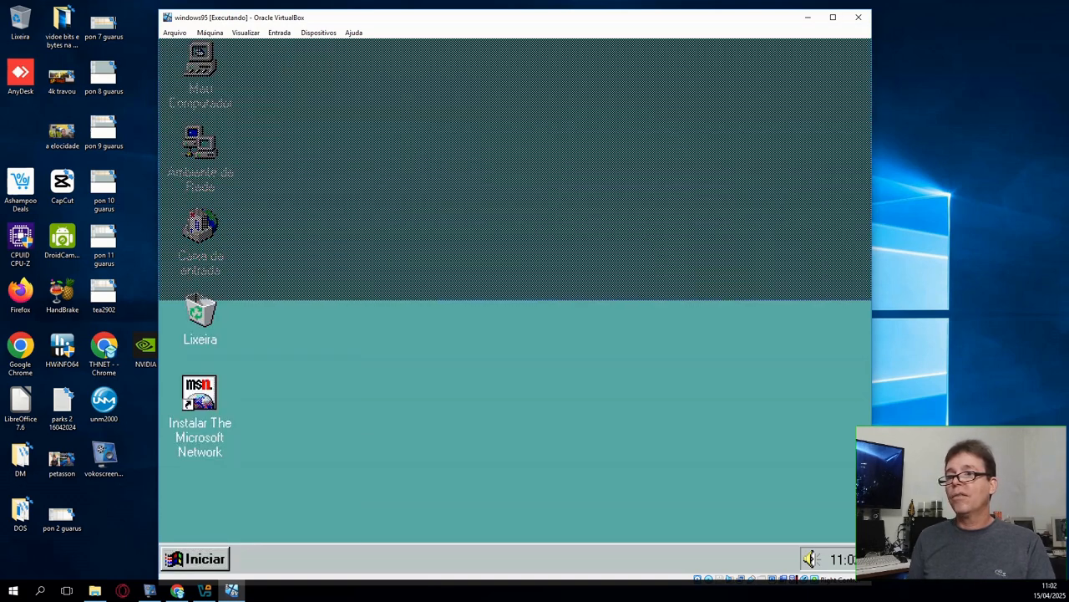
key(Down)
key(Return)
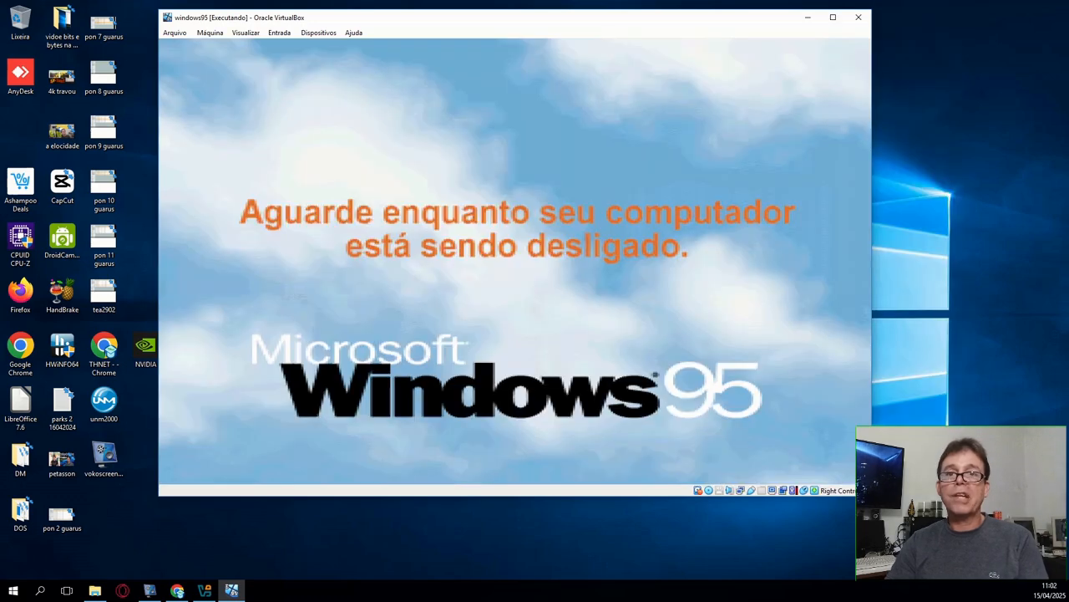
- Bring up the Windows 95 startup menu during boot and start in Modo de segurança (option 3)
key(F8)
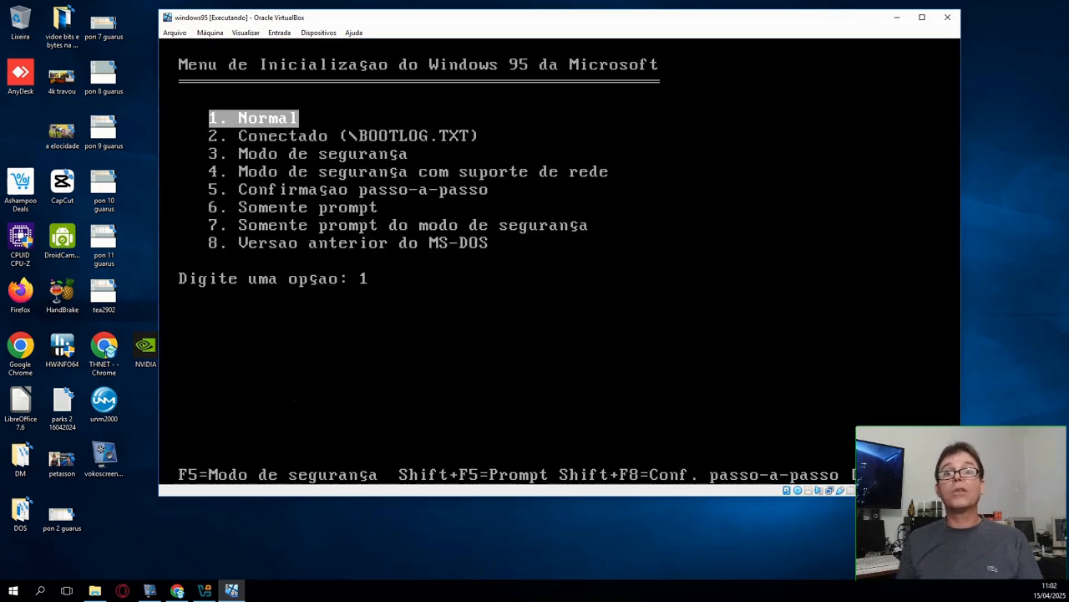
key(Down)
key(Down)
key(Return)
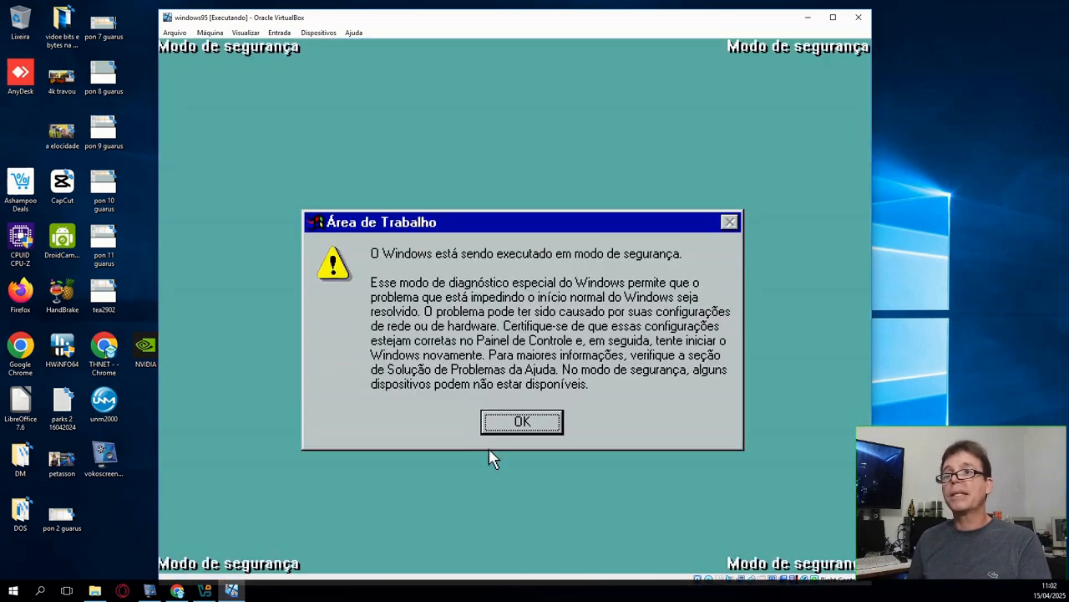
- Dismiss the safe mode notice and check which drives Meu Computador lists, then close its window
click(520, 422)
double_click(192, 66)
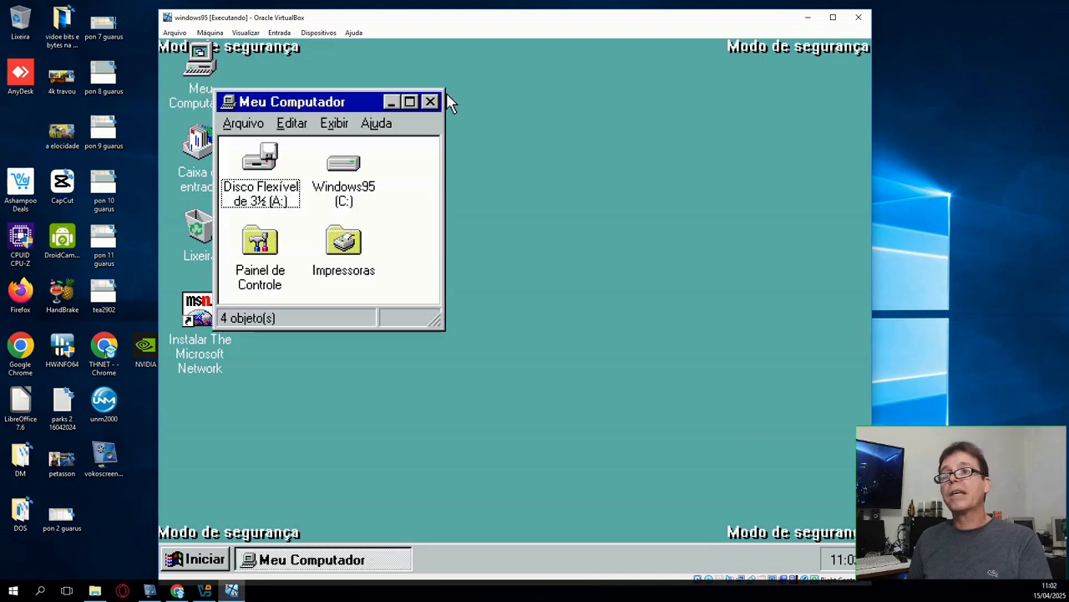
click(430, 102)
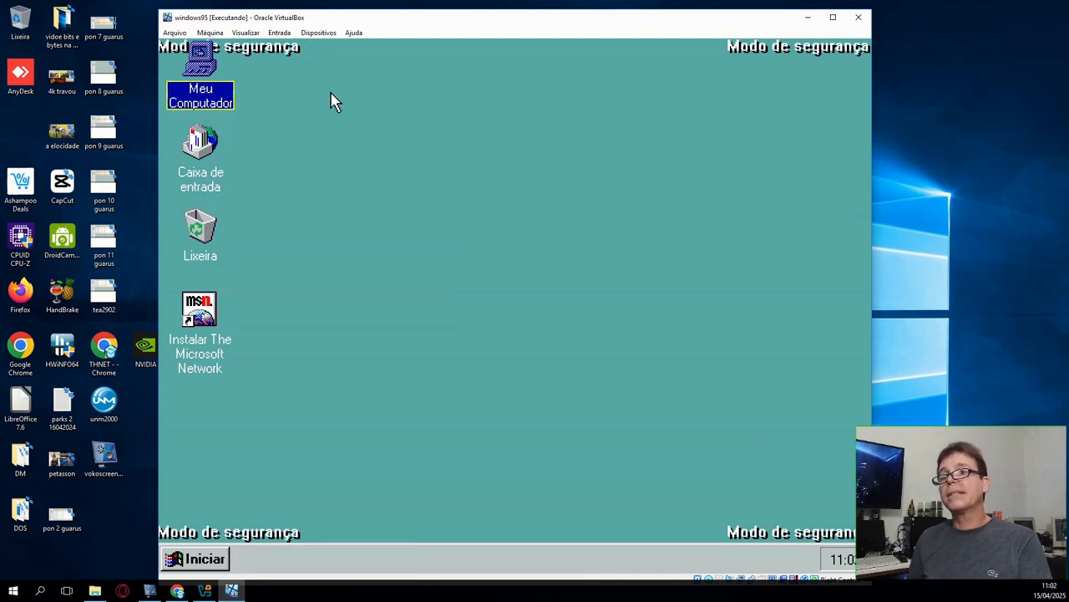
- Review the safe-mode performance status and file system troubleshooting options in the system properties, then cancel both dialogs
right_click(190, 67)
click(249, 191)
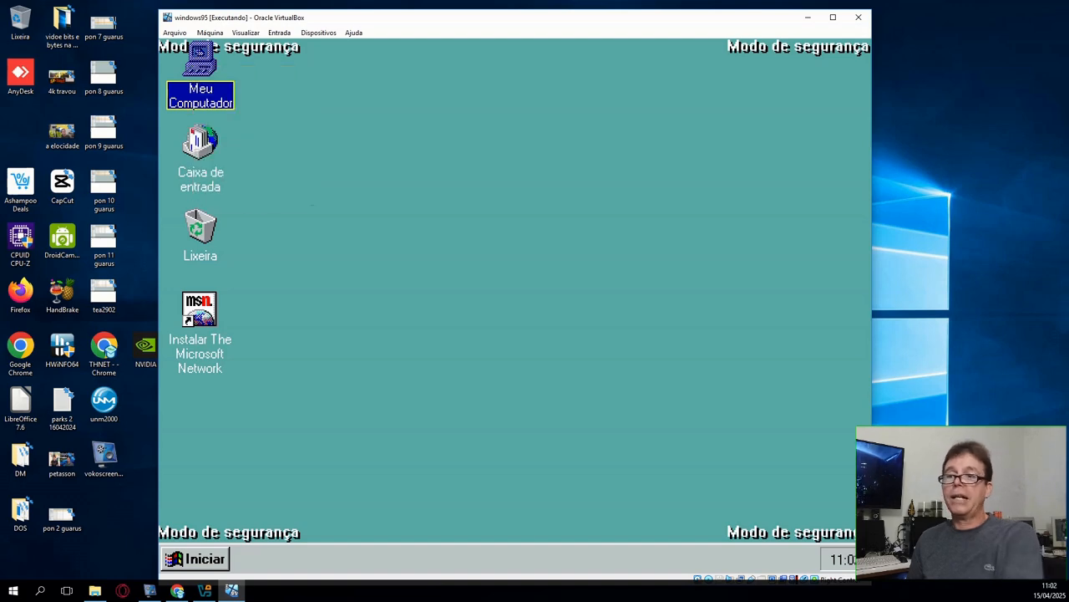
click(614, 93)
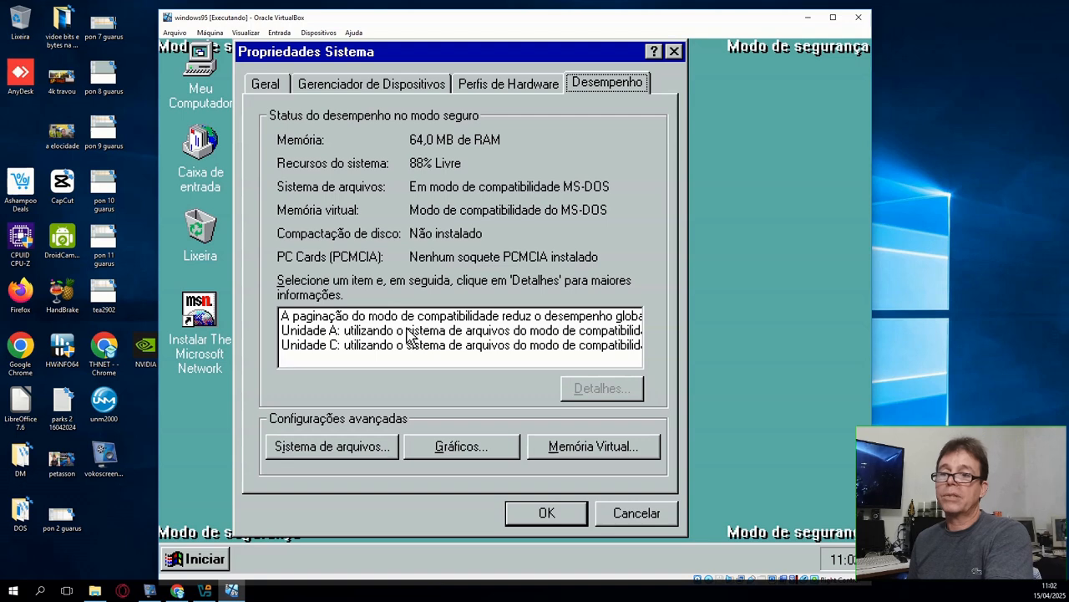
click(380, 436)
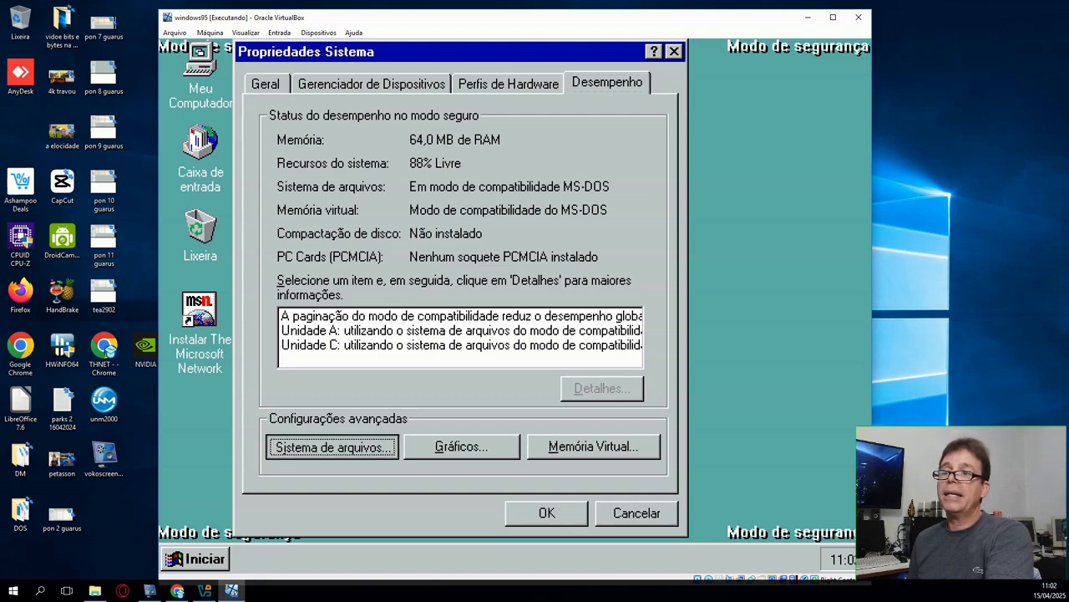
click(513, 99)
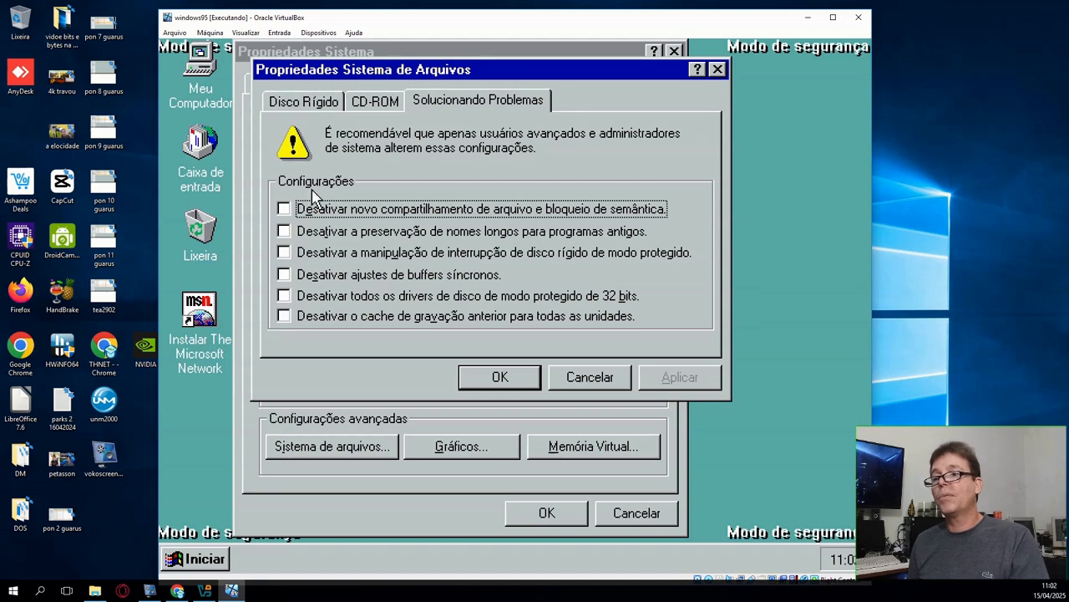
click(585, 383)
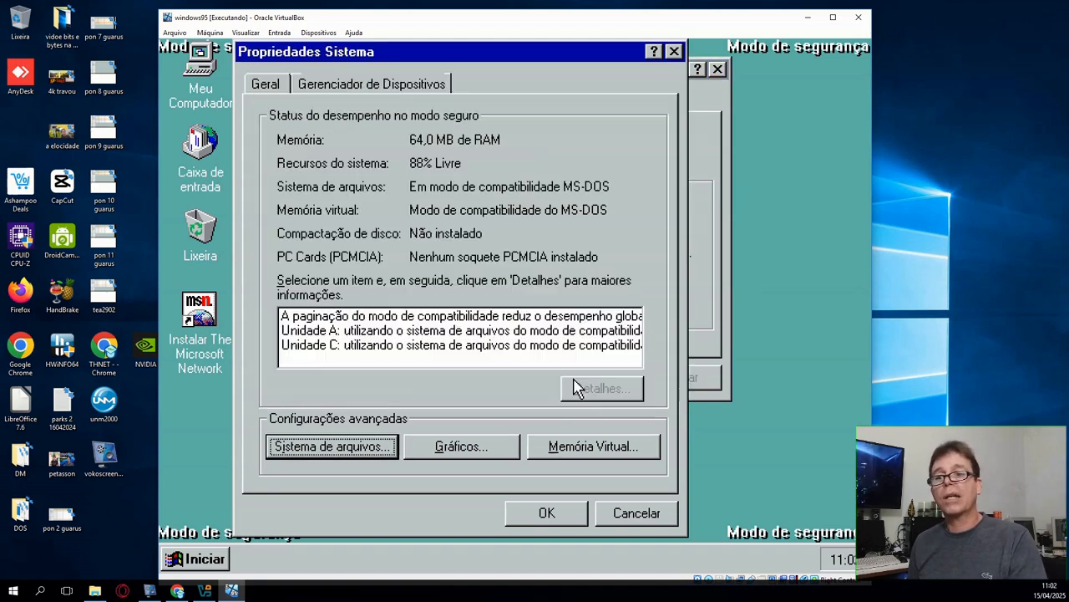
click(635, 517)
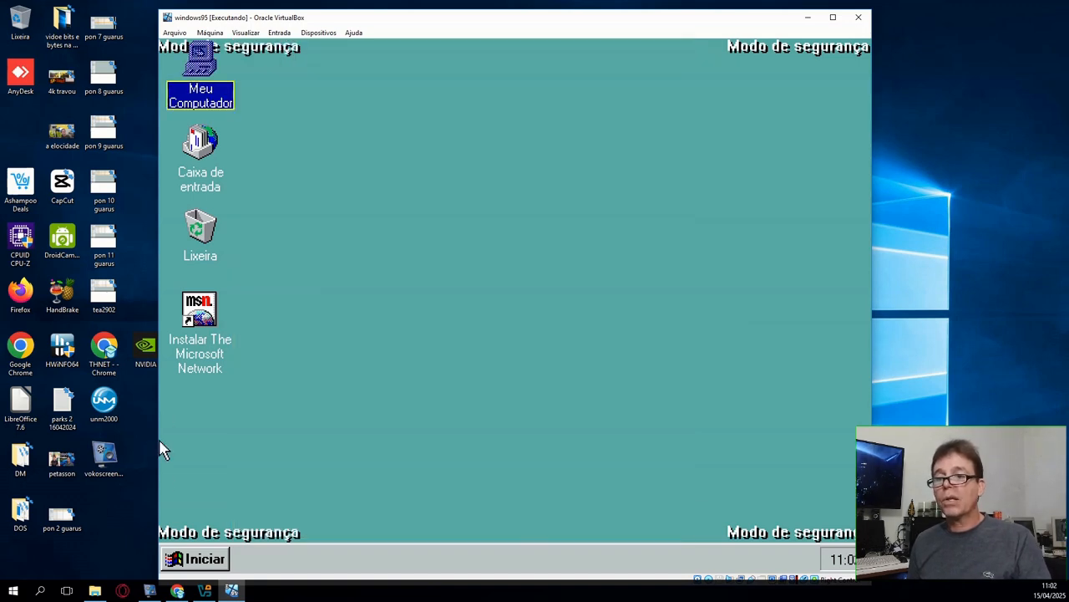
- Restart the computer from safe mode
click(200, 567)
click(251, 523)
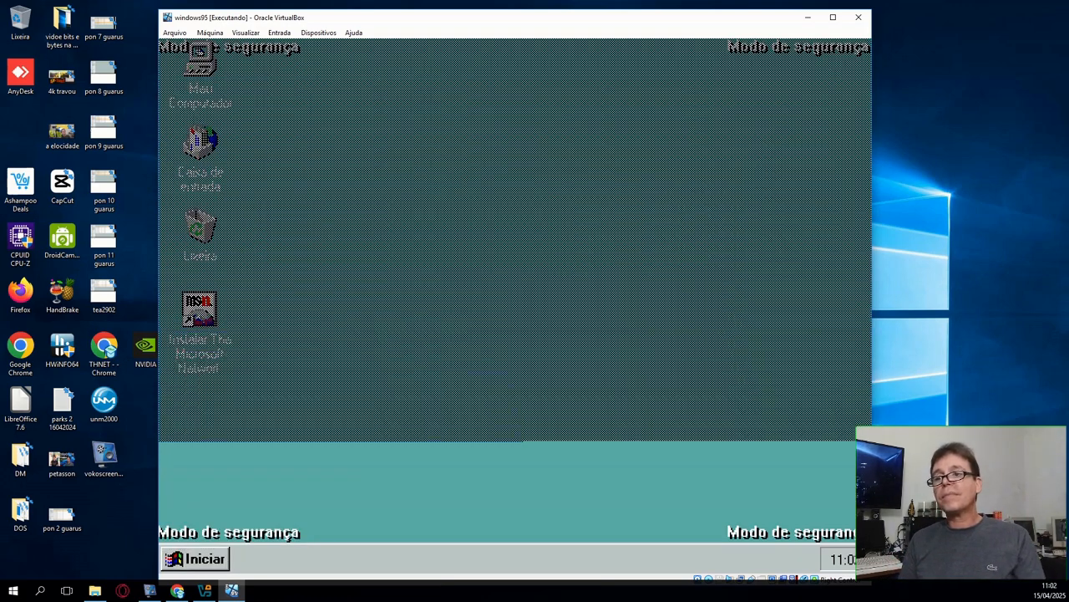
key(Down)
key(Return)
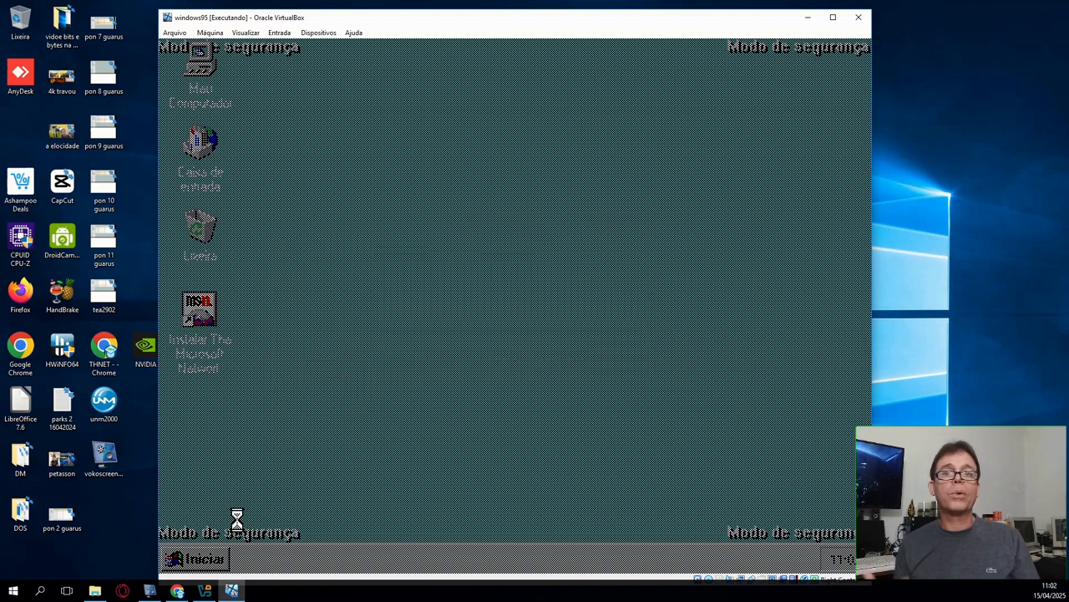